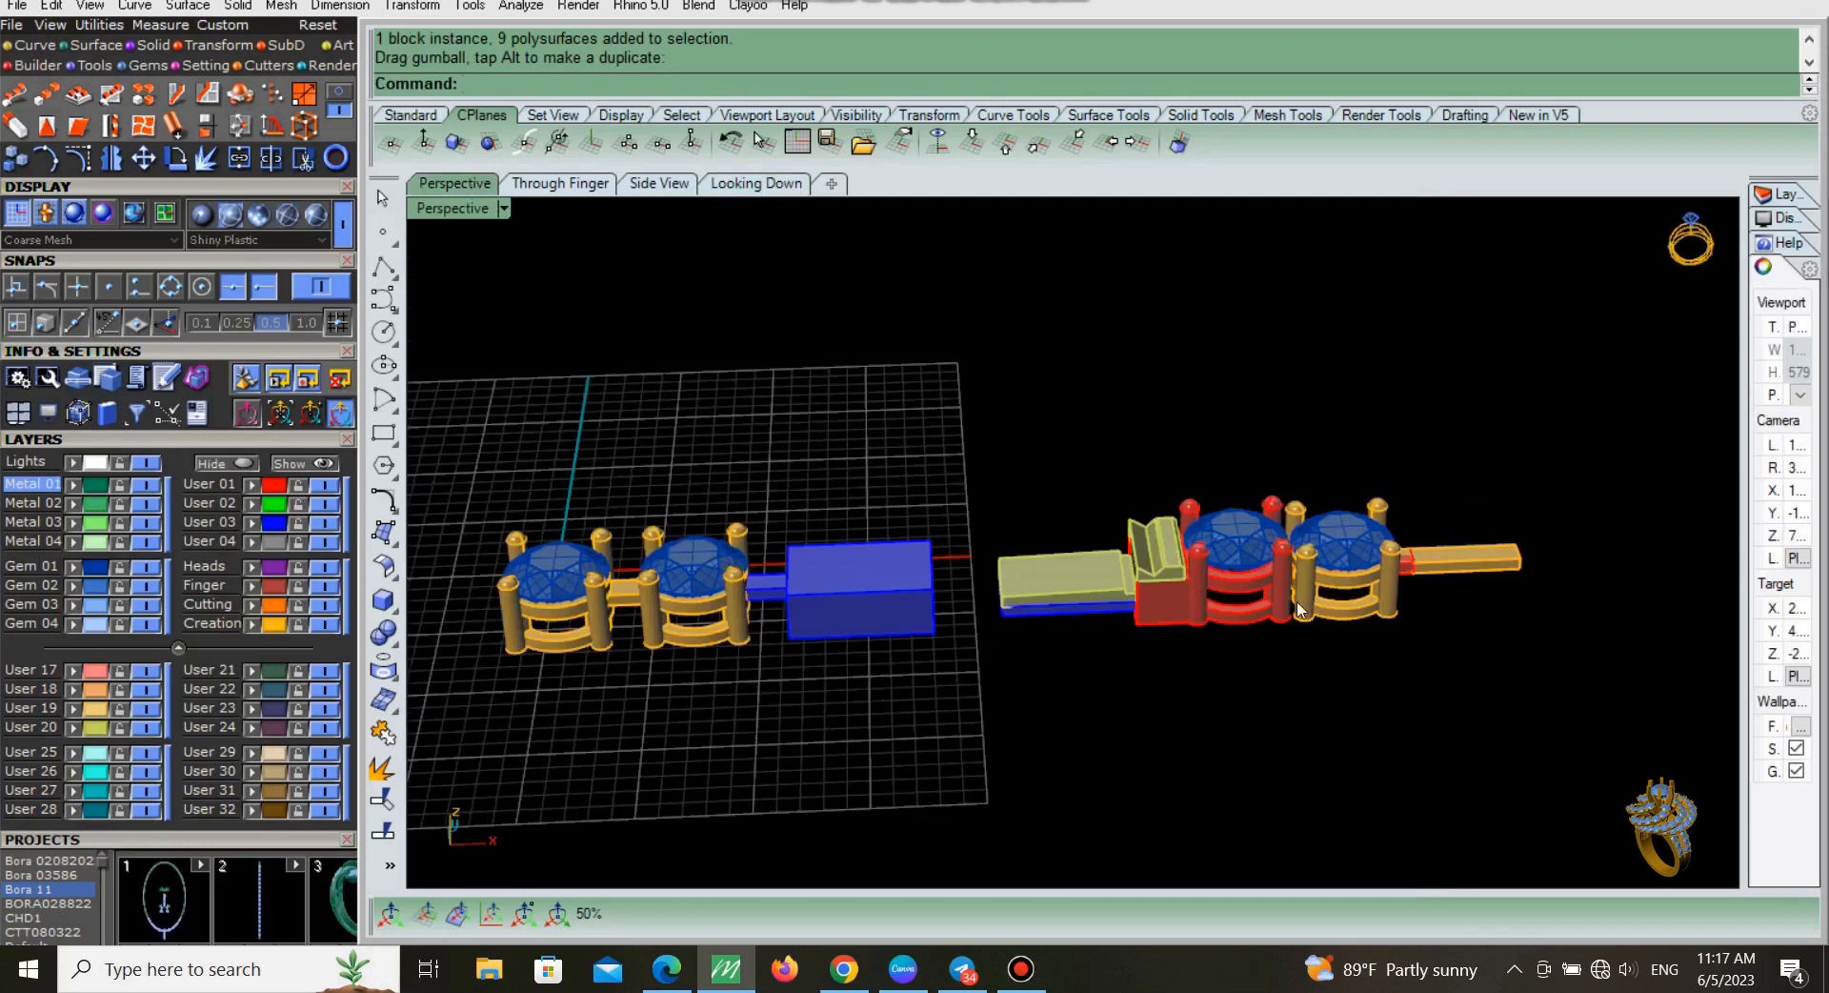
# Step: Move the gold stone link along the X axis away from the red clasp link
pyautogui.scroll(5, 1364, 550)
pyautogui.click(1381, 570)
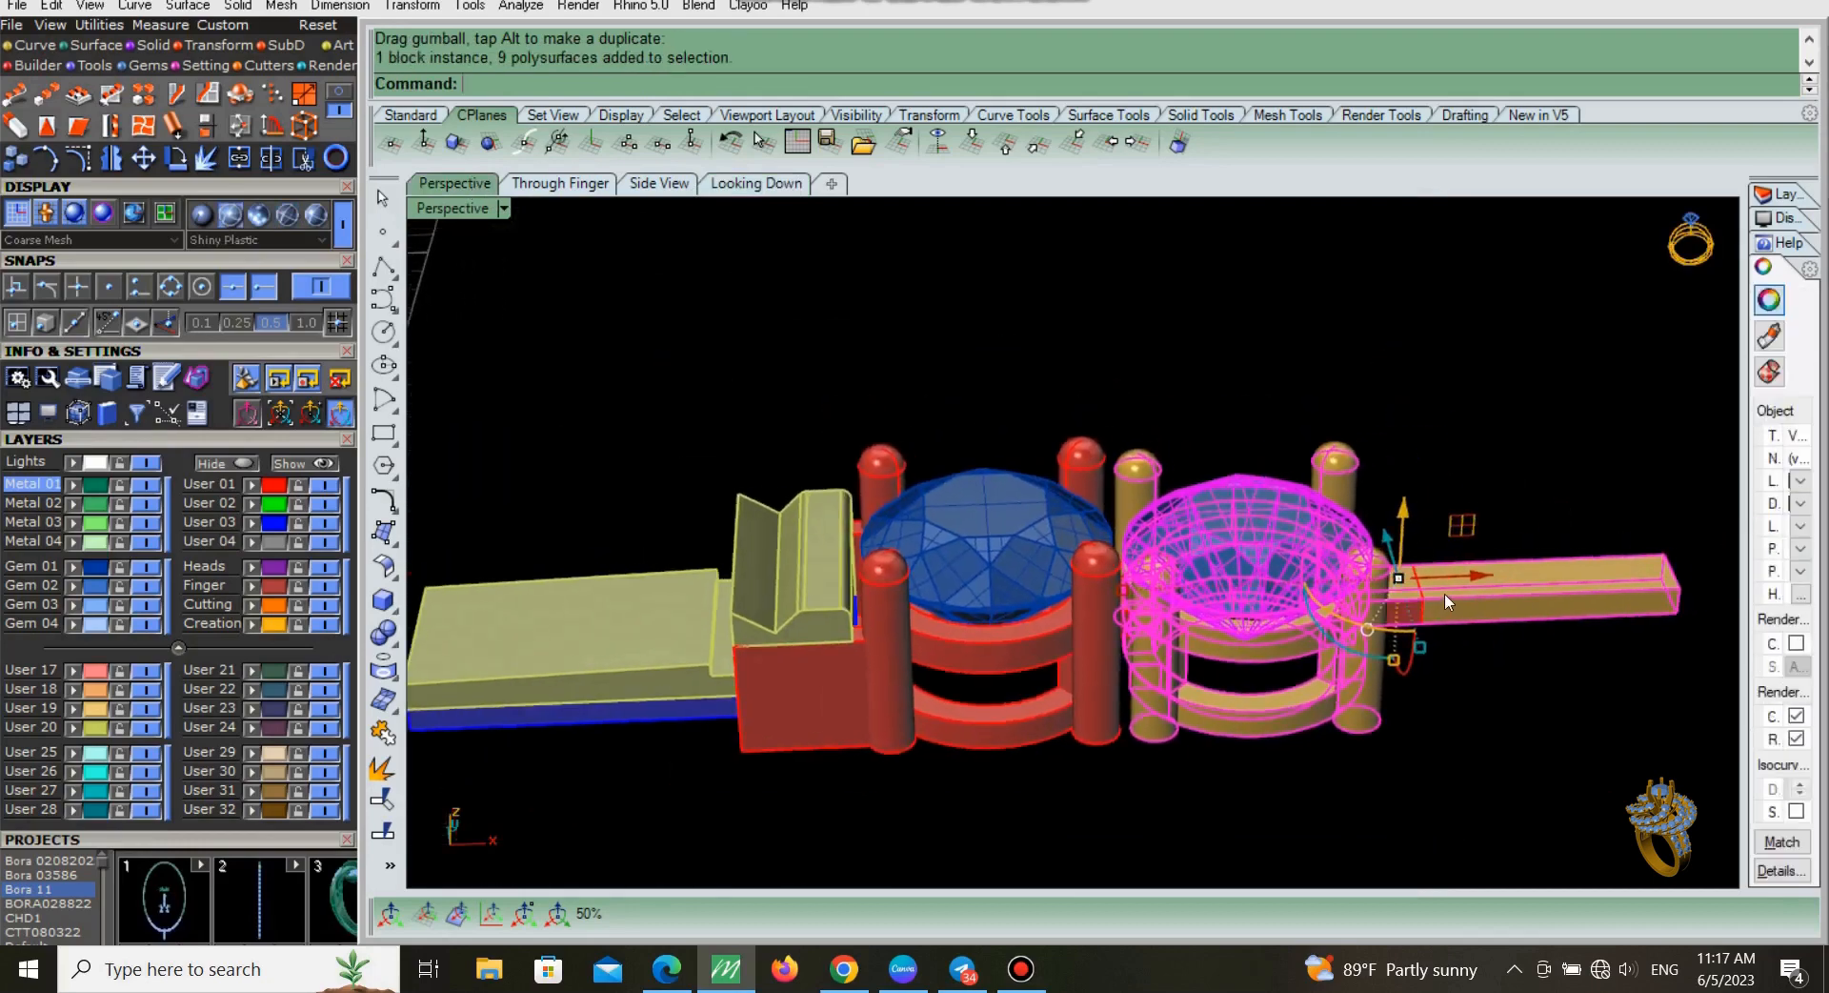
pyautogui.scroll(-4, 1445, 600)
pyautogui.keyDown('shift'); pyautogui.moveTo(1444, 600); pyautogui.dragTo(1231, 612, button='right'); pyautogui.keyUp('shift')
pyautogui.moveTo(1273, 597); pyautogui.dragTo(1541, 582)
pyautogui.moveTo(1536, 587); pyautogui.dragTo(1431, 611, button='right')
# Step: Hide the gold stone link, inspect the red clasp link, and undo the hiding
pyautogui.hotkey('ctrl', 'h')
pyautogui.scroll(5, 1295, 564)
pyautogui.scroll(-7, 1298, 566)
pyautogui.hotkey('ctrl', 'z')
pyautogui.scroll(2, 1363, 560)
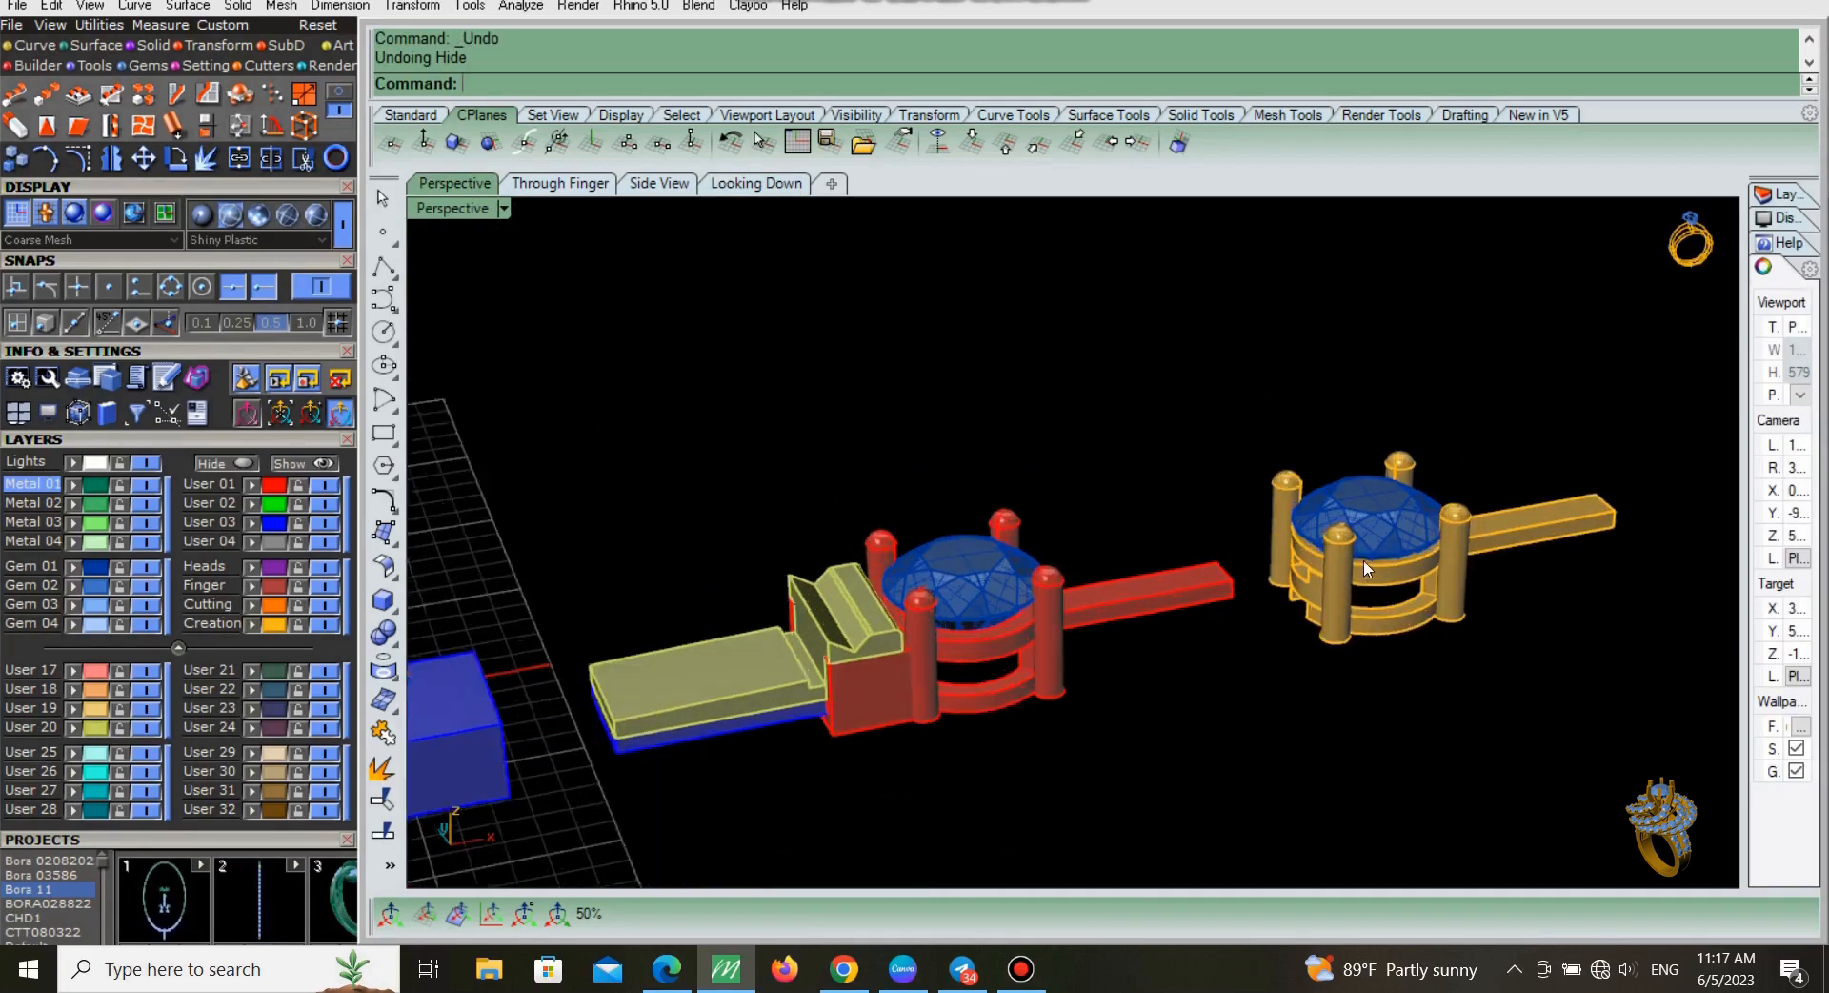
# Step: Move the gold stone link back along the X axis, close to the end of the red link's bar
pyautogui.scroll(2, 1364, 559)
pyautogui.click(1364, 559)
pyautogui.moveTo(1544, 508); pyautogui.dragTo(1492, 557)
pyautogui.click(1488, 455)
pyautogui.scroll(7, 1294, 567)
pyautogui.moveTo(1284, 582); pyautogui.dragTo(1337, 545, button='right')
pyautogui.hotkey('ctrl', 'h')
pyautogui.click(1339, 546)
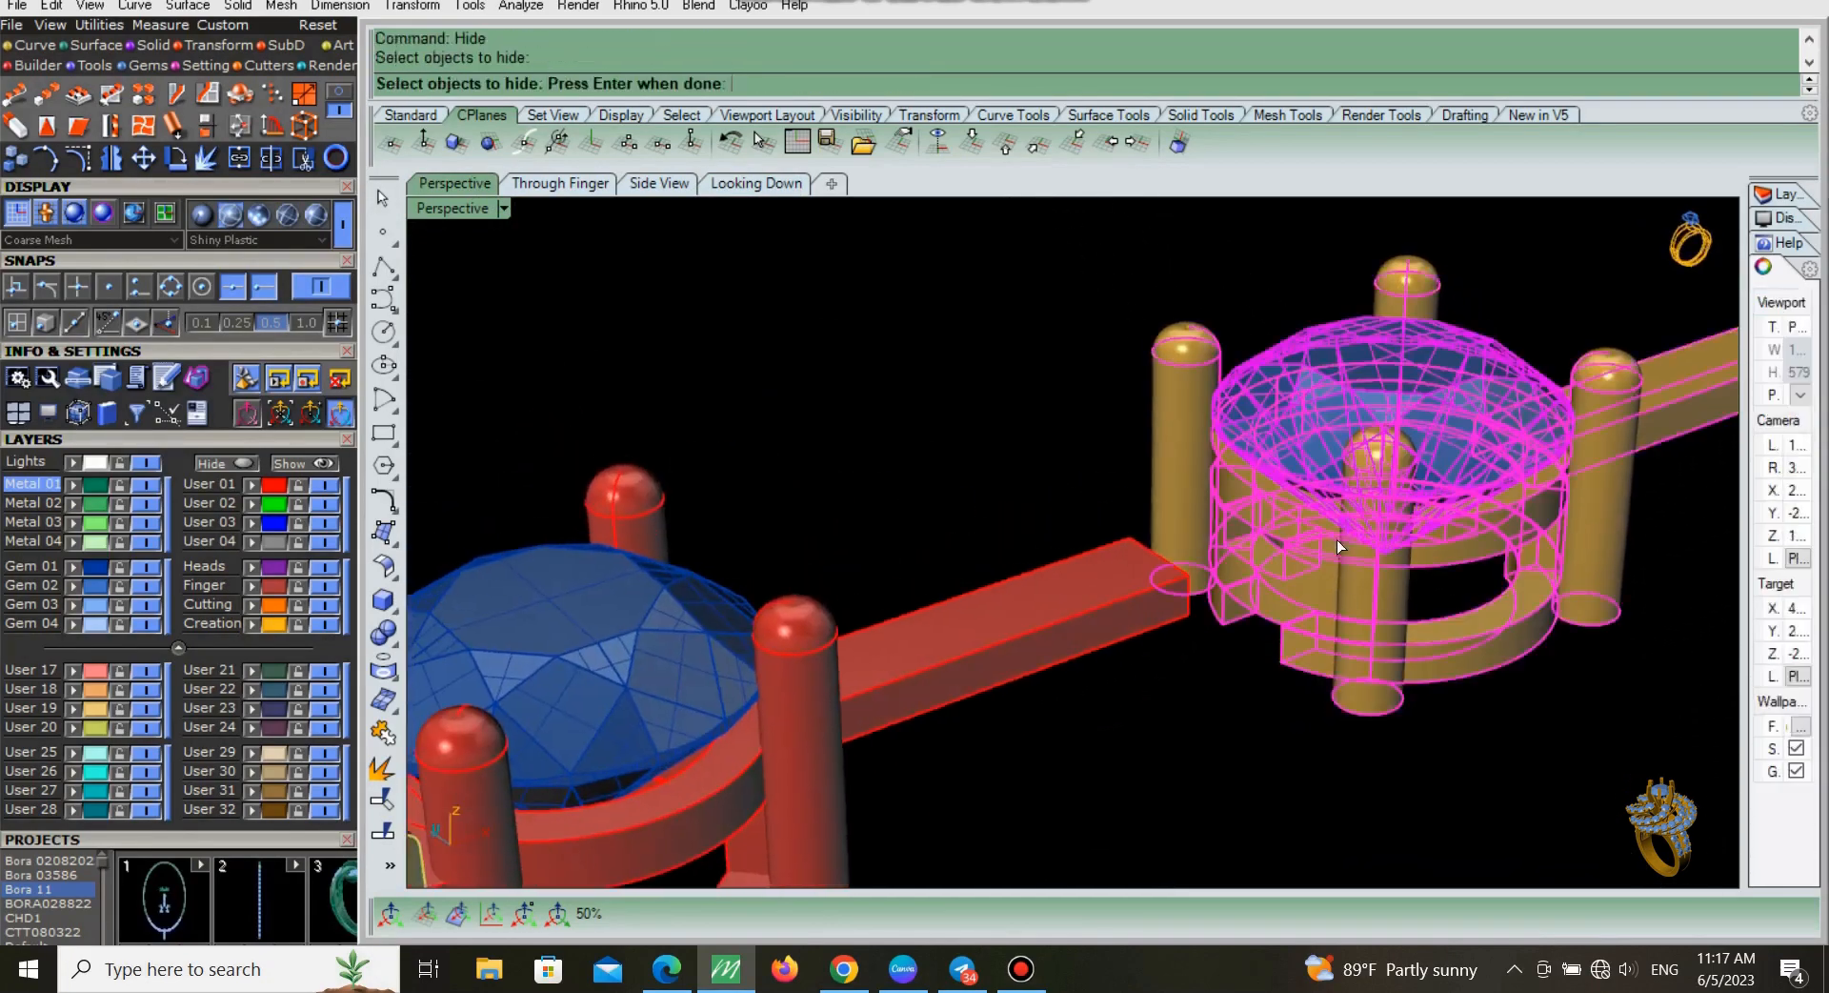
pyautogui.press('Escape')
# Step: Slide the gold stone link along the X axis so the red link's bar enters its setting
pyautogui.click(1450, 480)
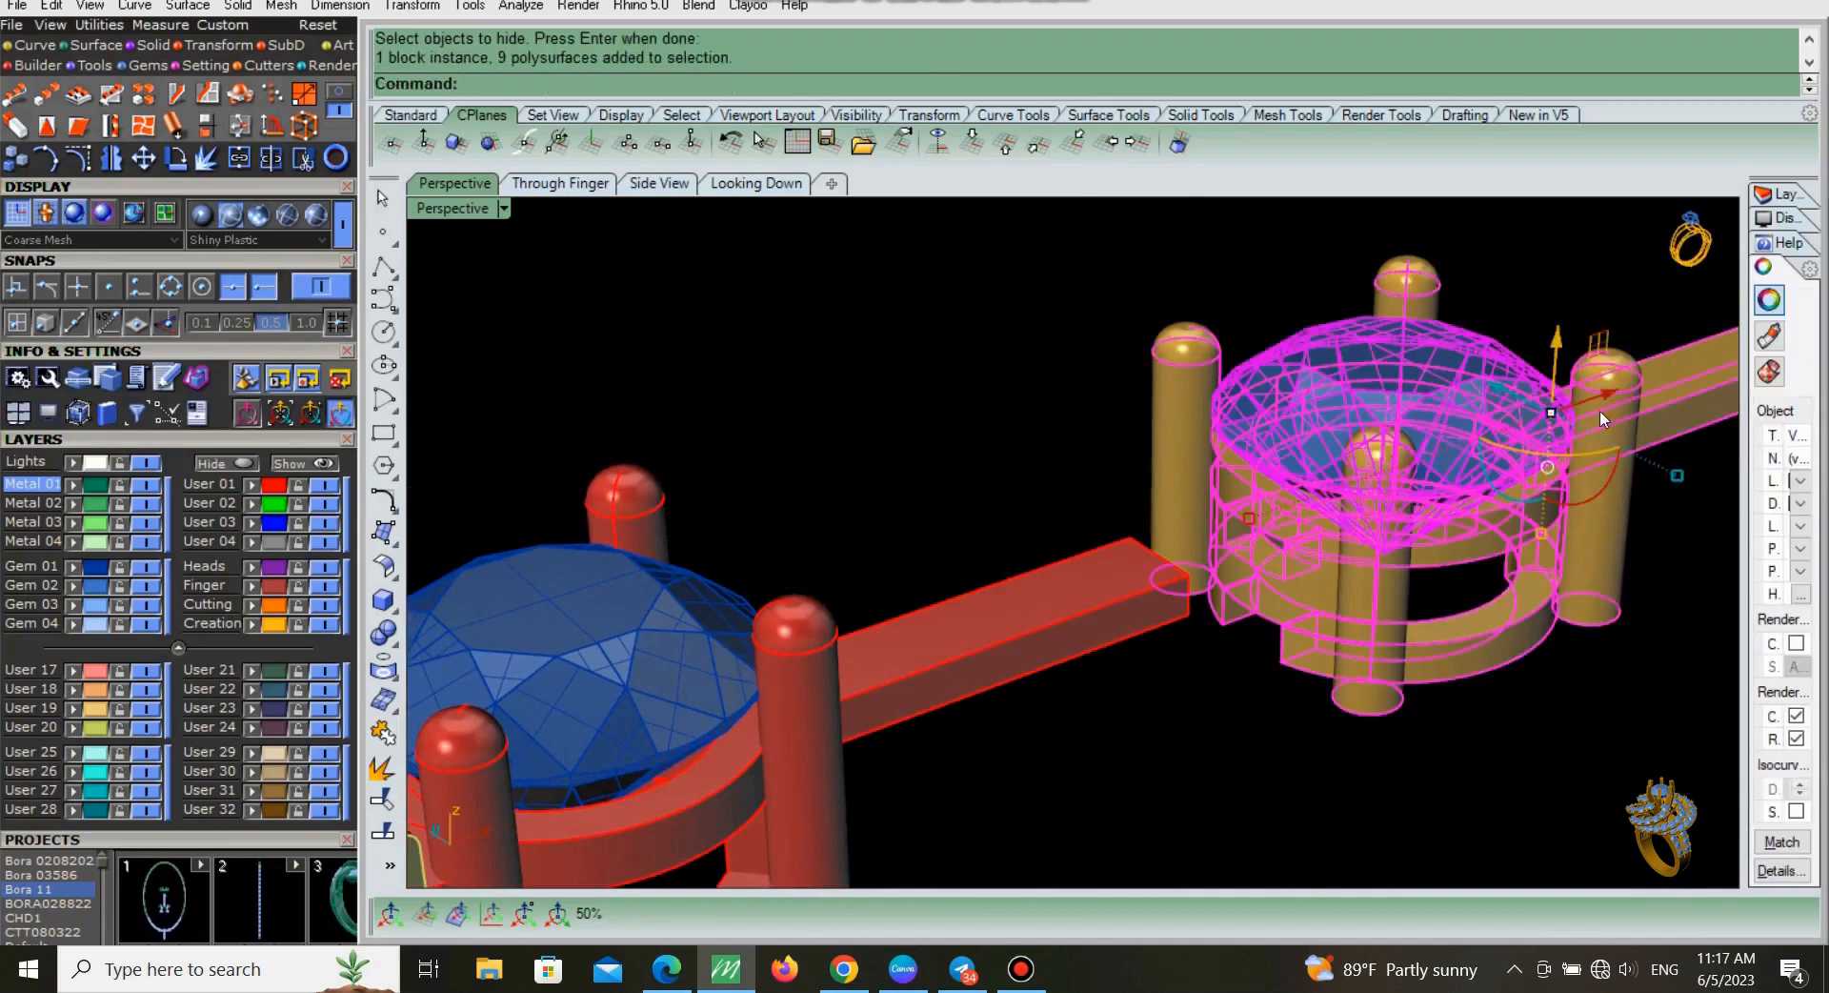
pyautogui.moveTo(1598, 400); pyautogui.dragTo(1357, 575)
pyautogui.click(1450, 758)
# Step: Examine from below and from the side how the red bar fits into the gold stone link
pyautogui.moveTo(1450, 758); pyautogui.dragTo(934, 366, button='right')
pyautogui.click(1043, 301)
pyautogui.press('Escape')
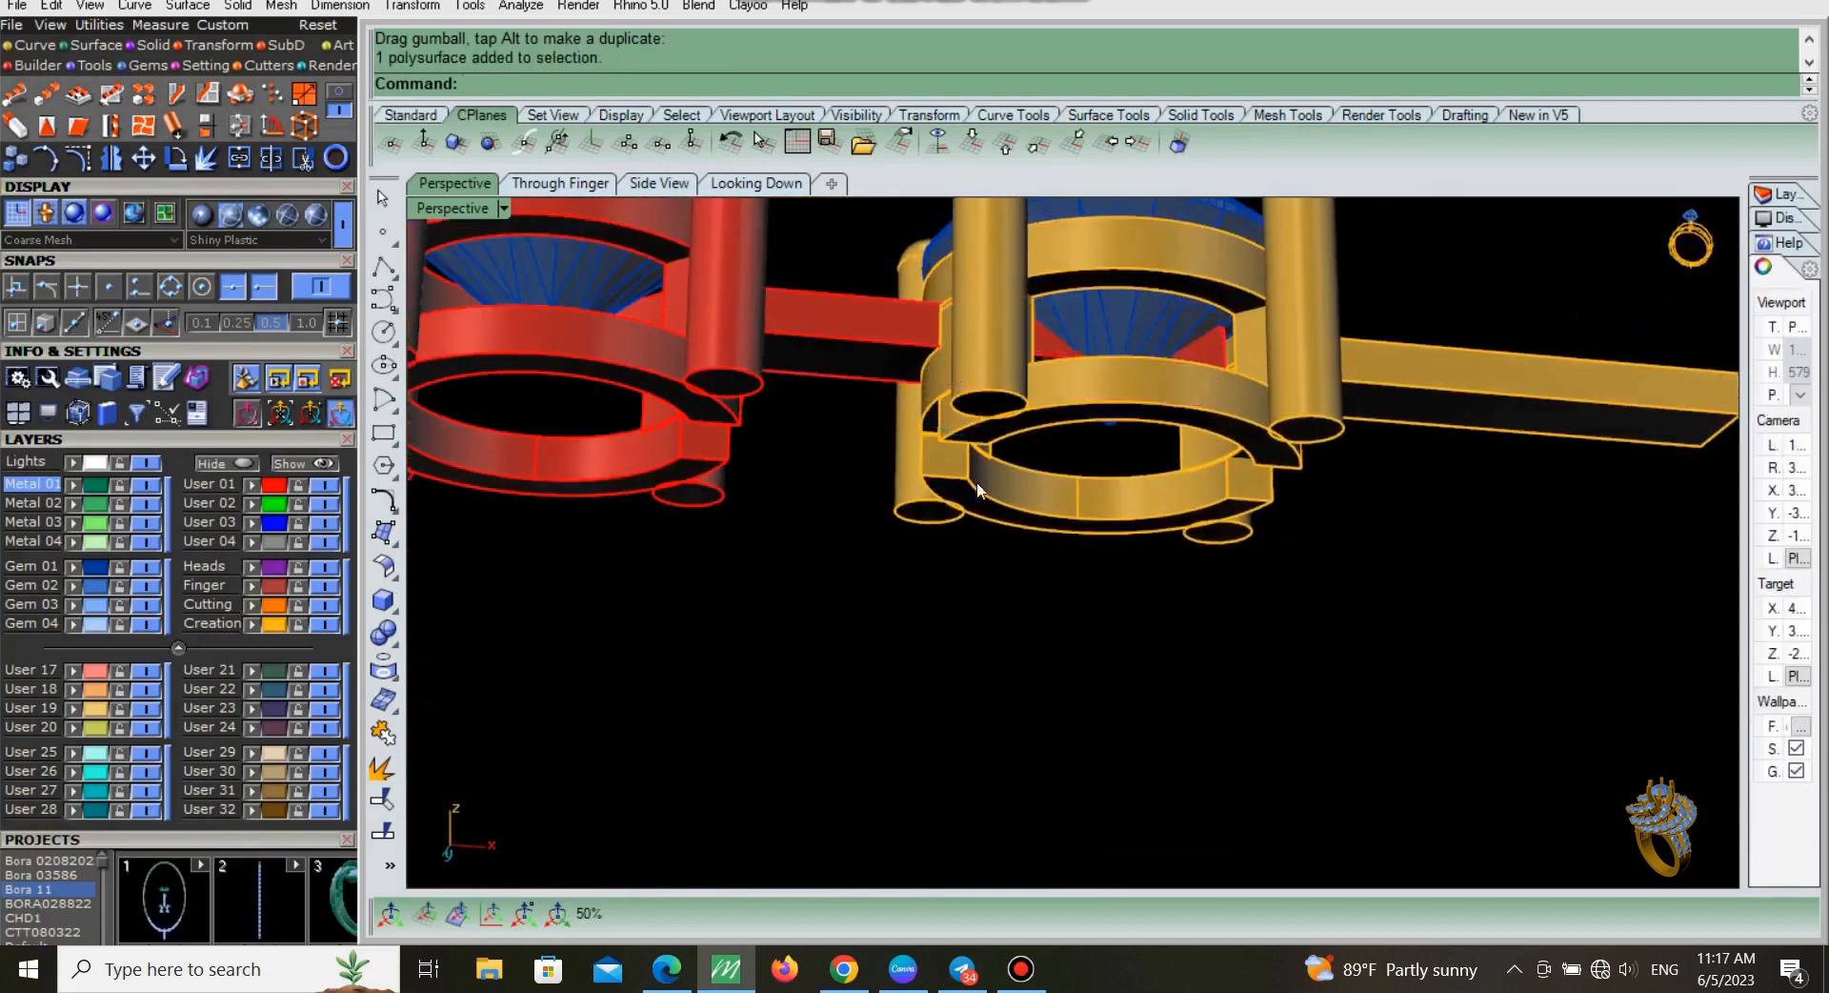
pyautogui.hotkey('ctrl', 'h')
pyautogui.moveTo(976, 482); pyautogui.dragTo(954, 467, button='right')
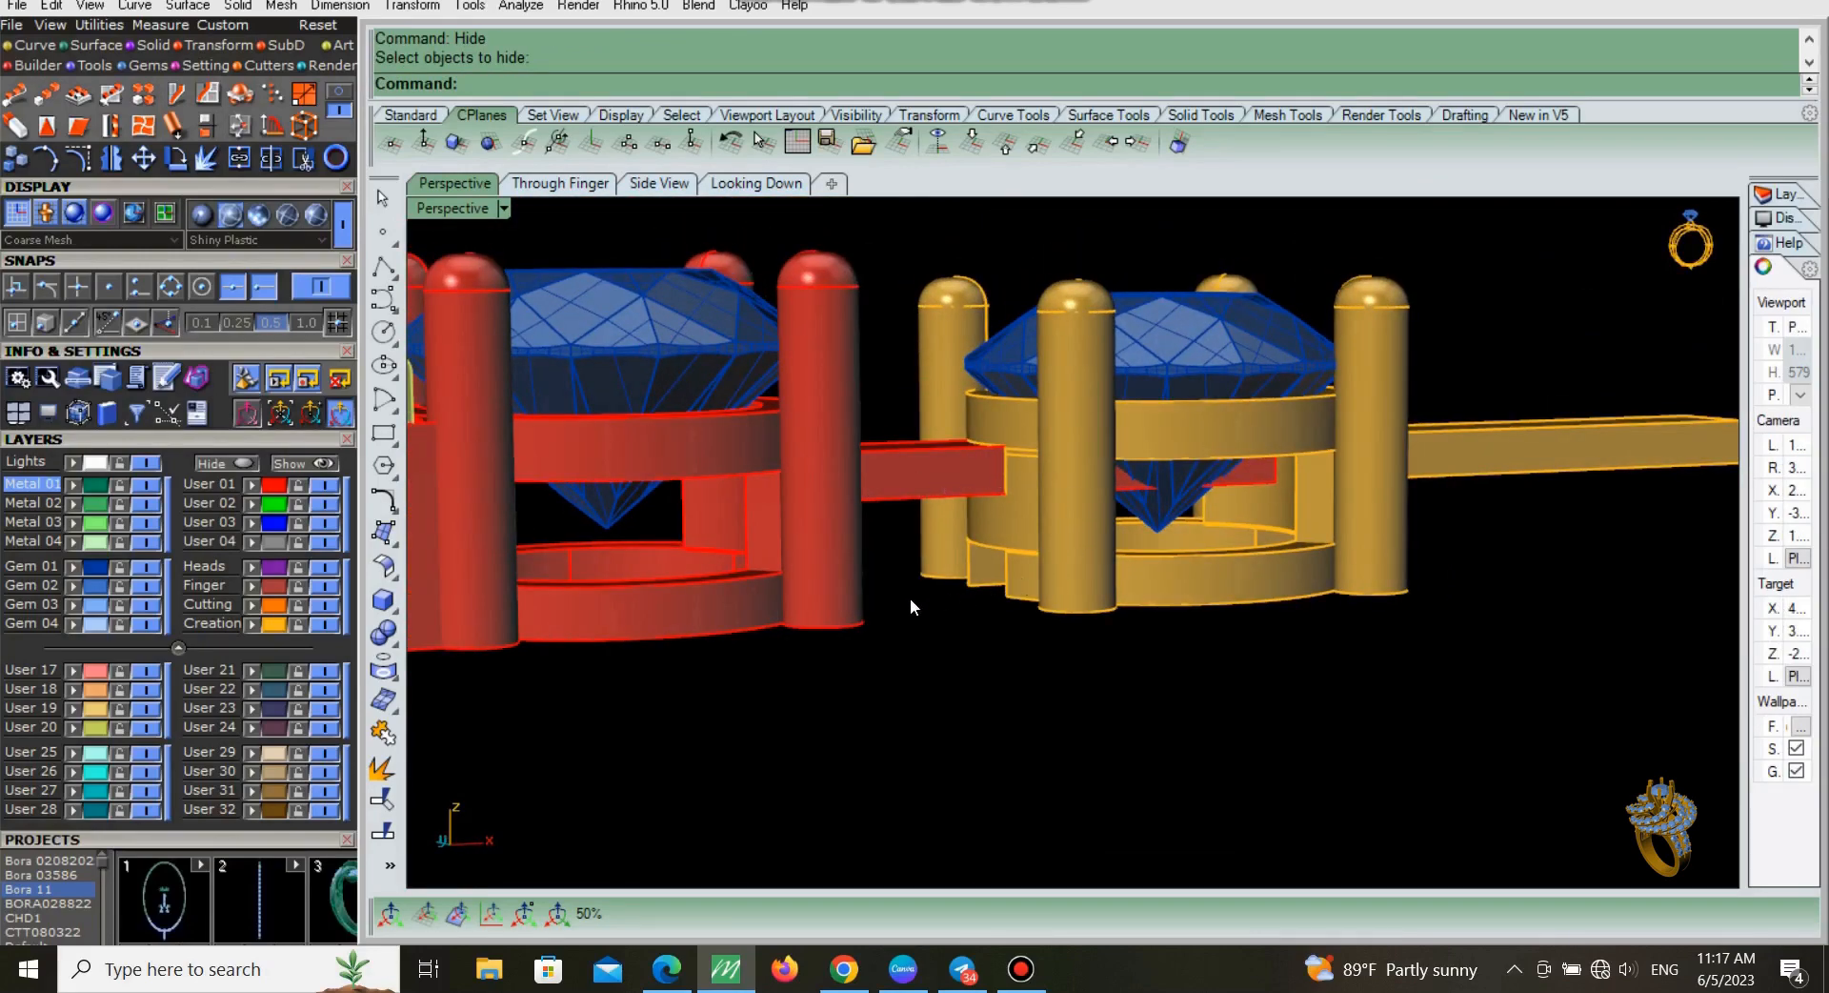
pyautogui.moveTo(1101, 683); pyautogui.dragTo(1059, 738, button='right')
pyautogui.scroll(-8, 1168, 580)
pyautogui.moveTo(1169, 580); pyautogui.dragTo(1130, 535, button='right')
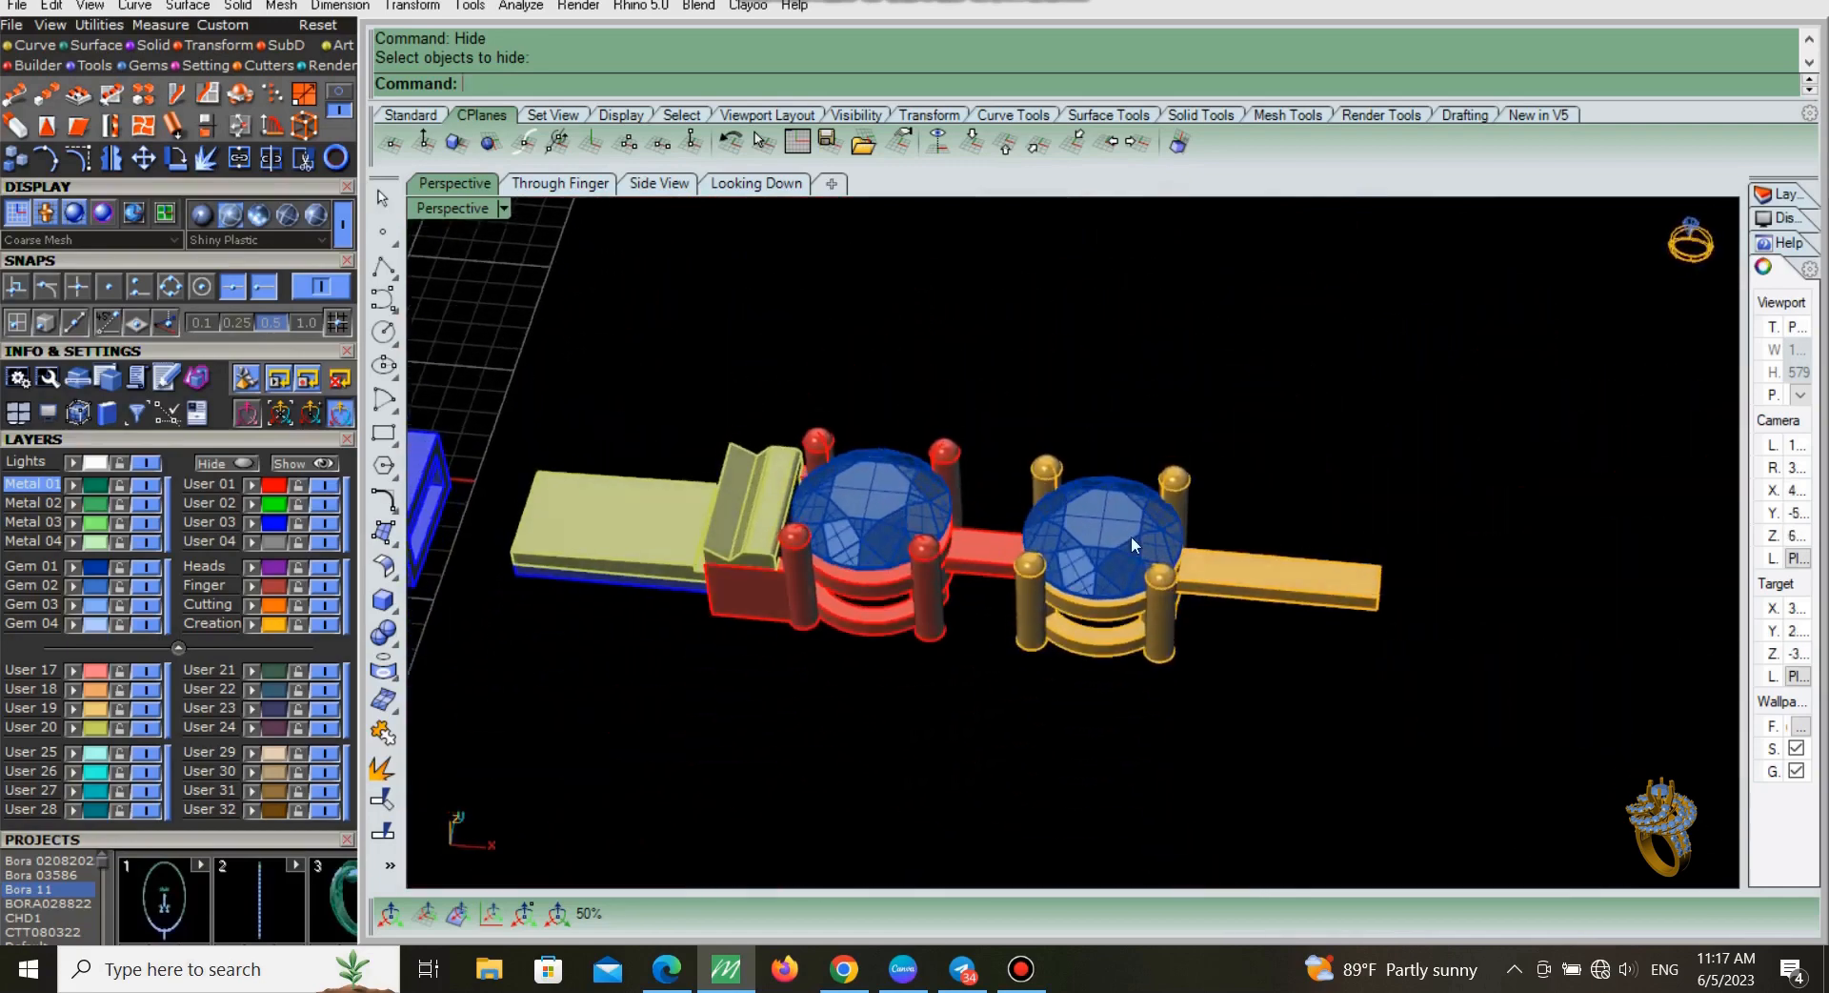
# Step: Pull the gold stone link along the X axis clear of the red link's bar again
pyautogui.click(1226, 570)
pyautogui.moveTo(1226, 571); pyautogui.dragTo(1448, 577)
pyautogui.click(1419, 705)
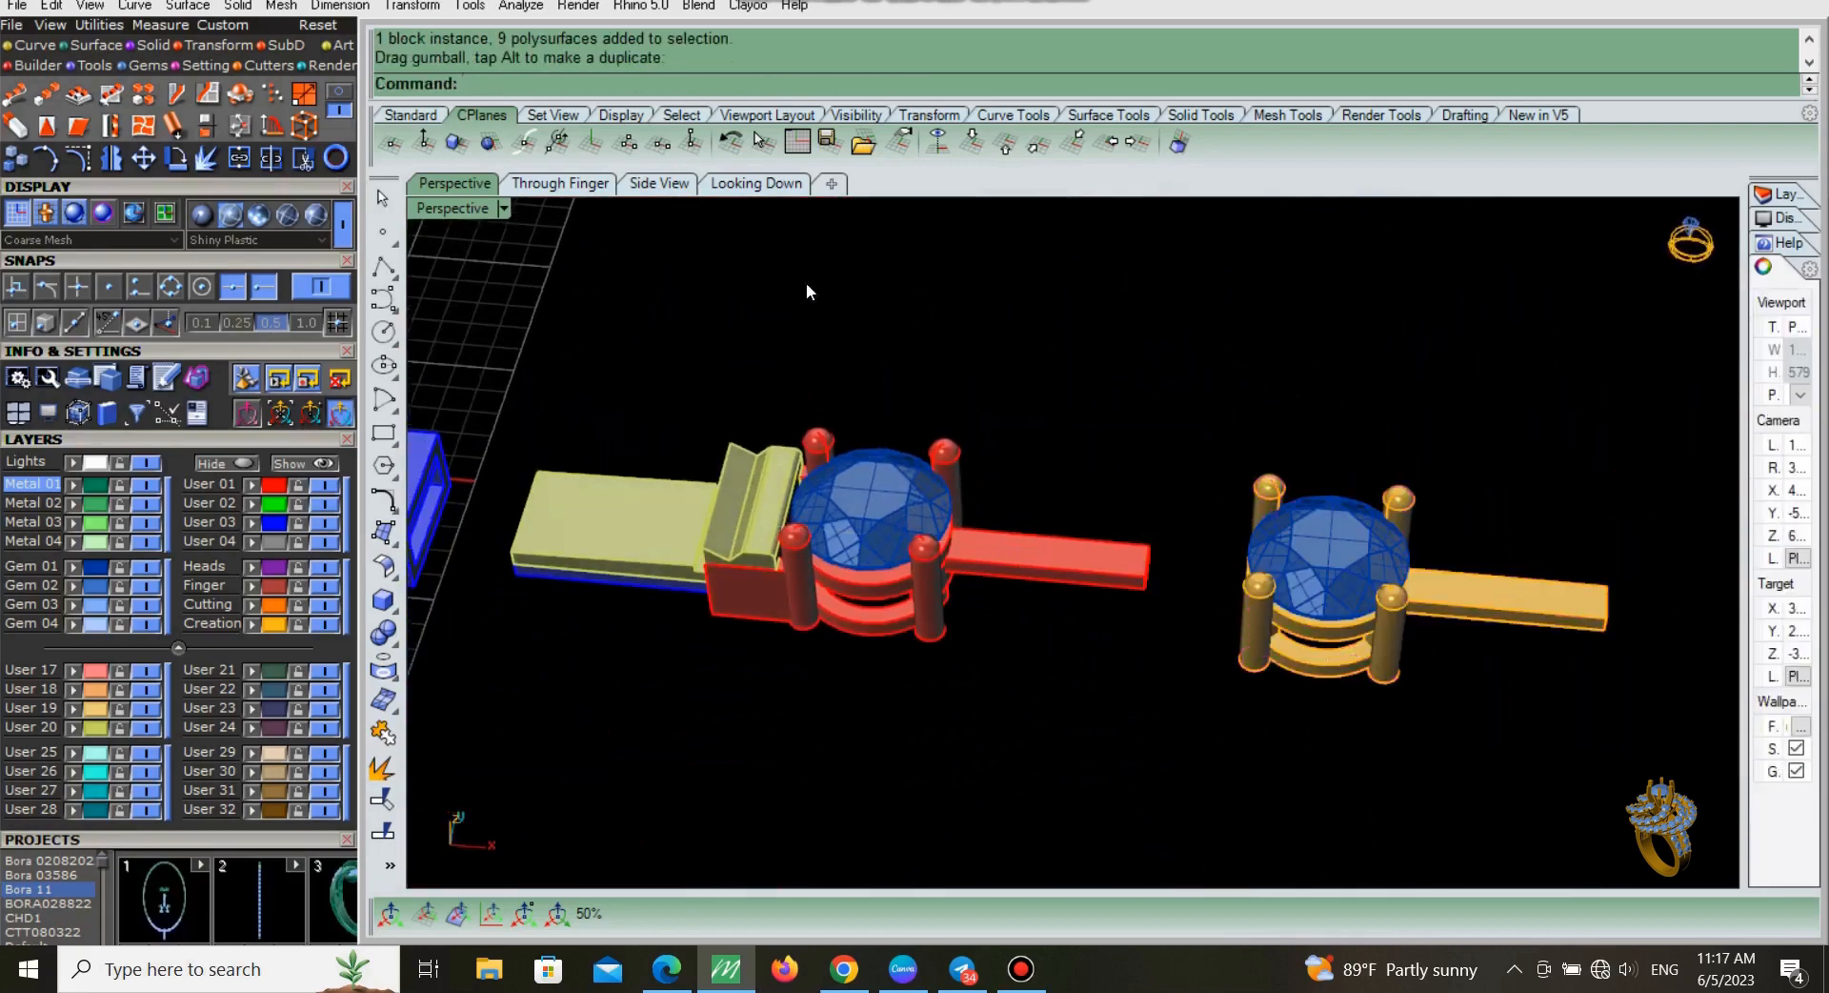
# Step: Try to shift the blue clasp box along the X axis by an exact distance in the Looking Down view, and undo it
pyautogui.click(757, 183)
pyautogui.scroll(2, 1301, 659)
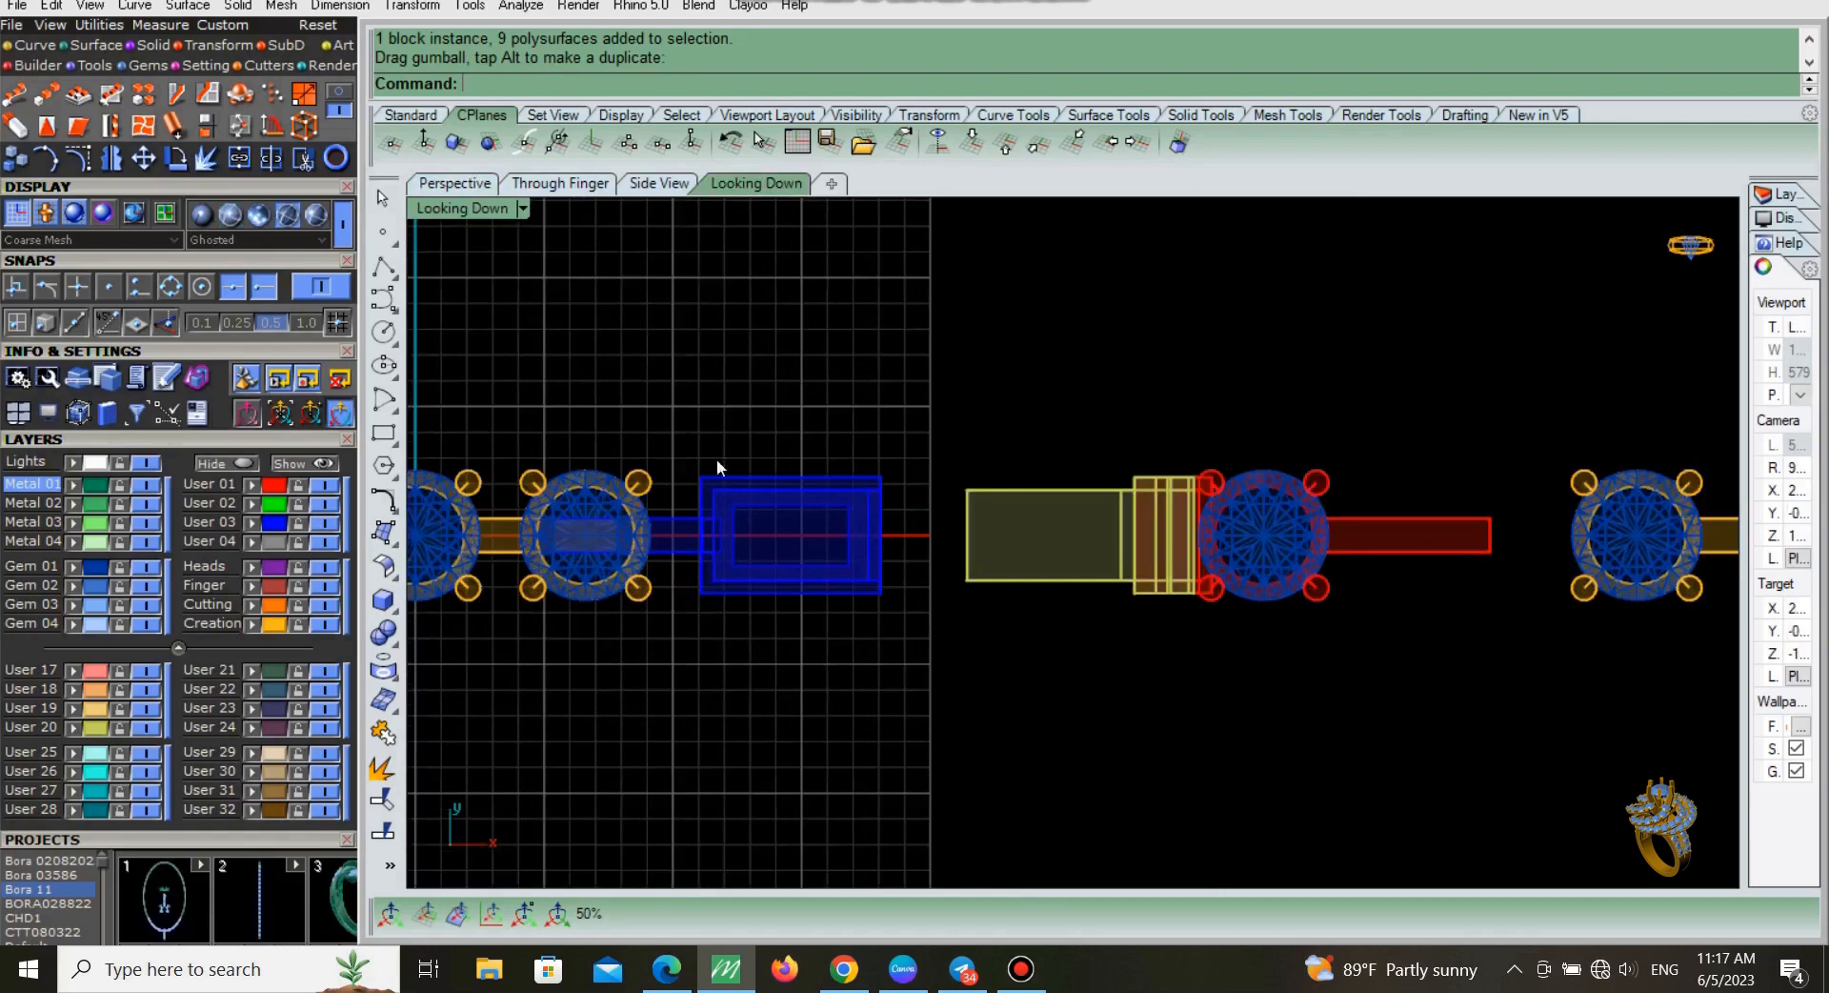
pyautogui.scroll(-6, 791, 569)
pyautogui.moveTo(828, 564); pyautogui.dragTo(976, 547, button='right')
pyautogui.rightClick(976, 547)
pyautogui.rightClick(975, 547)
pyautogui.scroll(6, 974, 545)
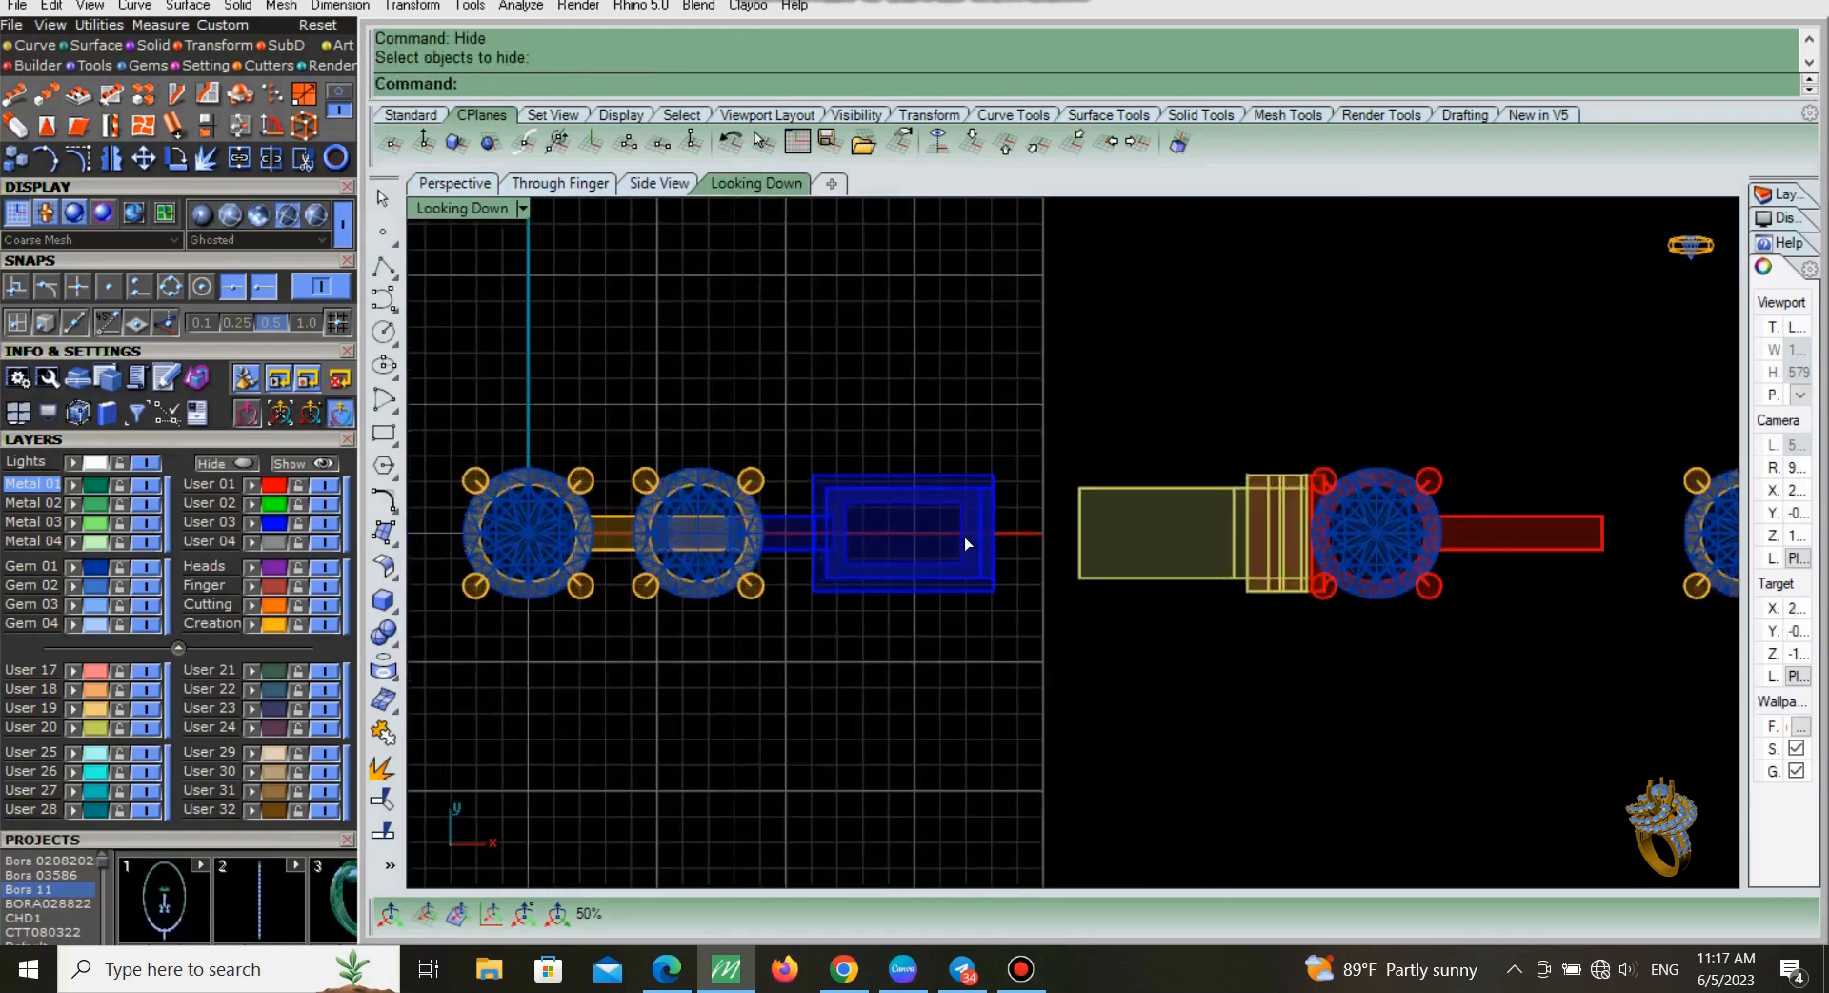
pyautogui.click(965, 535)
pyautogui.click(723, 328)
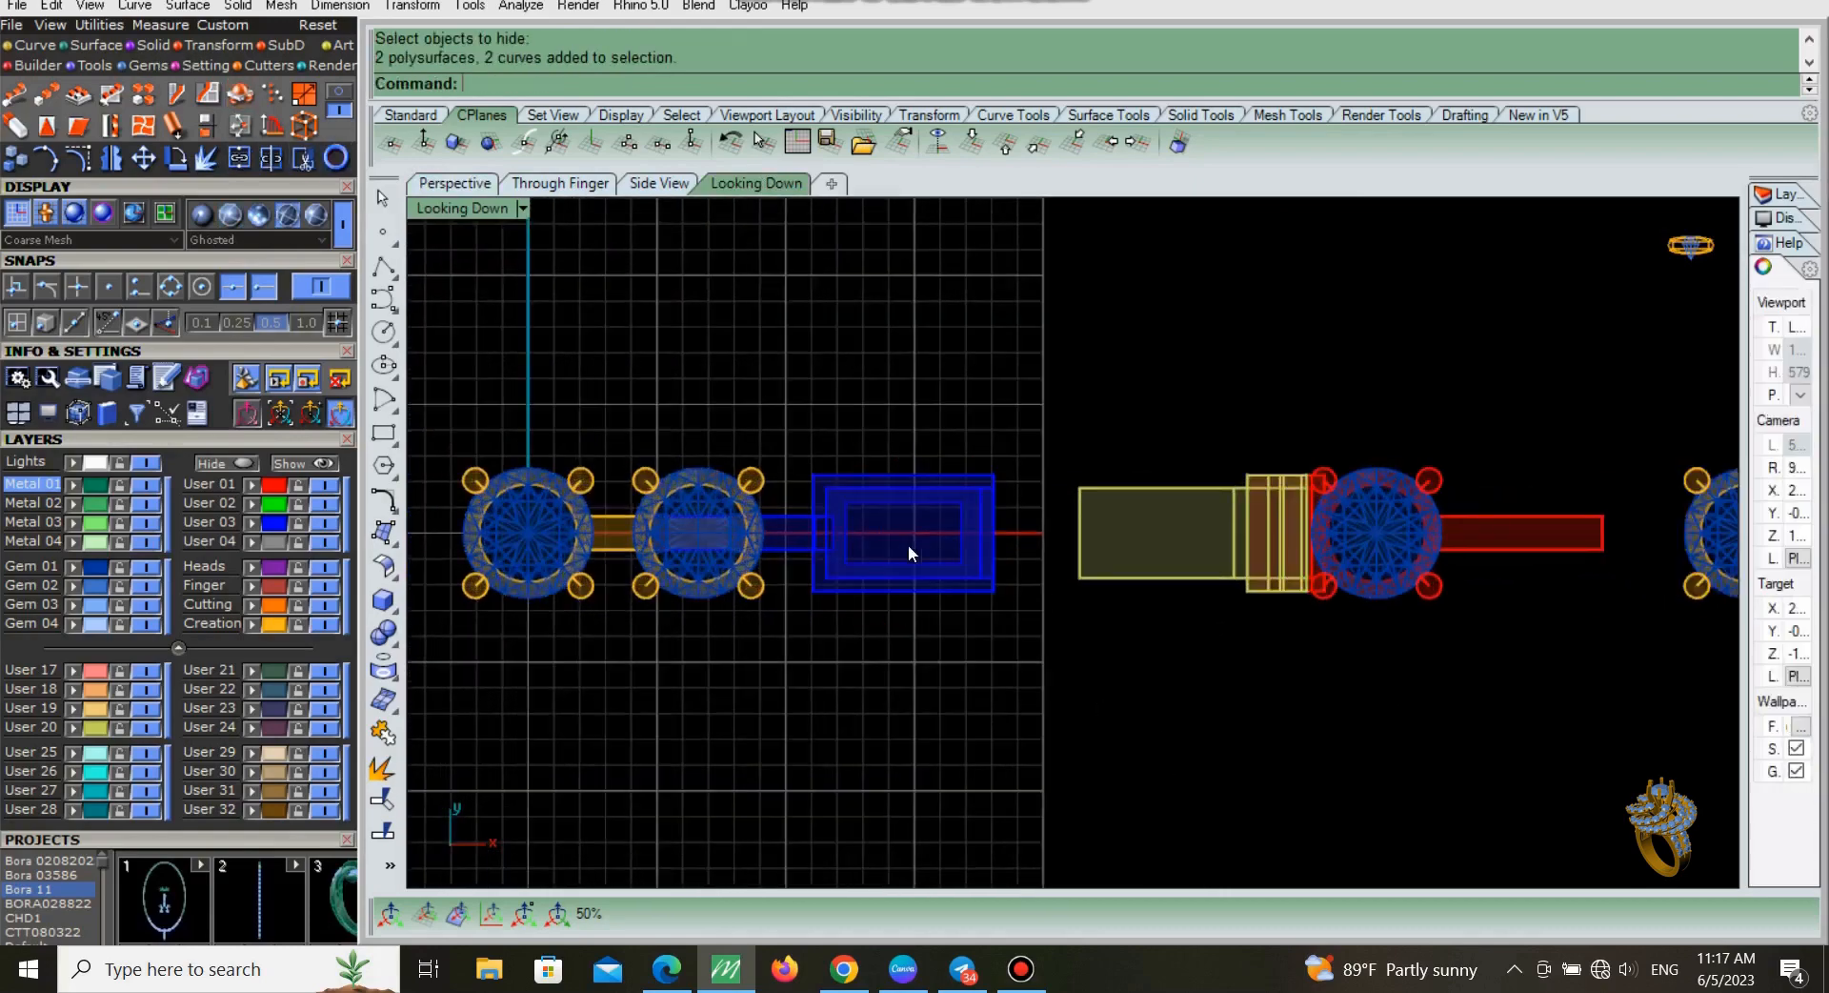
pyautogui.click(910, 553)
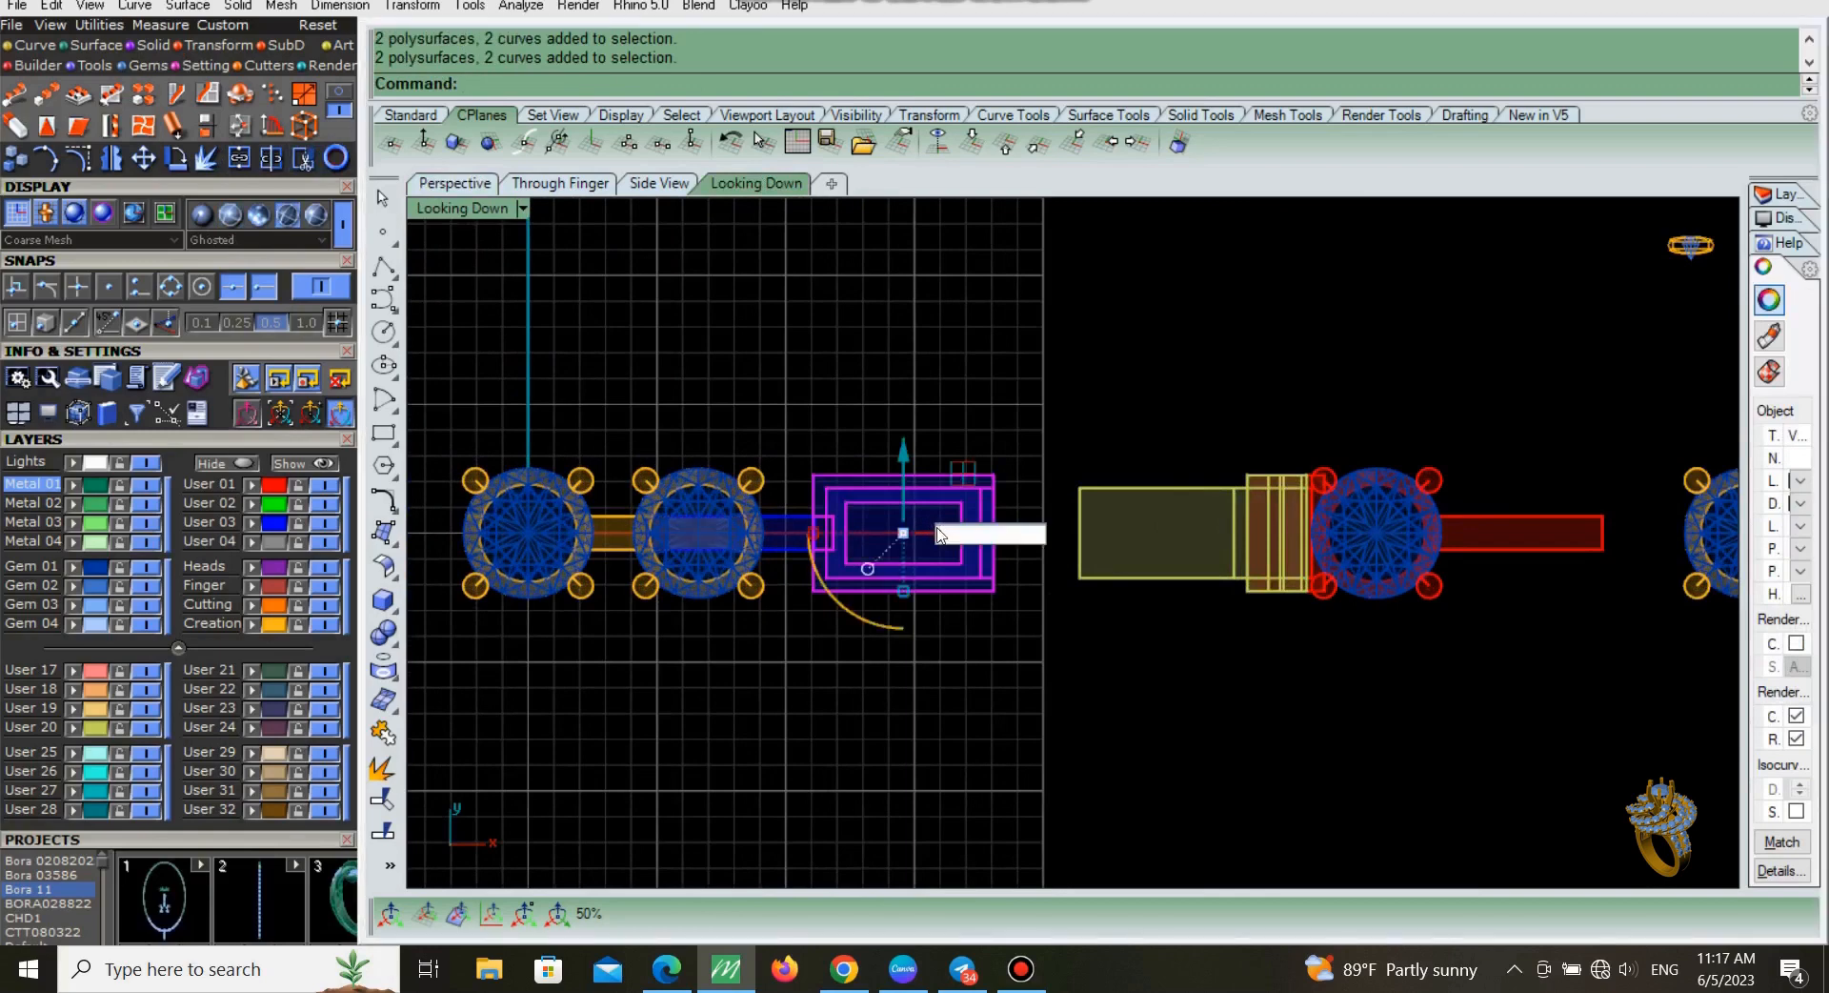
pyautogui.press('Return')
pyautogui.hotkey('ctrl', 'z')
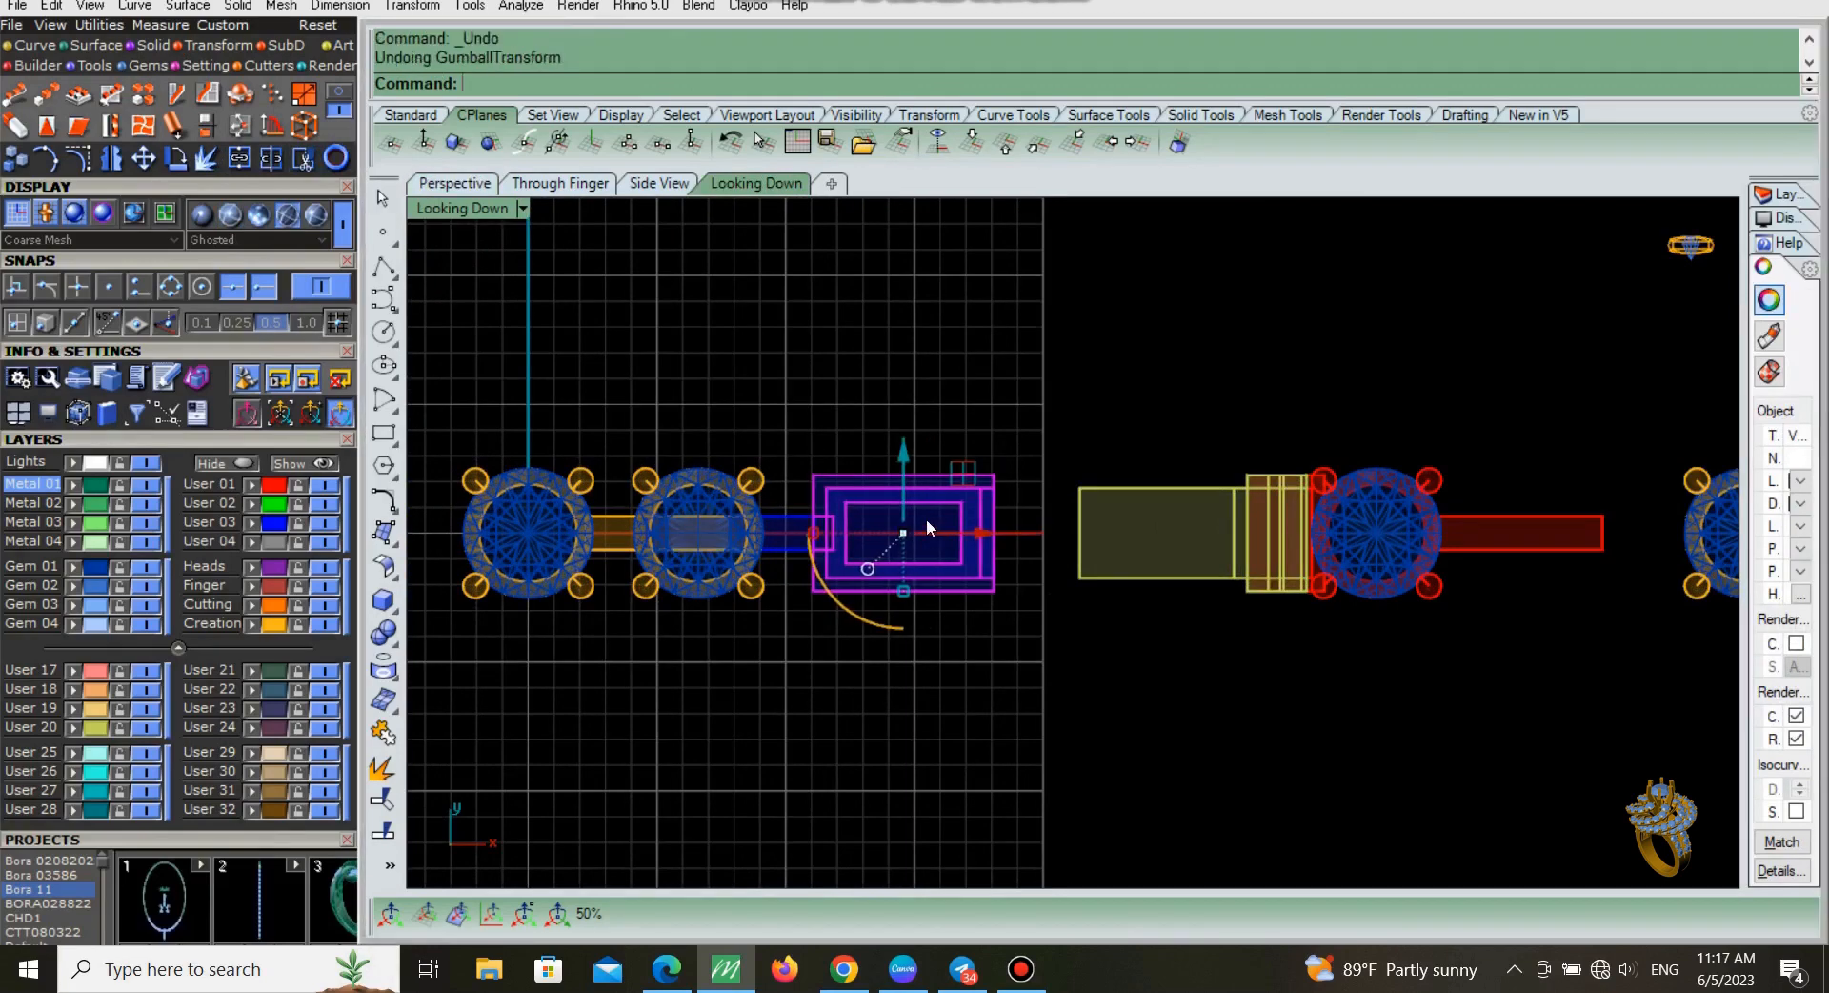
# Step: Move the blue clasp box and its curves along the X axis over the clasp tongue, up against the red link's end
pyautogui.click(930, 531)
pyautogui.press('Return')
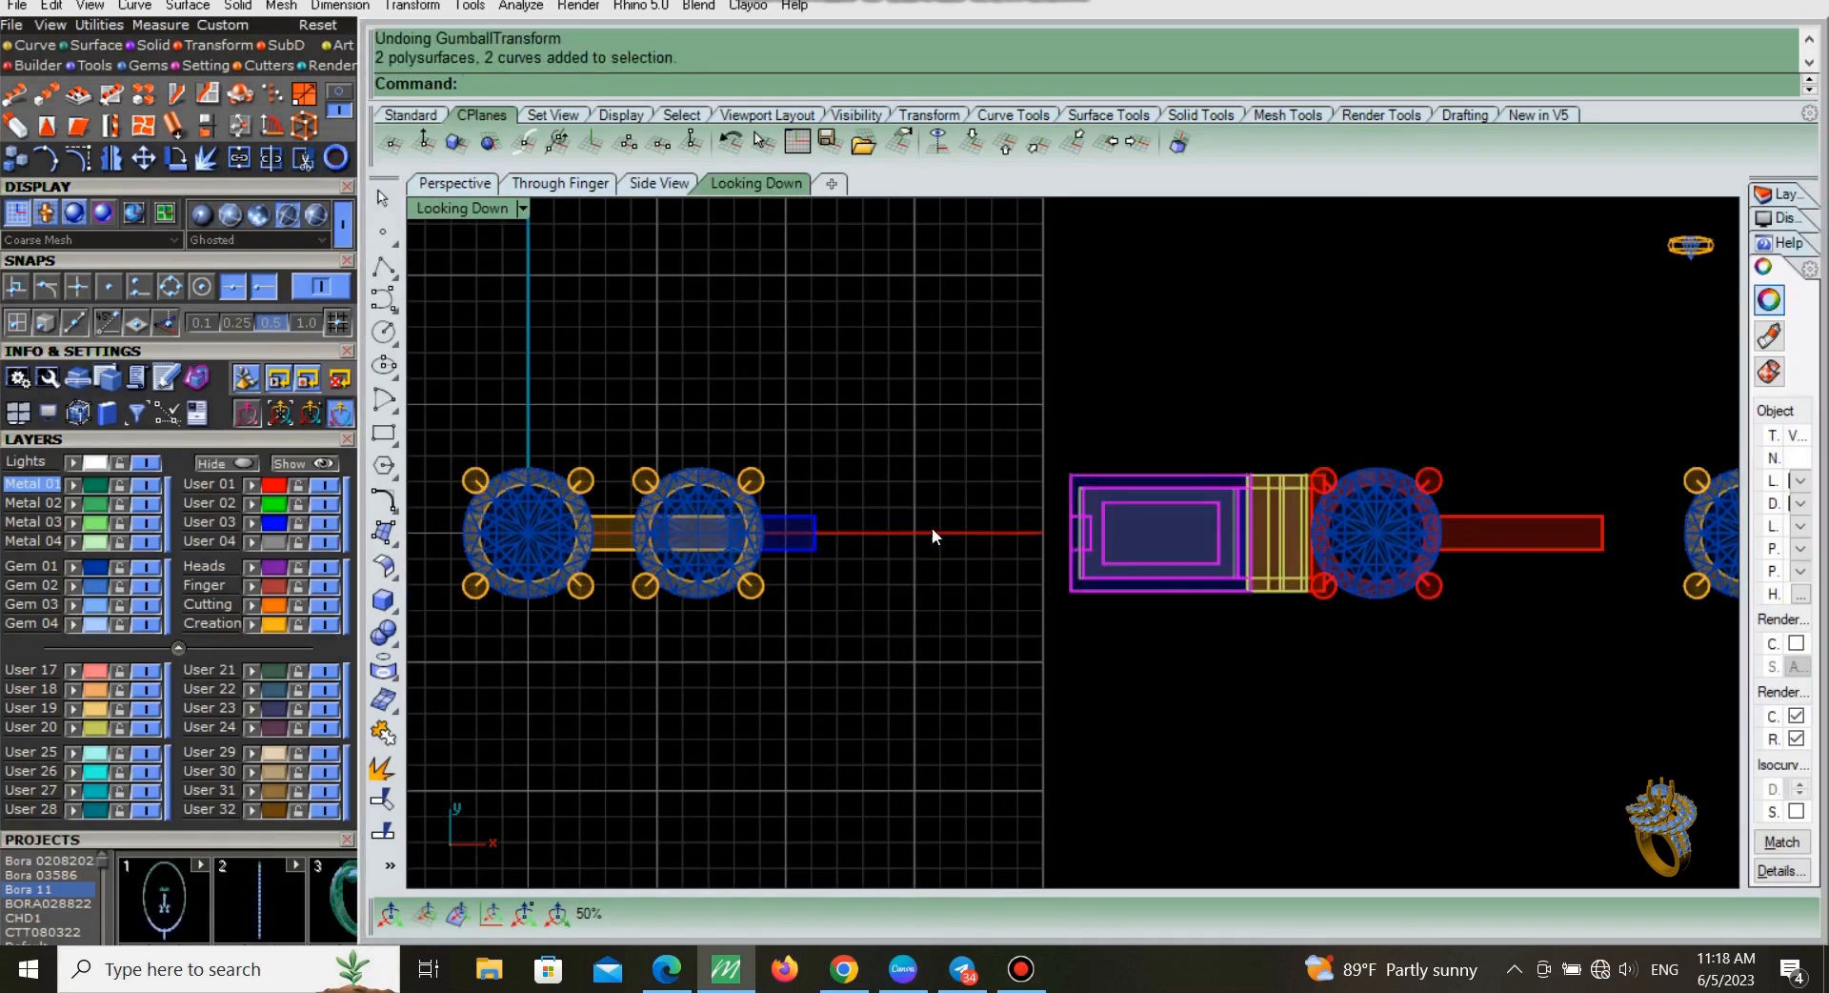
pyautogui.scroll(3, 1286, 582)
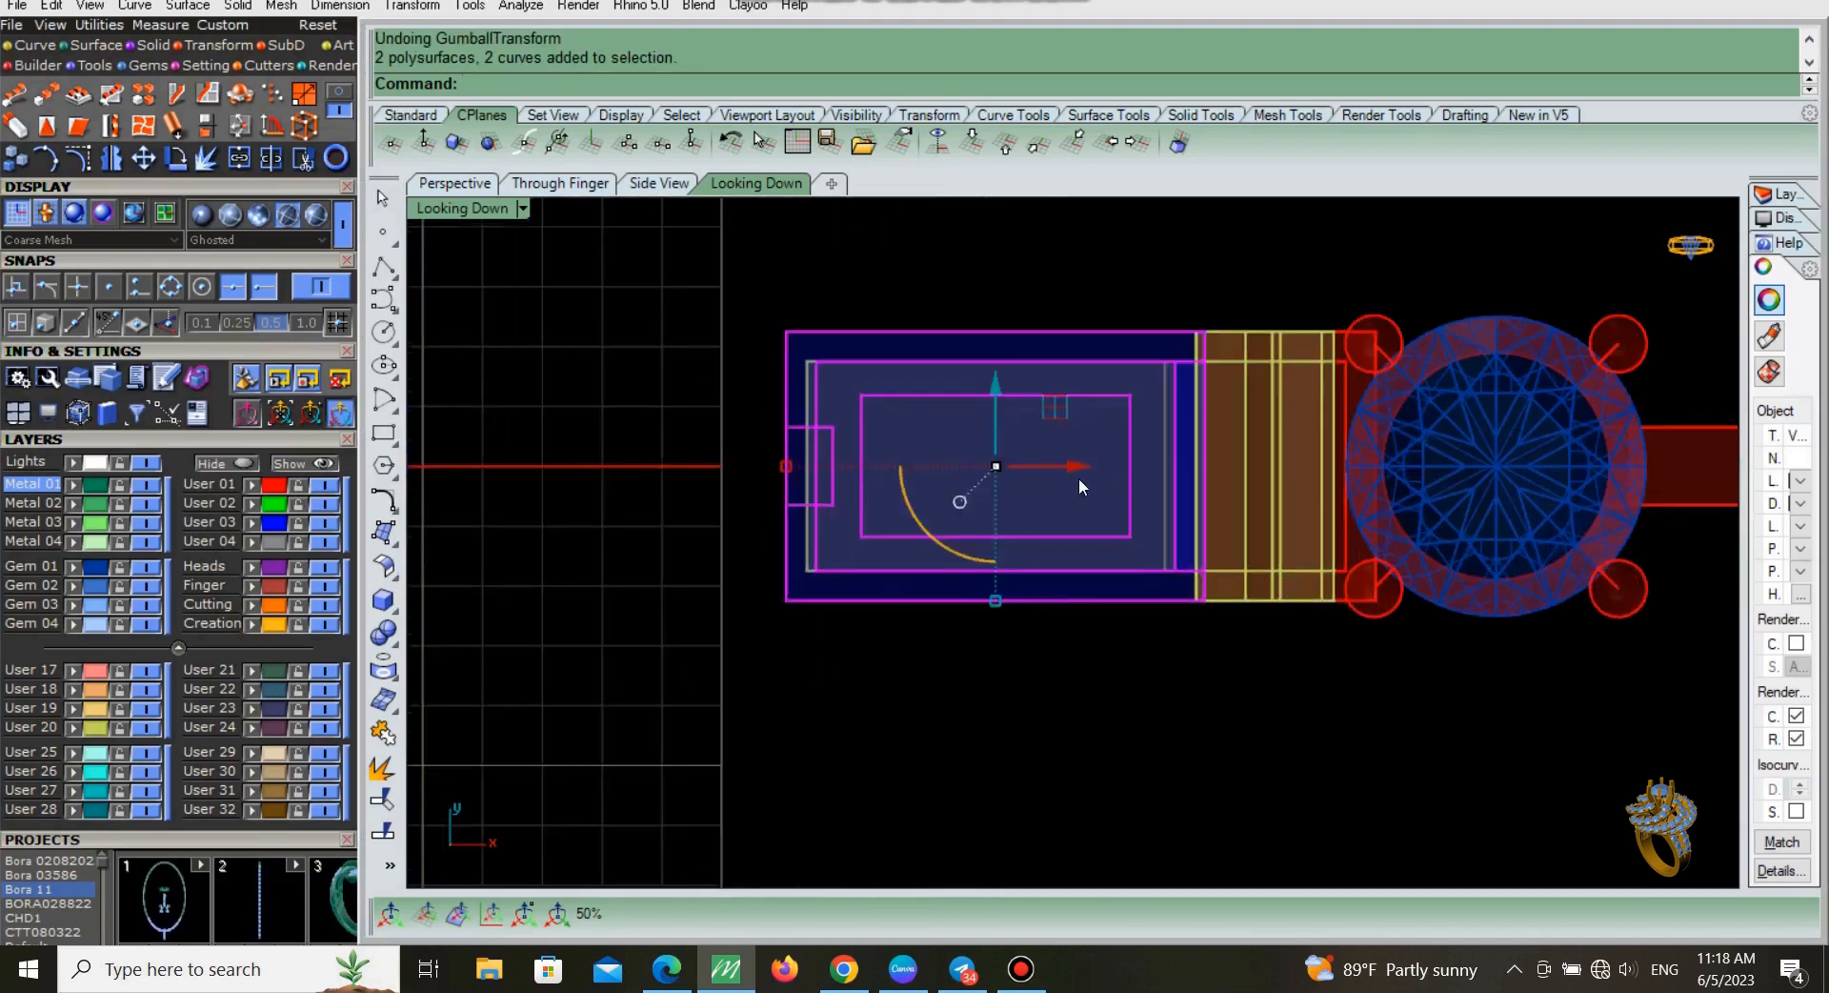
pyautogui.scroll(2, 1080, 467)
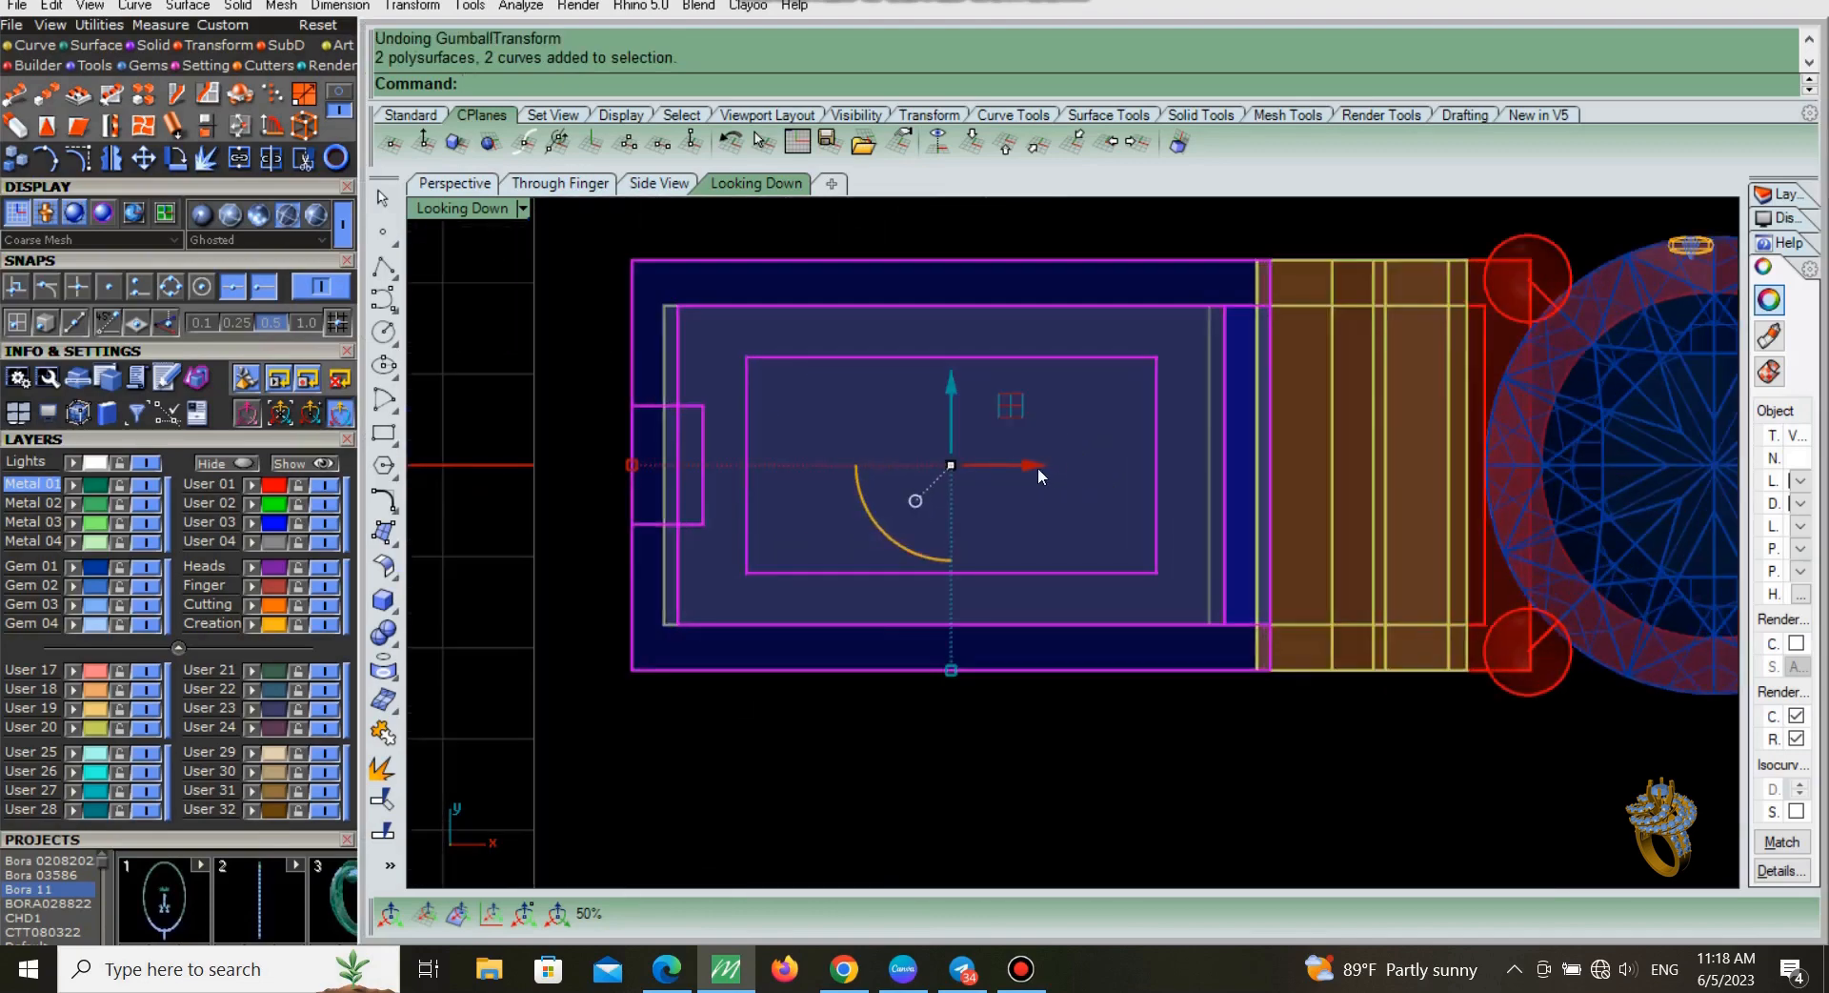
pyautogui.moveTo(1038, 467); pyautogui.dragTo(1022, 484)
pyautogui.press('Escape')
# Step: Ungroup the clasp tongue from its notched thumb piece and raise the thumb piece slightly in the Through Finger view
pyautogui.hotkey('ctrl', 'Tab')
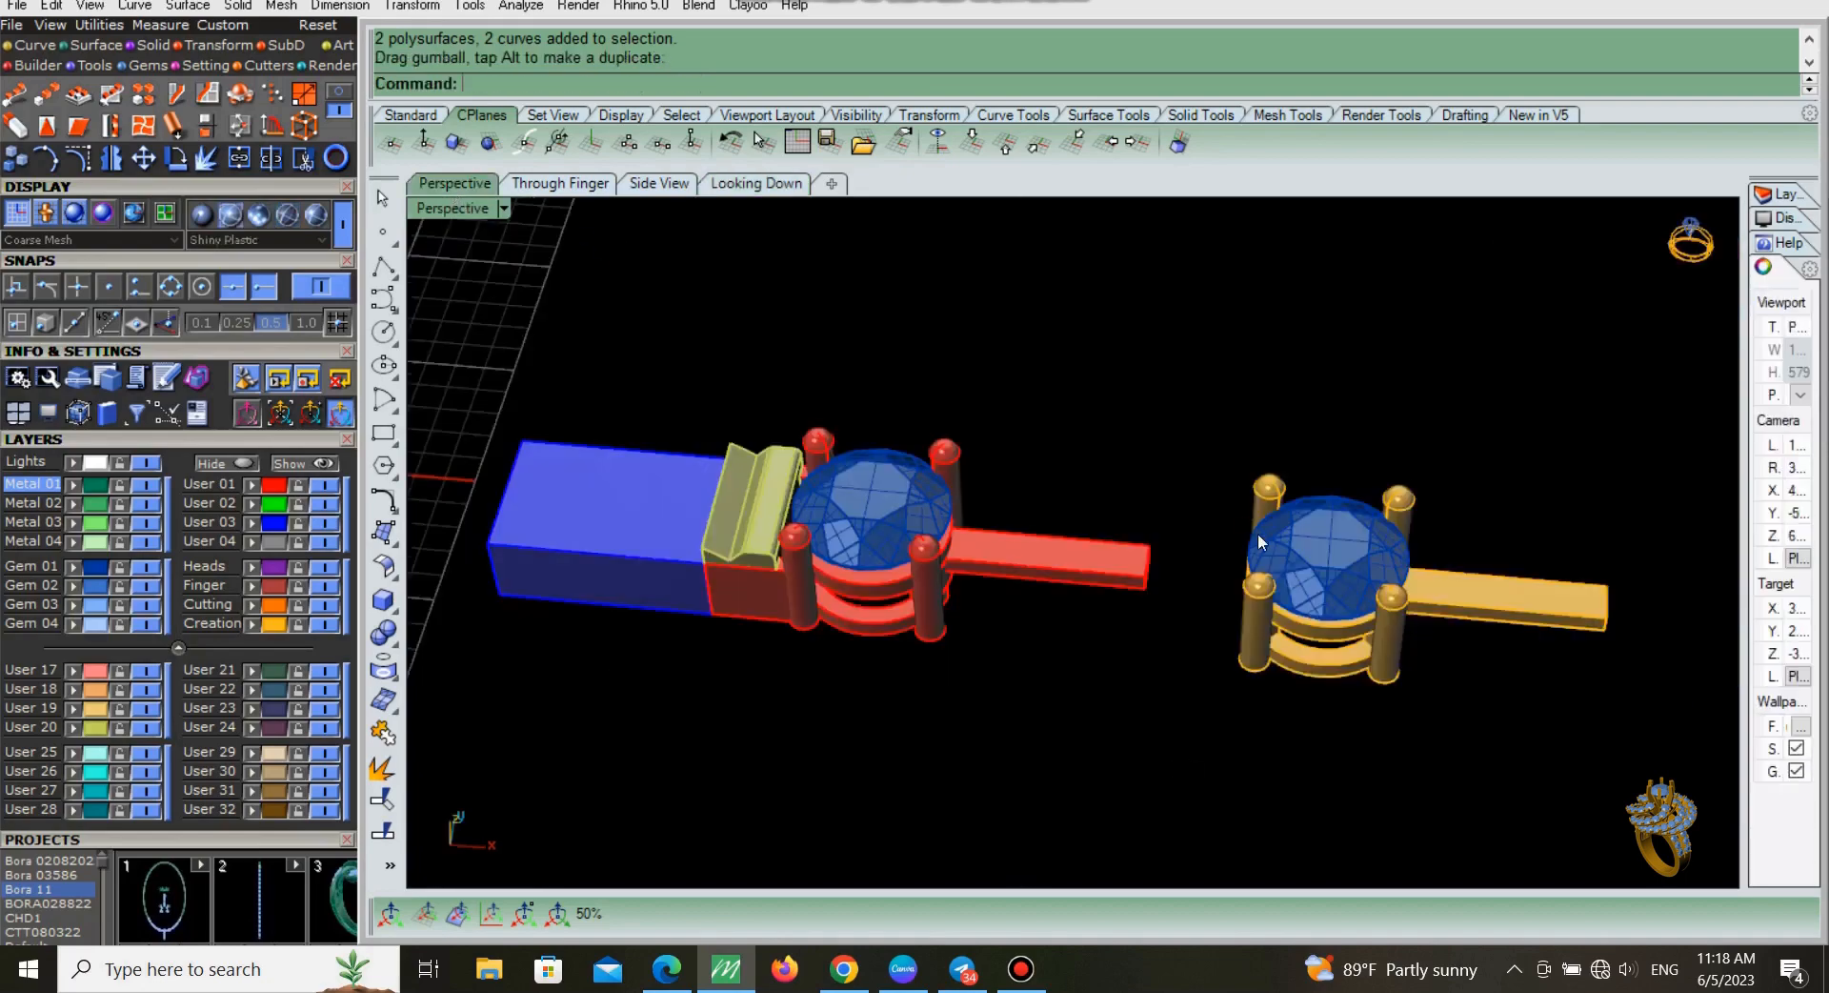
pyautogui.moveTo(968, 725); pyautogui.dragTo(1055, 564, button='right')
pyautogui.scroll(4, 890, 471)
pyautogui.click(878, 437)
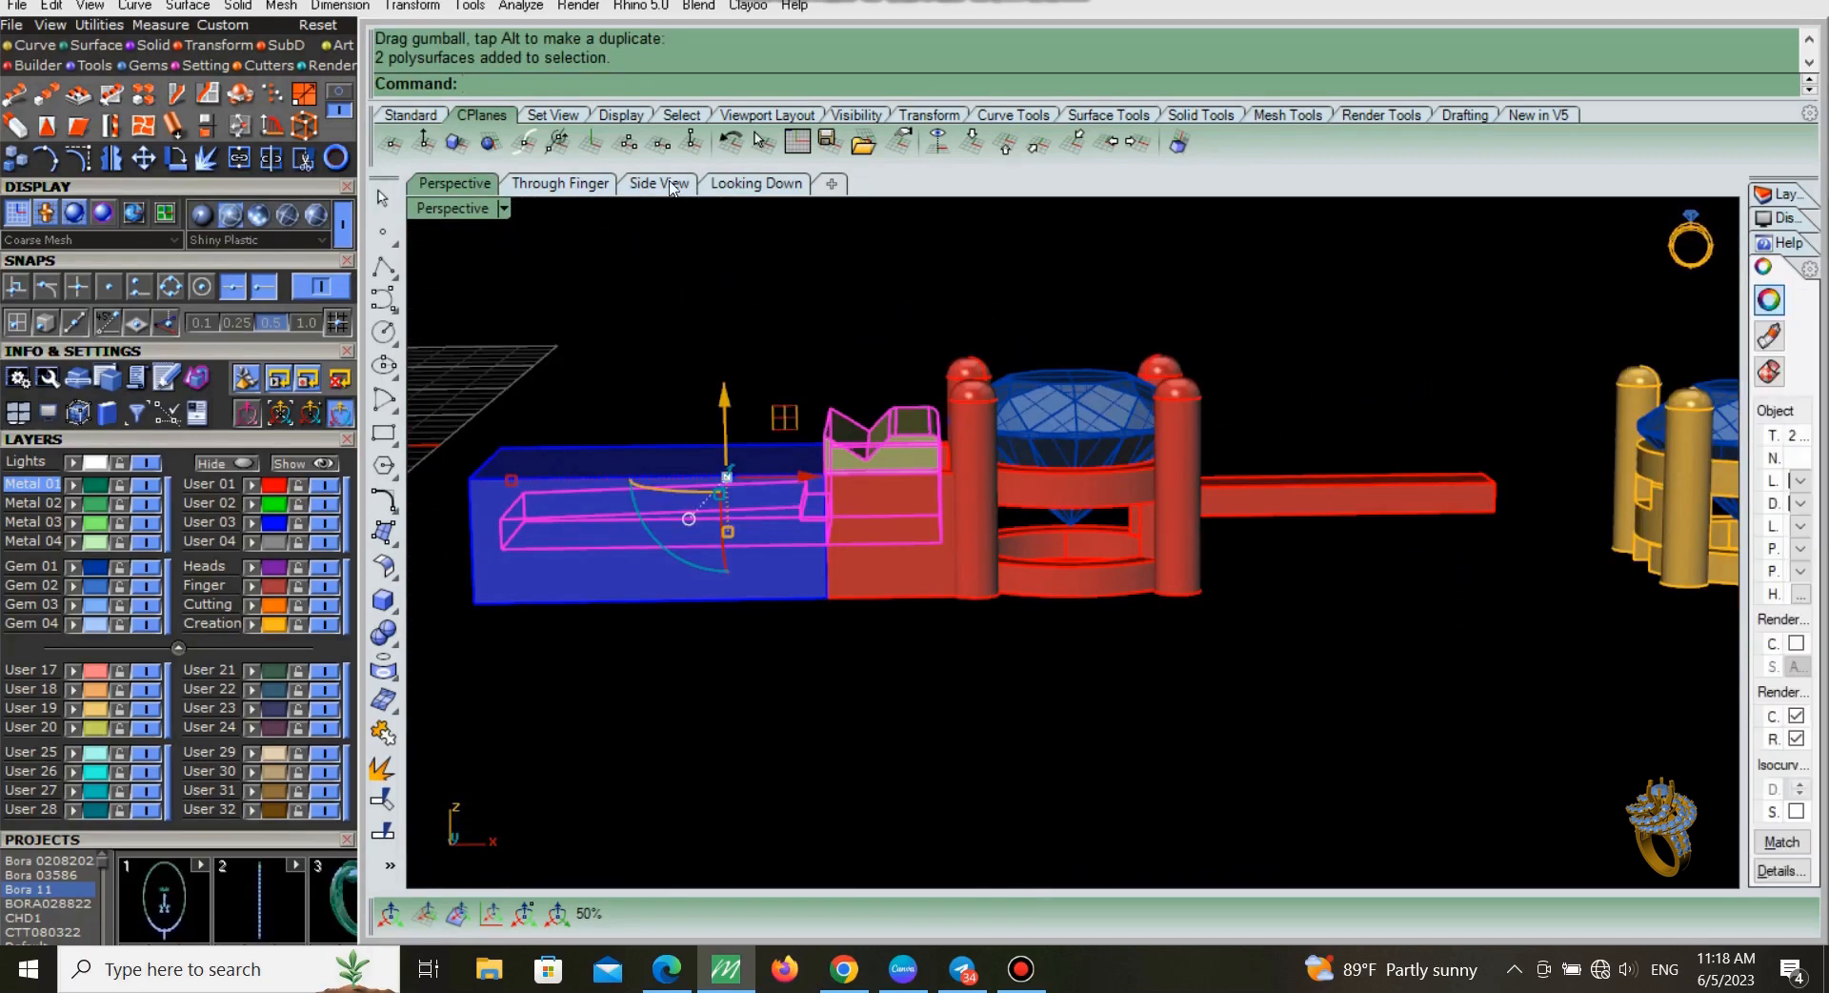
pyautogui.click(658, 184)
pyautogui.click(587, 180)
pyautogui.scroll(-6, 1491, 449)
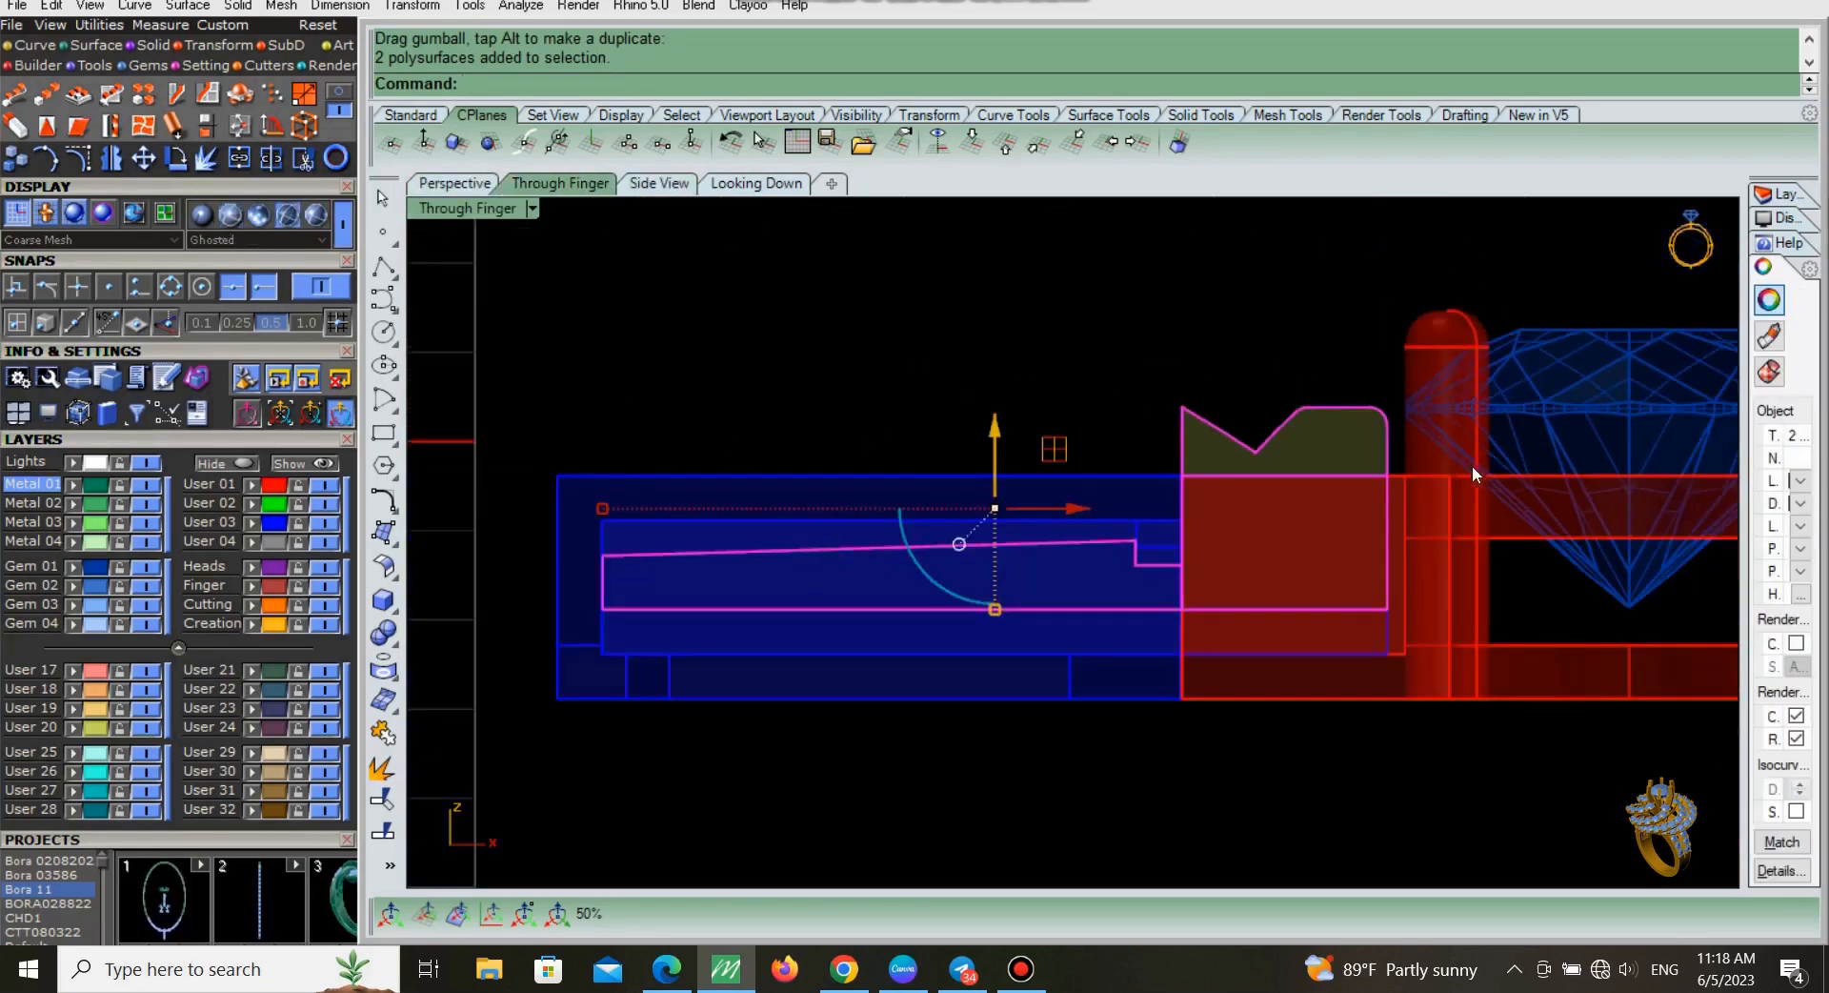
pyautogui.moveTo(1423, 484); pyautogui.dragTo(1322, 490, button='right')
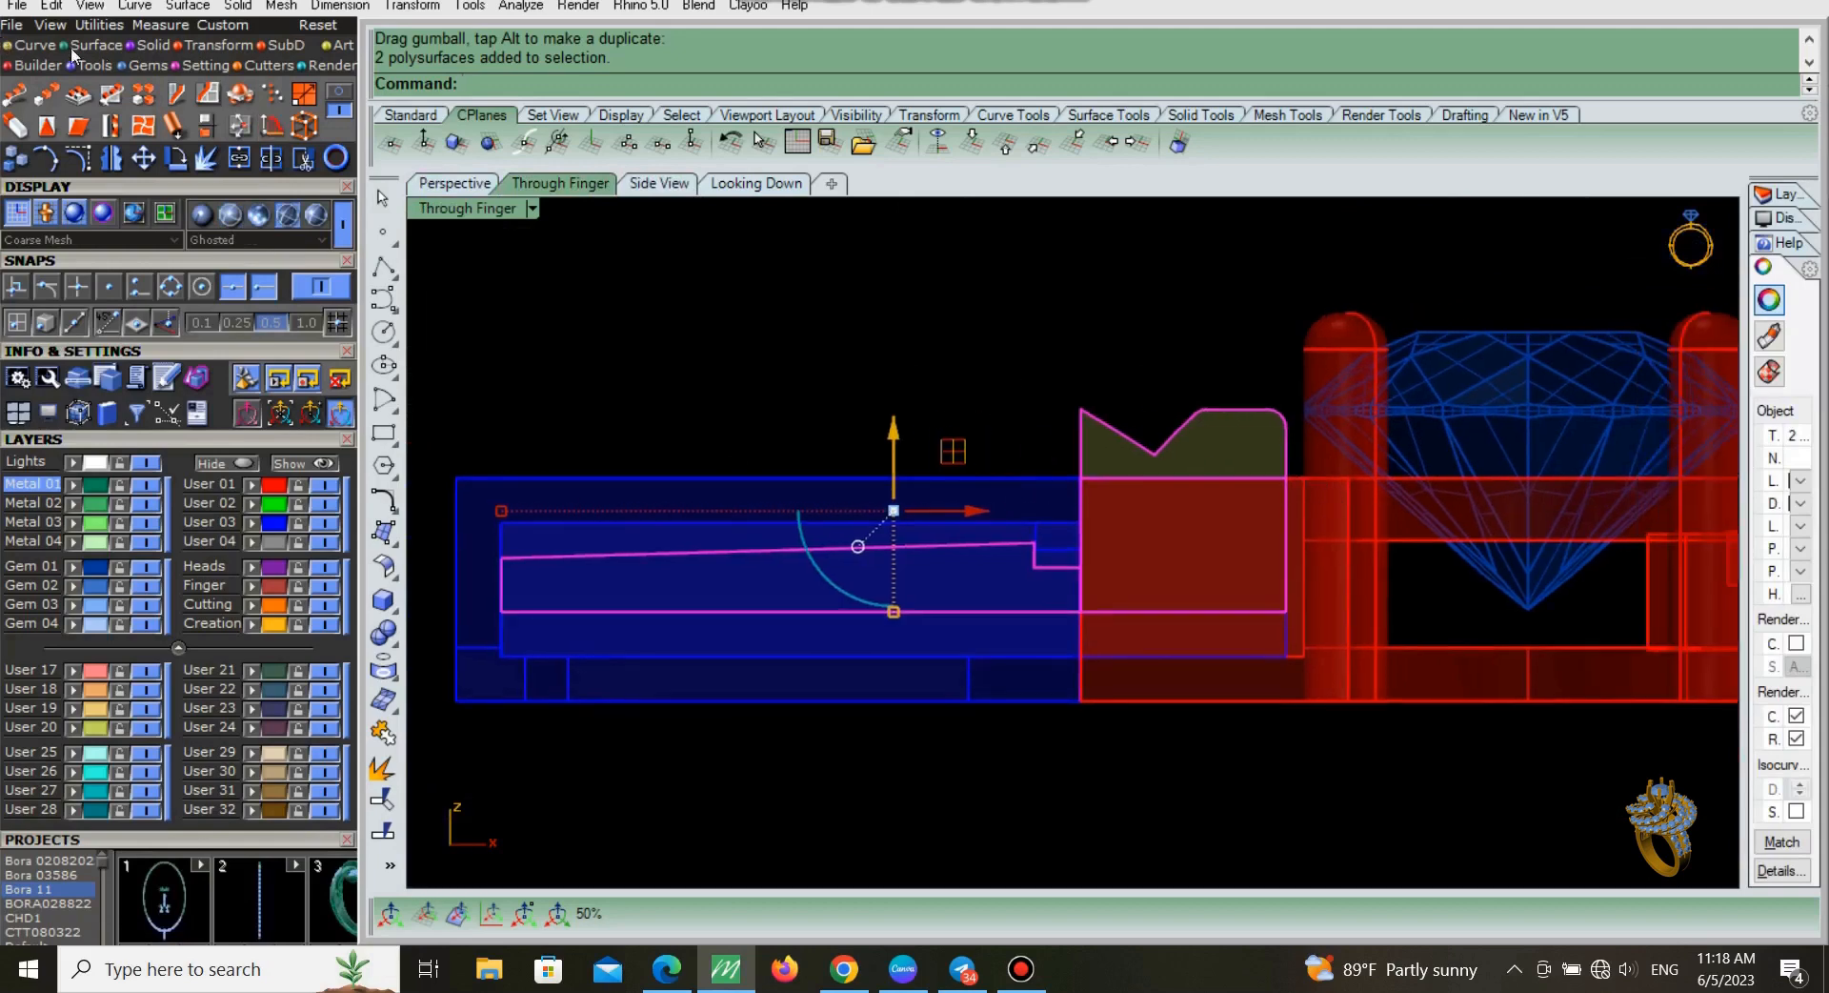
pyautogui.press('Escape')
pyautogui.click(1208, 446)
pyautogui.hotkey('ctrl', 'shift', 'g')
pyautogui.click(1208, 444)
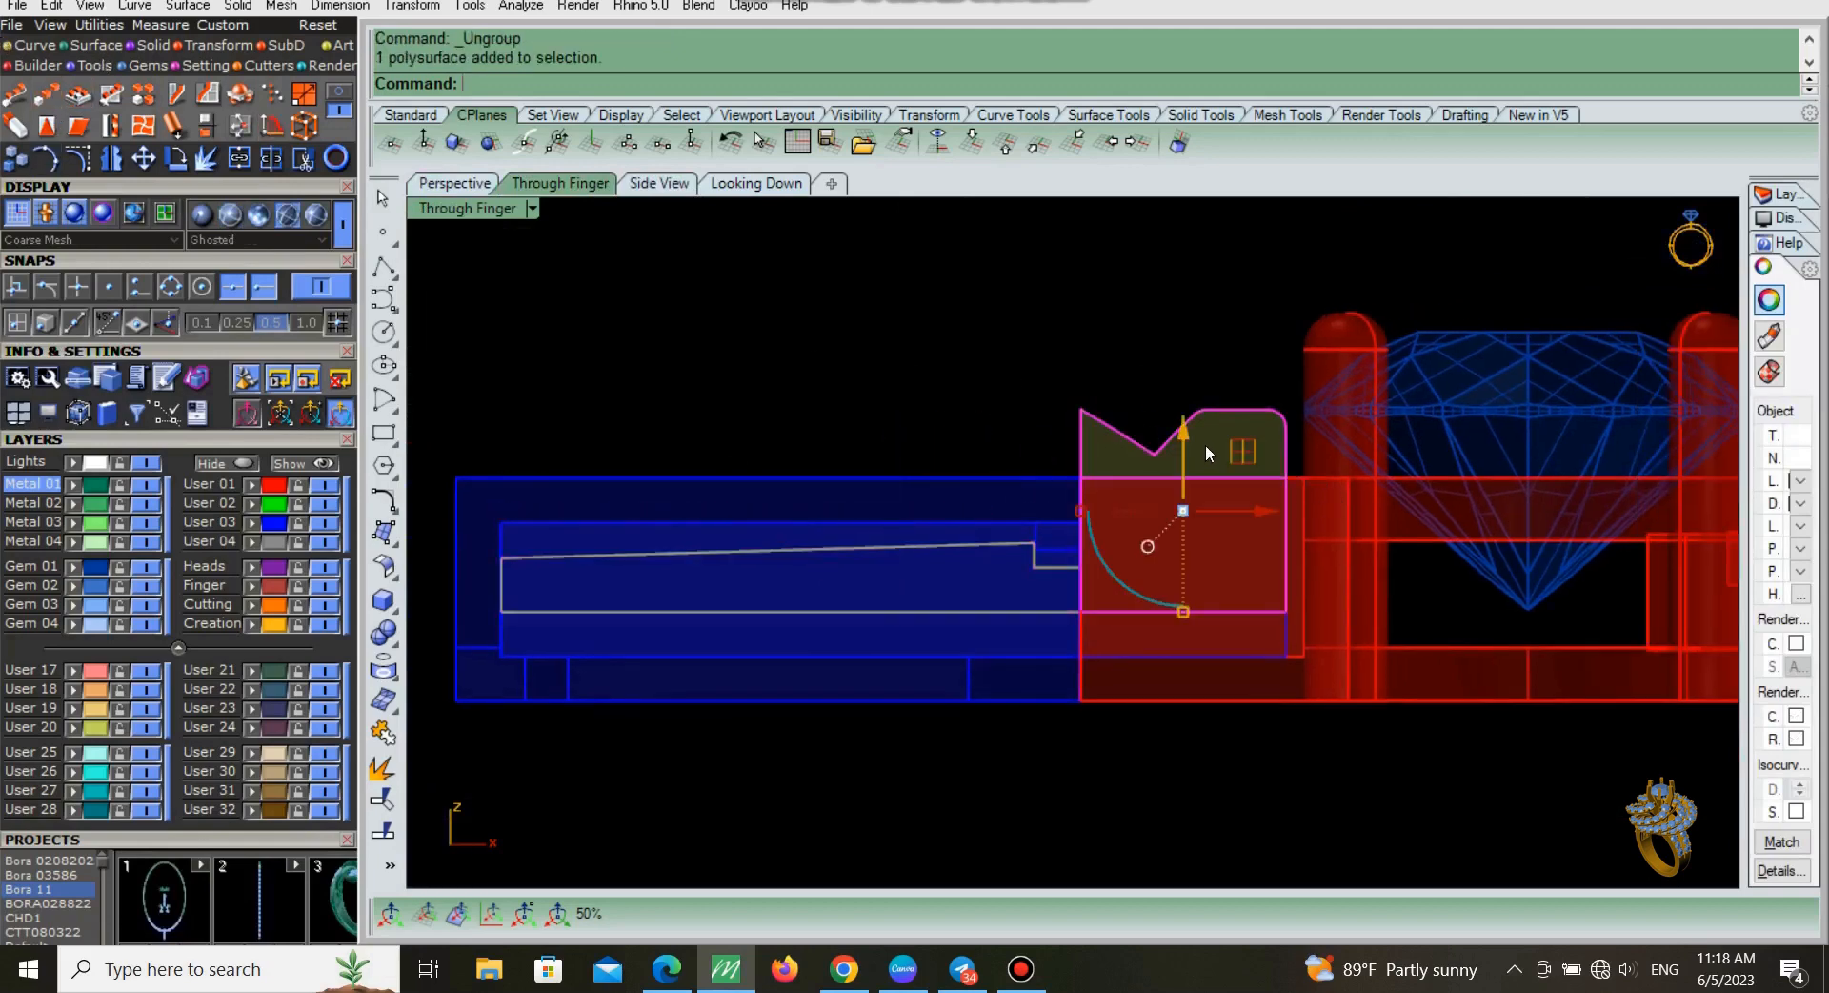
pyautogui.moveTo(1184, 442); pyautogui.dragTo(1193, 414)
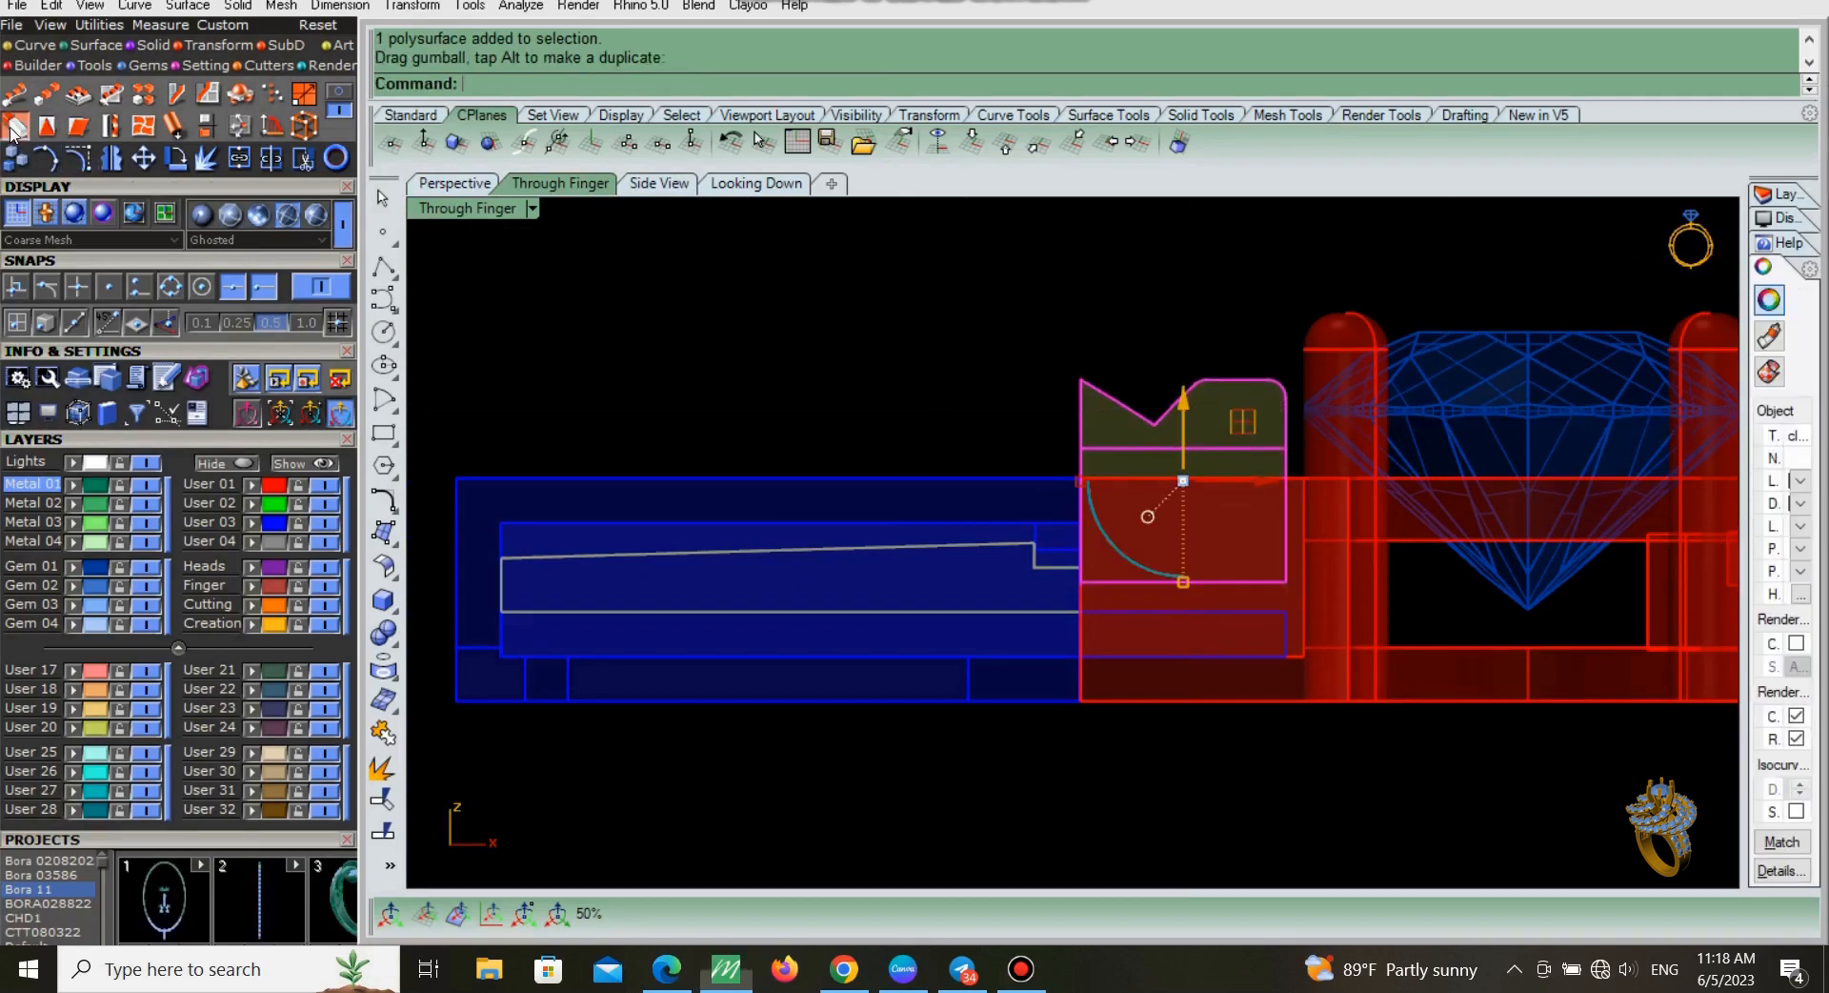
# Step: Try to stretch the notched thumb piece vertically downward from its pointed corner, and undo the stretch
pyautogui.click(47, 157)
pyautogui.click(1080, 379)
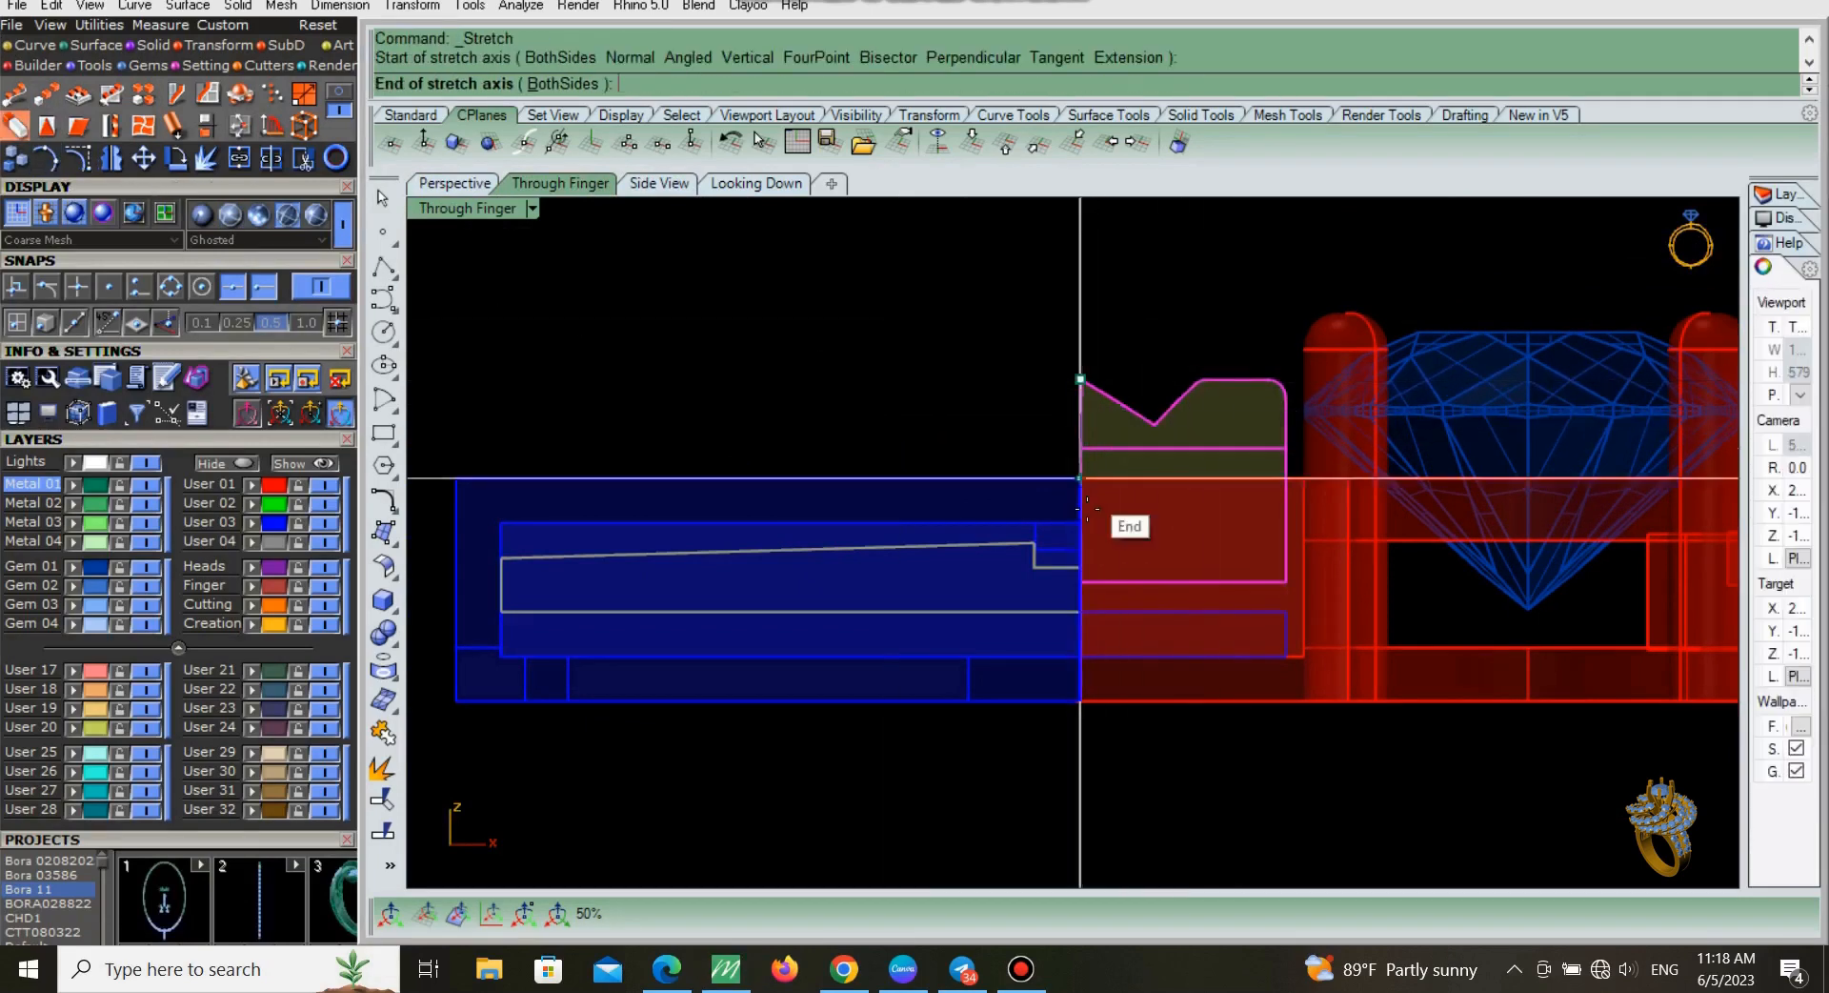
pyautogui.click(1081, 604)
pyautogui.click(1080, 603)
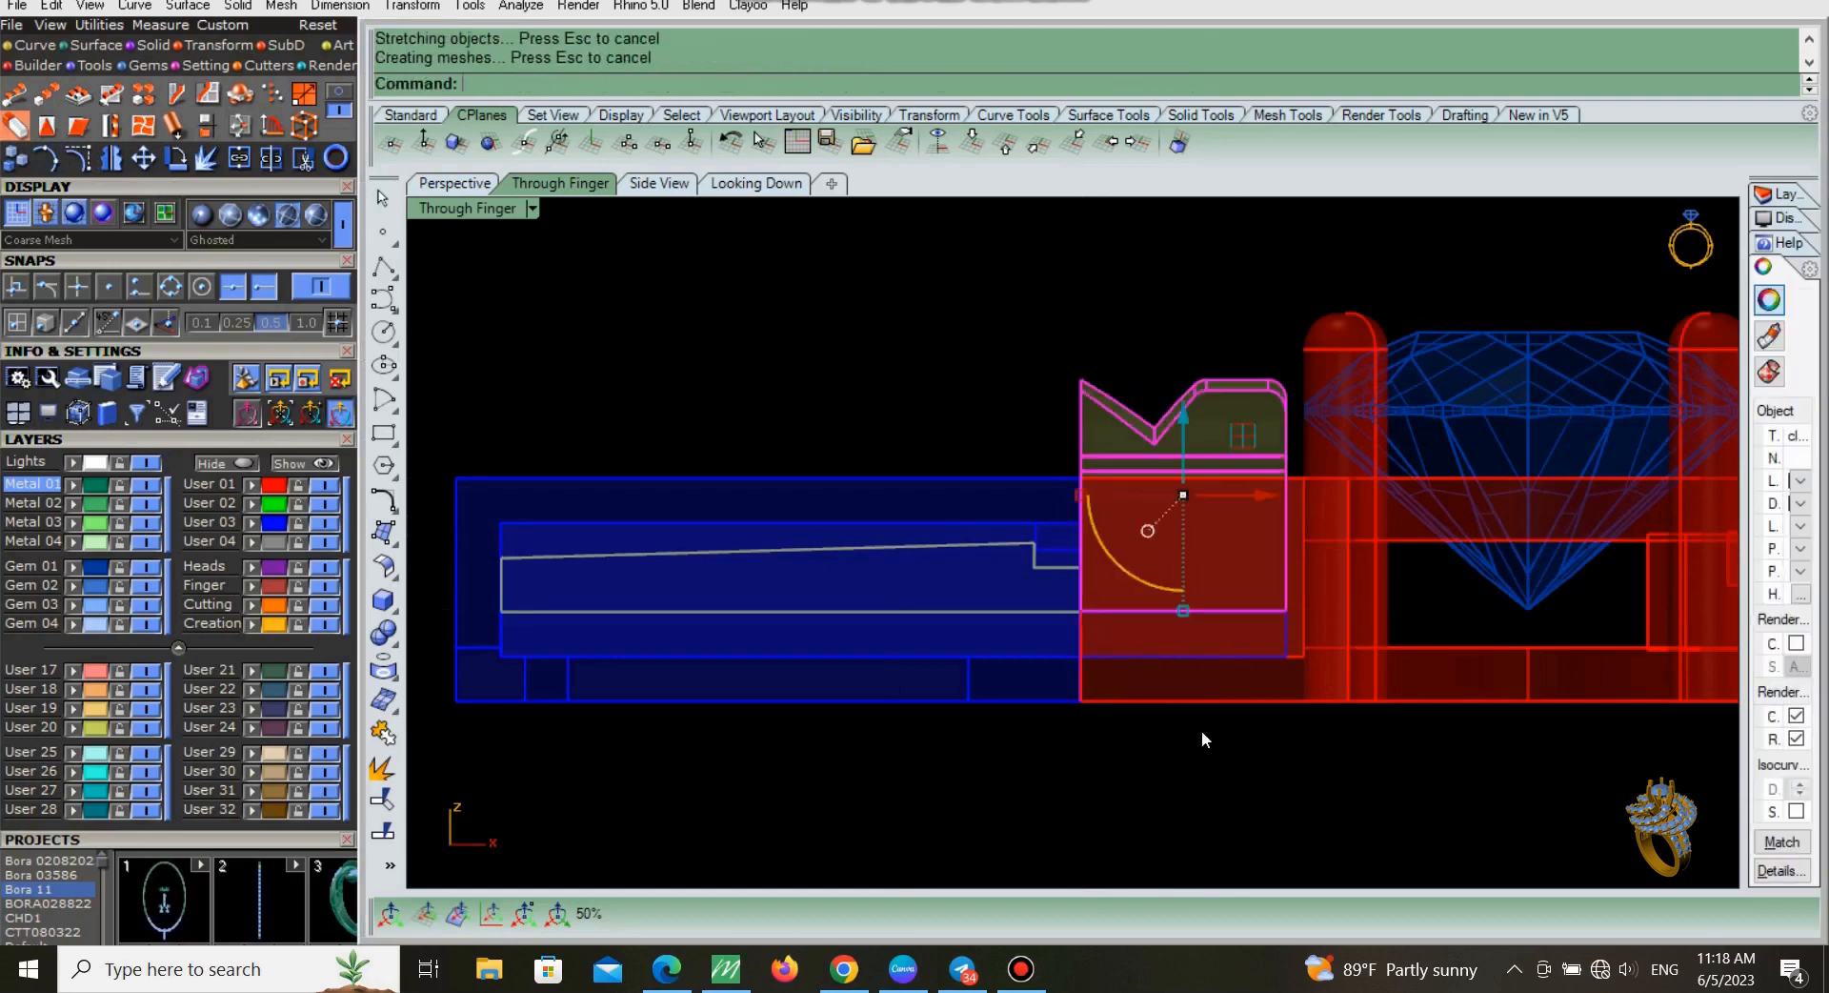
pyautogui.hotkey('ctrl', 'z')
# Step: Try to stretch the thumb piece from its flat upper edge to its lower edge, enabling two more object snaps
pyautogui.scroll(3, 1227, 492)
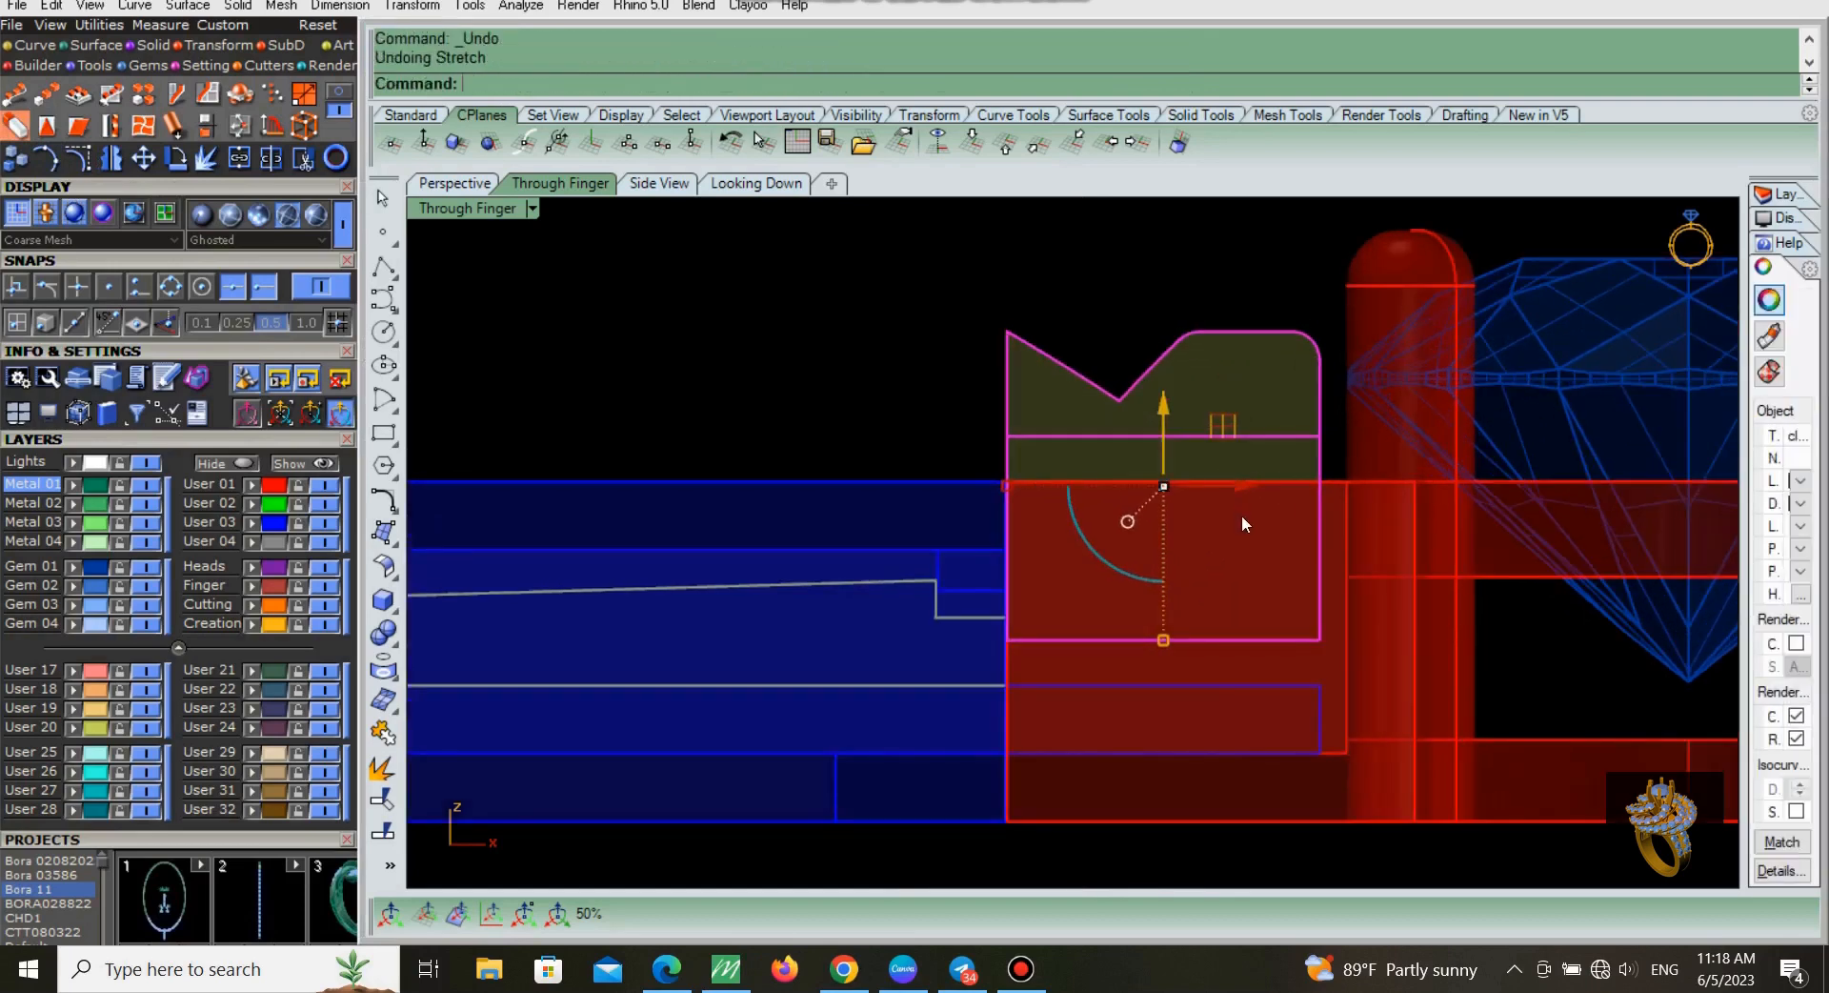
pyautogui.rightClick(1224, 426)
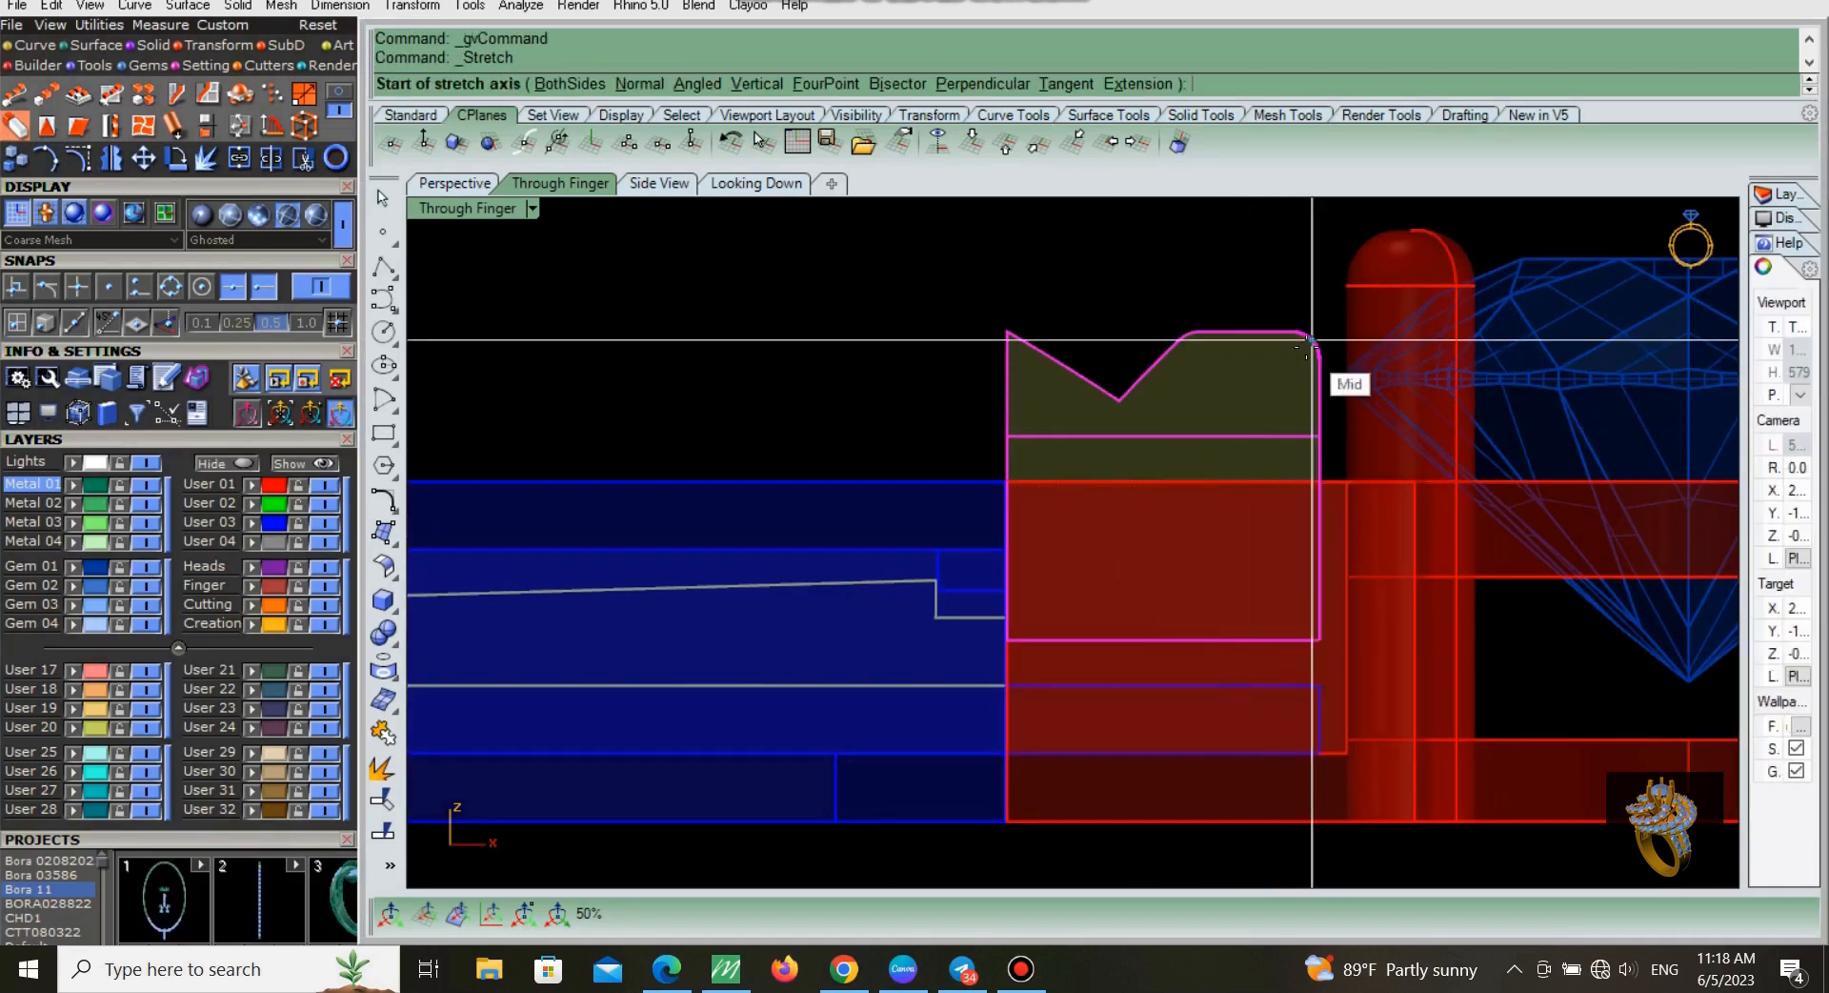
pyautogui.click(1245, 331)
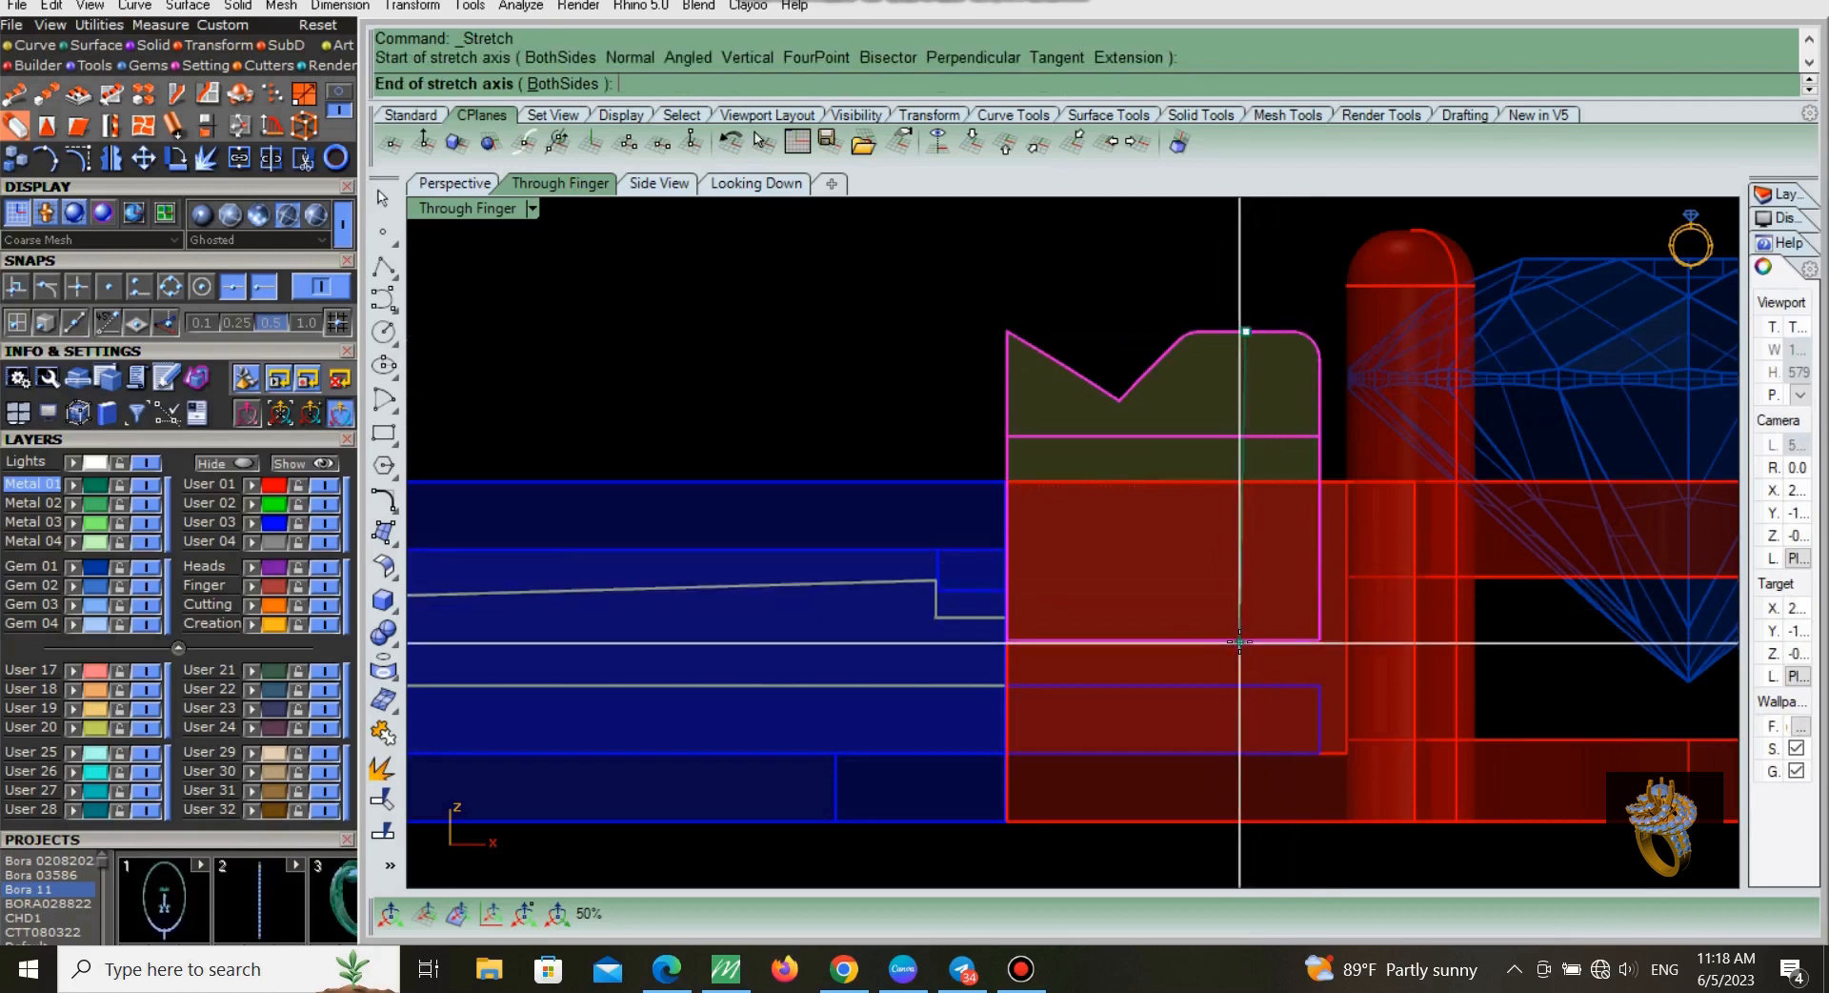
pyautogui.click(1245, 640)
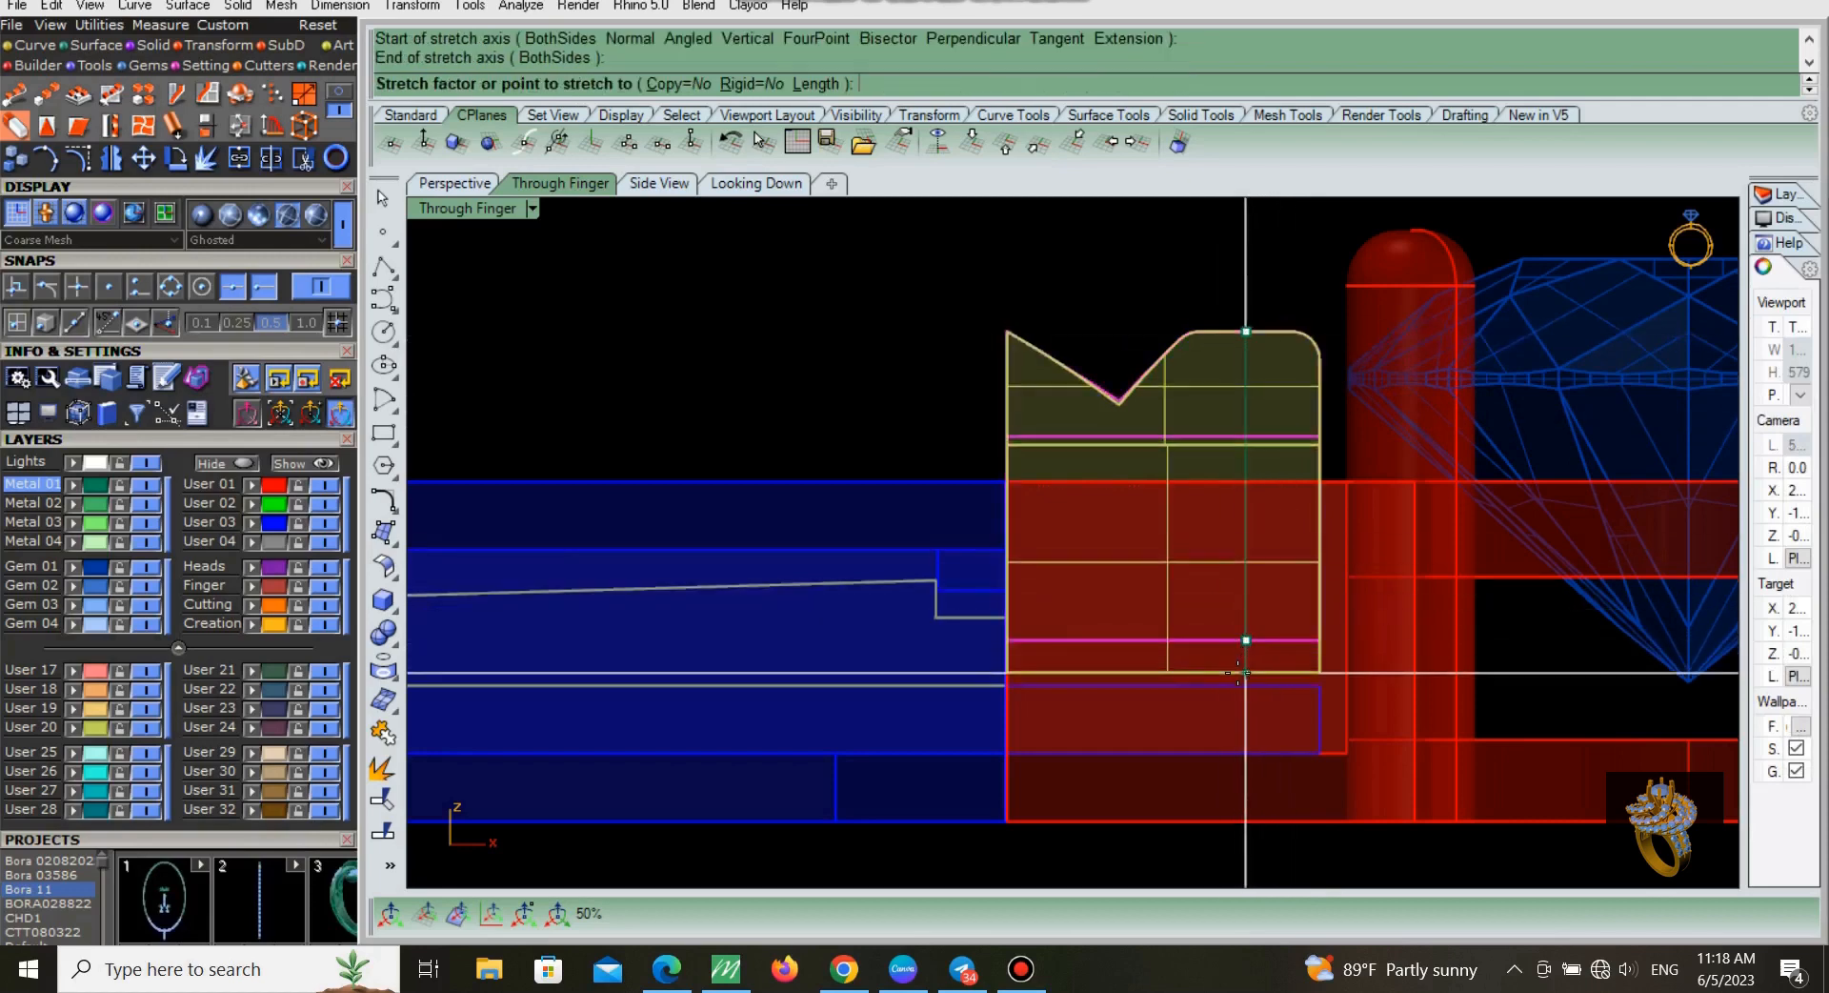
pyautogui.click(140, 288)
pyautogui.click(113, 289)
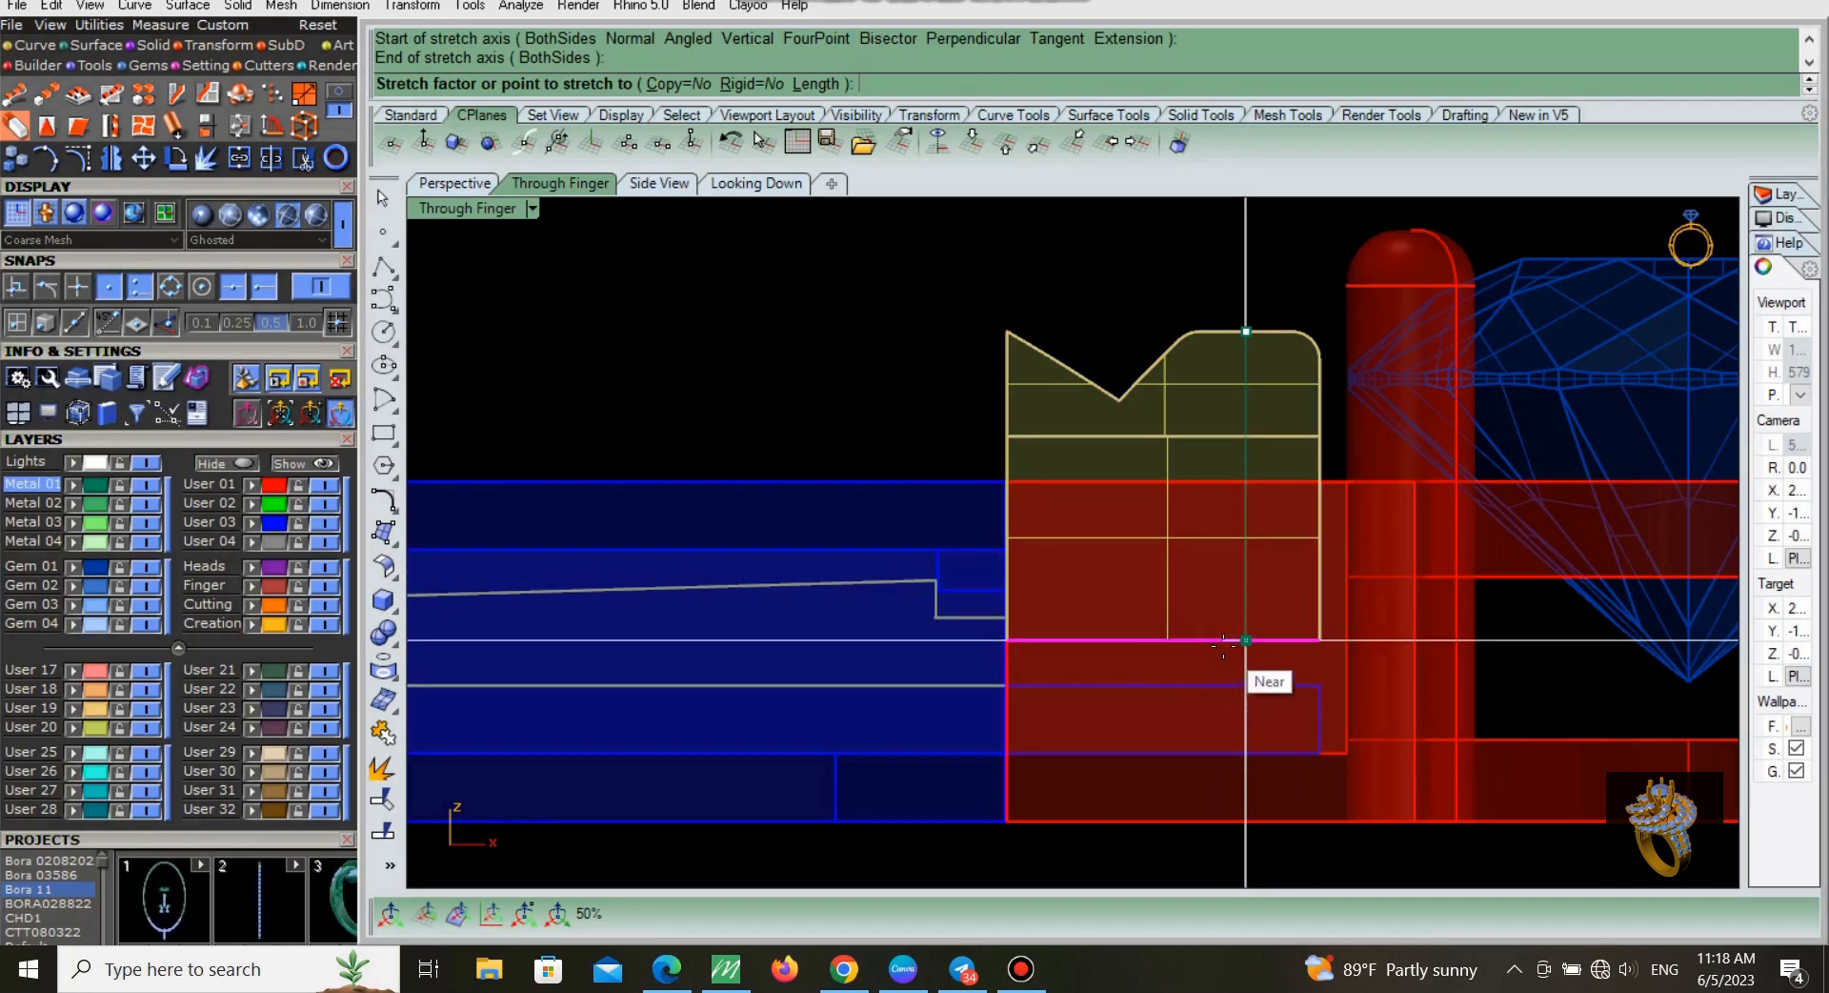
pyautogui.click(1223, 646)
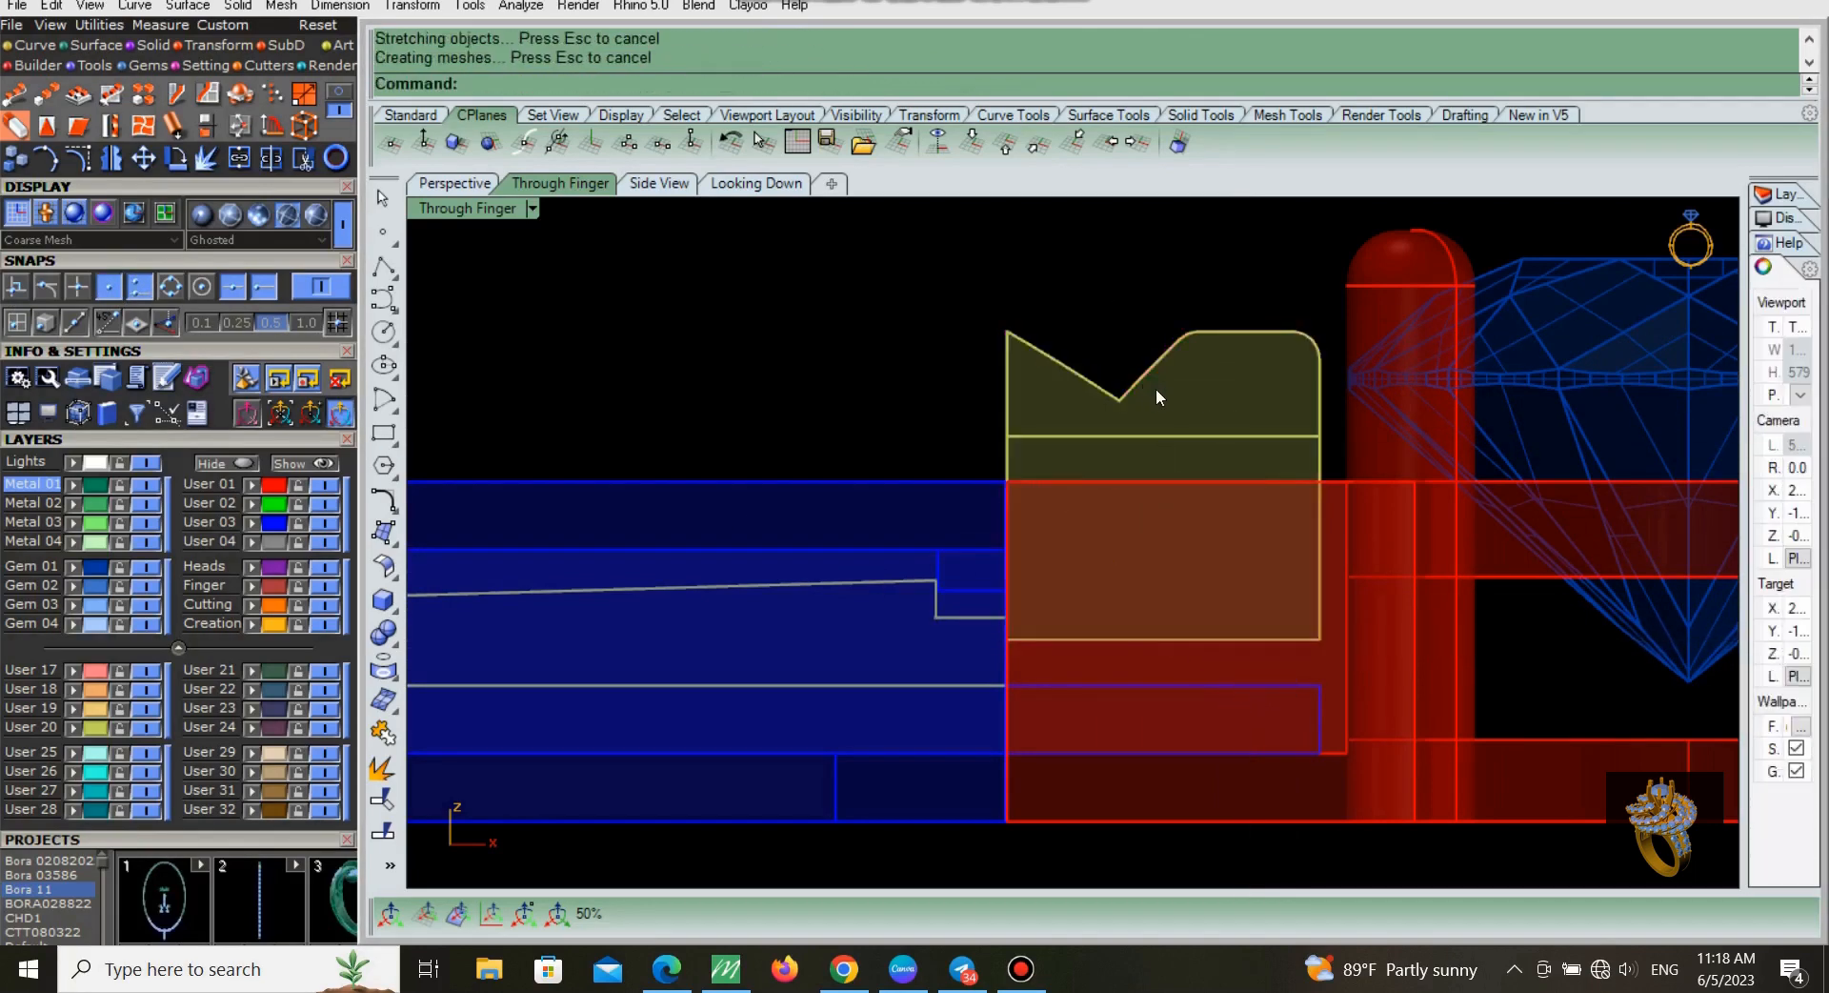
pyautogui.press('Return')
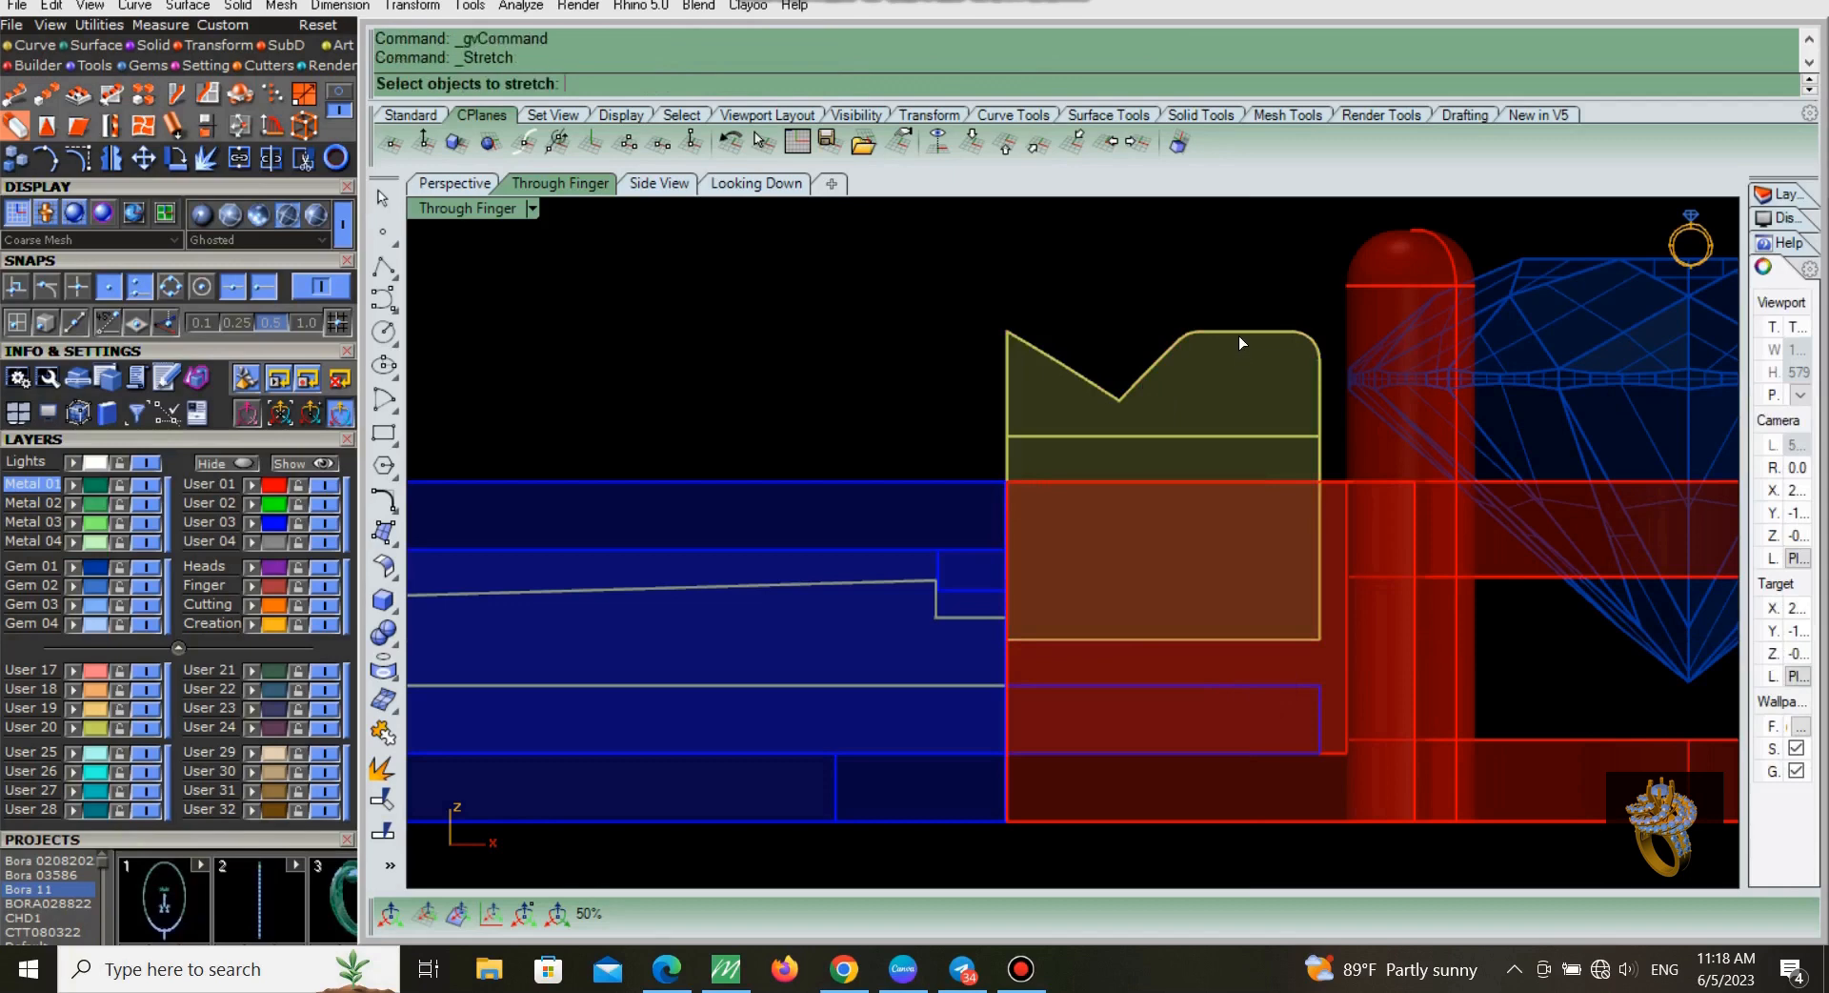
pyautogui.click(1239, 343)
pyautogui.press('Return')
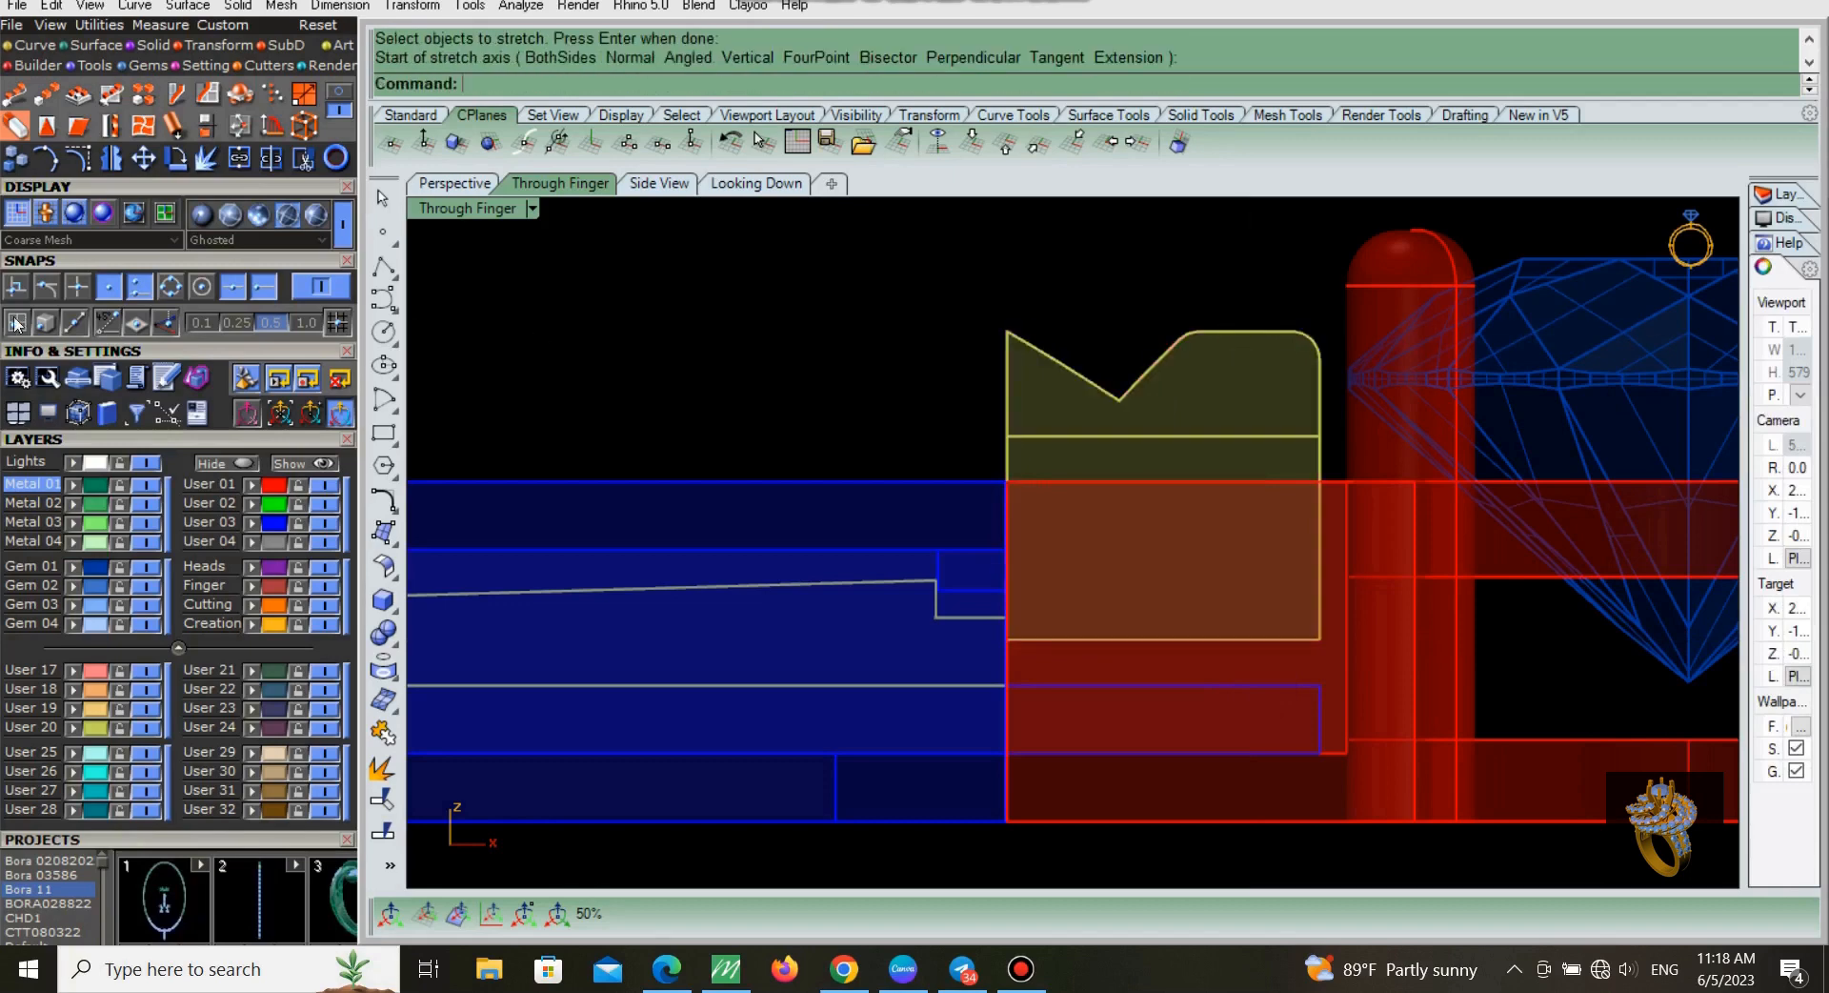
# Step: Stretch the notched thumb piece vertically from its flat upper edge so its lower edge reaches the clasp tongue's lower edge
pyautogui.click(14, 130)
pyautogui.click(1237, 368)
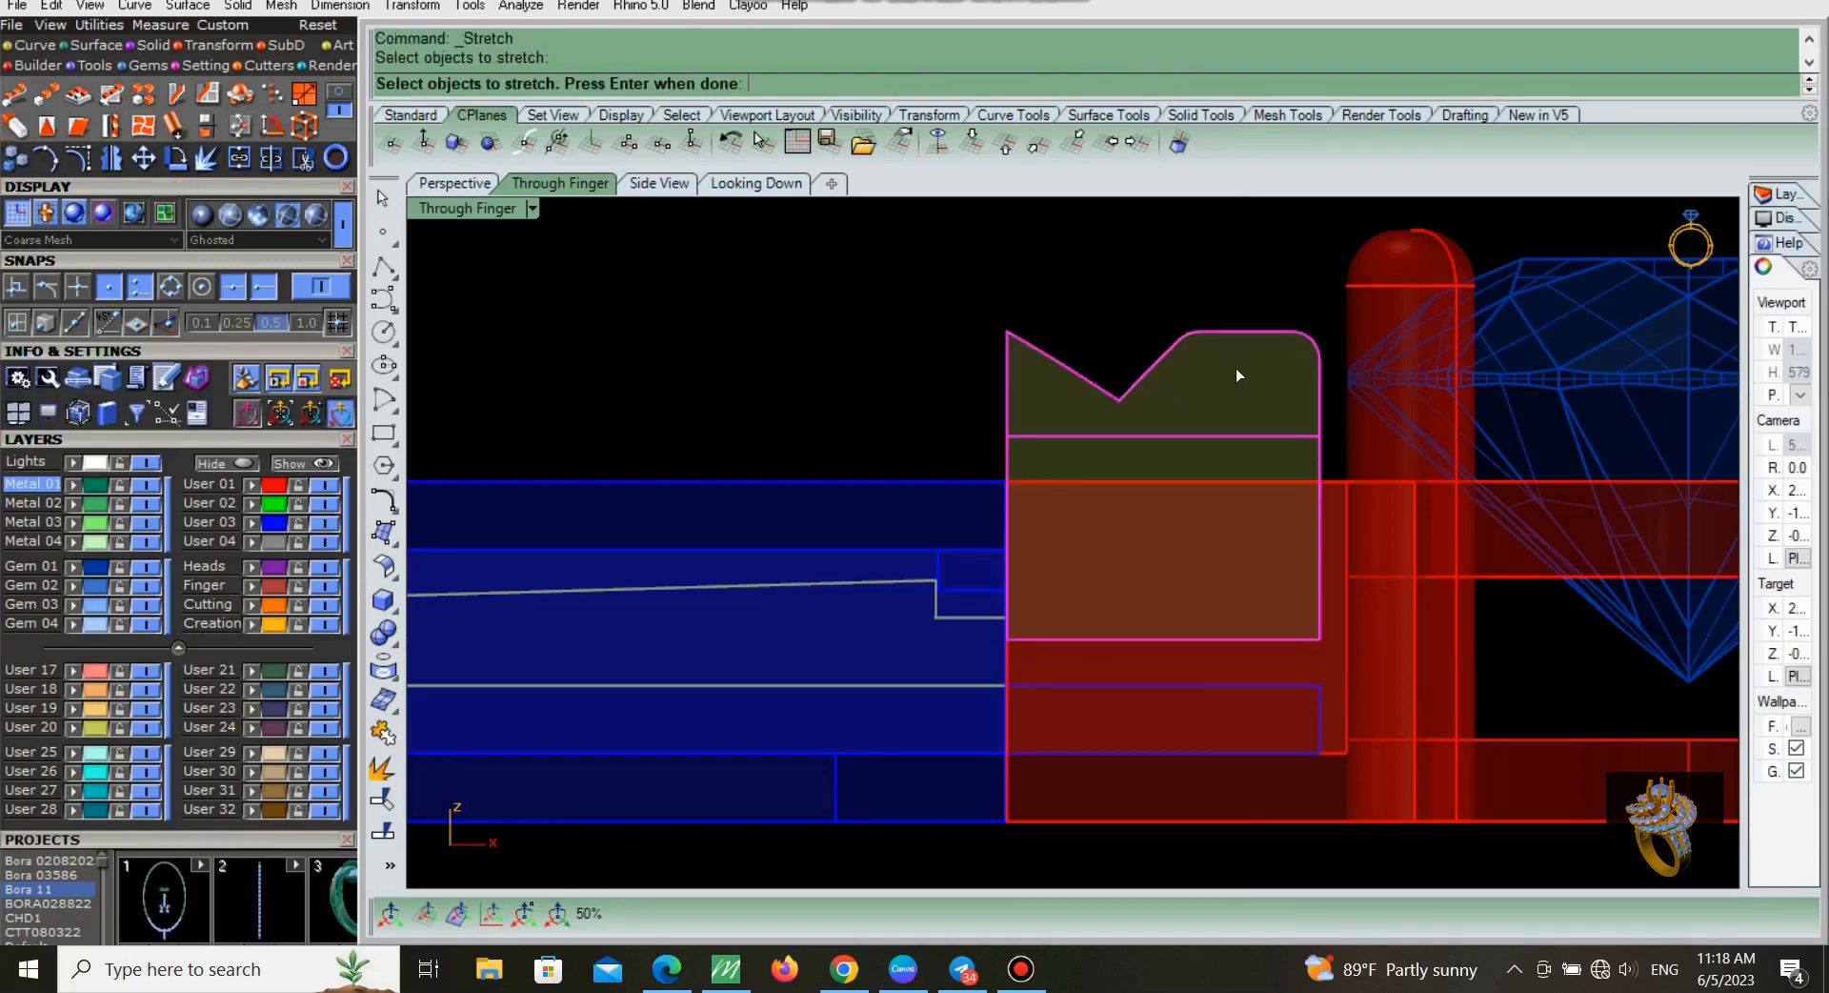
pyautogui.press('Return')
pyautogui.click(1247, 332)
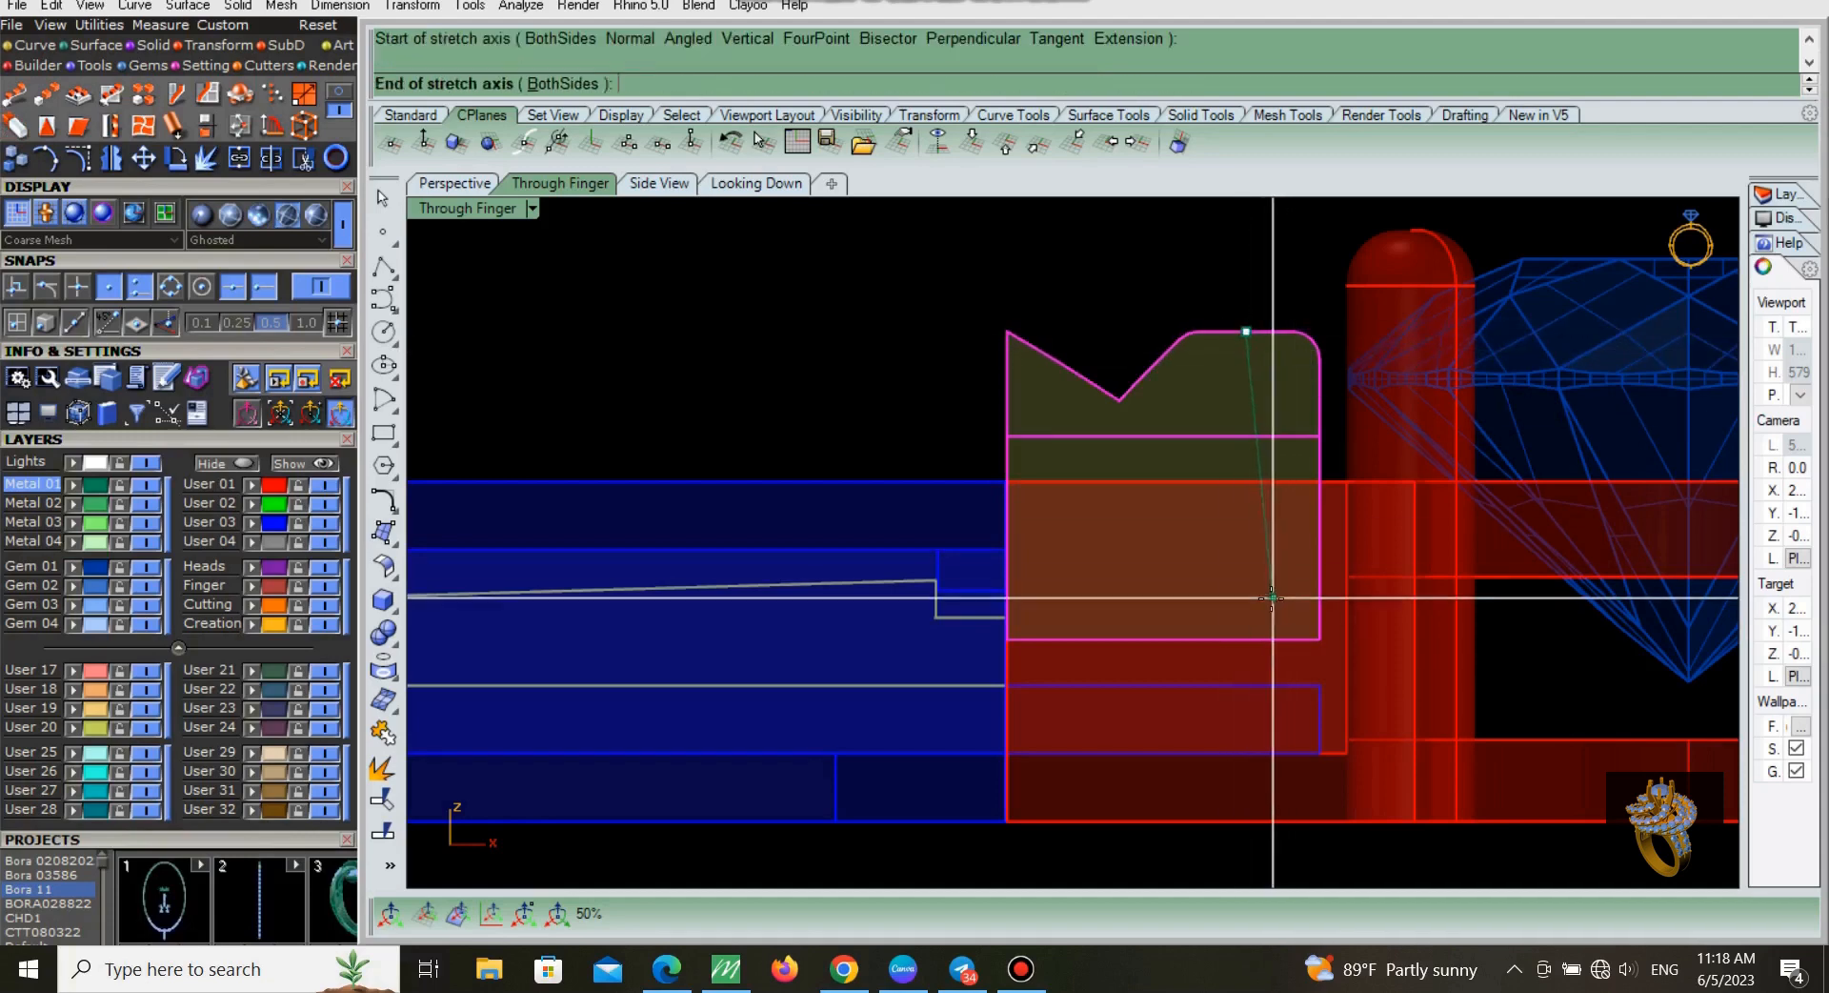
pyautogui.click(1243, 632)
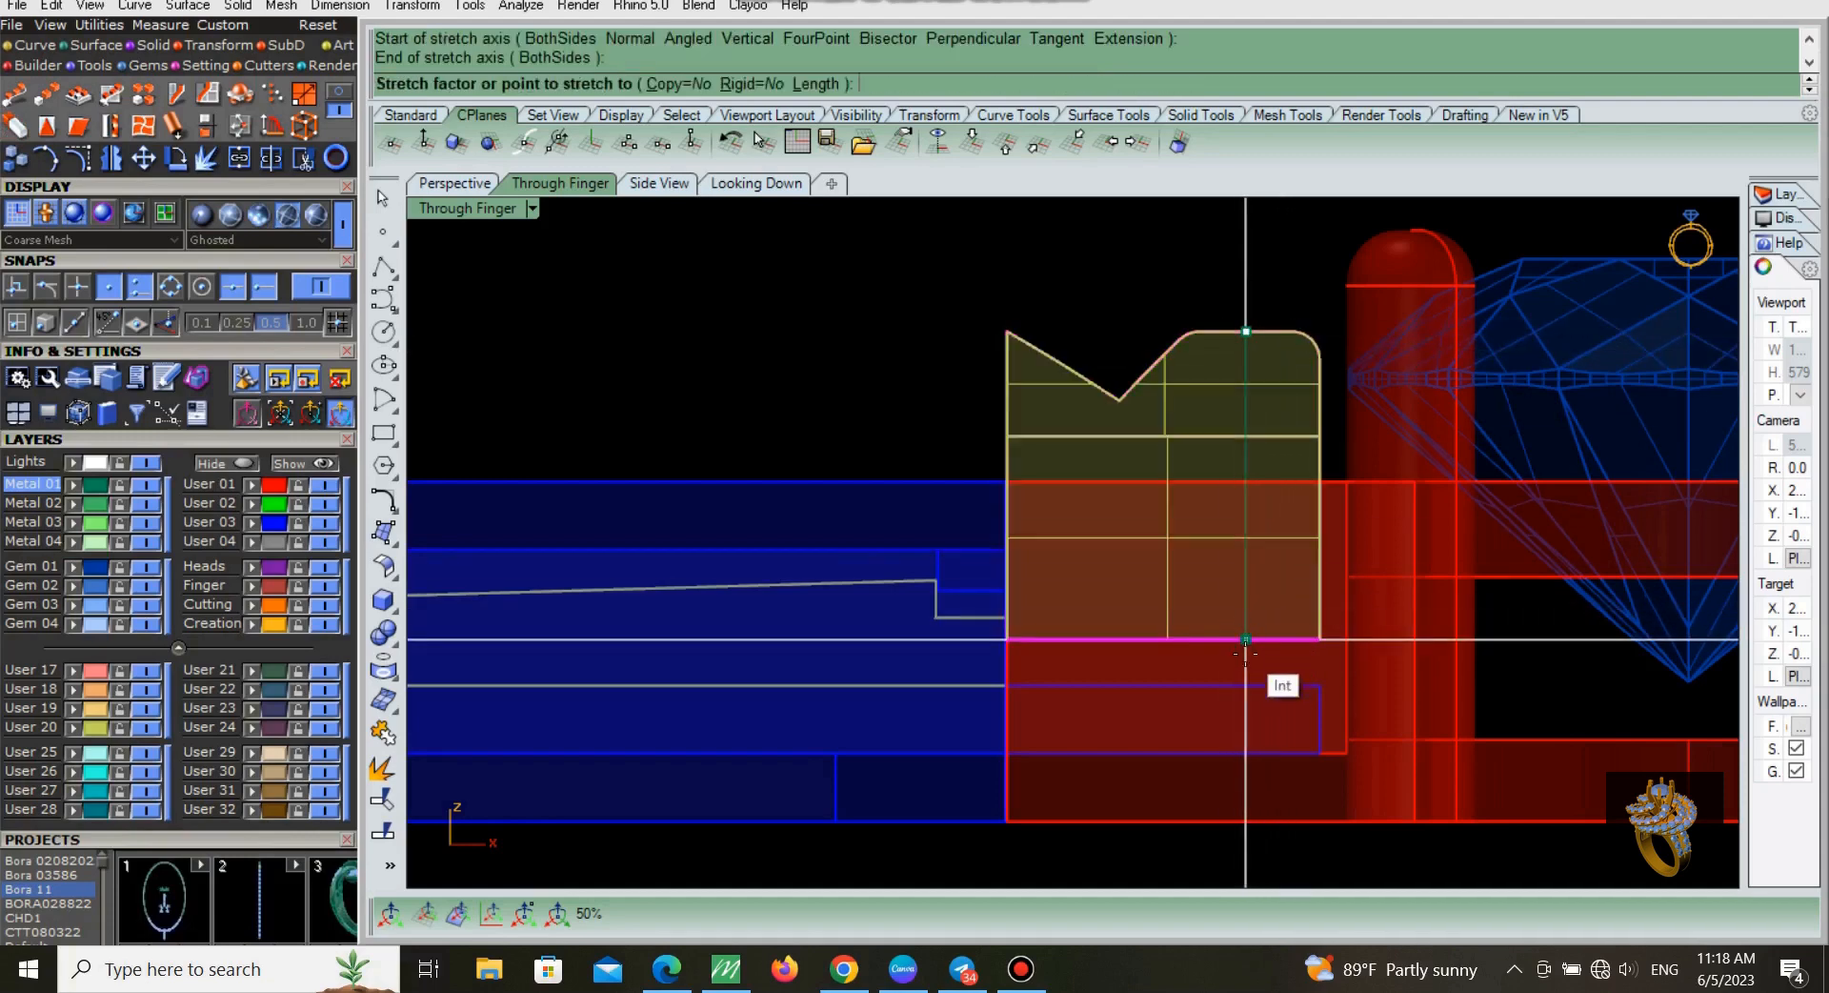
pyautogui.click(1245, 684)
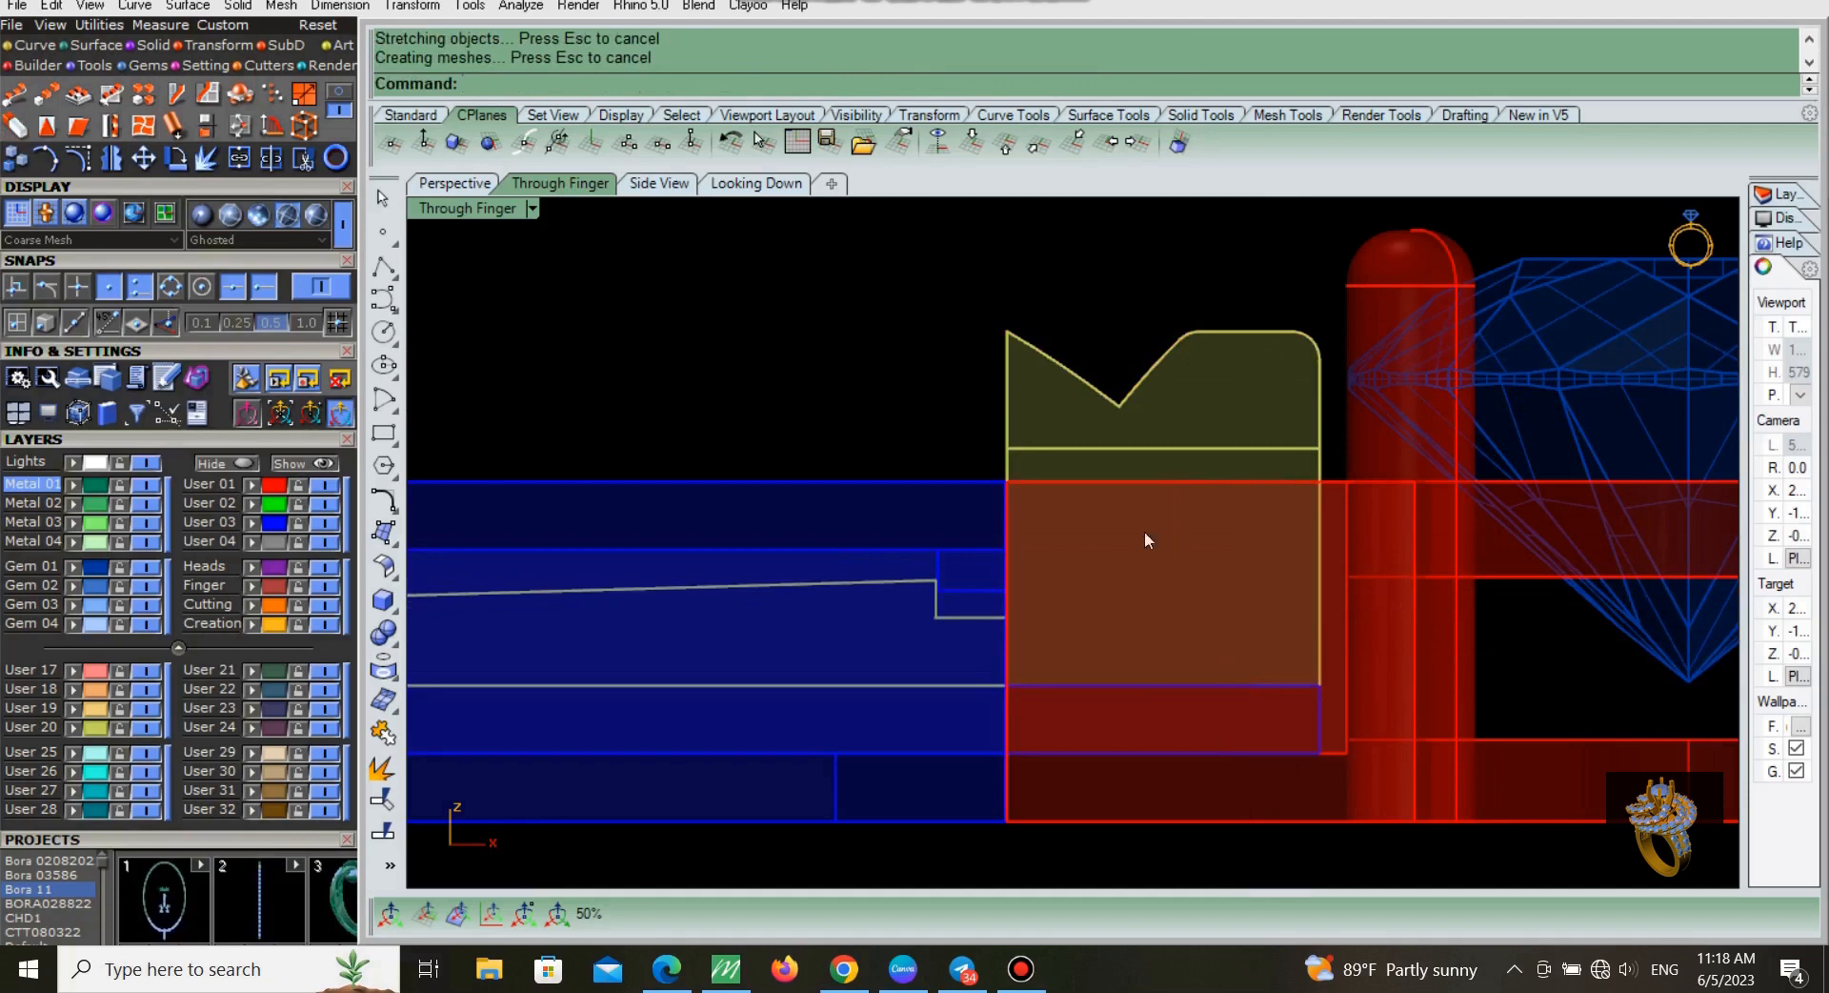
# Step: Group the stretched thumb piece with the clasp tongue in the Through Finger view
pyautogui.click(1120, 395)
pyautogui.keyDown('shift'); pyautogui.click(951, 620); pyautogui.keyUp('shift')
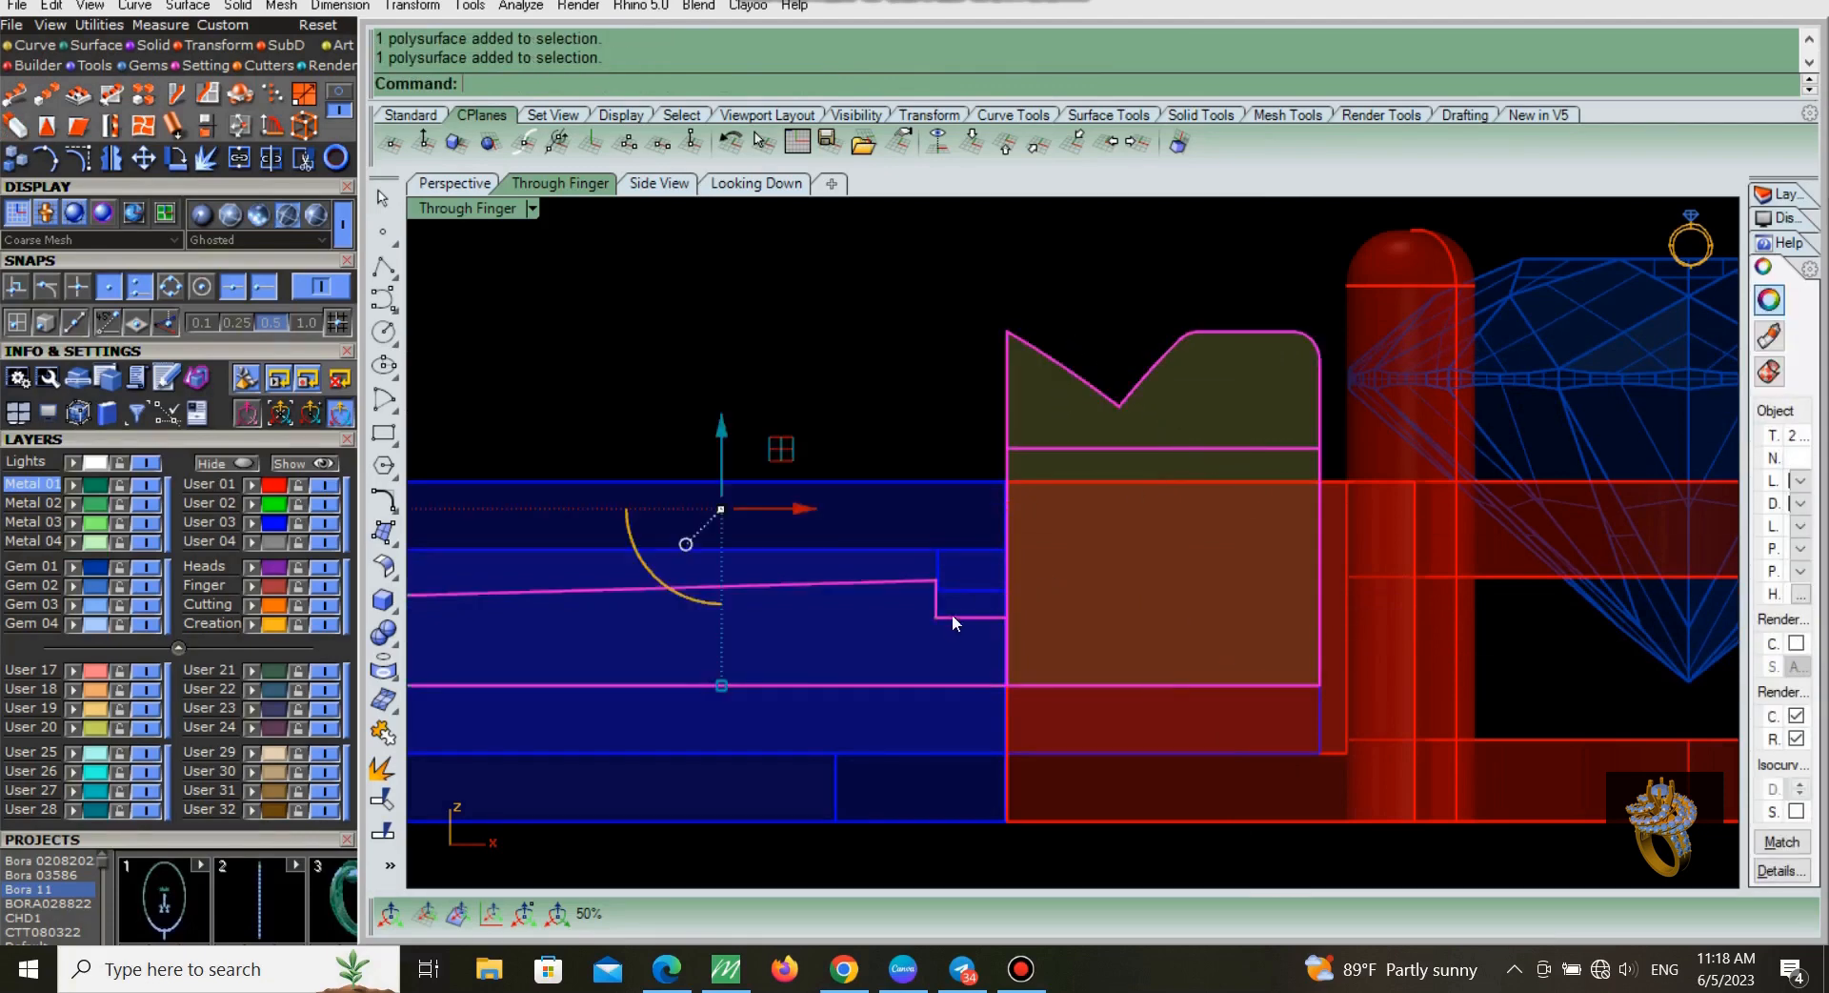
pyautogui.scroll(-2, 1014, 591)
pyautogui.moveTo(1014, 592); pyautogui.dragTo(1103, 556, button='right')
pyautogui.hotkey('ctrl', 'g')
pyautogui.click(907, 362)
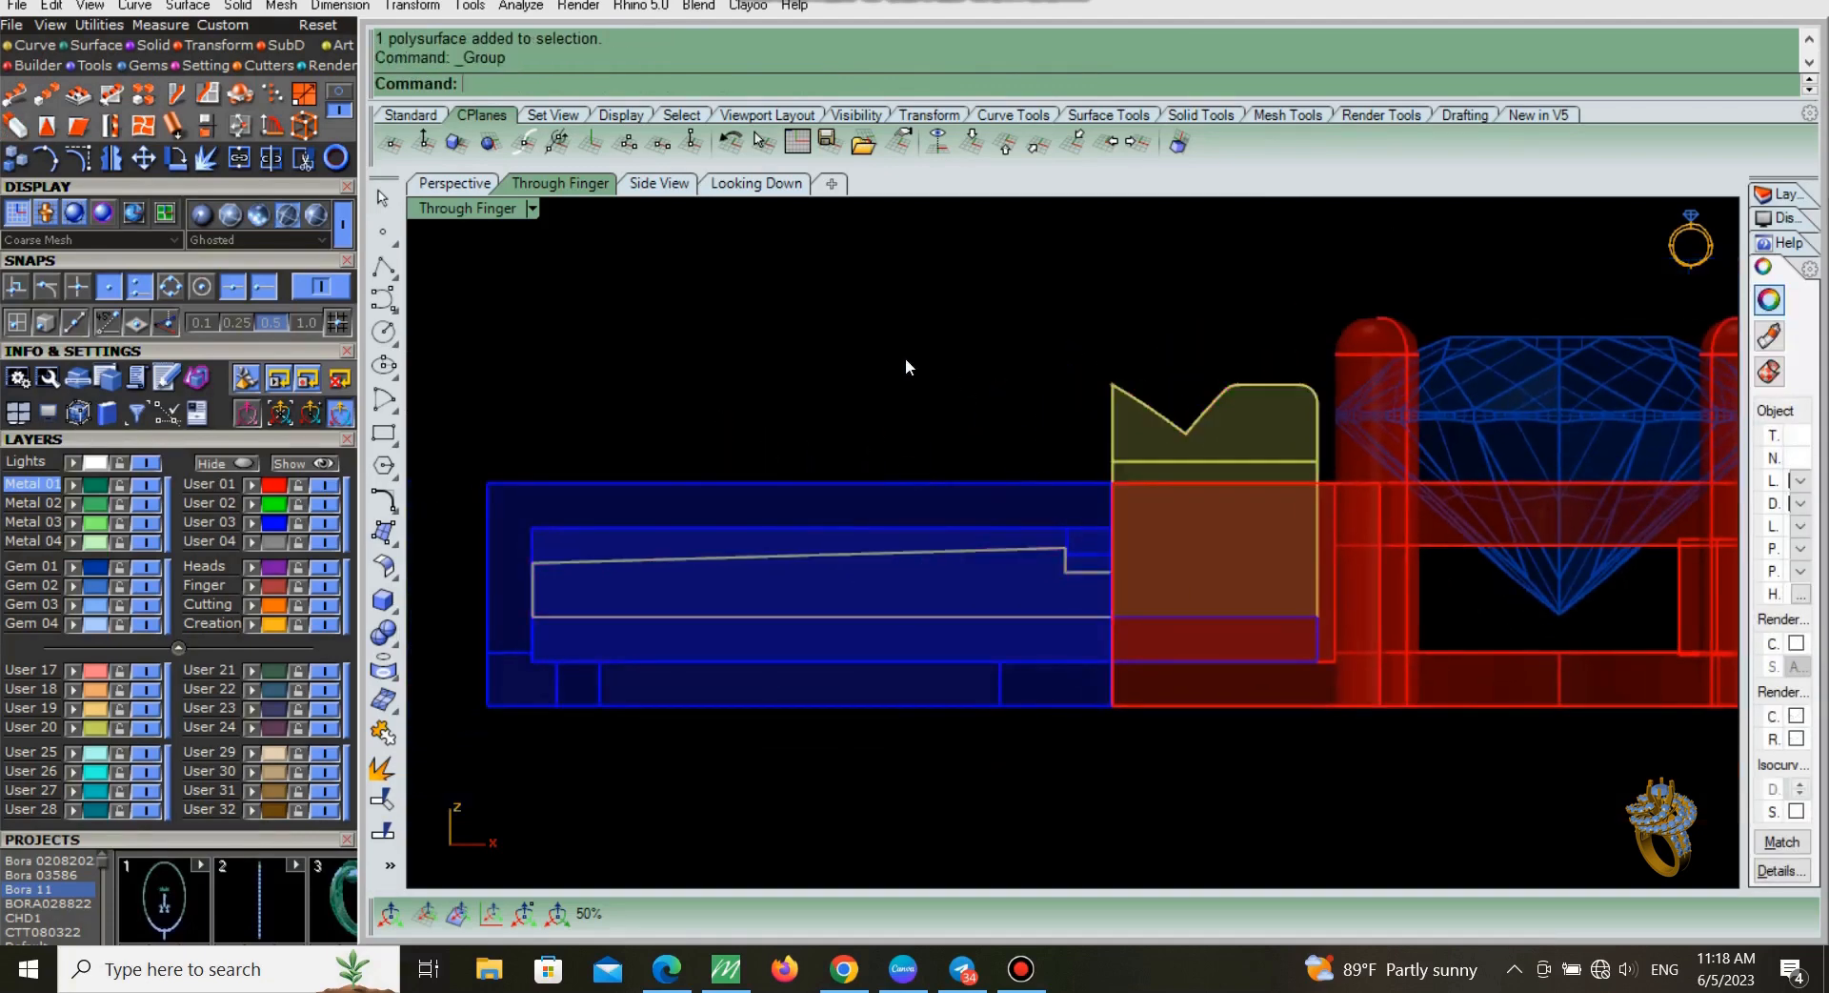
# Step: Undo the grouping, the stretch and the earlier raise of the notched thumb piece
pyautogui.click(470, 191)
pyautogui.moveTo(1164, 478)
pyautogui.mouseDown(button='right')
pyautogui.moveTo(1095, 527)
pyautogui.moveTo(1169, 499)
pyautogui.moveTo(1163, 466)
pyautogui.moveTo(1209, 449)
pyautogui.moveTo(987, 438)
pyautogui.mouseUp(button='right')
pyautogui.hotkey('ctrl', 'z')
pyautogui.hotkey('ctrl', 'z')
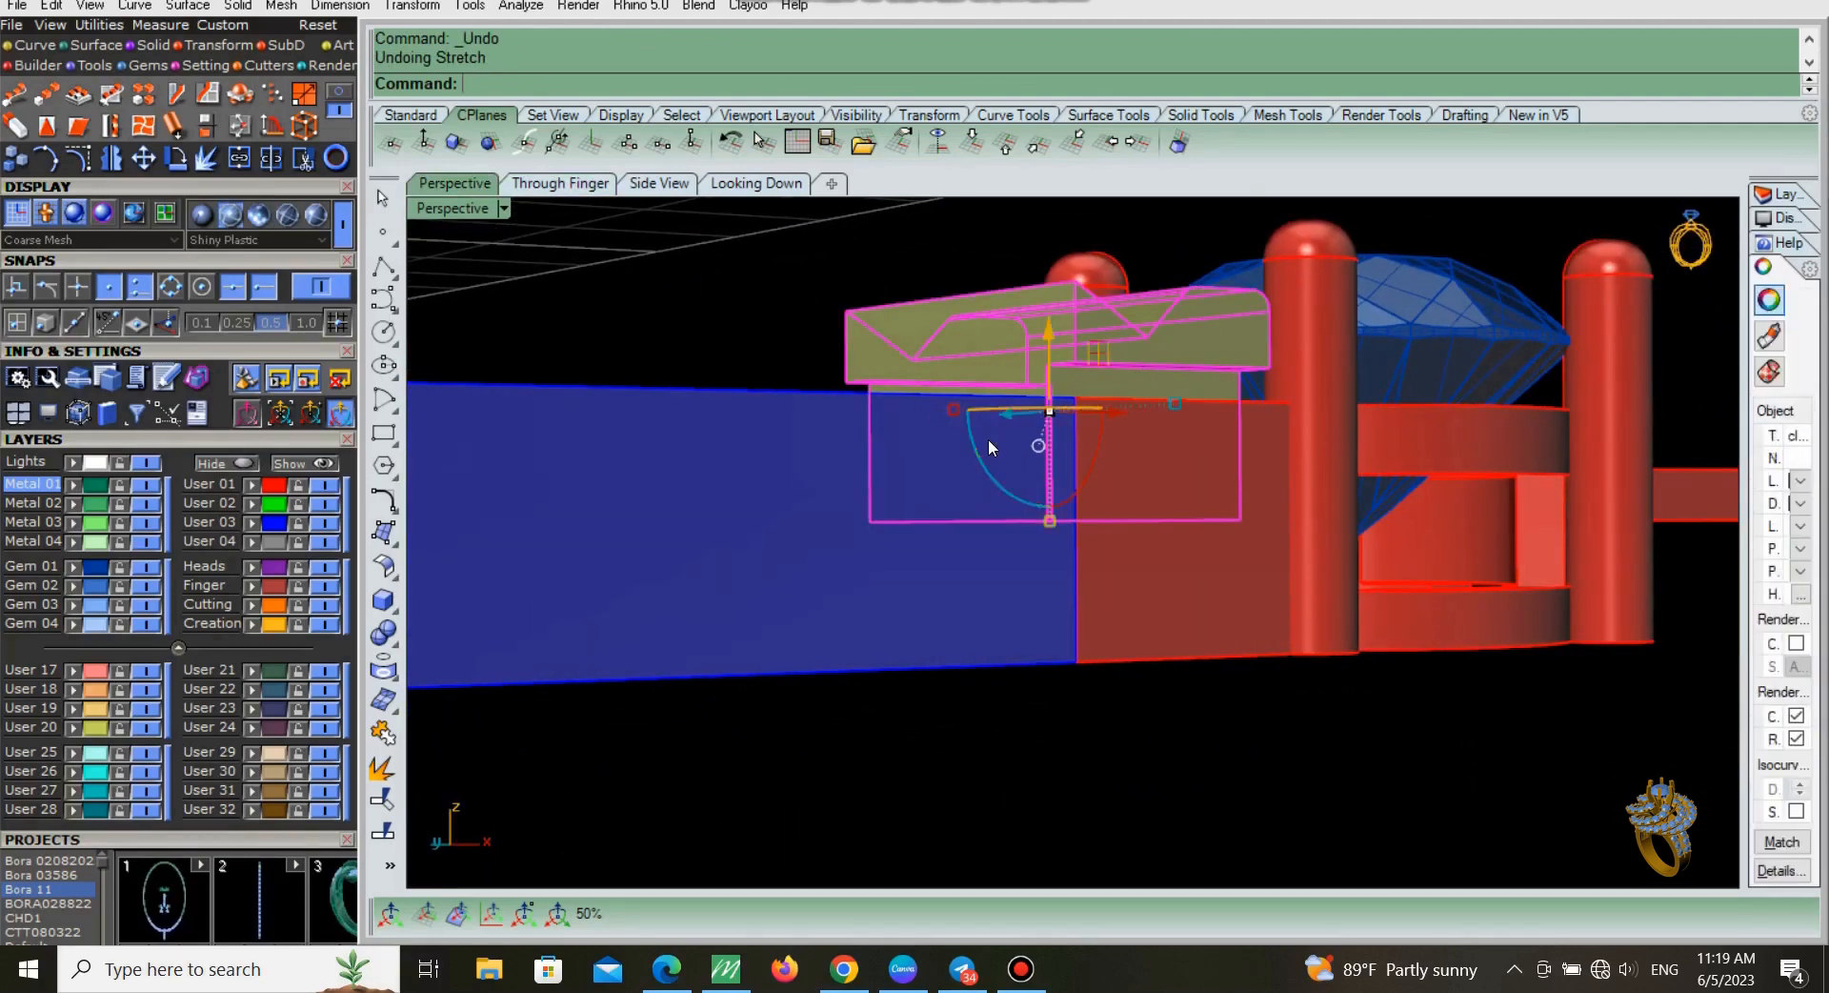
pyautogui.hotkey('ctrl', 'z')
pyautogui.press('Escape')
pyautogui.moveTo(1224, 672); pyautogui.dragTo(1228, 519, button='right')
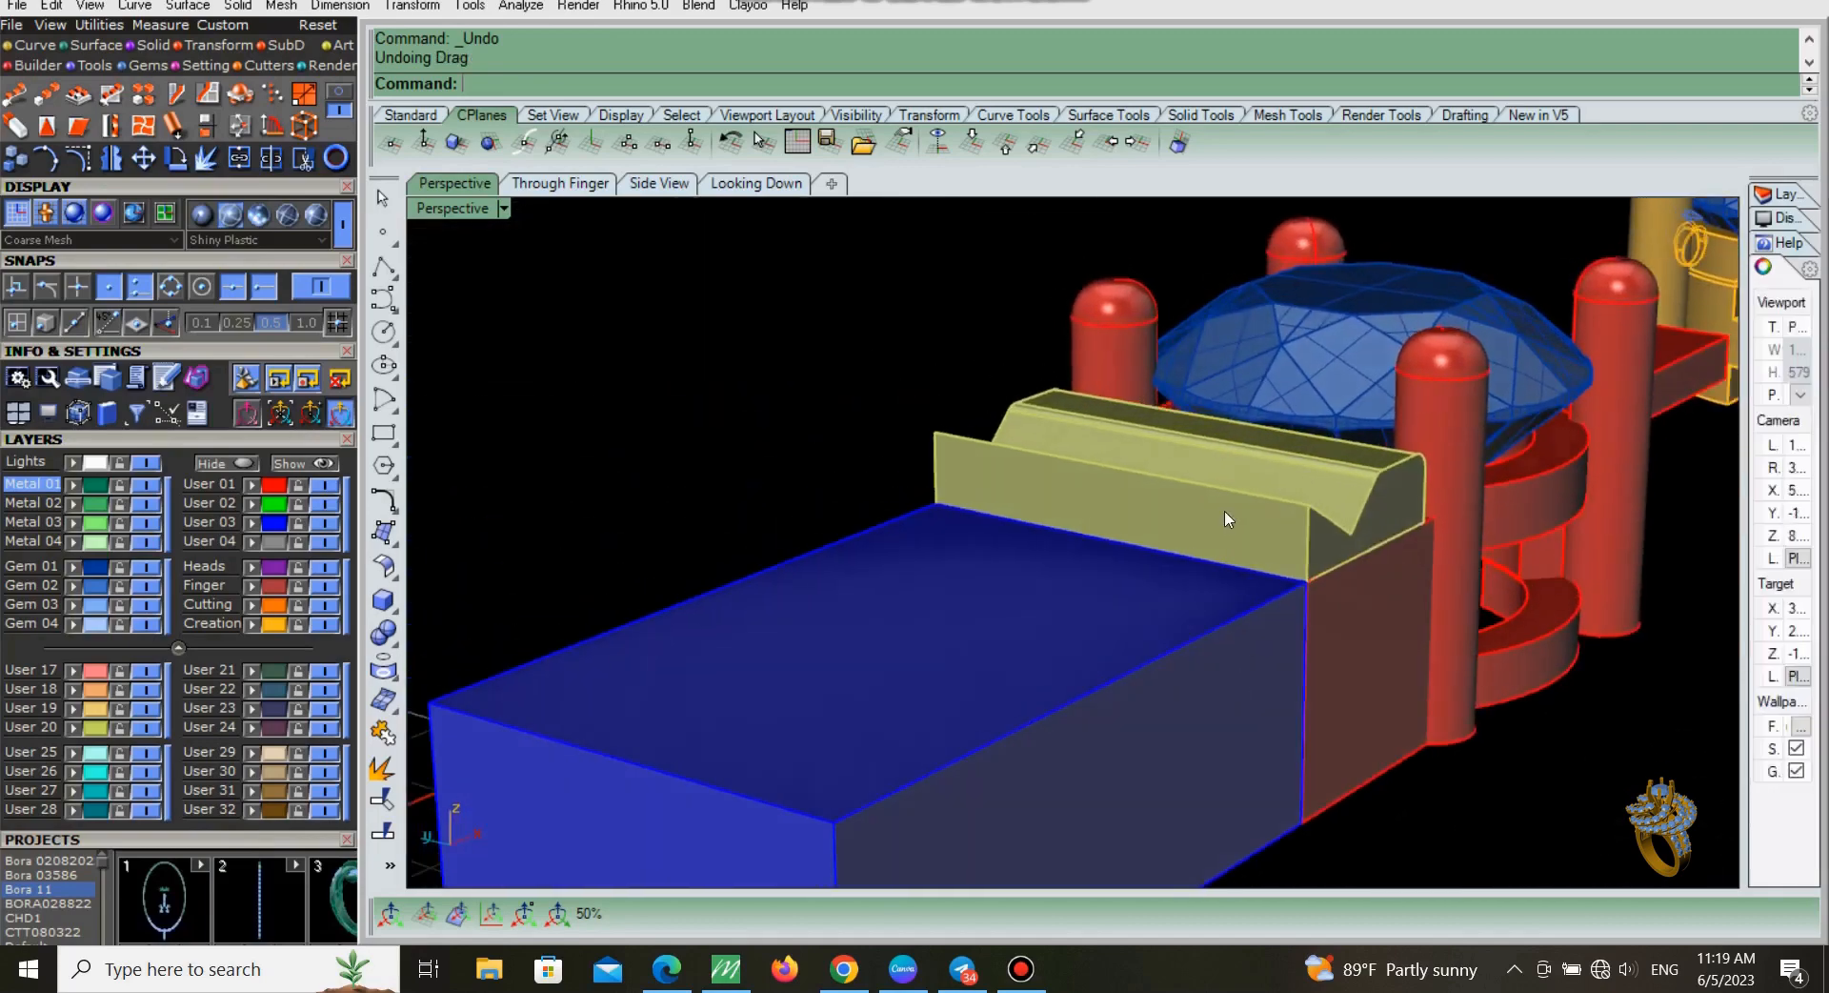
# Step: Raise the notched thumb piece by 0.3 along the Z axis in the Through Finger view
pyautogui.click(1228, 520)
pyautogui.hotkey('ctrl', 'Tab')
pyautogui.hotkey('ctrl', 'Tab')
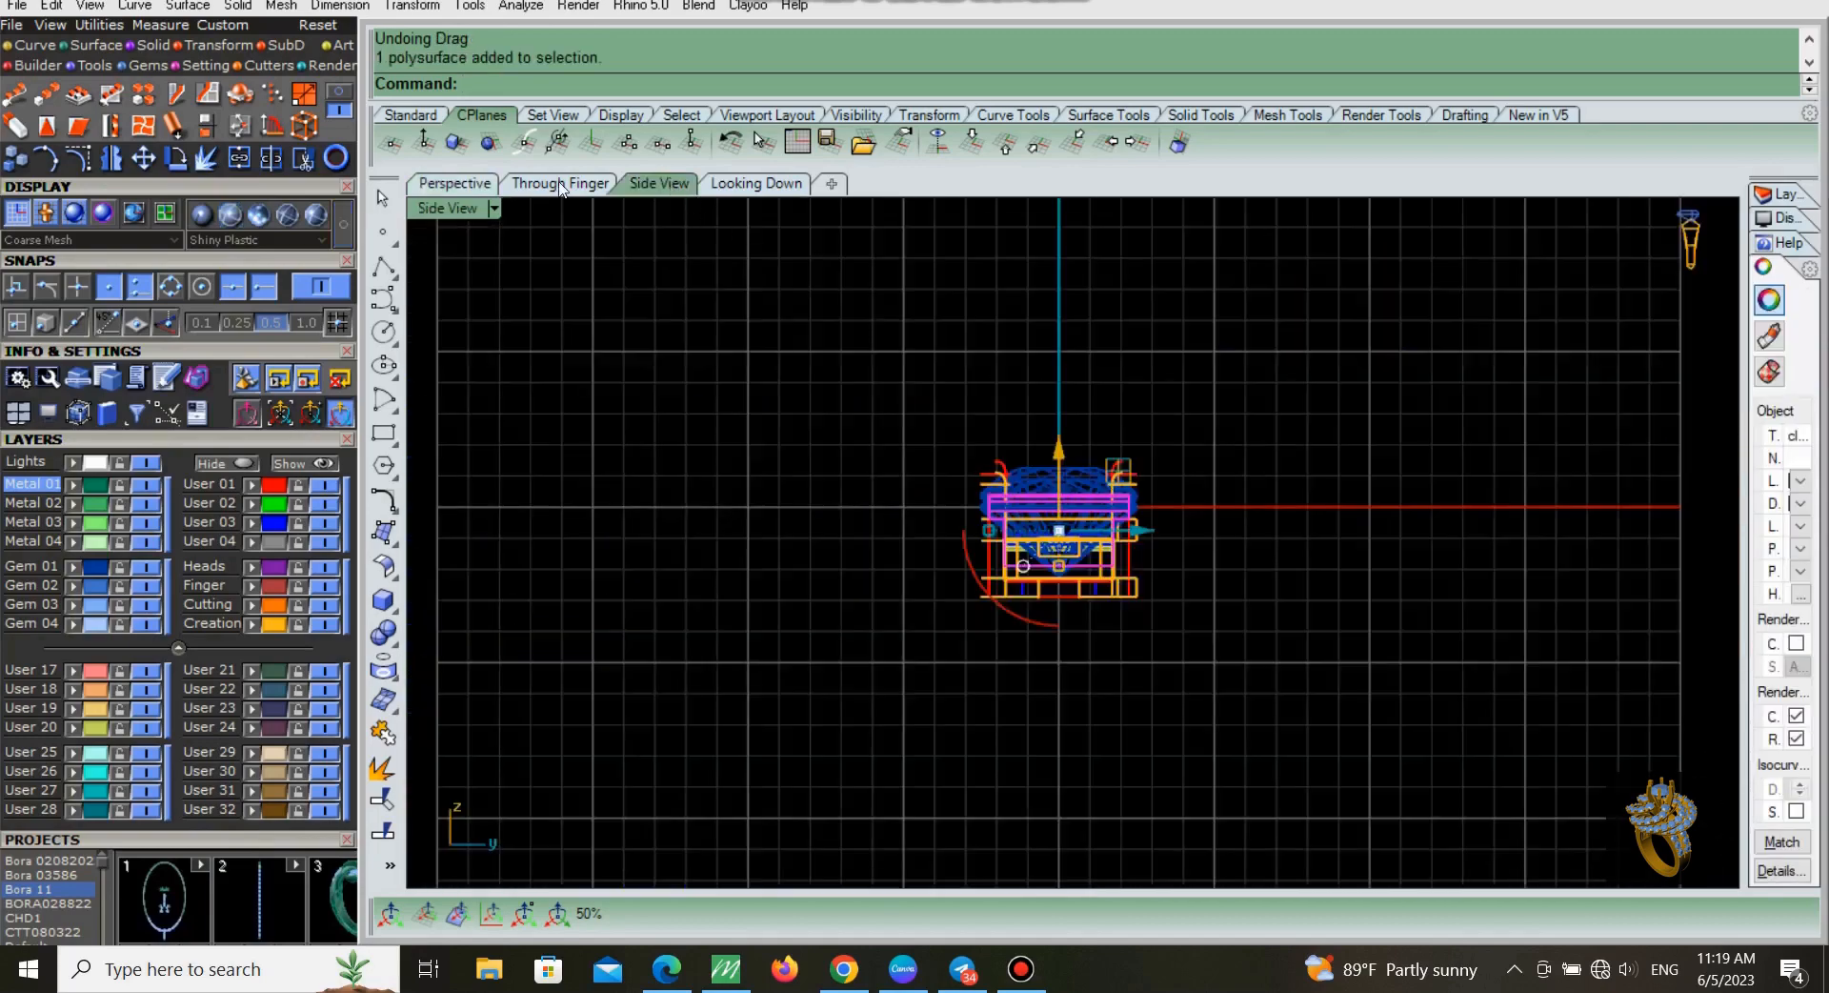
pyautogui.click(561, 184)
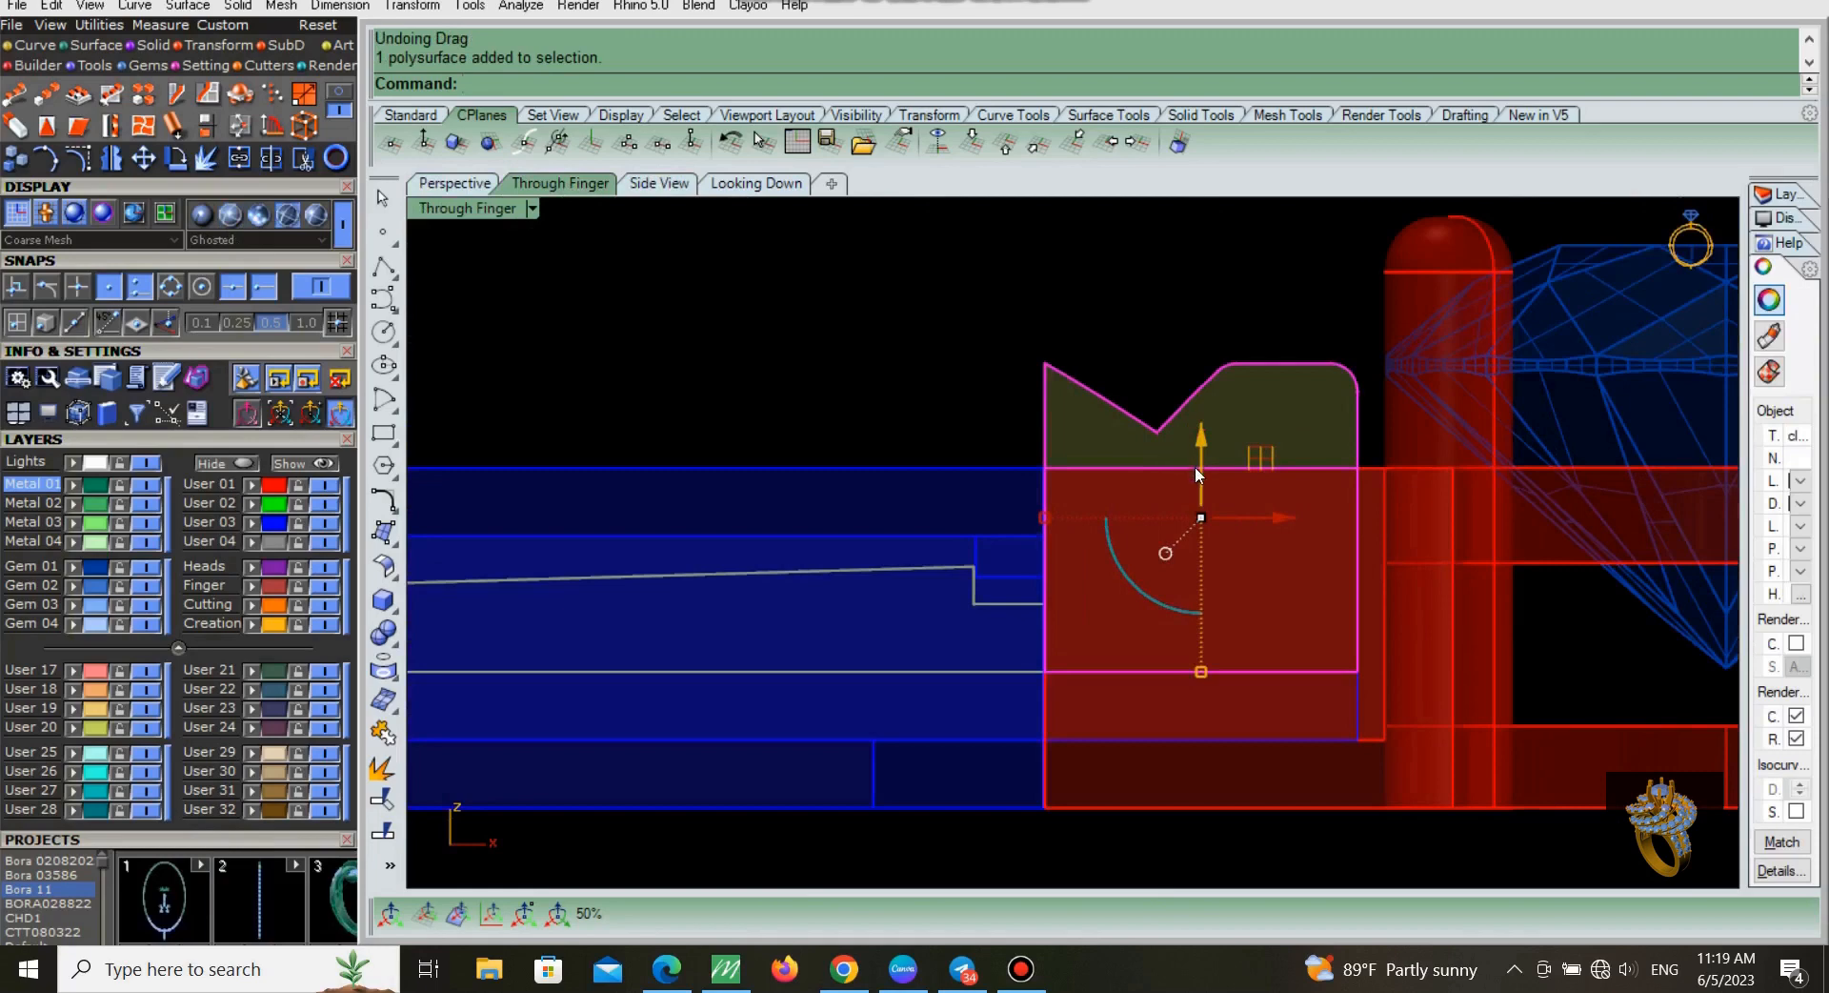
pyautogui.click(1195, 466)
pyautogui.write('.')
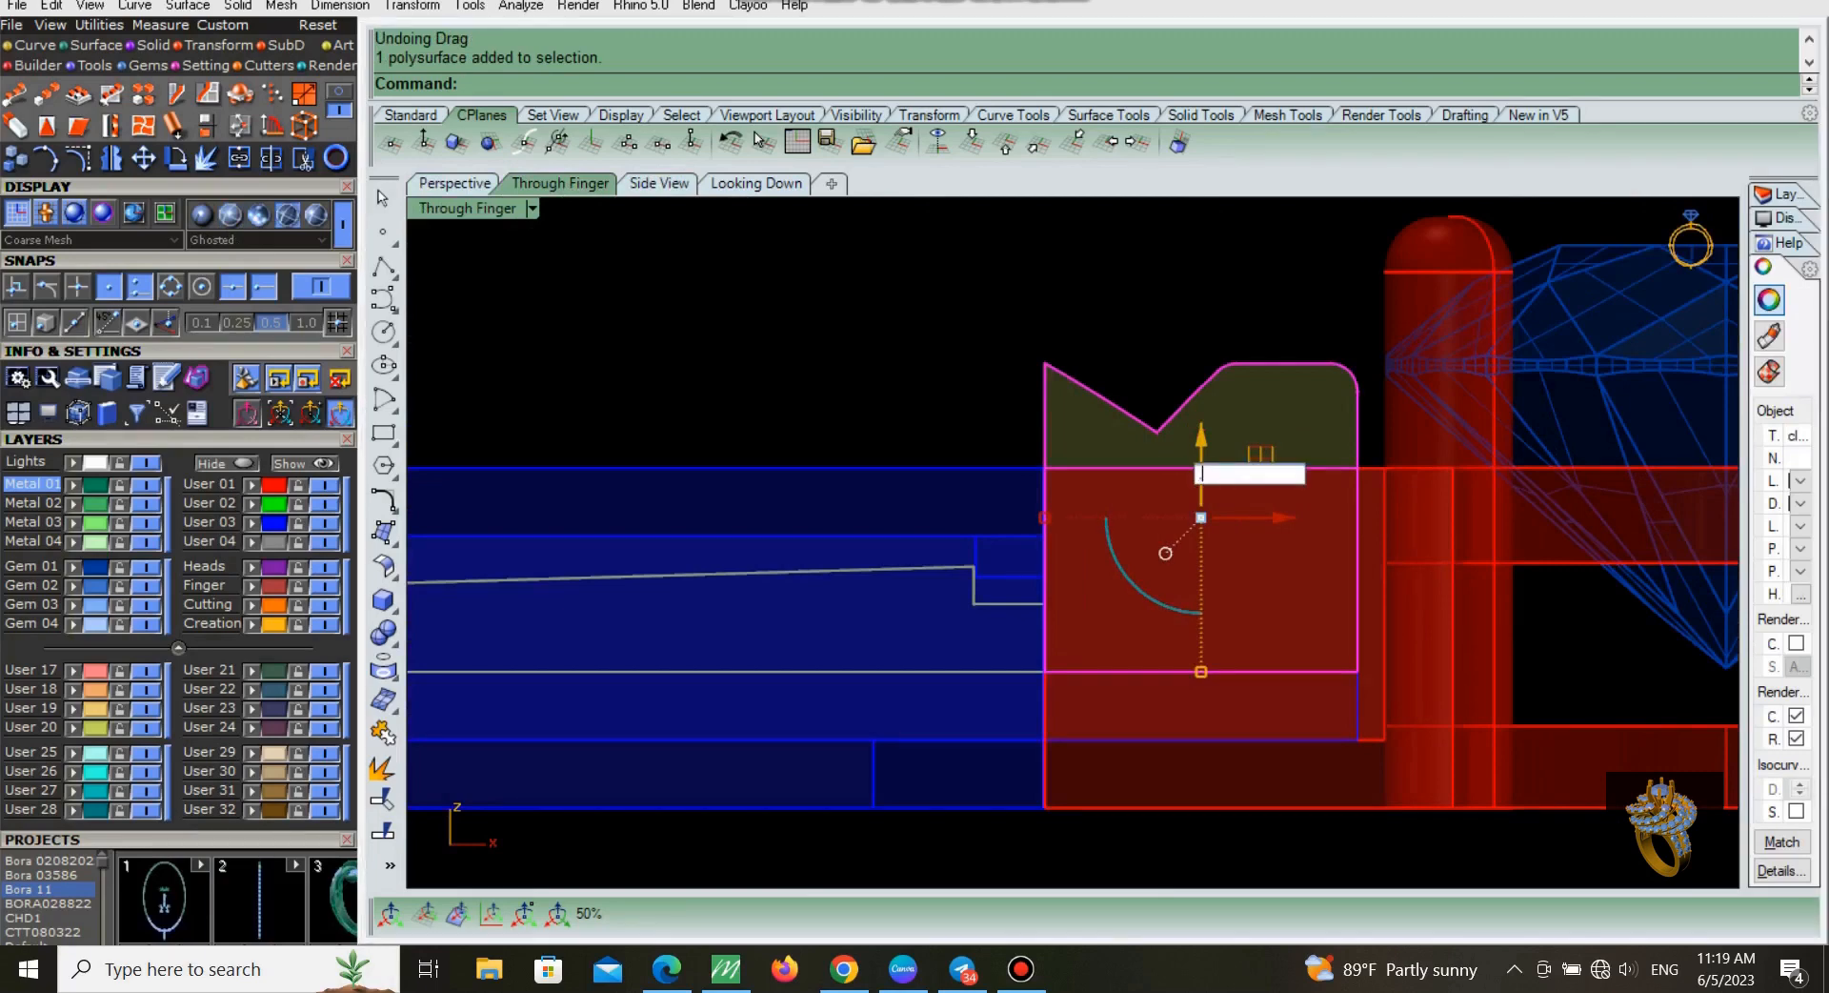
pyautogui.write('3')
pyautogui.press('Return')
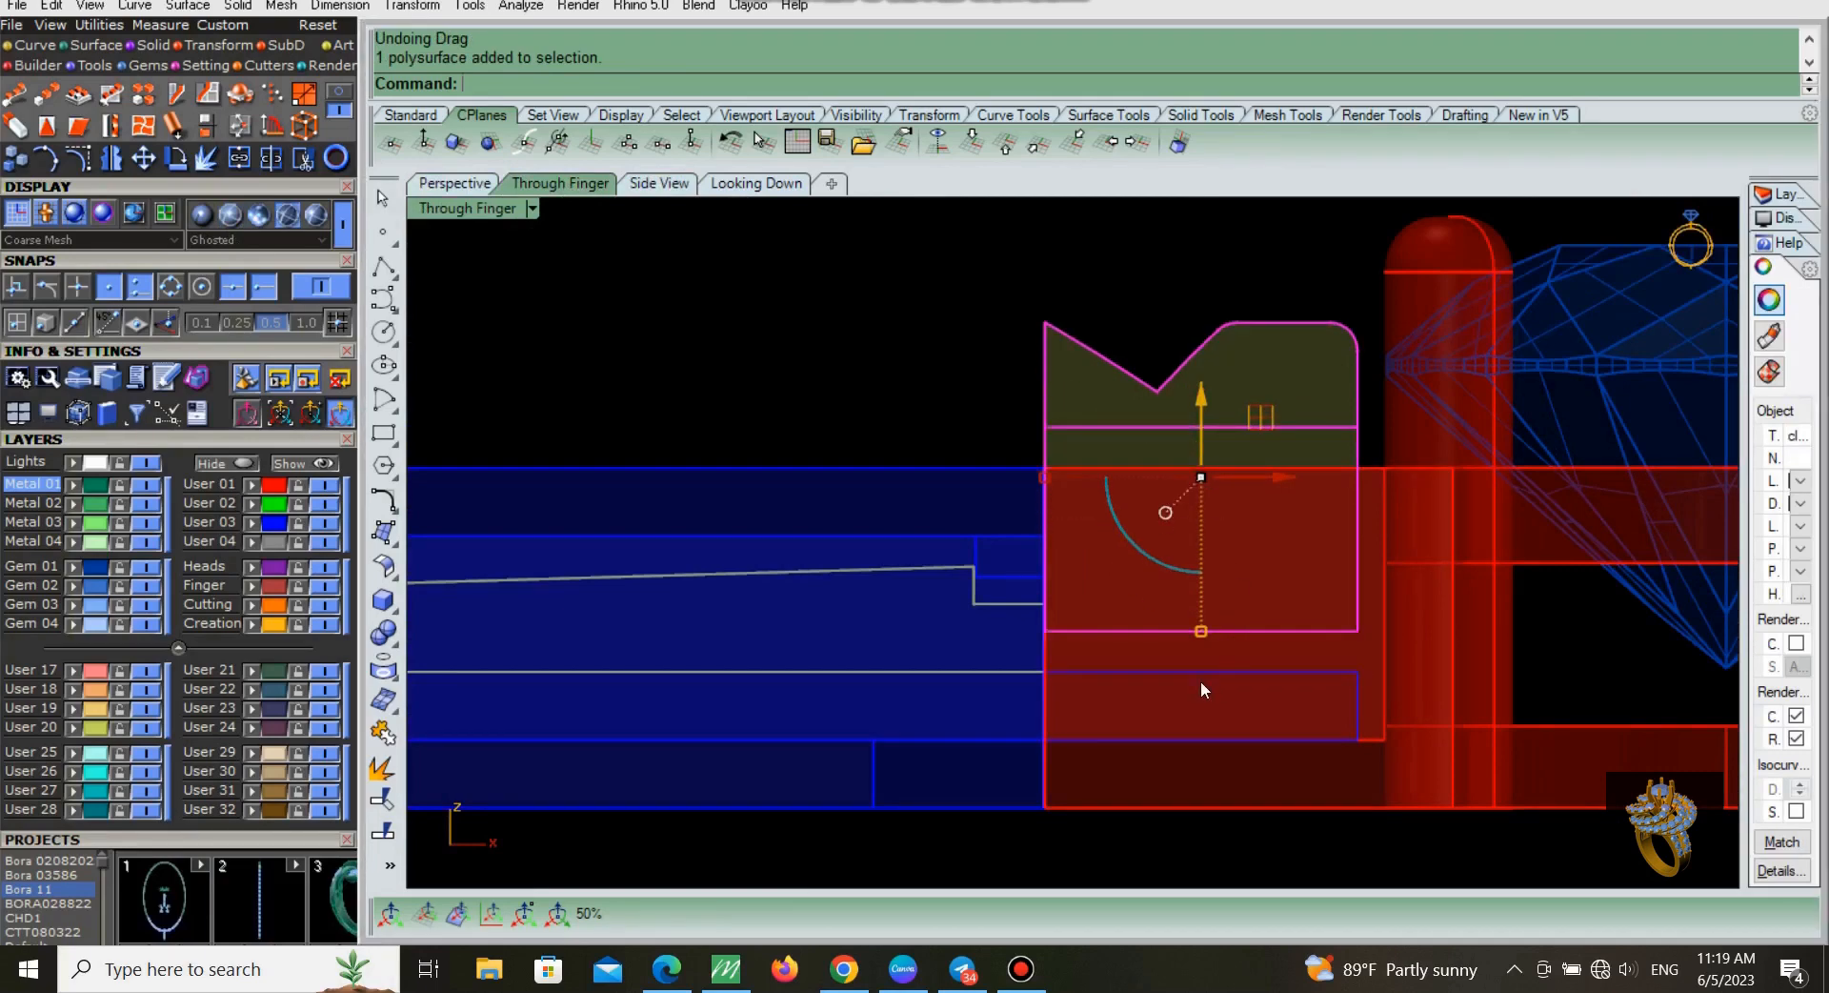
# Step: Hide the User 01 layer to examine the thumb piece's underside against the clasp box in Perspective, and show the layer again
pyautogui.click(454, 187)
pyautogui.moveTo(1417, 529); pyautogui.dragTo(1181, 419, button='right')
pyautogui.click(318, 485)
pyautogui.moveTo(1366, 523); pyautogui.dragTo(1233, 406, button='right')
pyautogui.press('Escape')
pyautogui.scroll(4, 1019, 368)
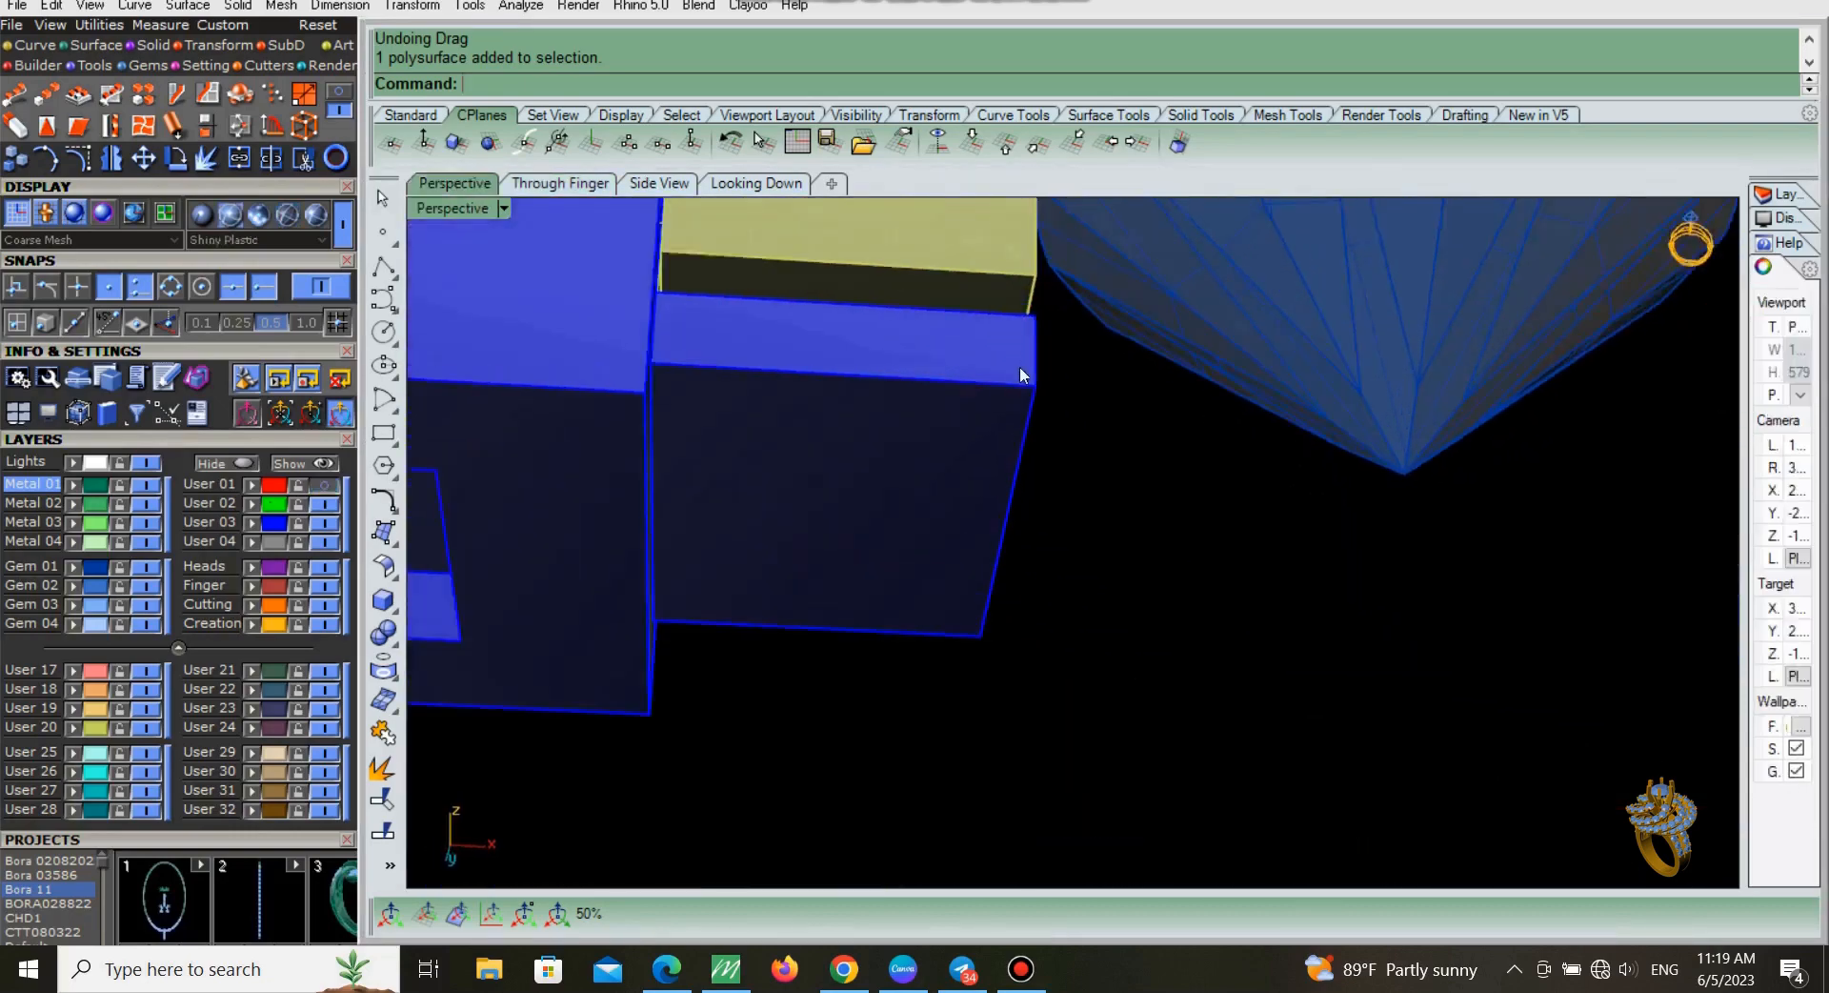
pyautogui.moveTo(1019, 368); pyautogui.dragTo(1067, 496, button='right')
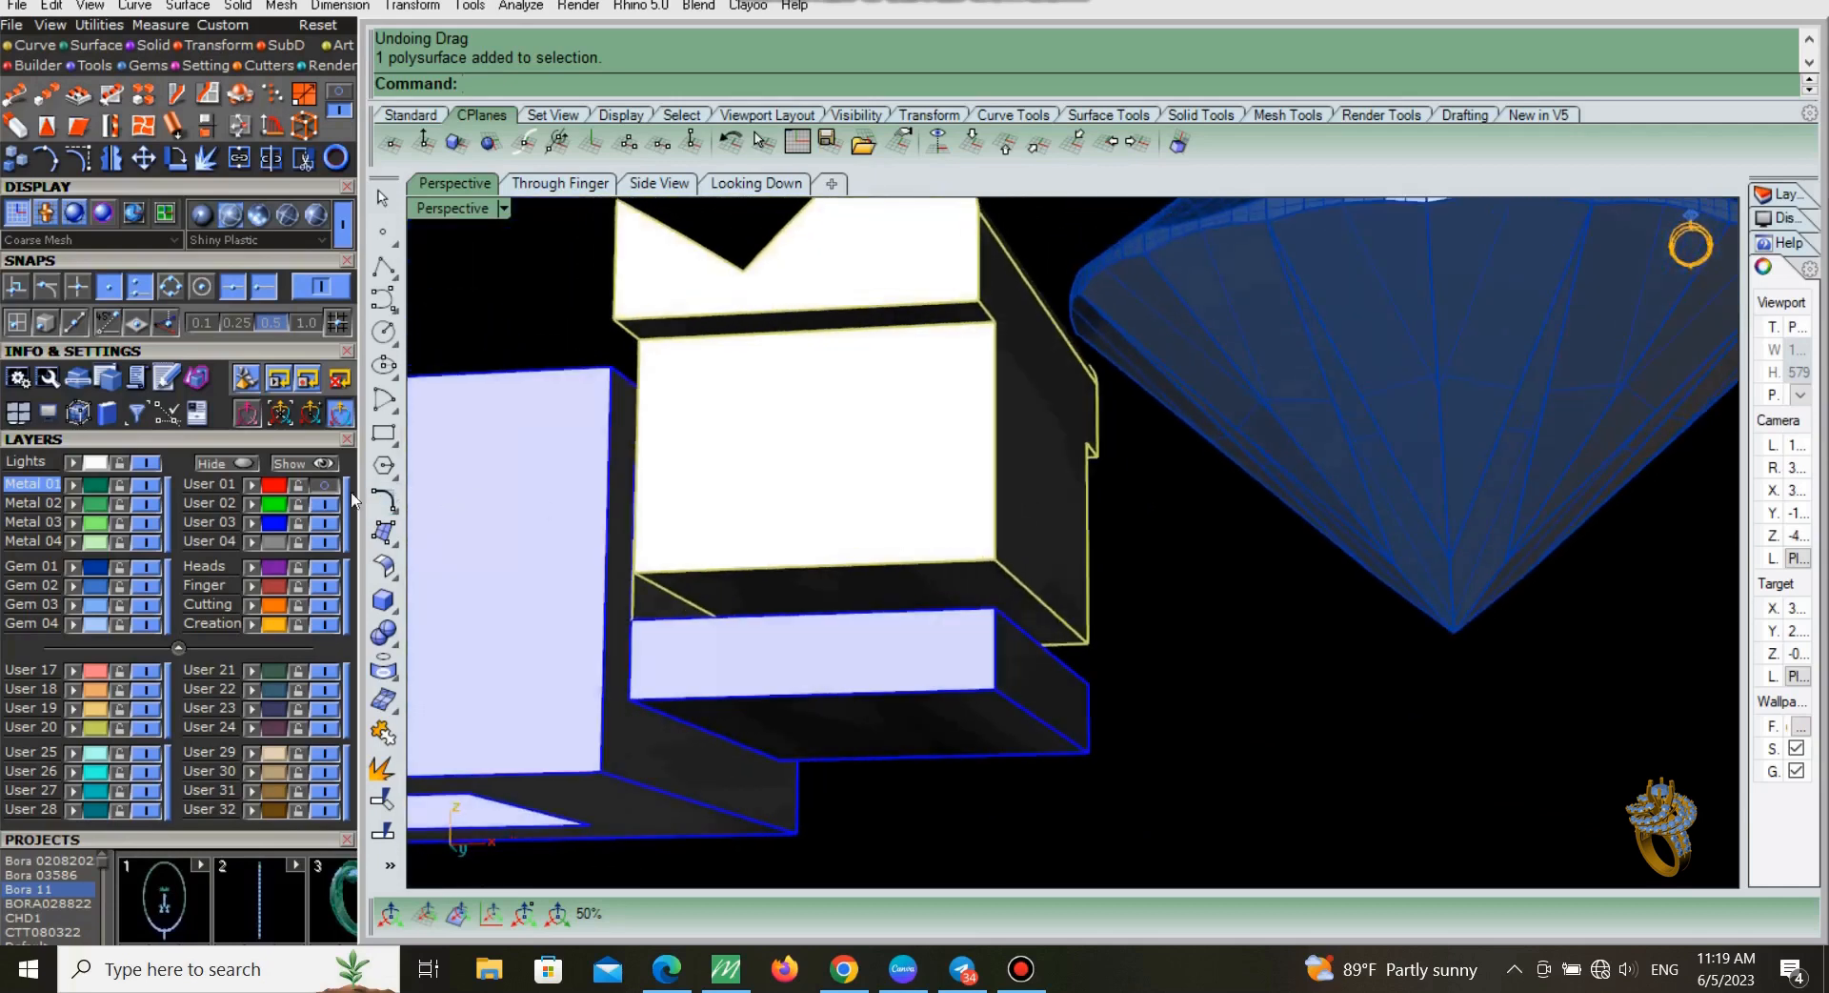
pyautogui.click(322, 485)
pyautogui.scroll(3, 901, 464)
# Step: Undo the last raise of the thumb piece and check how it sits above the red link's end
pyautogui.hotkey('ctrl', 'z')
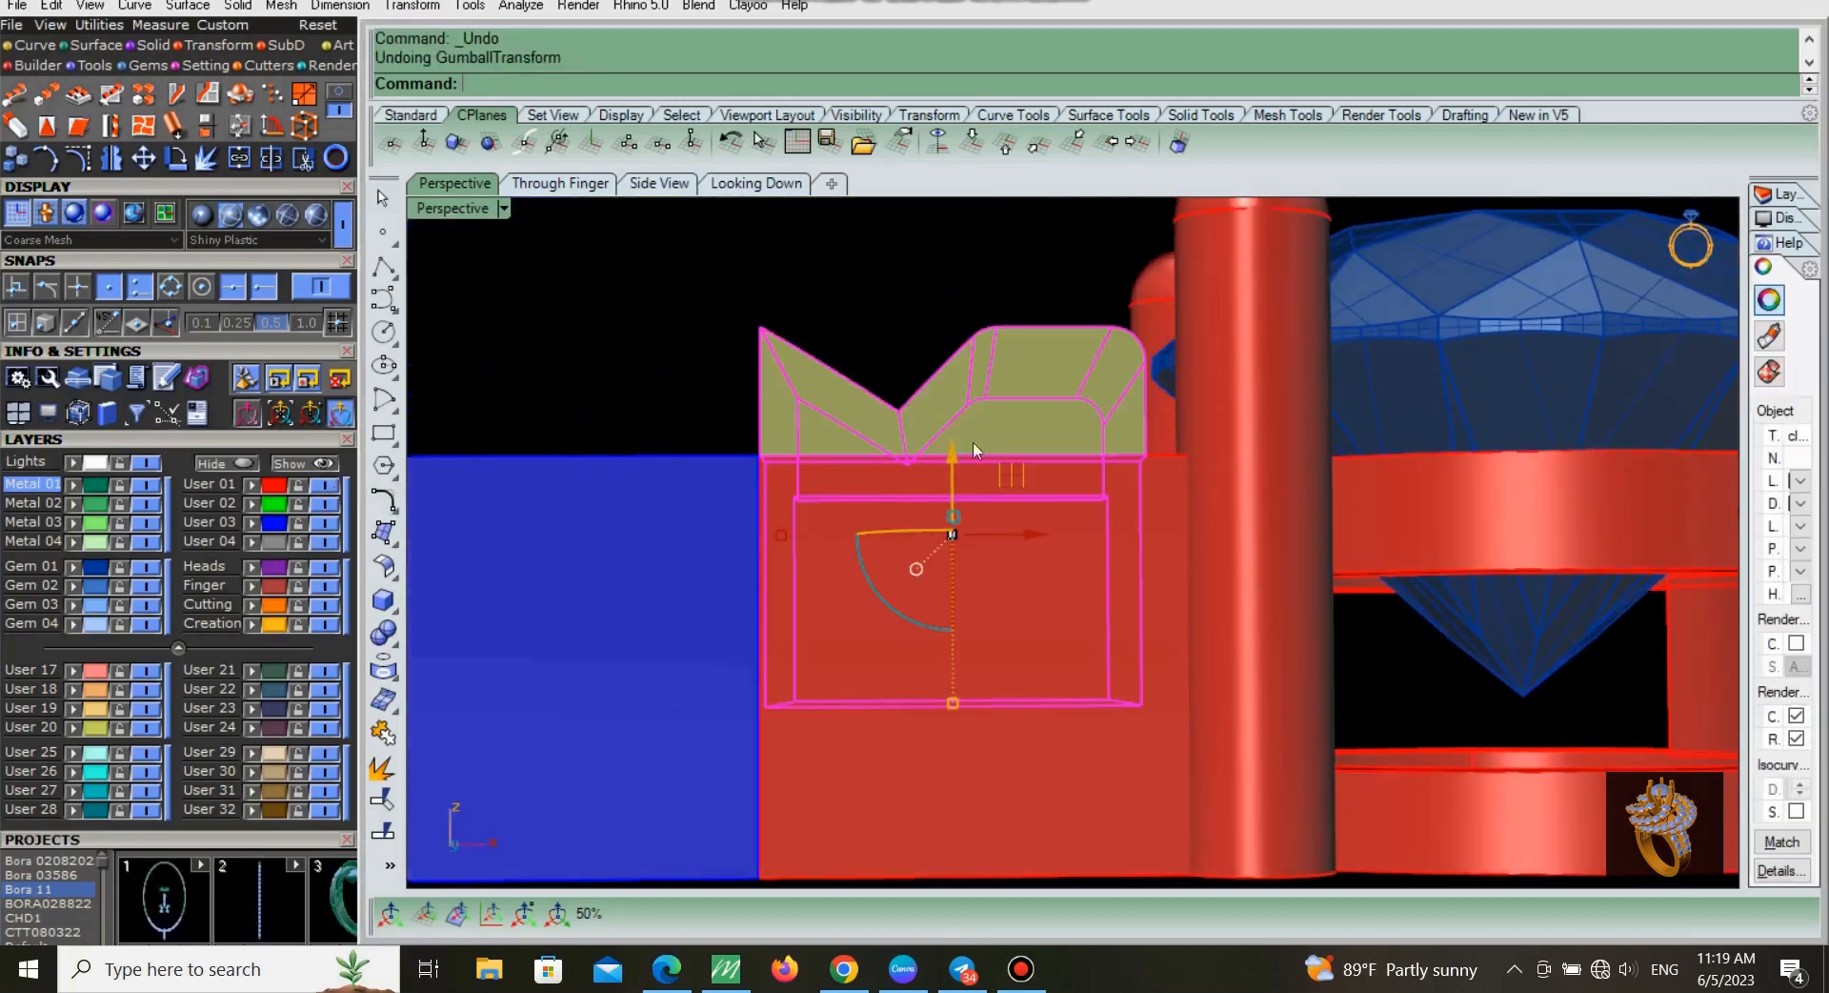
pyautogui.moveTo(973, 442); pyautogui.dragTo(1061, 462, button='right')
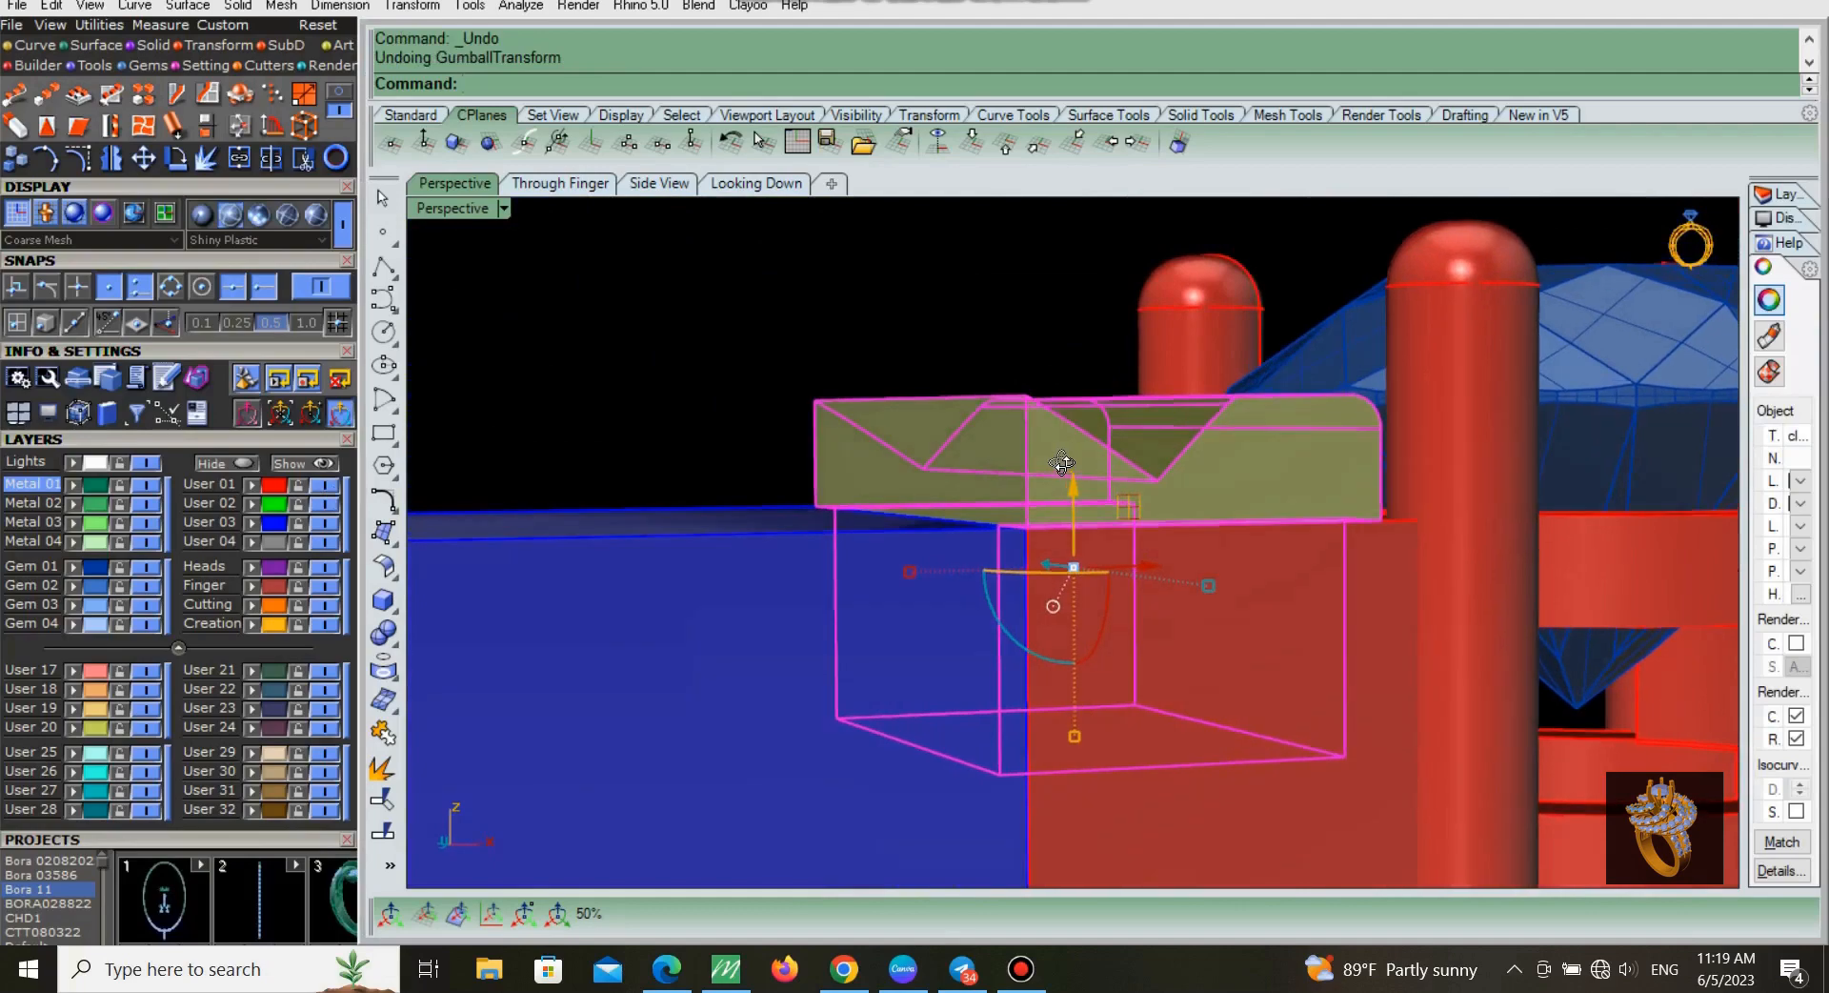
pyautogui.press('Escape')
pyautogui.moveTo(1086, 368); pyautogui.dragTo(1289, 504, button='right')
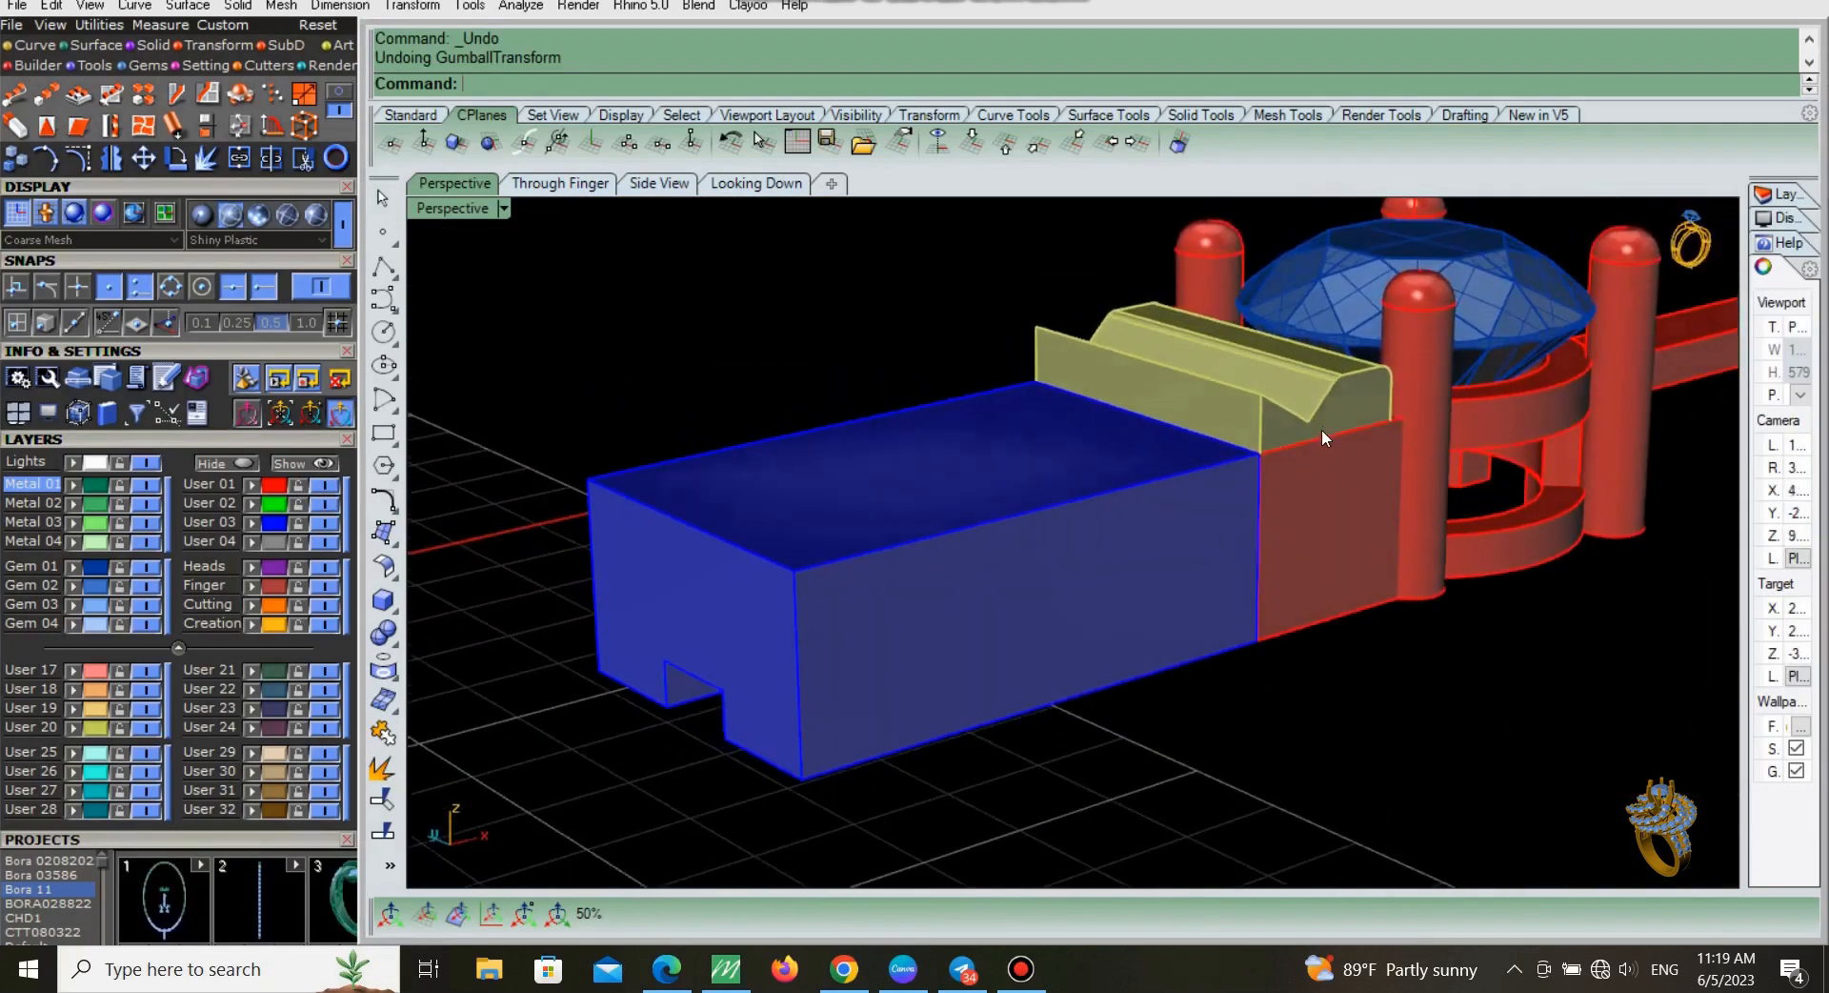
pyautogui.click(1326, 438)
pyautogui.moveTo(1326, 438); pyautogui.dragTo(1282, 462, button='right')
pyautogui.press('Escape')
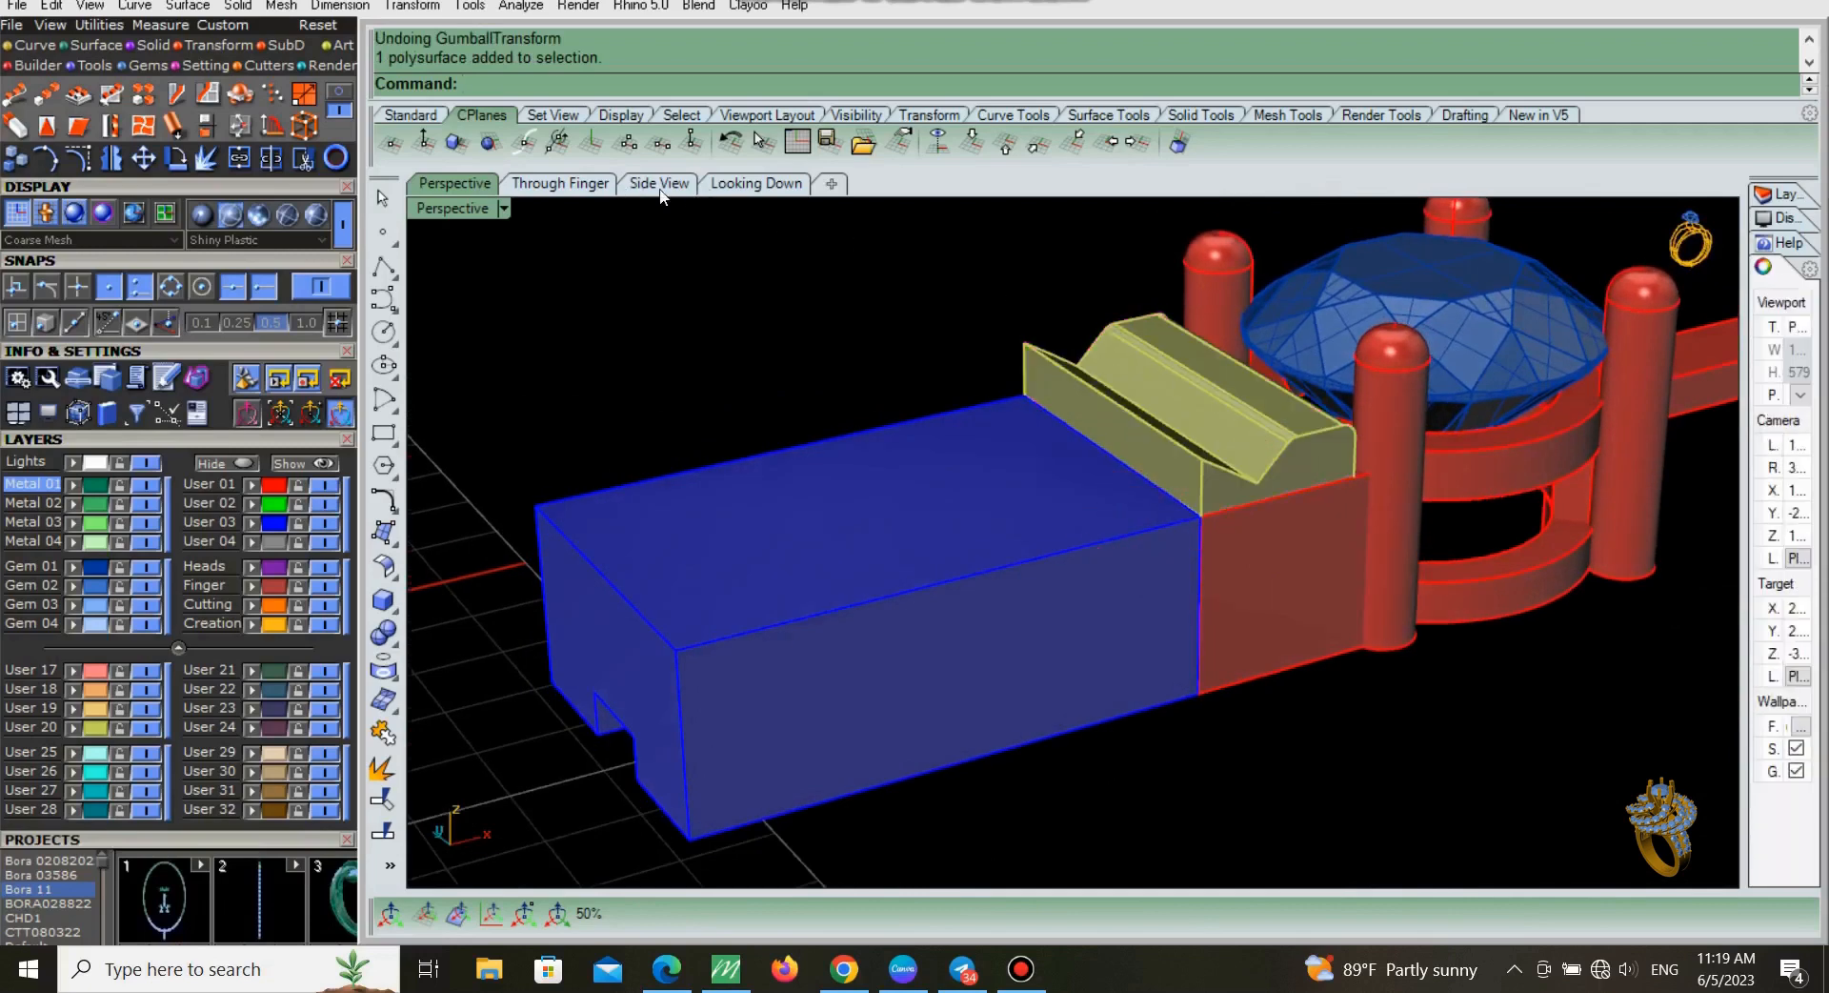
# Step: Group the notched thumb piece with the clasp tongue in the Through Finger view
pyautogui.click(660, 184)
pyautogui.click(572, 184)
pyautogui.click(1039, 458)
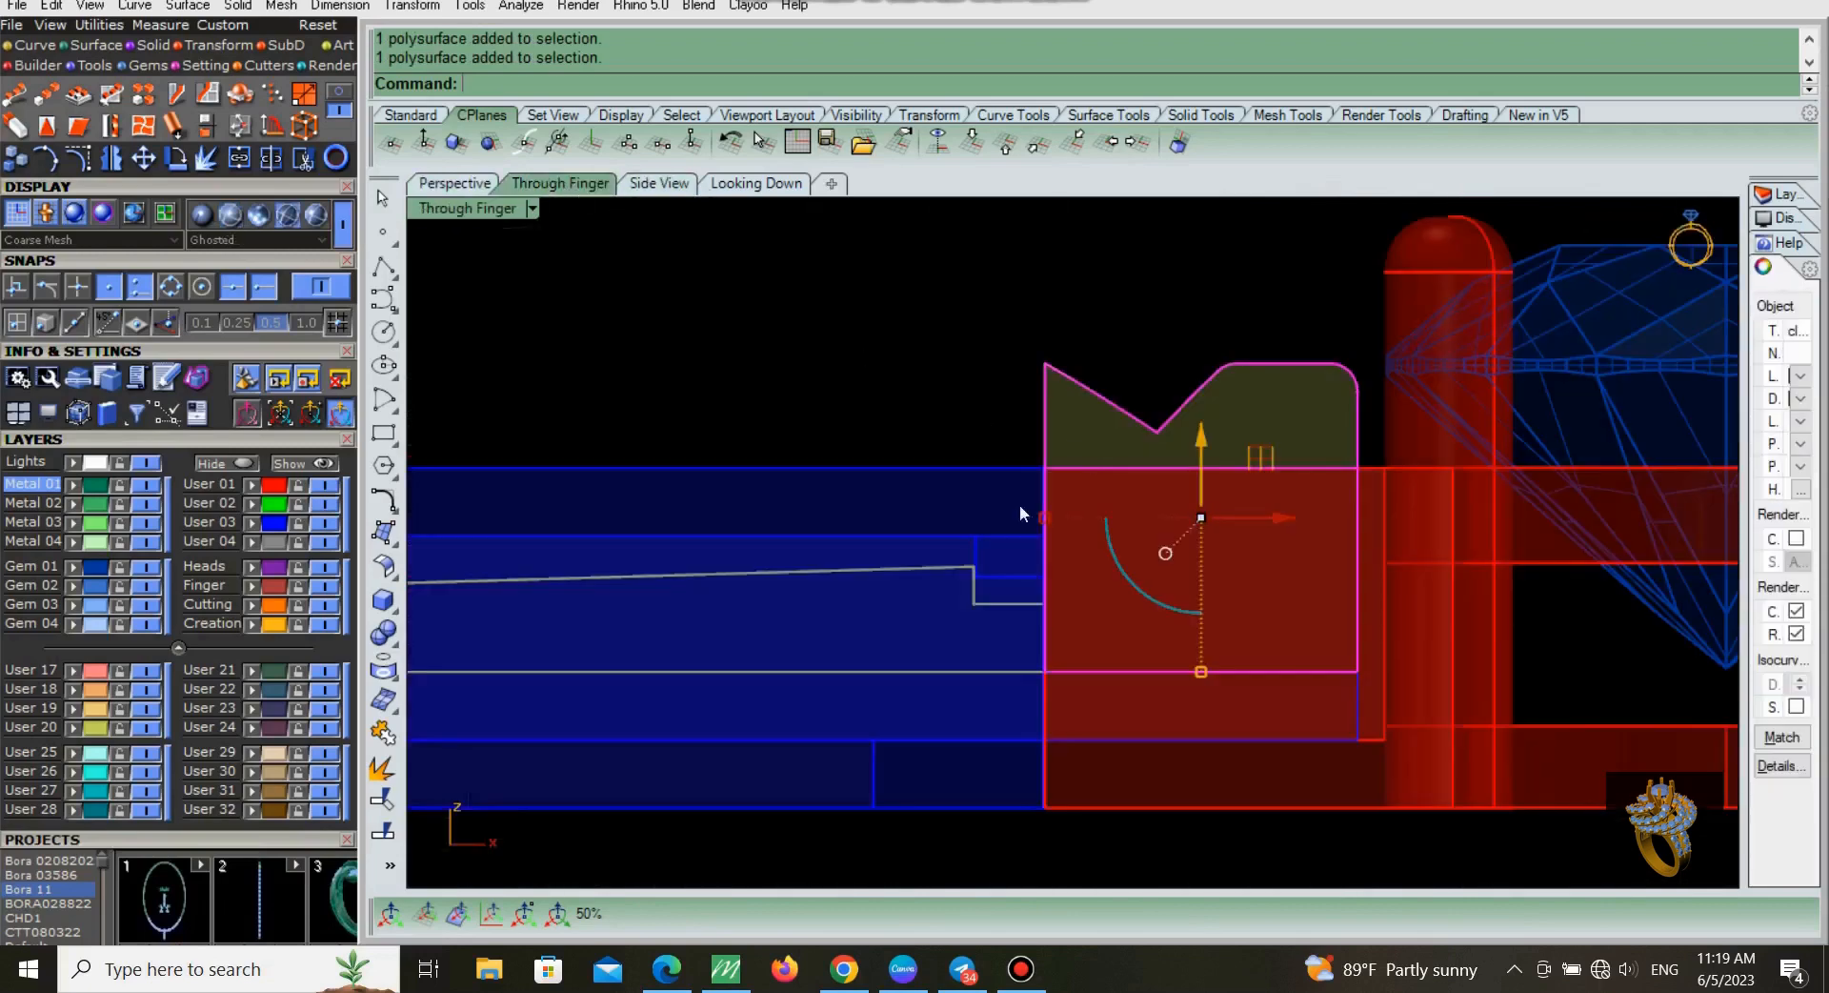
pyautogui.keyDown('shift'); pyautogui.click(961, 571); pyautogui.keyUp('shift')
pyautogui.hotkey('ctrl', 'g')
pyautogui.scroll(2, 1012, 581)
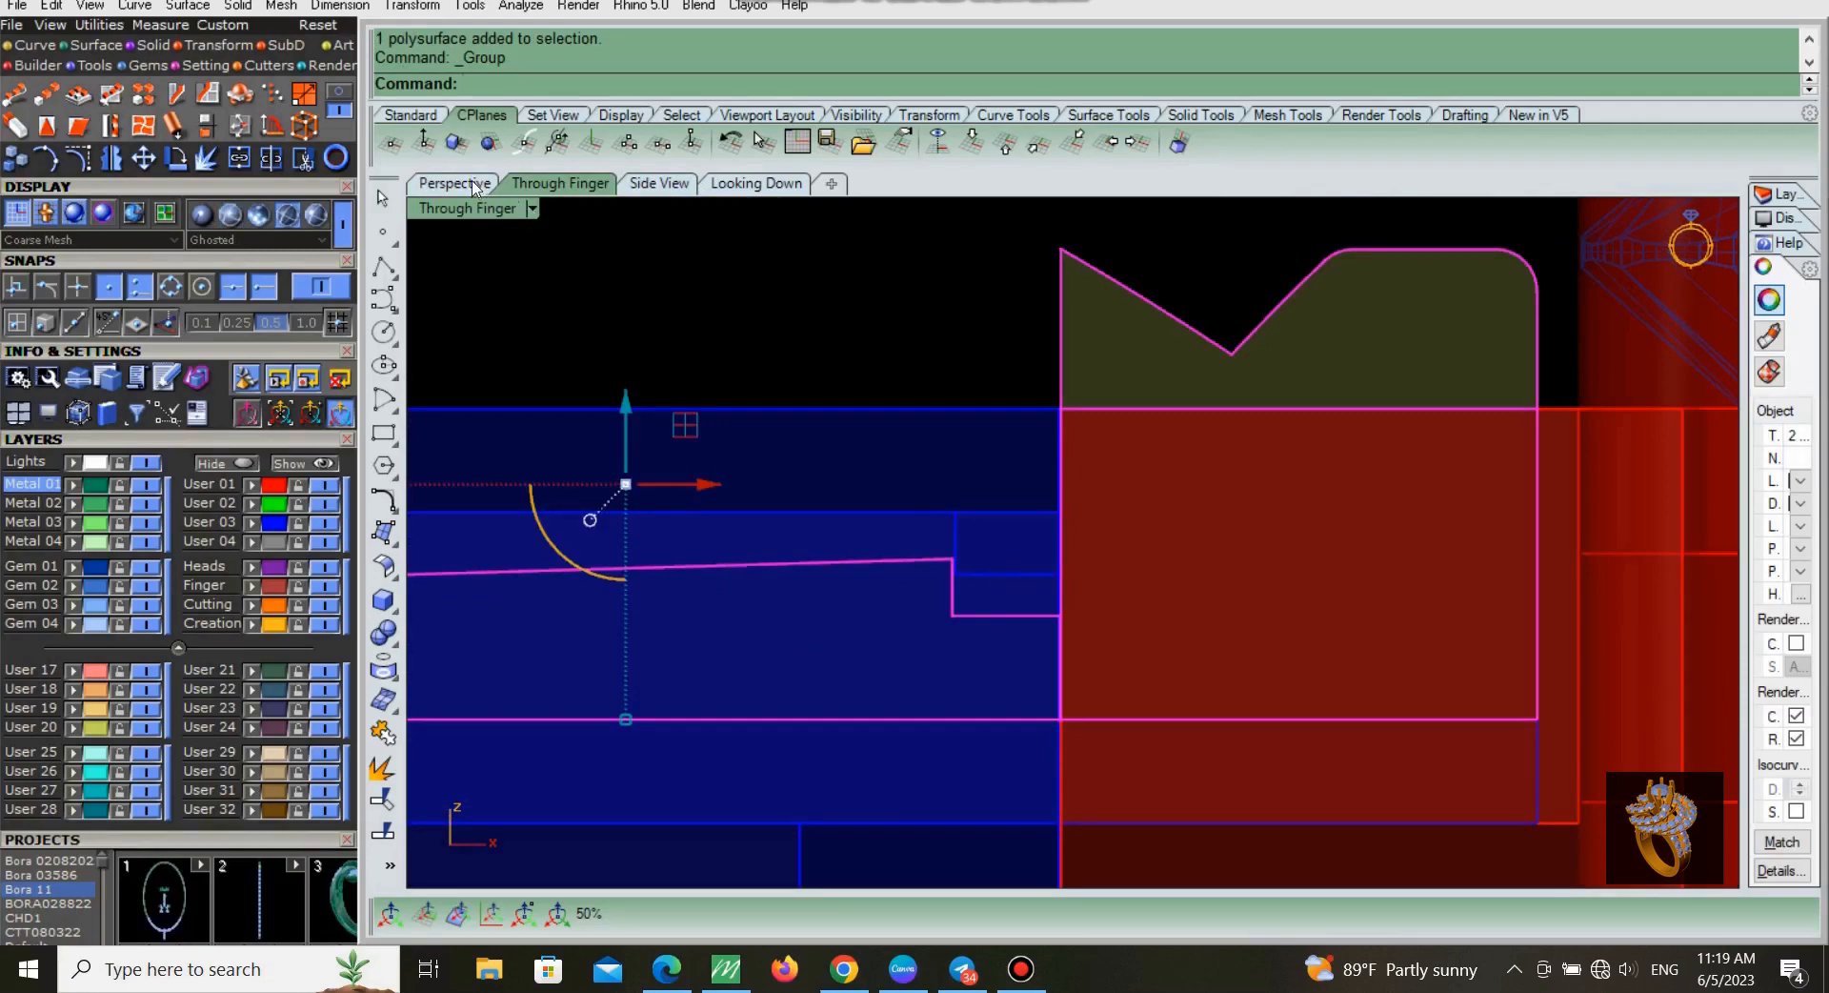
# Step: Try to rotate the grouped tongue and thumb piece slightly upward about the lower corner of the tongue's far end
pyautogui.scroll(-10, 976, 307)
pyautogui.moveTo(958, 431); pyautogui.dragTo(1066, 471, button='right')
pyautogui.hotkey('ctrl', 'r')
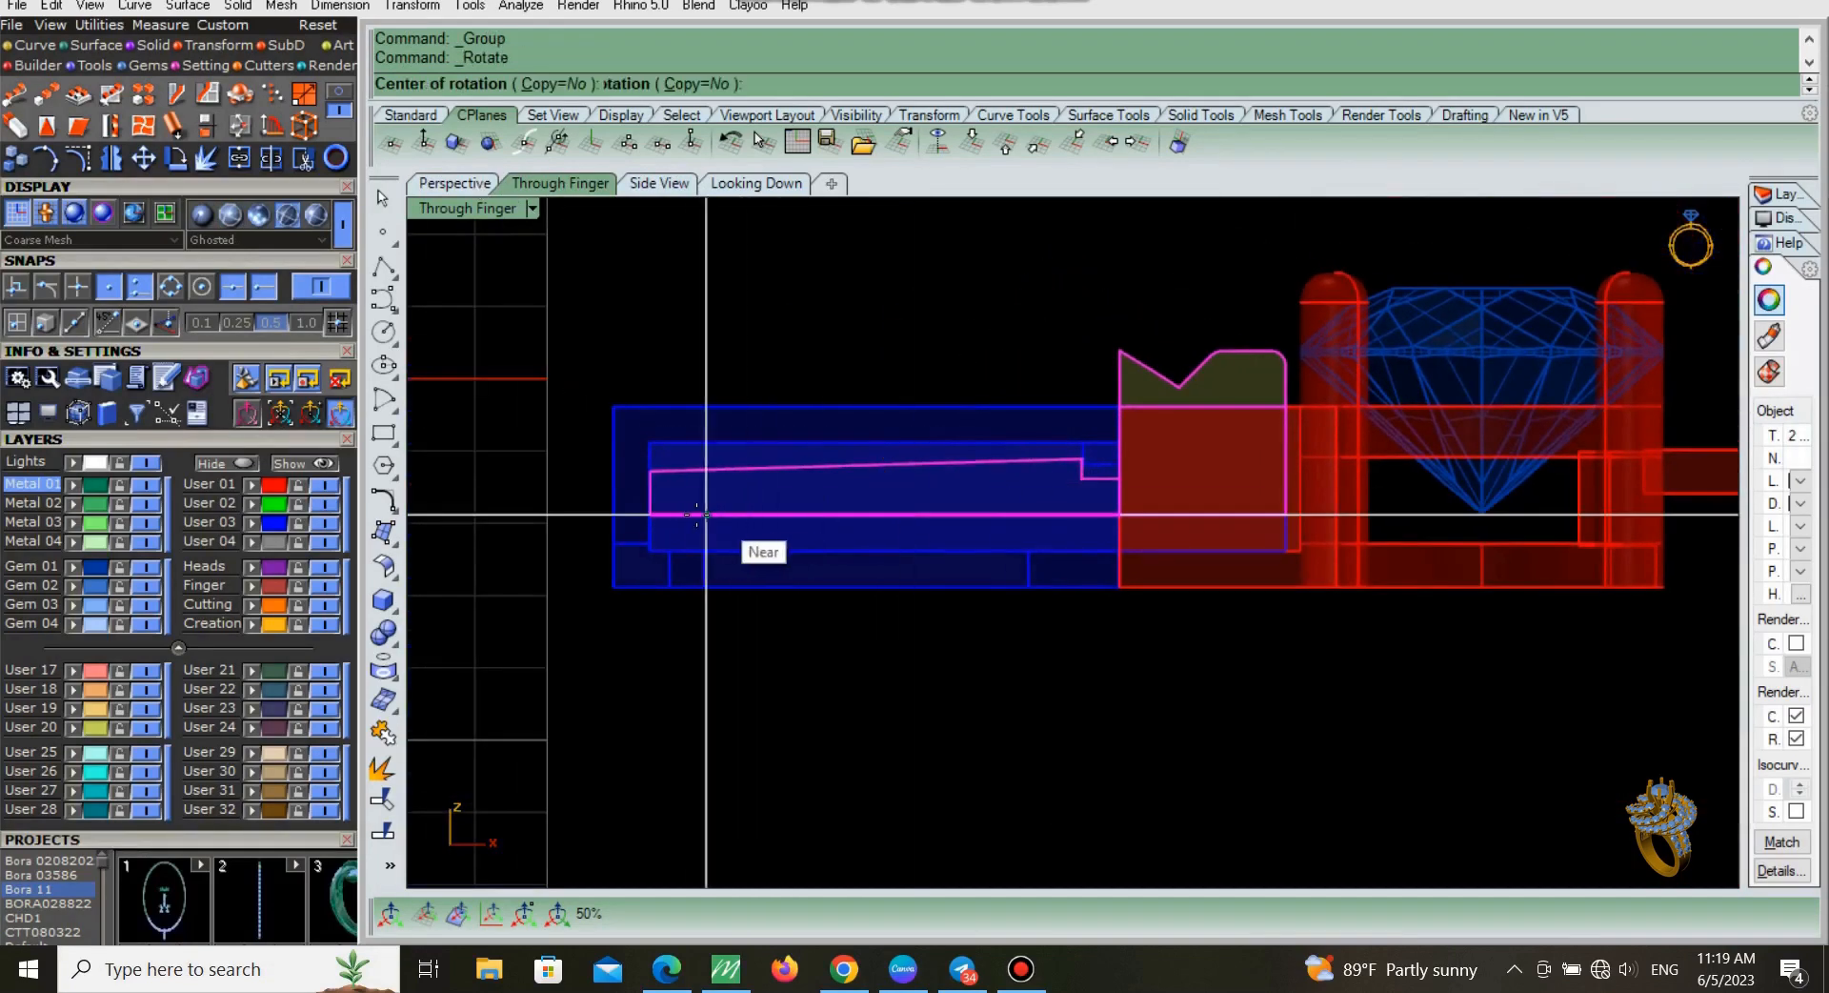
pyautogui.click(651, 515)
pyautogui.click(1366, 737)
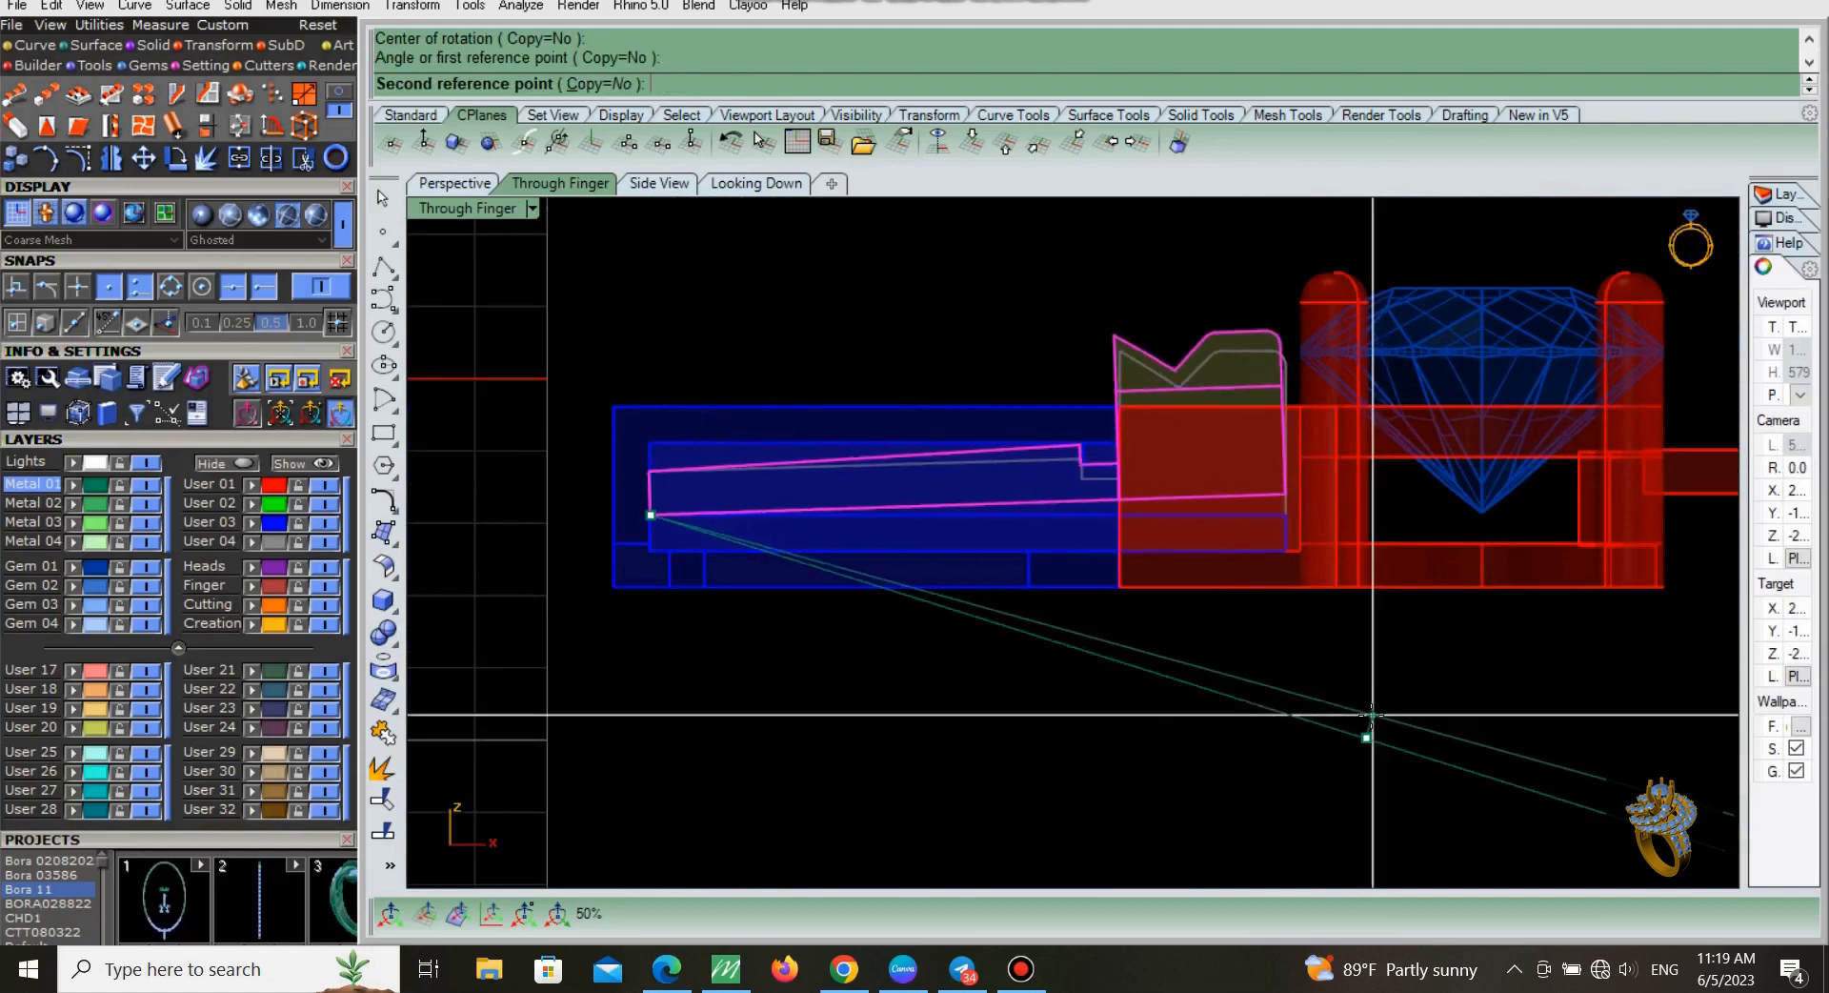
pyautogui.scroll(3, 1374, 714)
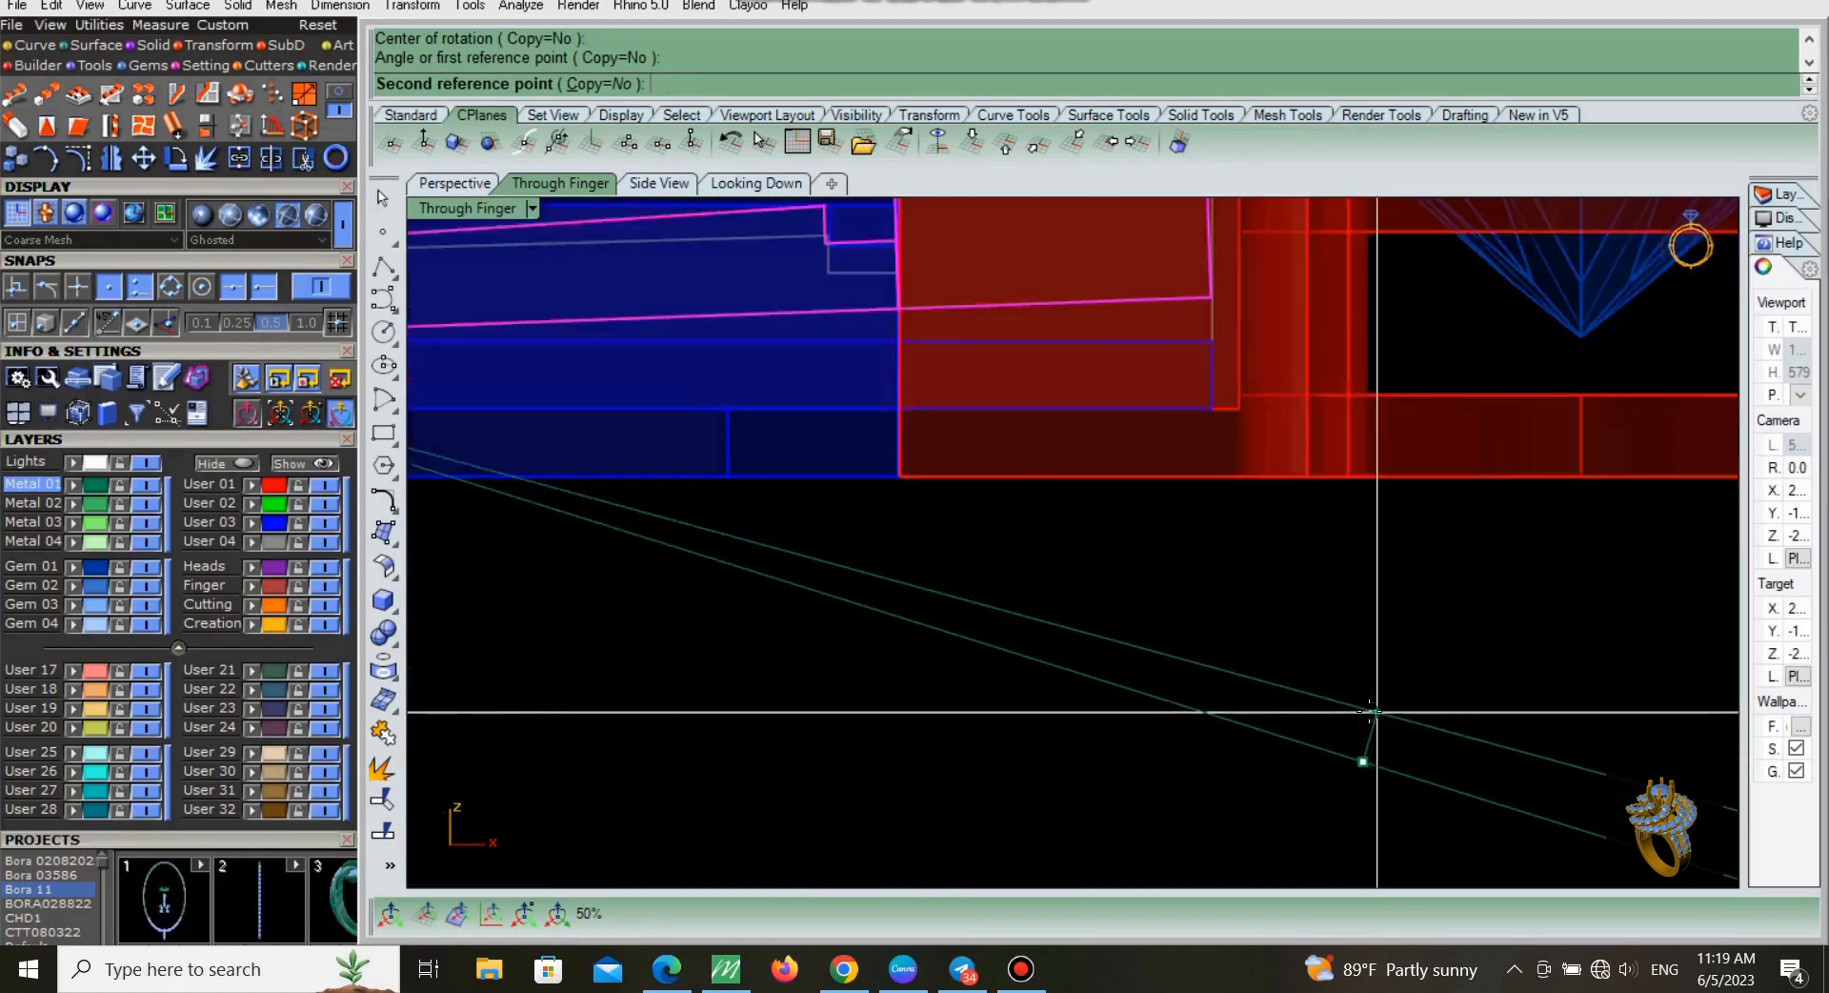
pyautogui.scroll(-3, 1370, 710)
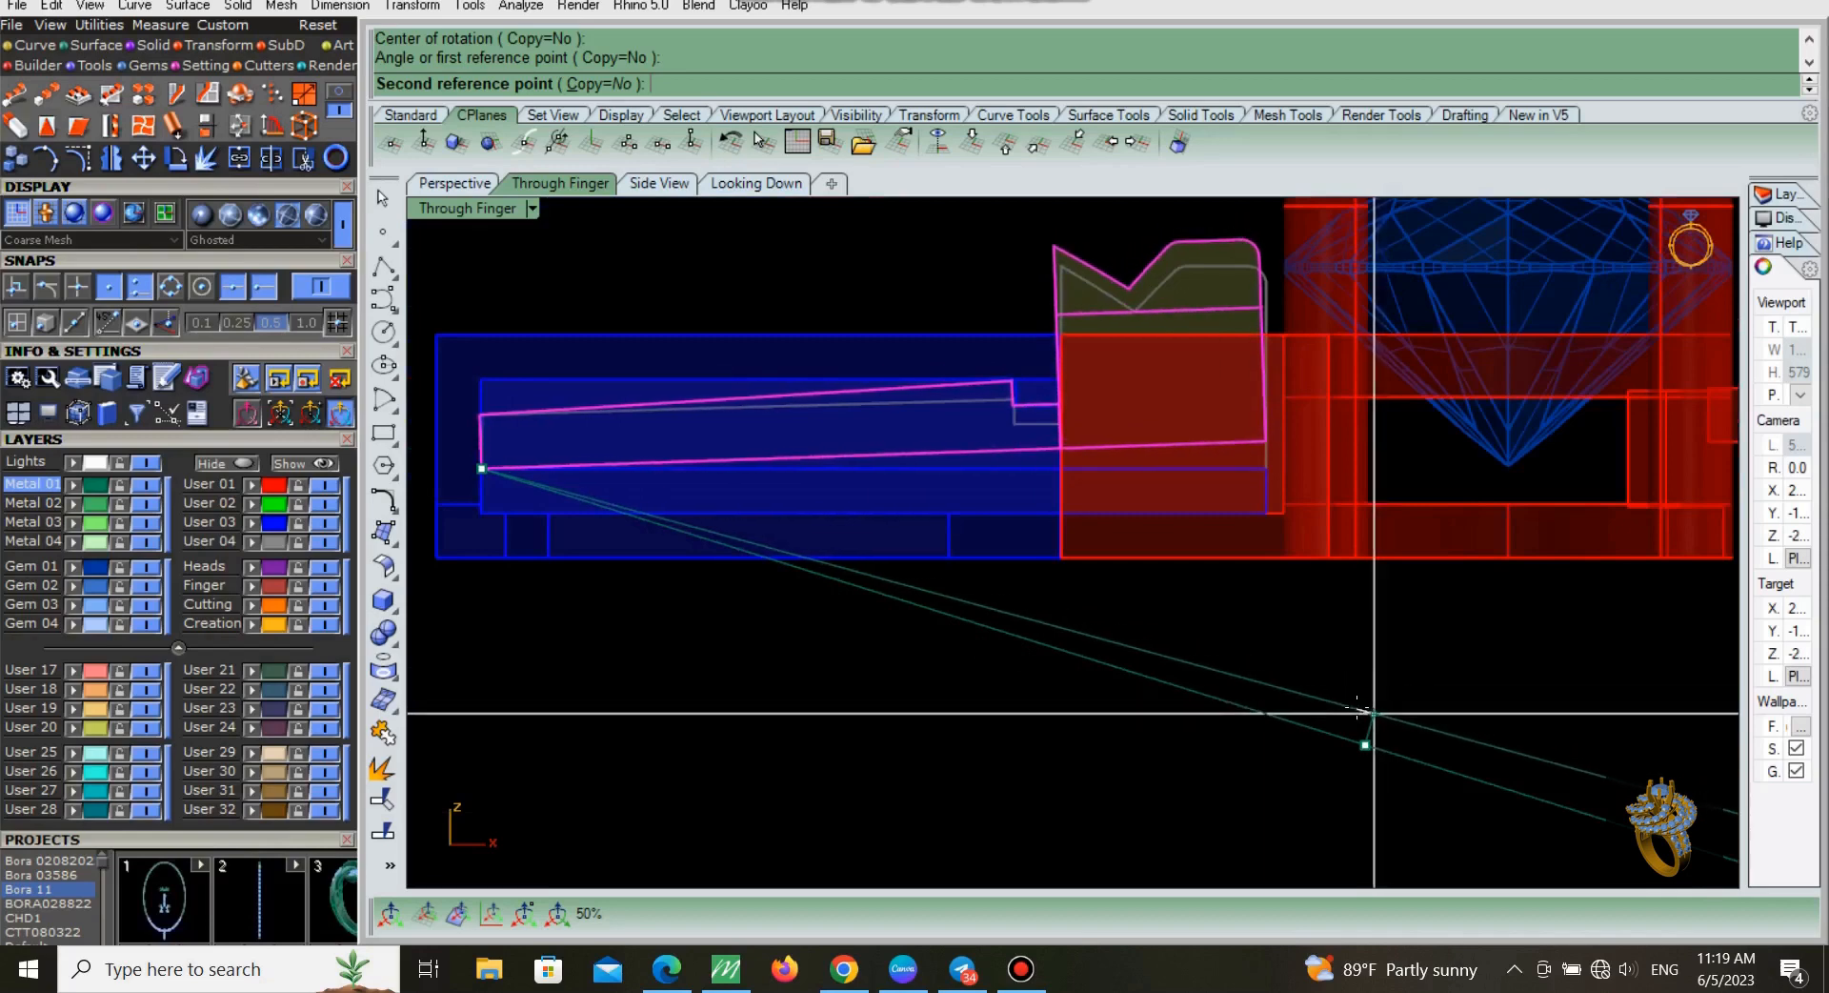
pyautogui.click(1373, 713)
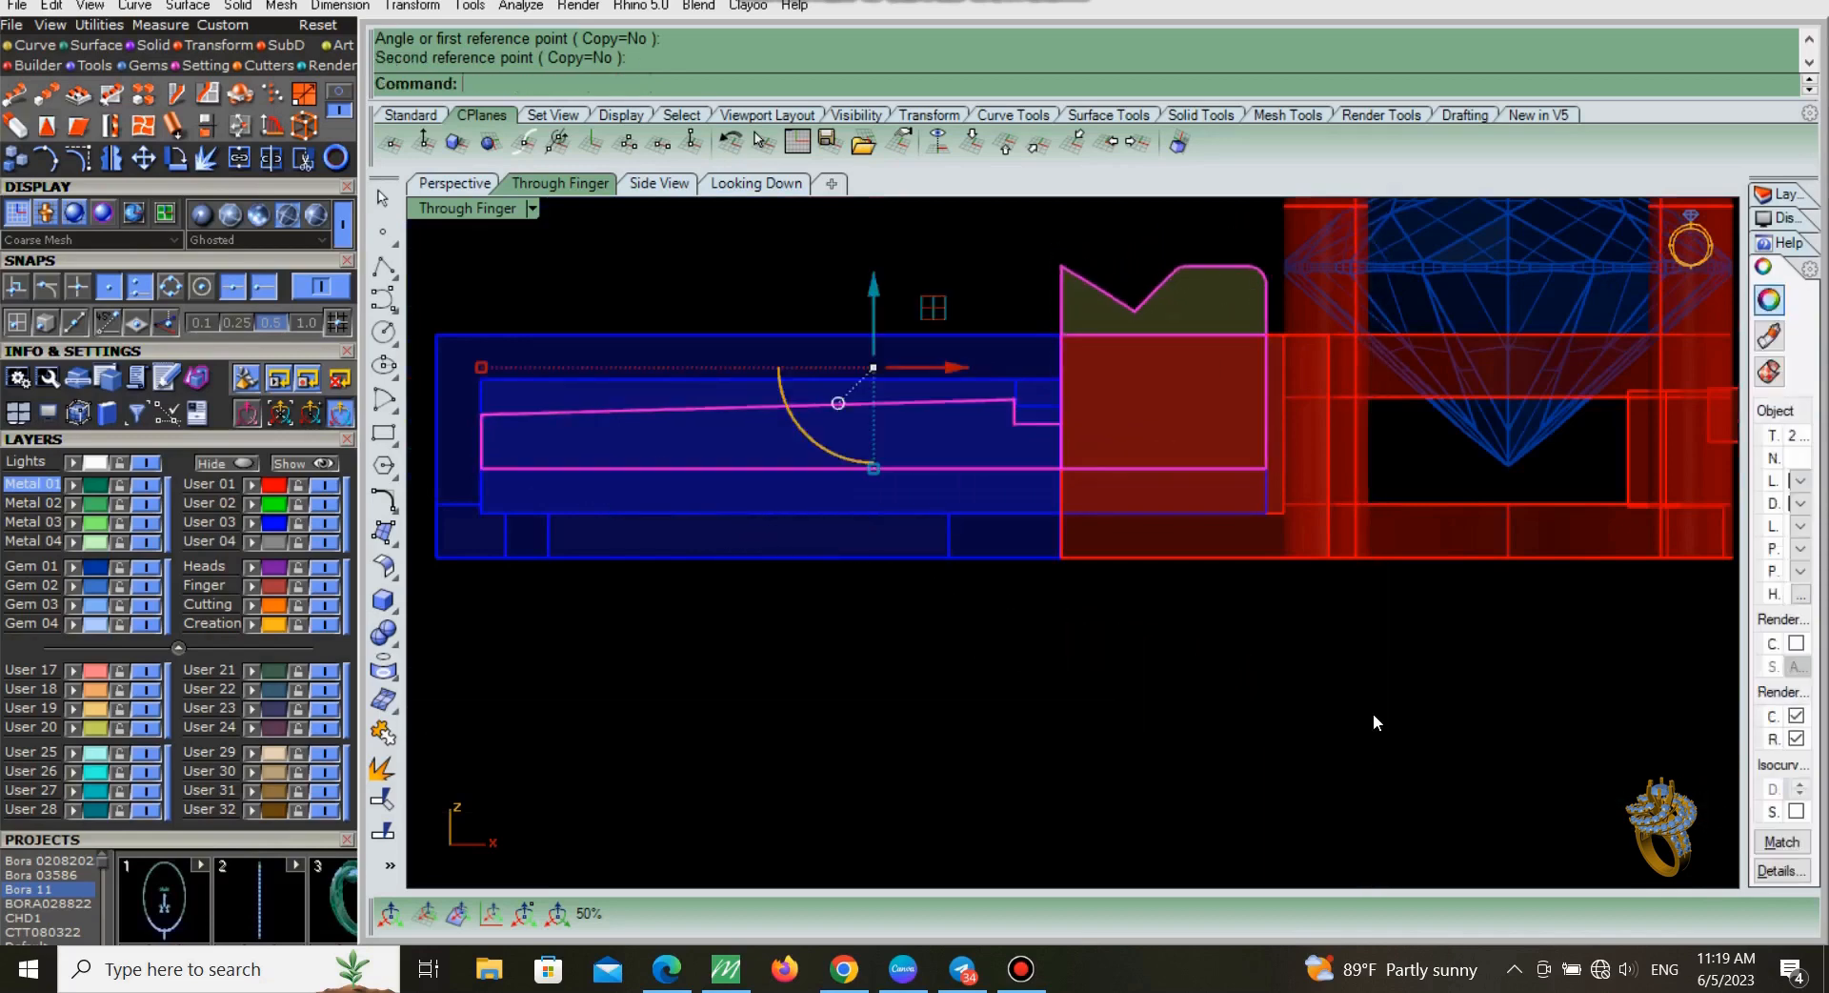
# Step: Draw a sphere of radius 1.5 centred on the clasp box's long outer edge in the Looking Down view
pyautogui.click(455, 183)
pyautogui.click(1374, 808)
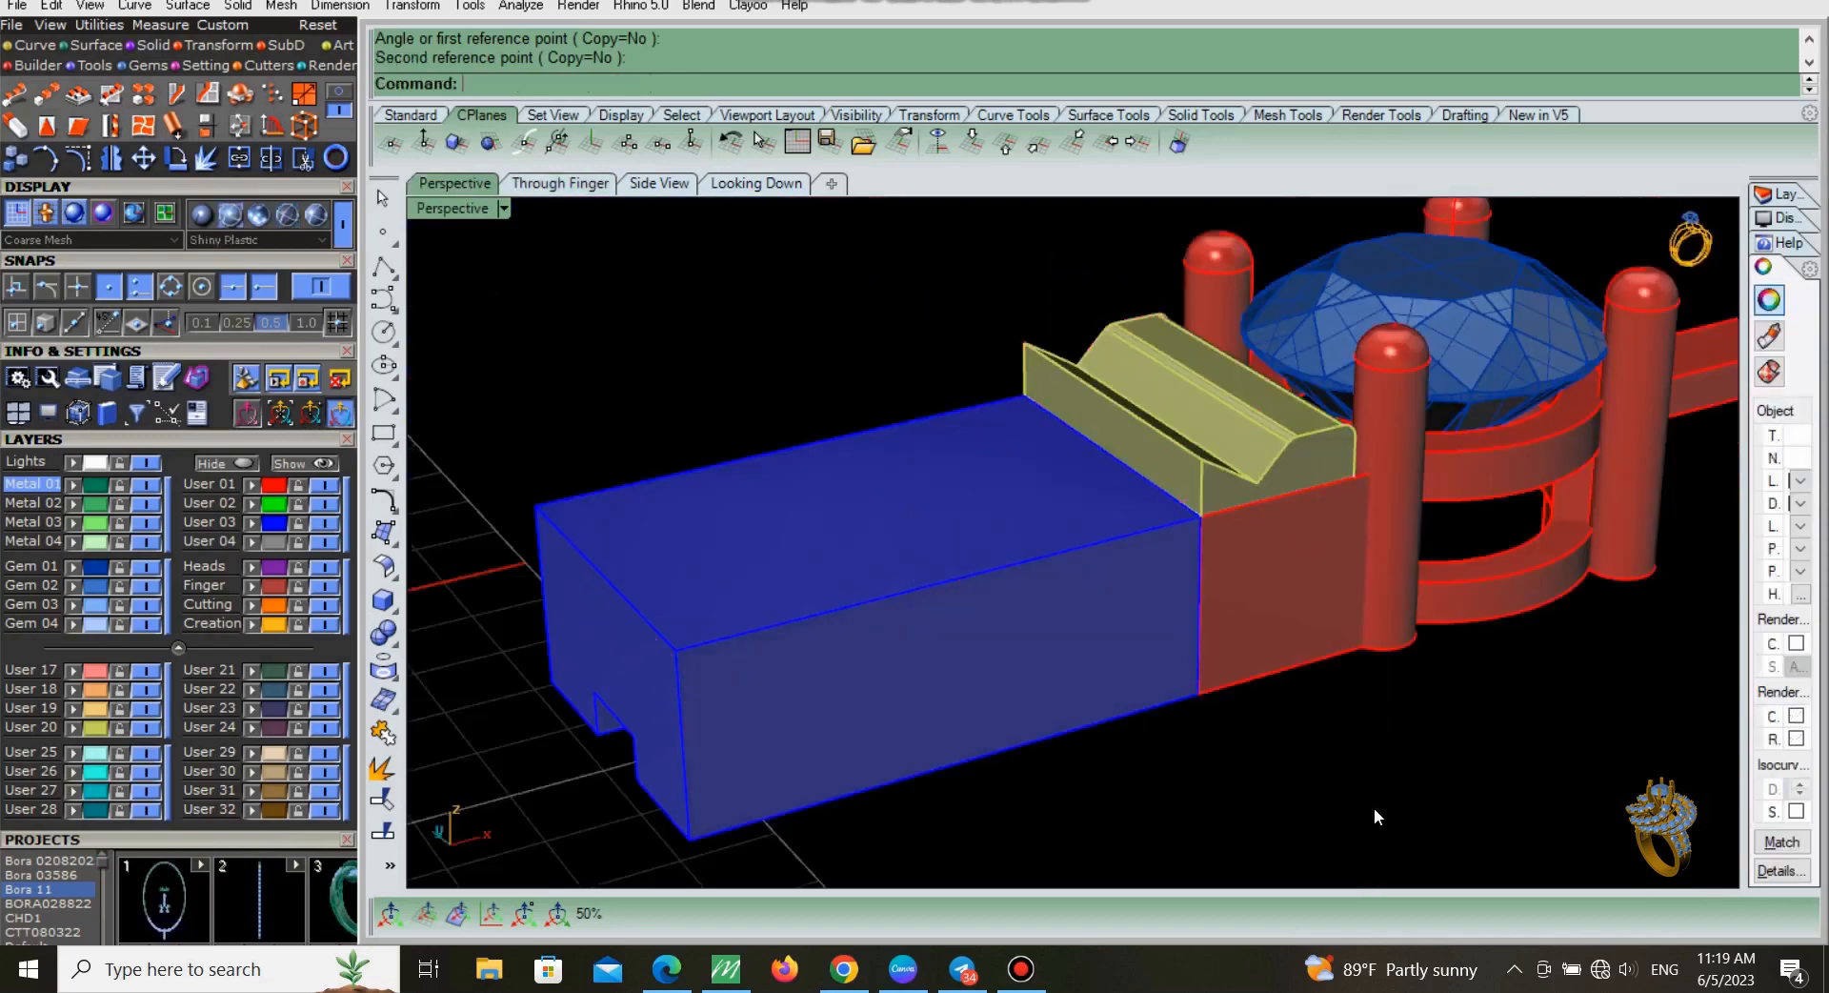
pyautogui.scroll(-3, 1340, 731)
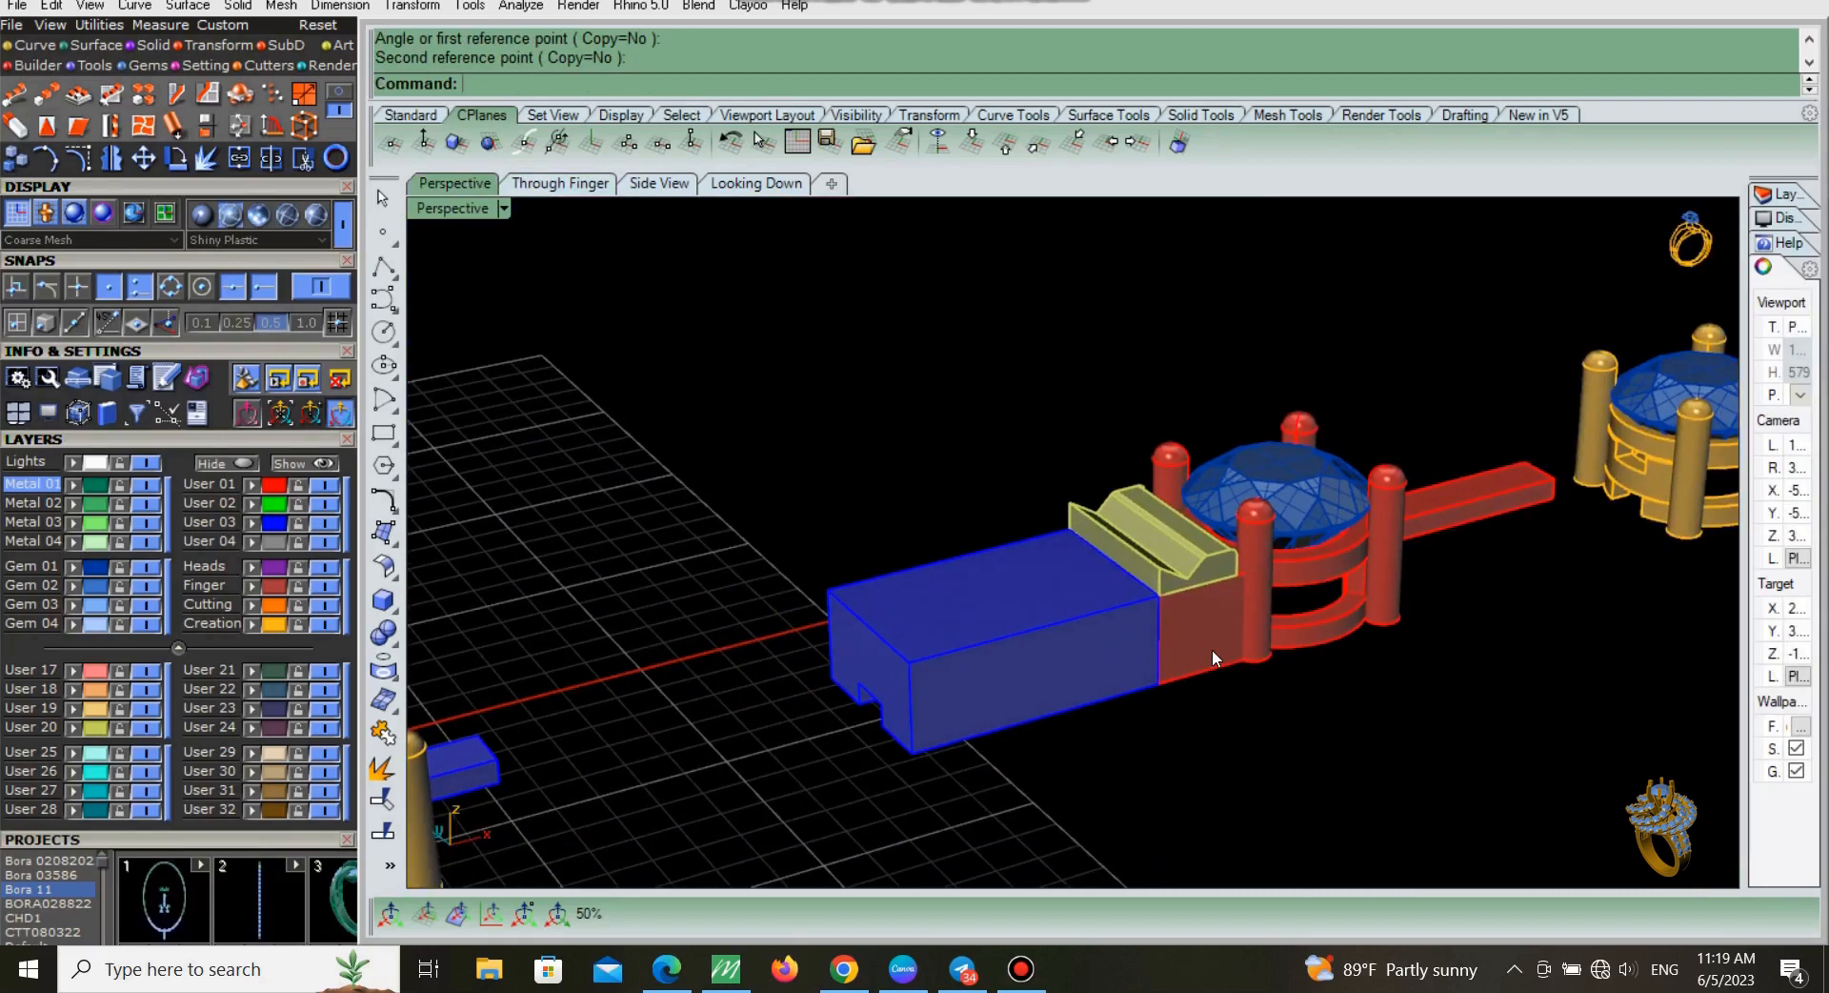
pyautogui.click(757, 184)
pyautogui.scroll(-4, 1049, 466)
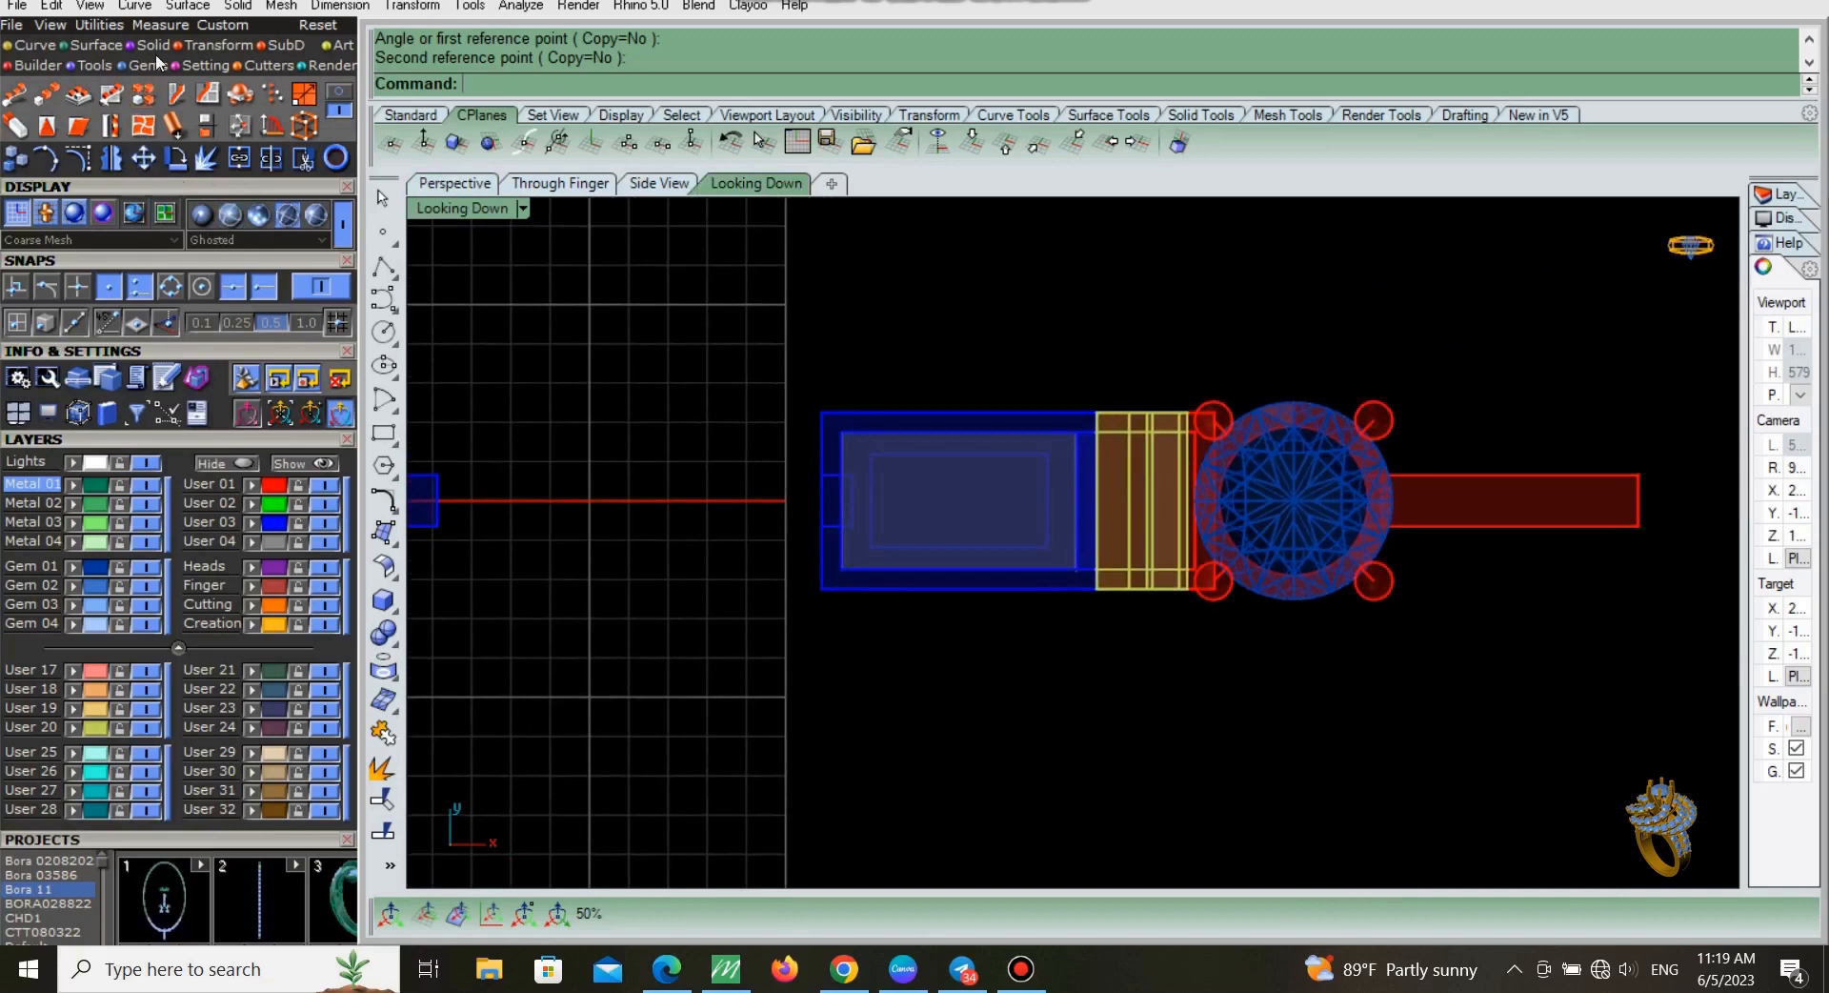
pyautogui.click(158, 63)
pyautogui.click(100, 129)
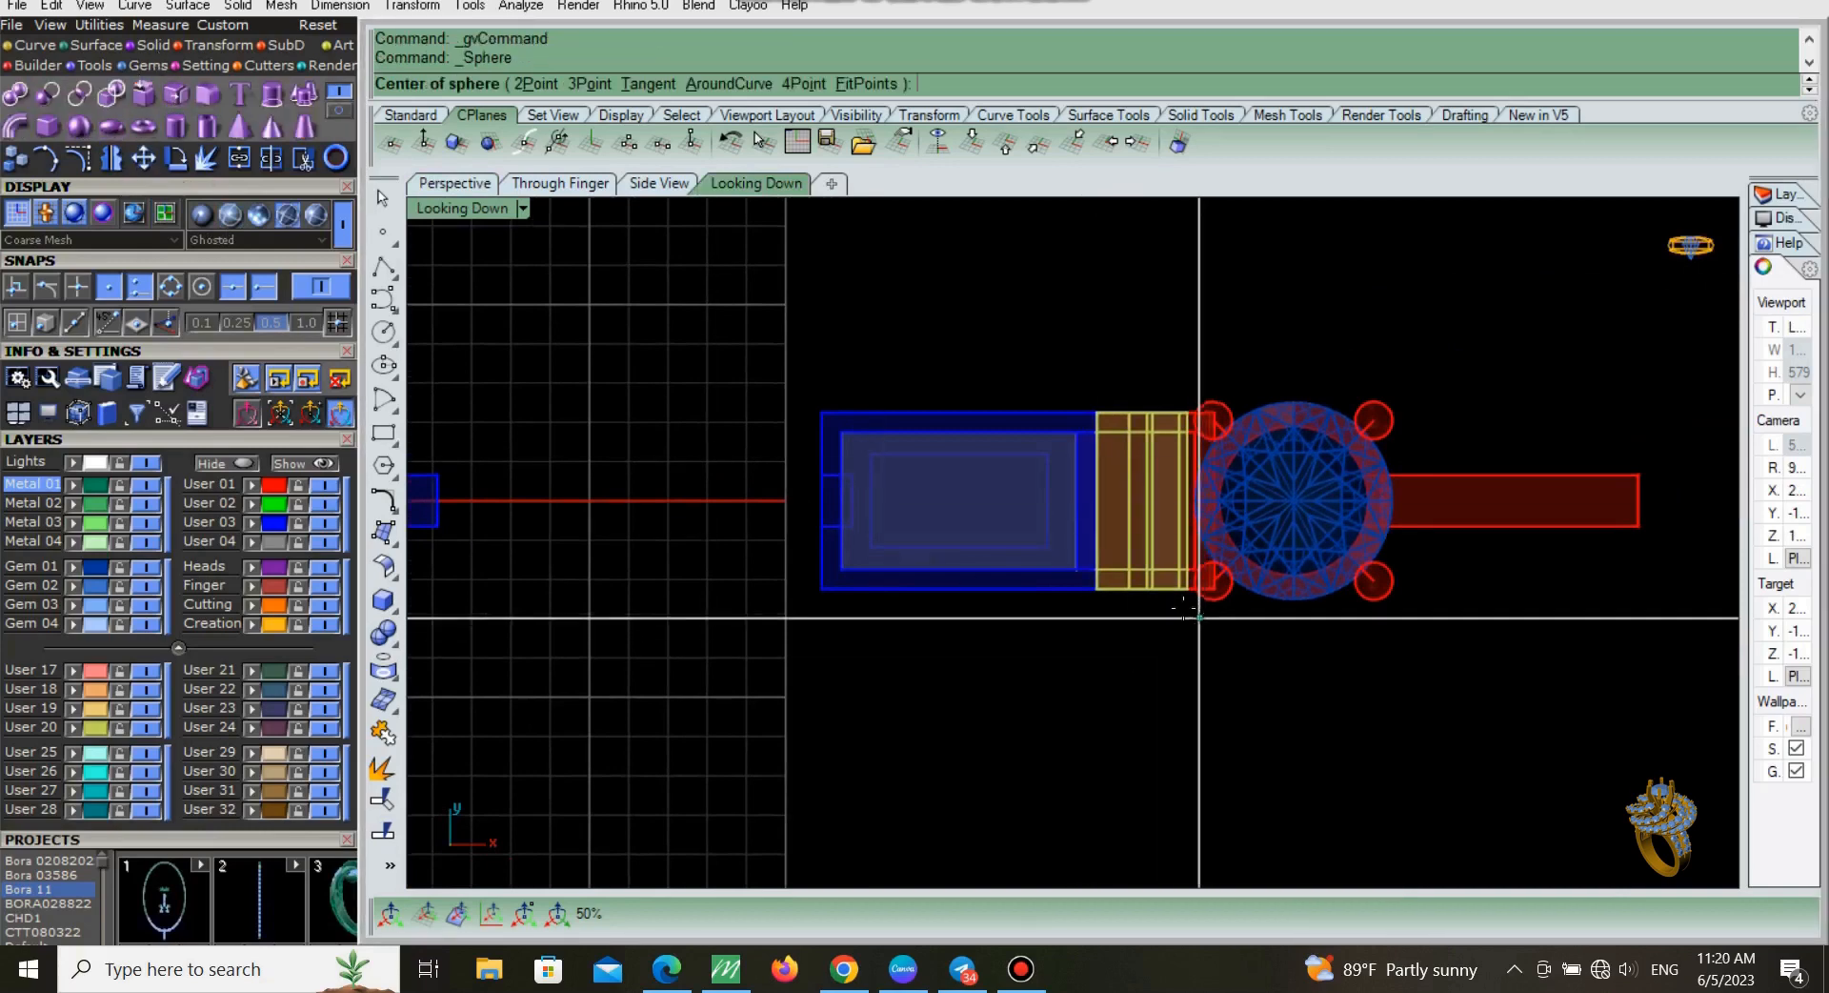
pyautogui.scroll(6, 1290, 581)
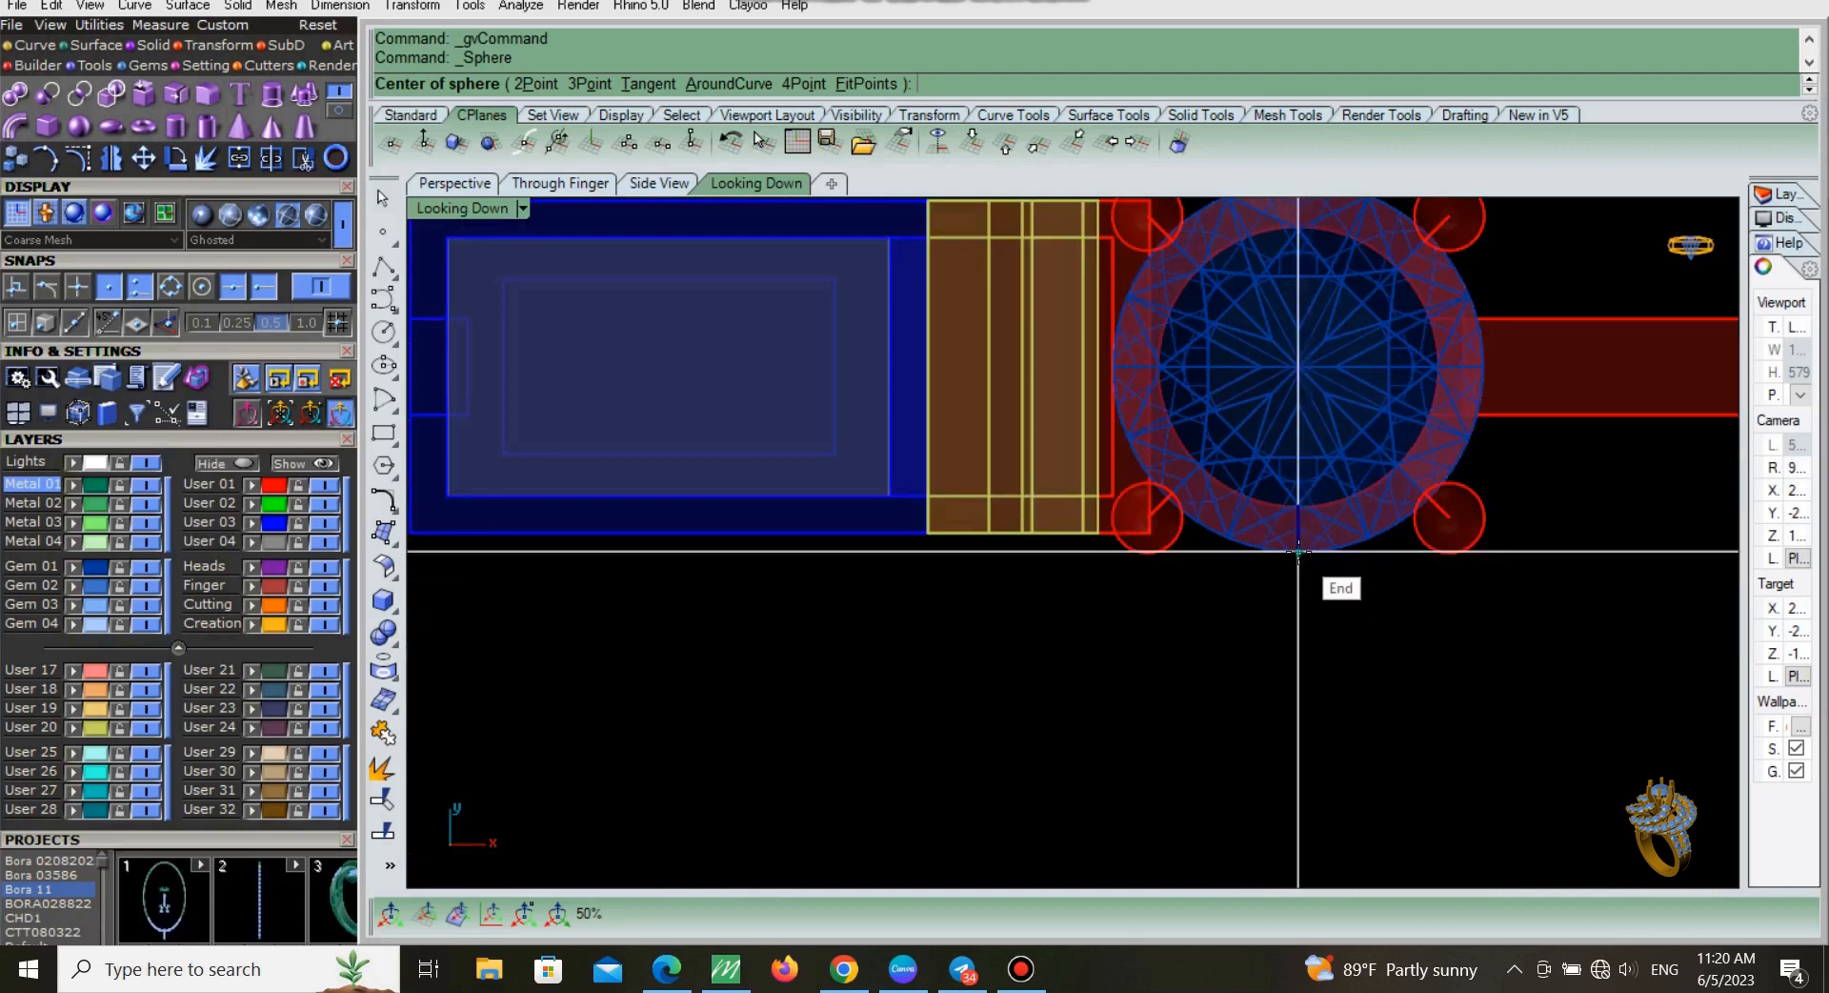
pyautogui.click(790, 532)
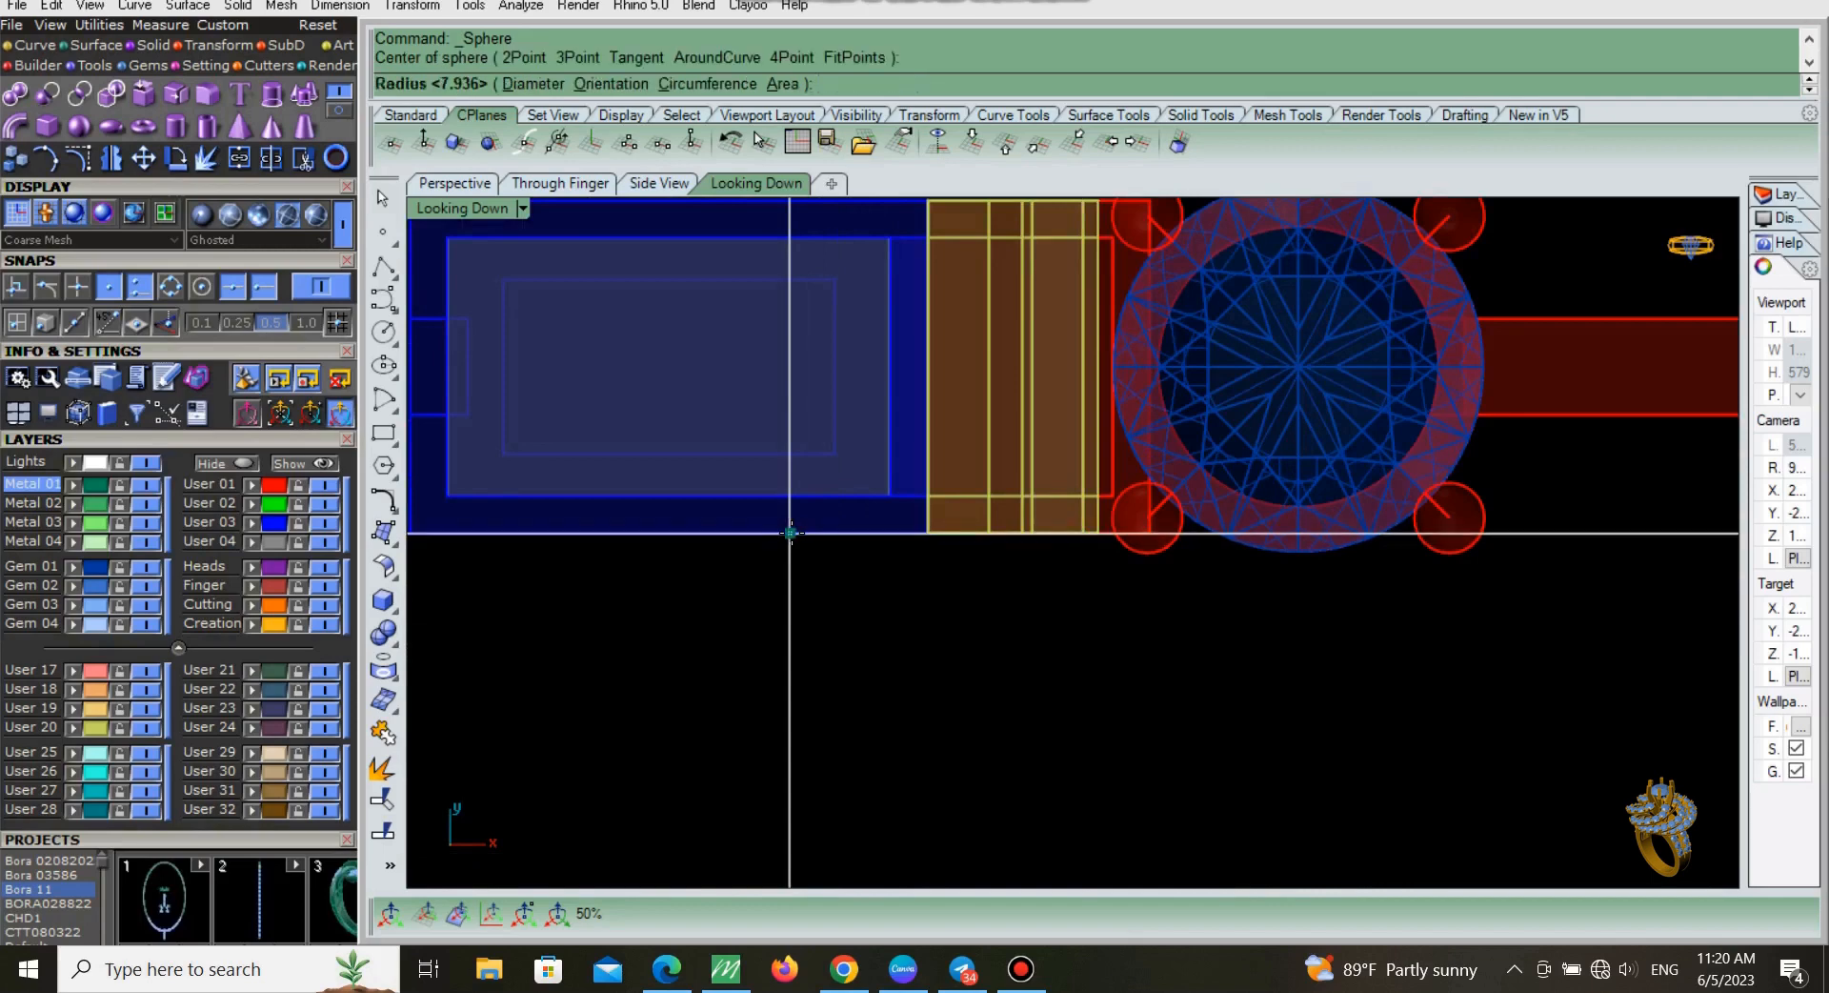
pyautogui.write('1.5')
pyautogui.press('Return')
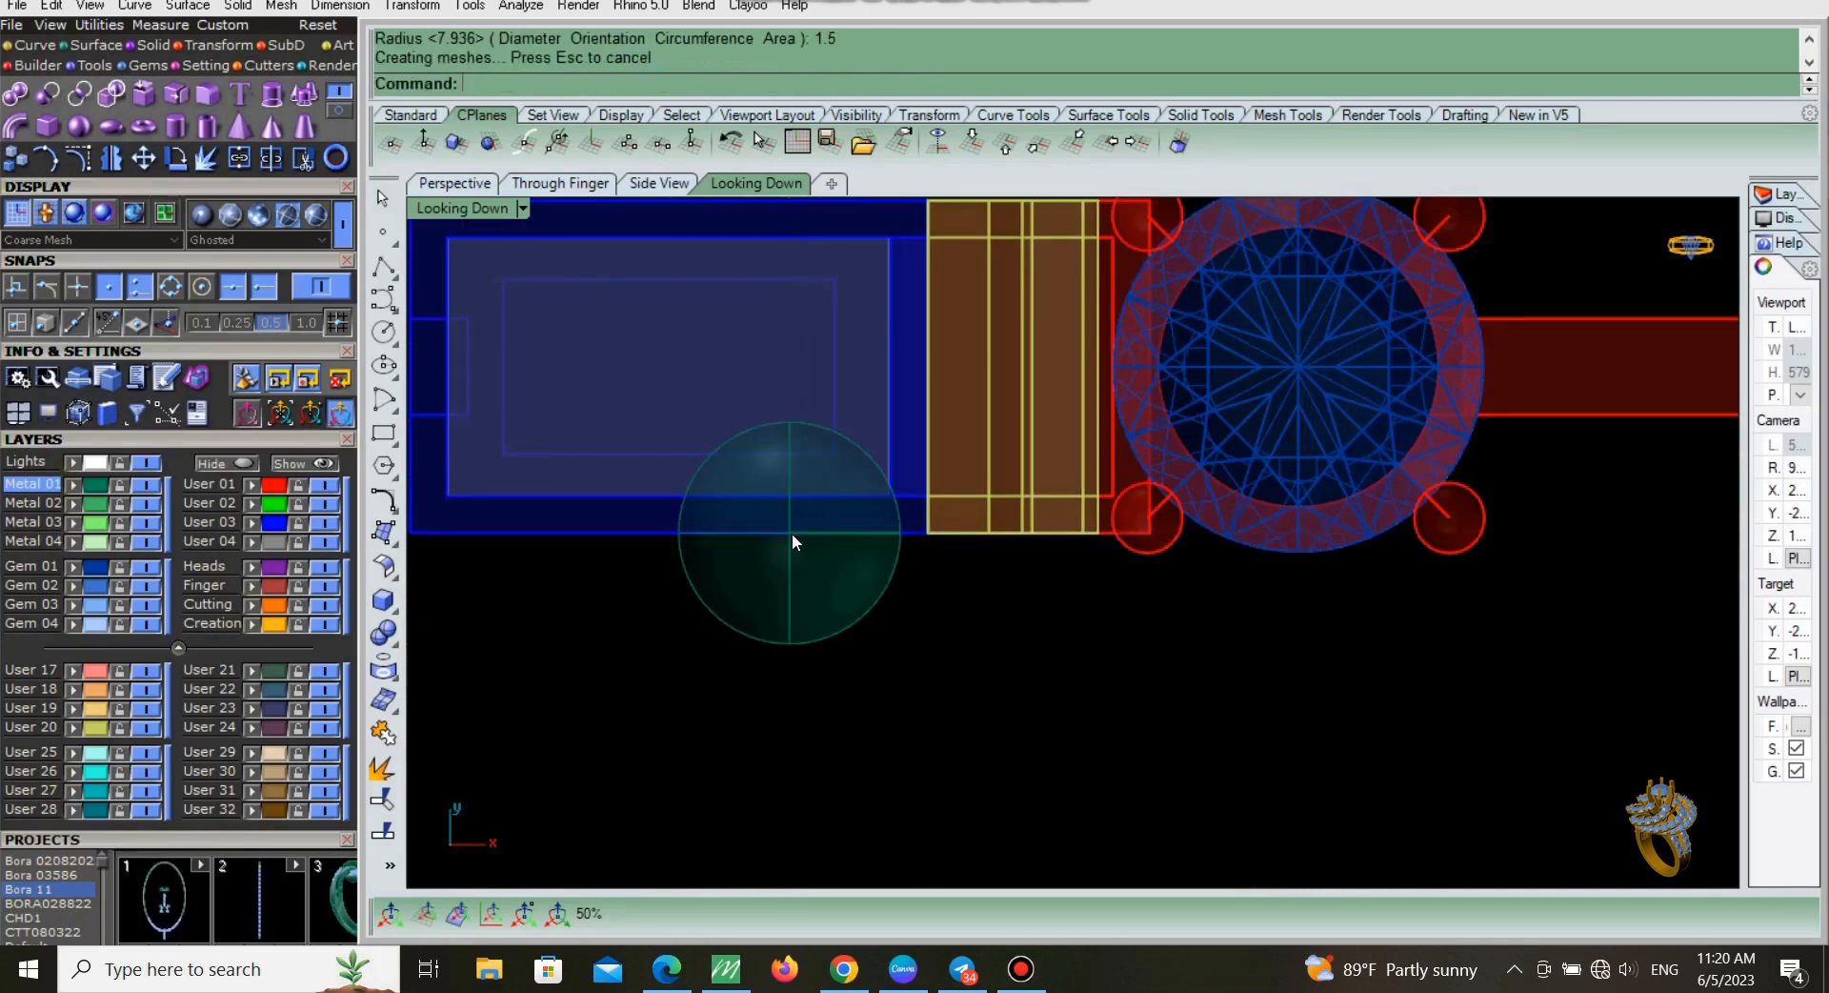
# Step: Replace the sphere with one of radius 0.6, centred on the clasp box's long outer edge
pyautogui.click(803, 639)
pyautogui.moveTo(810, 634); pyautogui.dragTo(854, 655, button='right')
pyautogui.press('Delete')
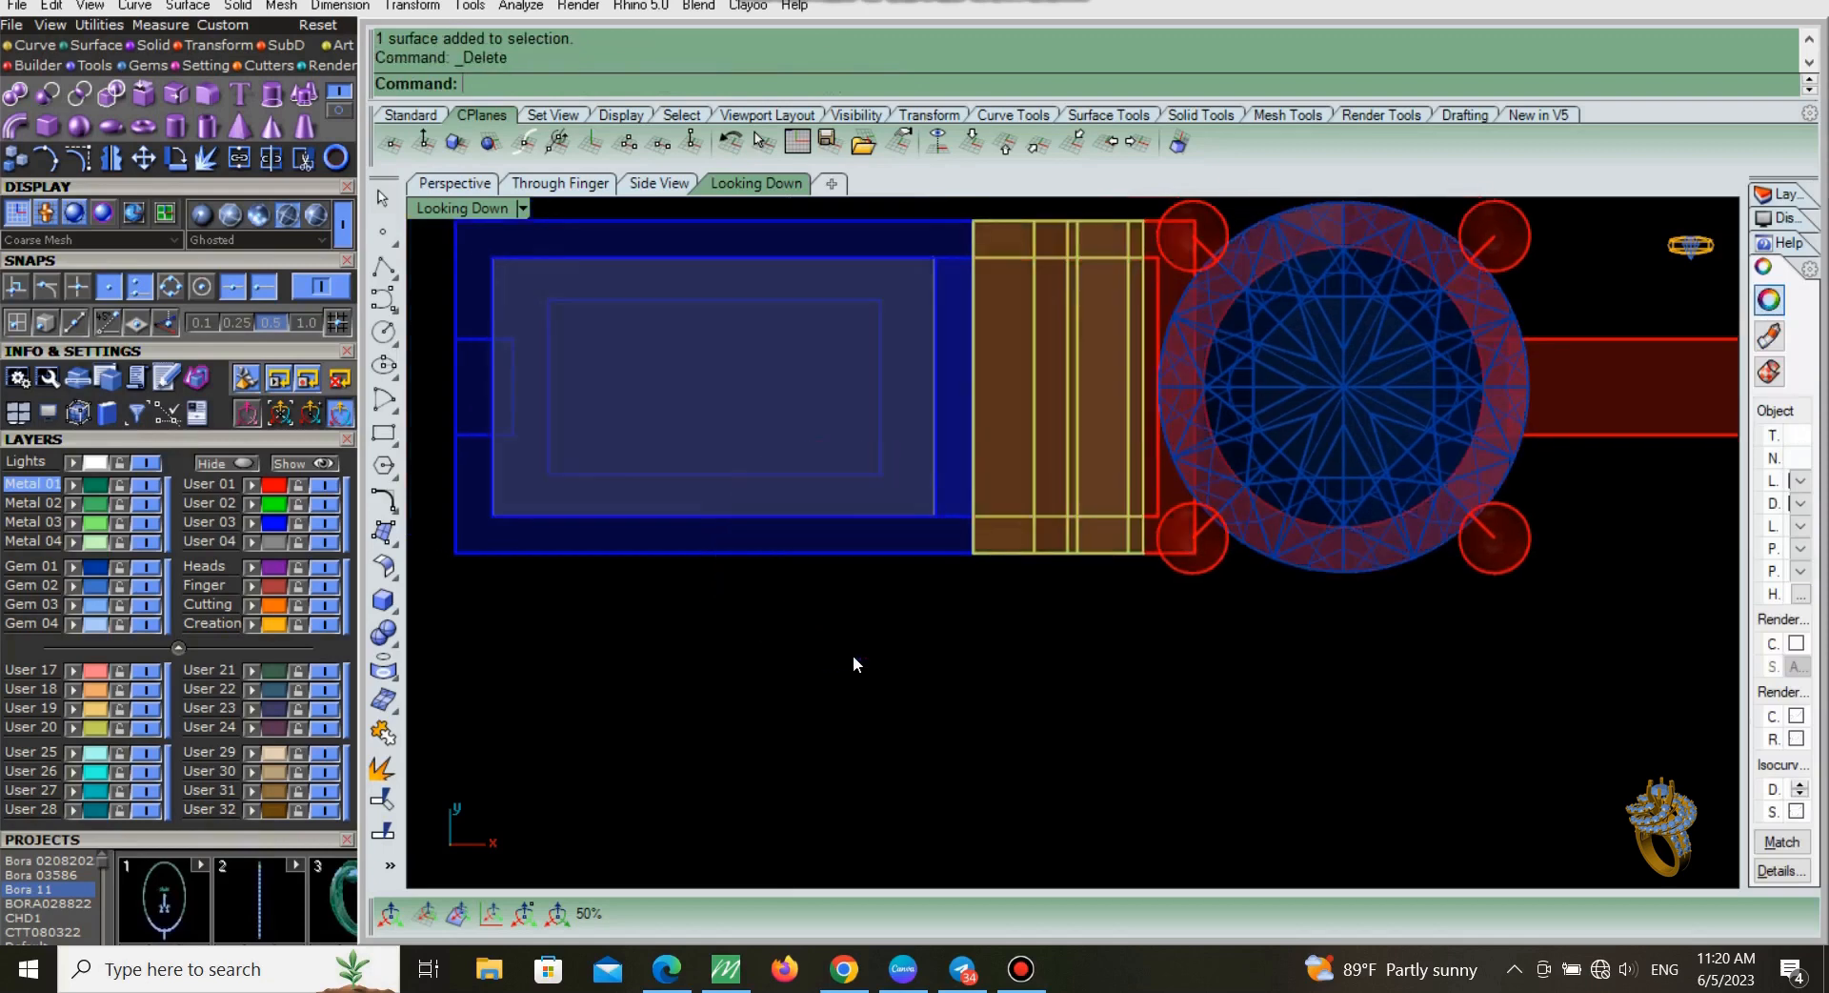
pyautogui.rightClick(853, 654)
pyautogui.click(799, 553)
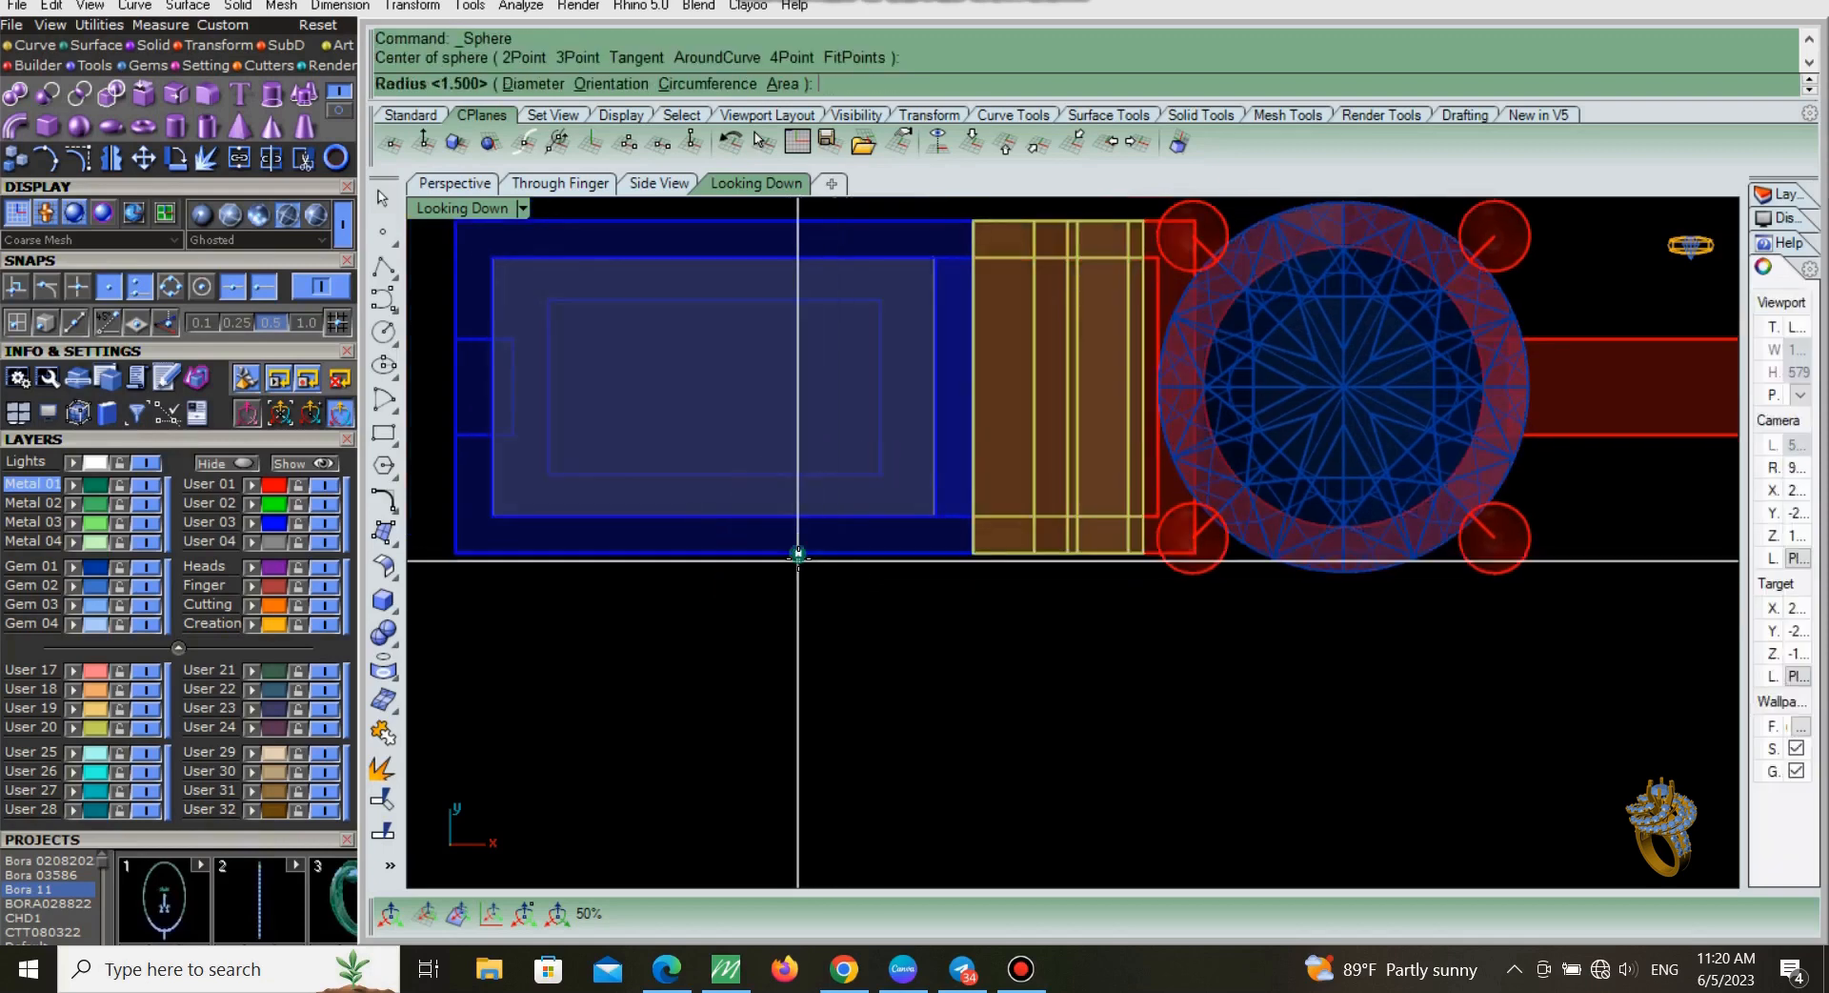
pyautogui.press('Return')
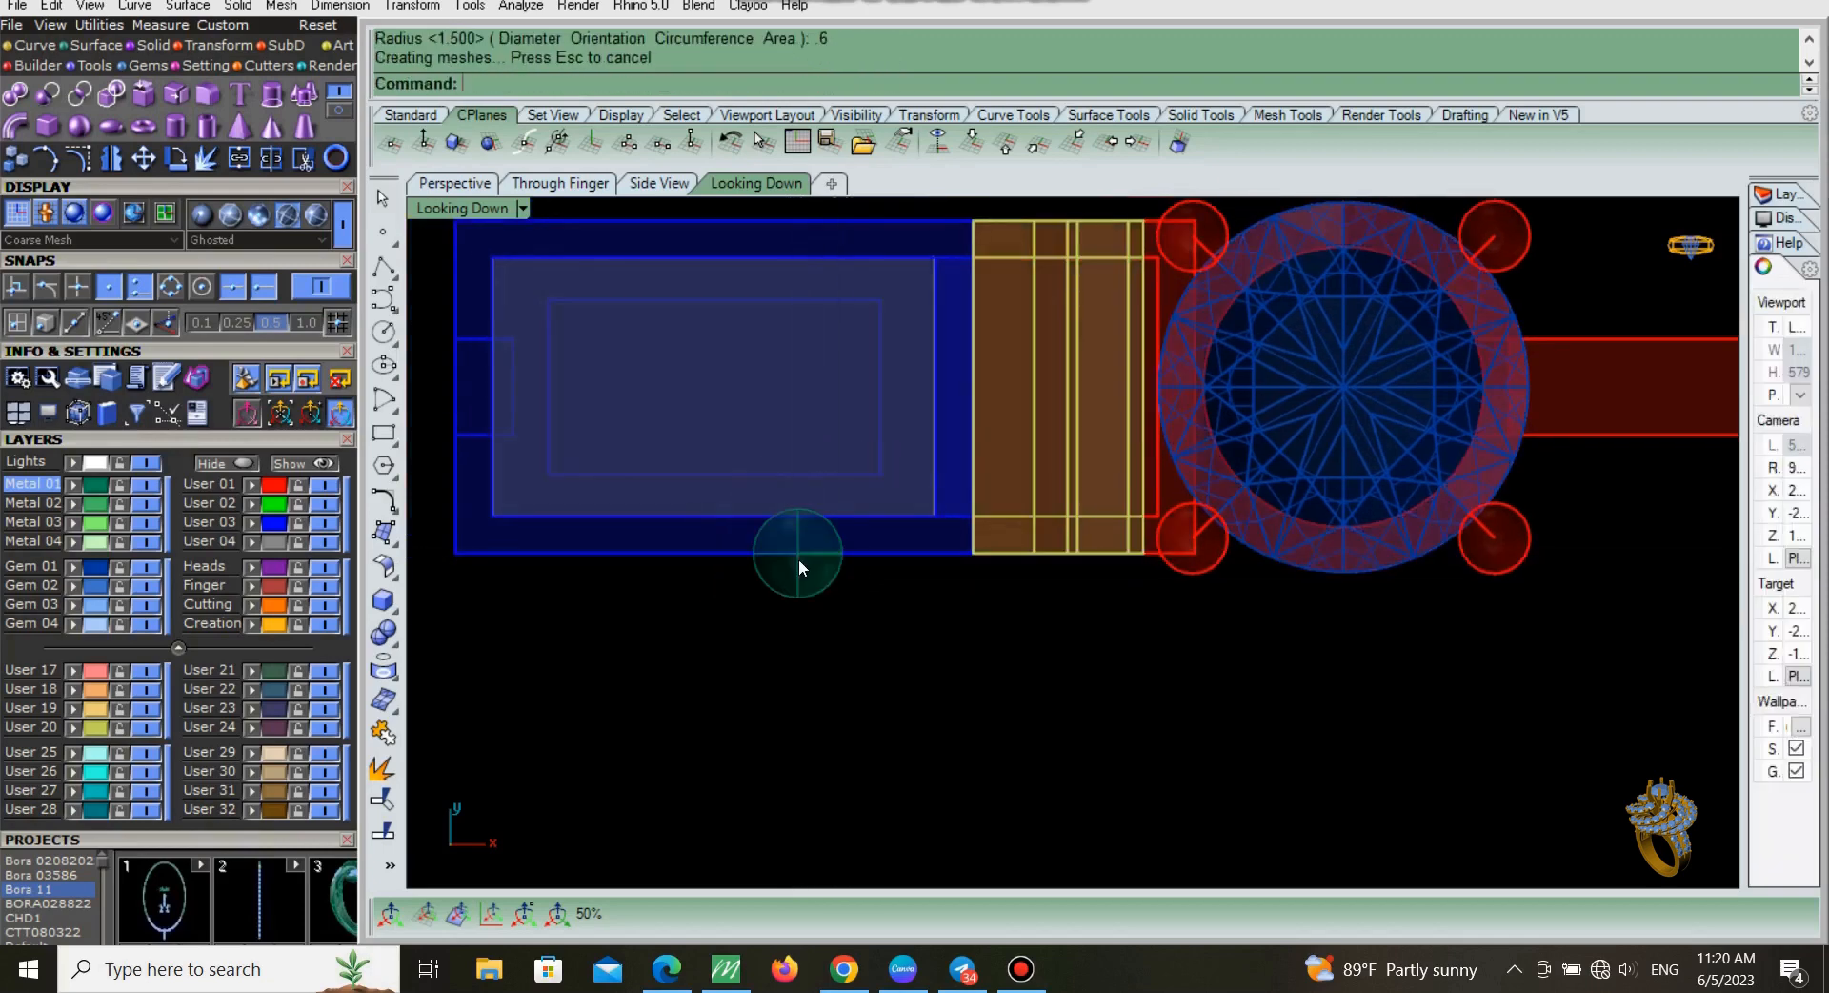
# Step: Move the small sphere outward in the Looking Down view until it sits just beyond the clasp box's long outer edge
pyautogui.click(826, 579)
pyautogui.moveTo(797, 484); pyautogui.dragTo(804, 525)
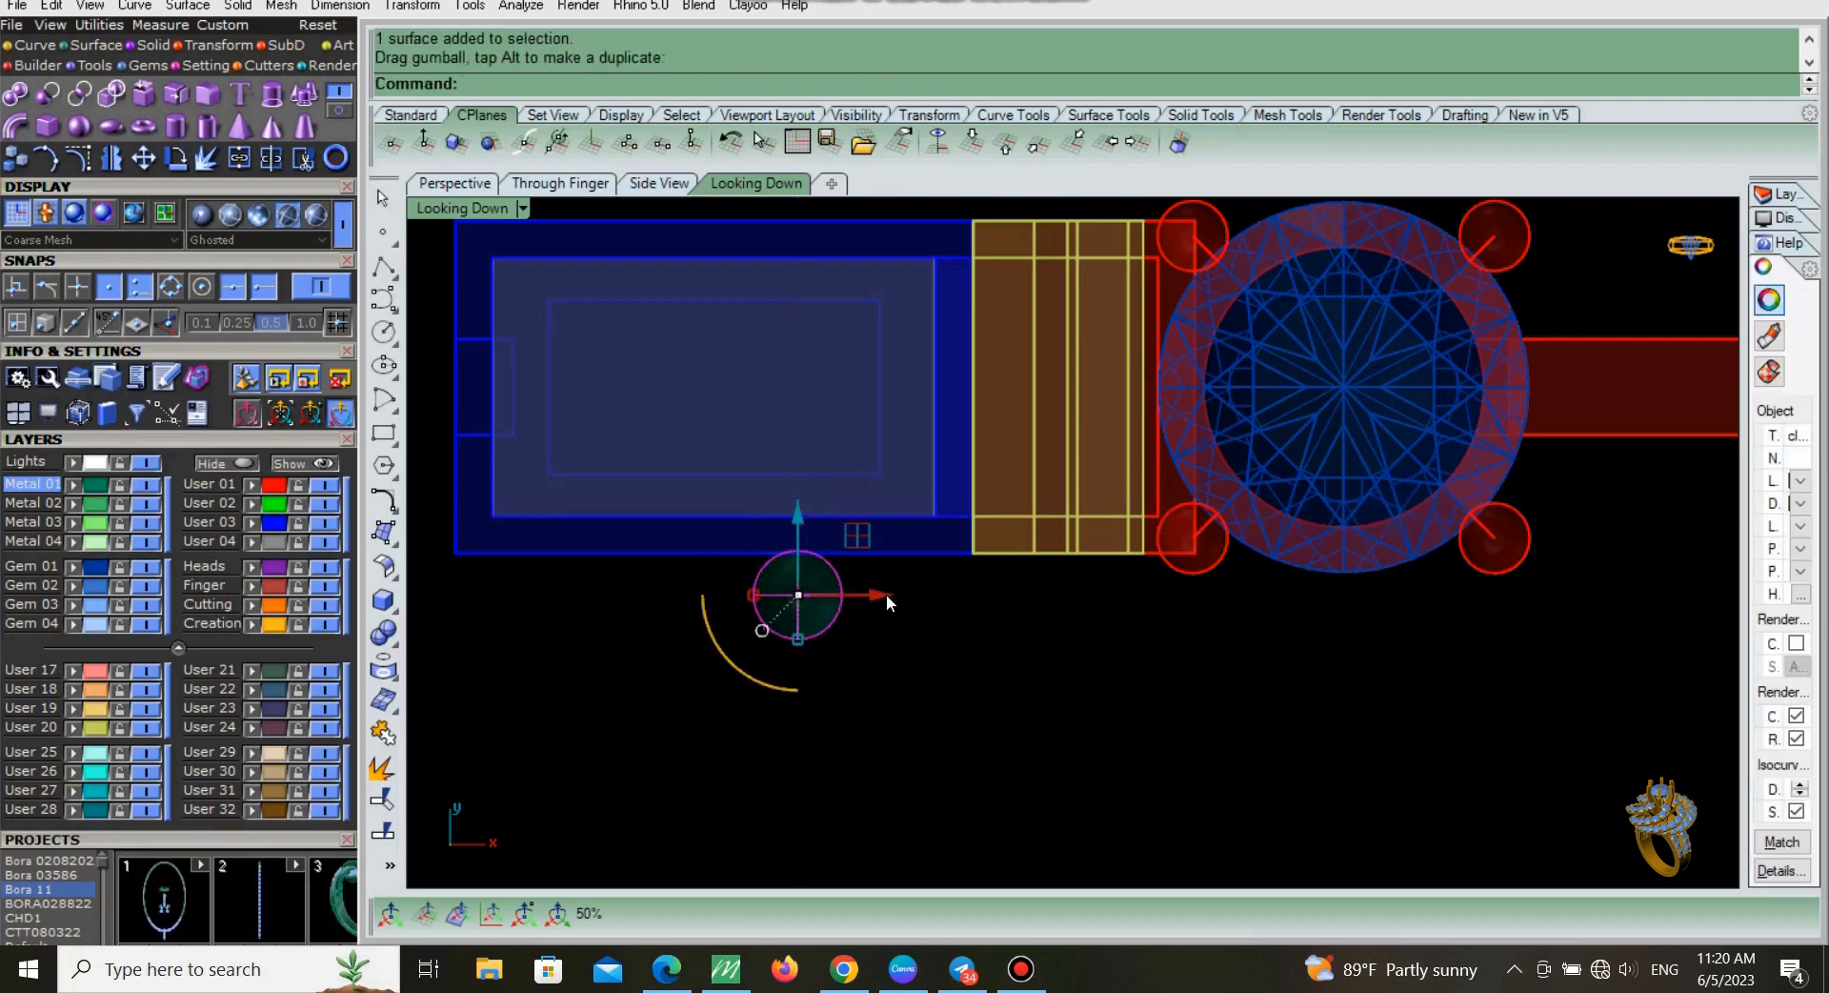
pyautogui.moveTo(886, 593); pyautogui.dragTo(887, 593)
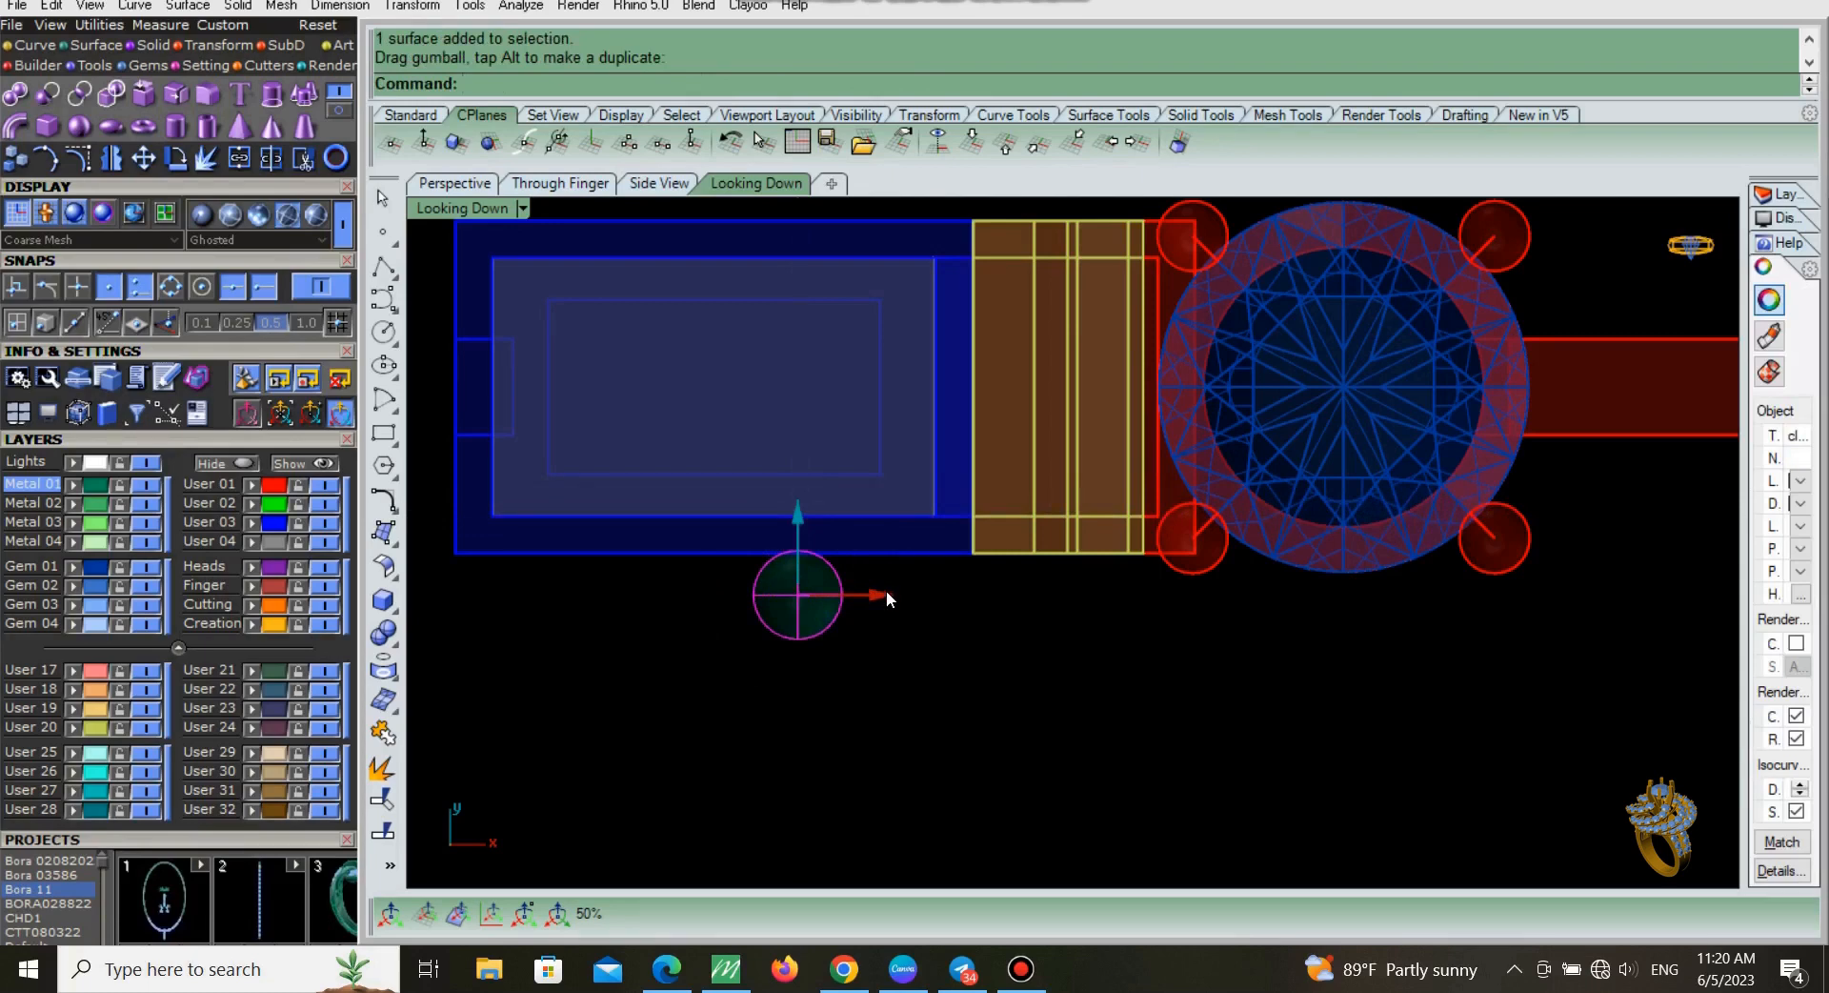
pyautogui.moveTo(886, 593); pyautogui.dragTo(886, 593)
pyautogui.click(973, 692)
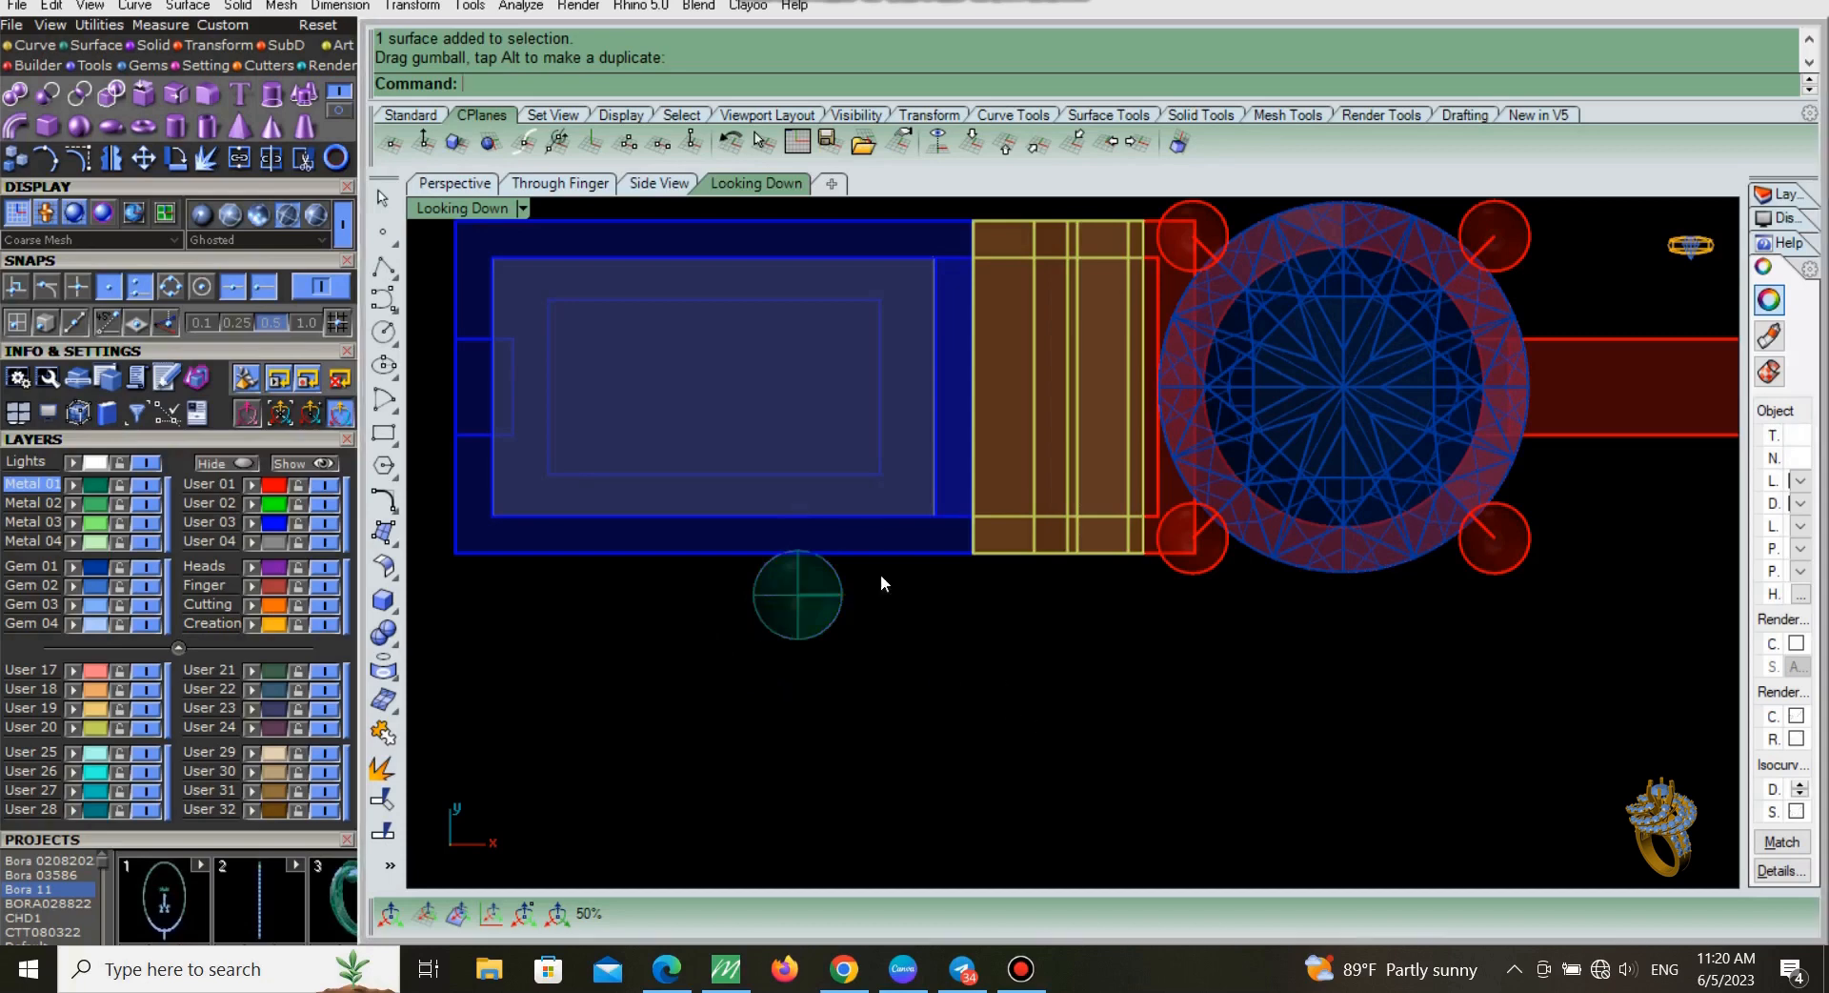
# Step: Draw a circle of diameter 0.8 centred on the midpoint of the thumb piece's outer edge
pyautogui.click(387, 333)
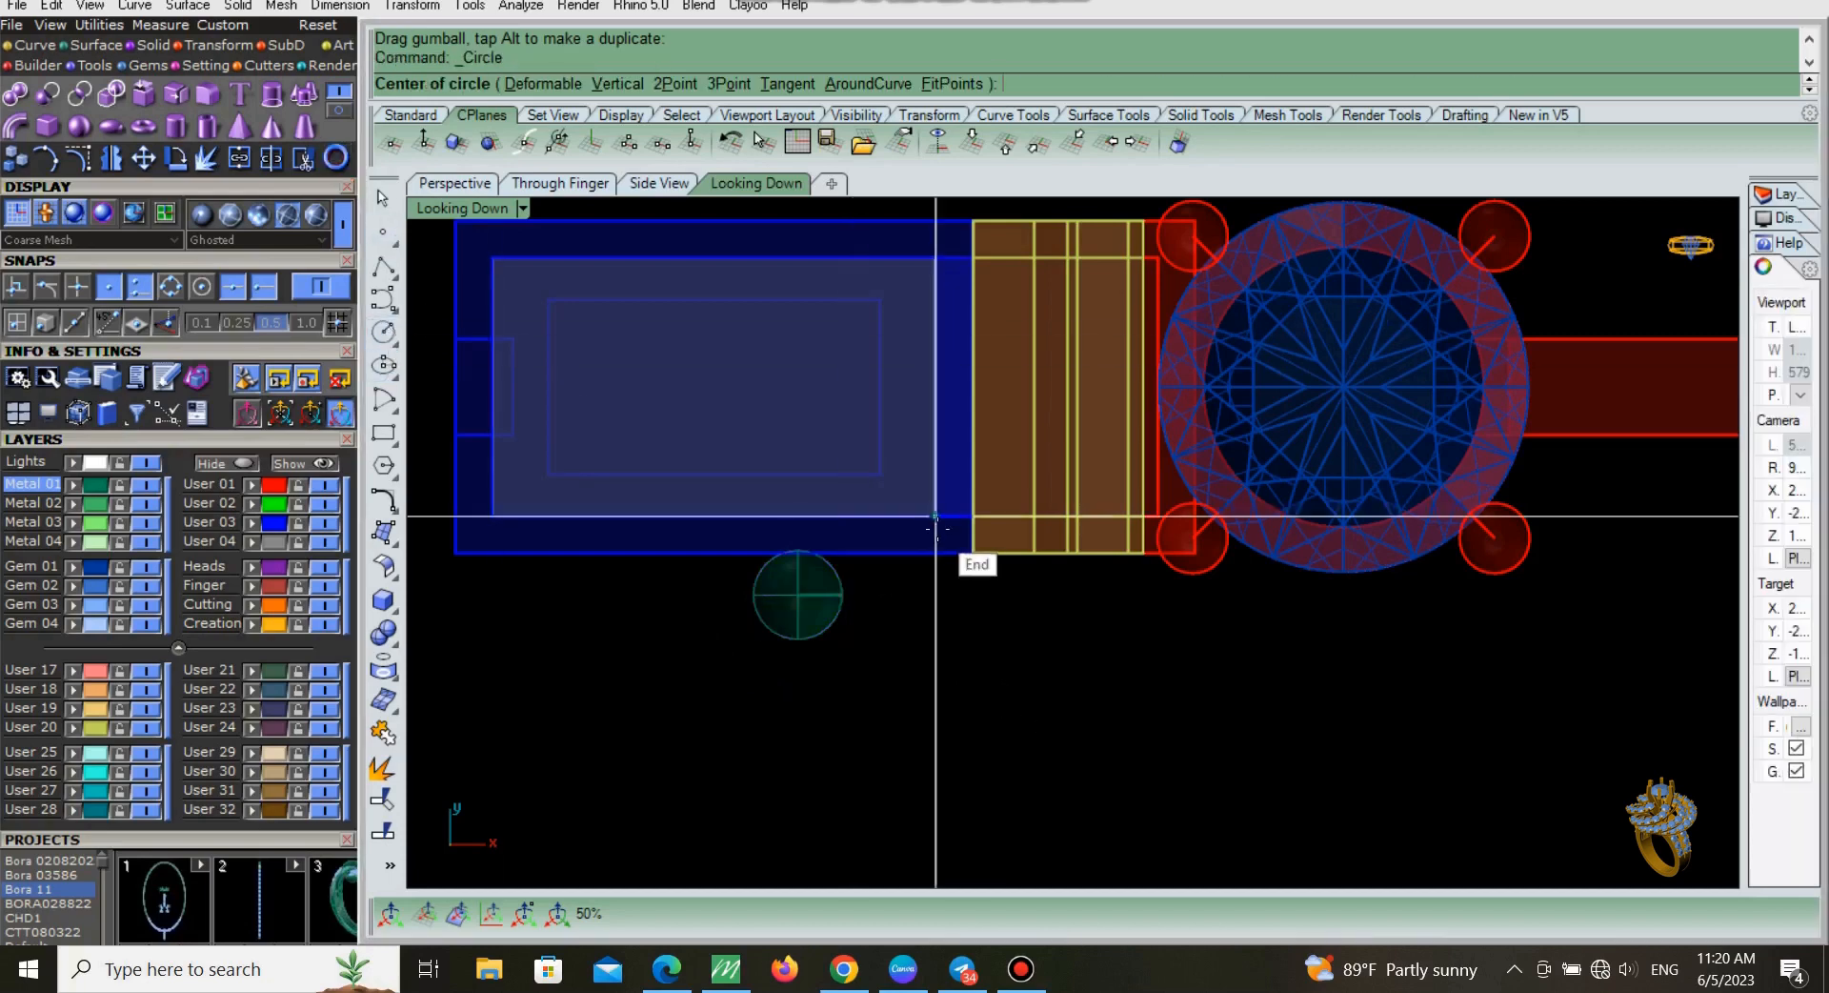
pyautogui.click(1058, 553)
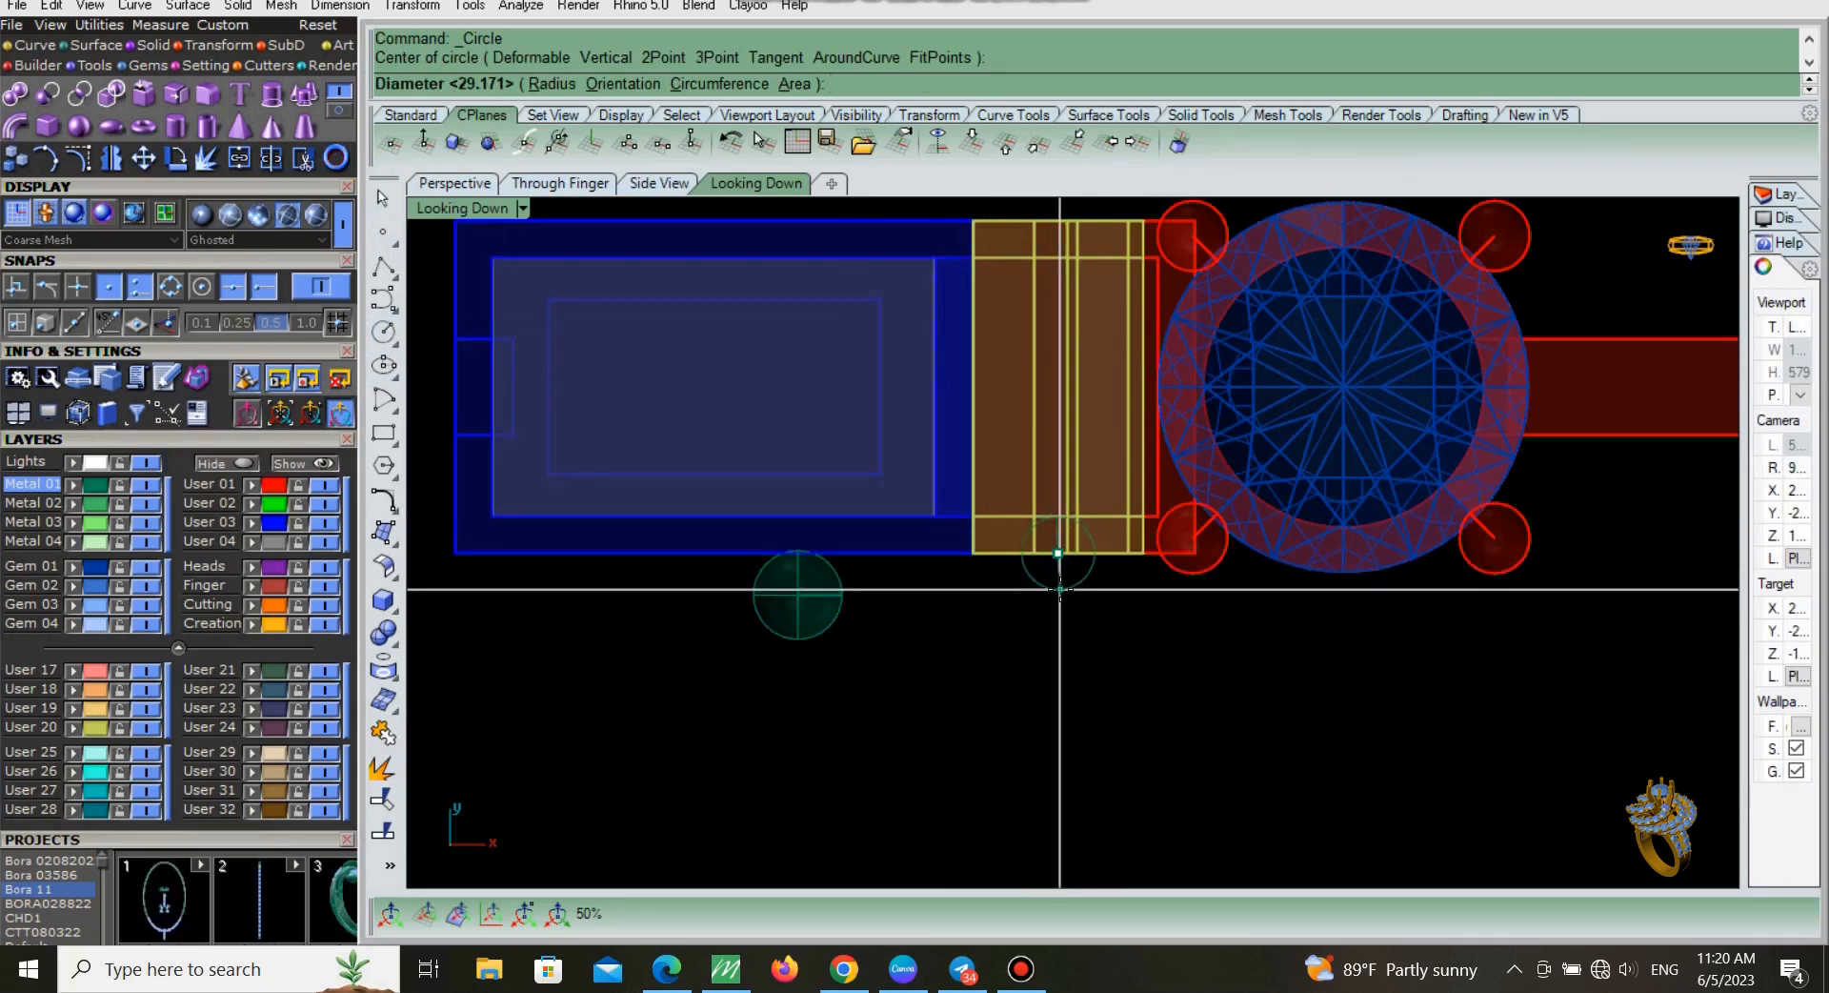
pyautogui.press('Return')
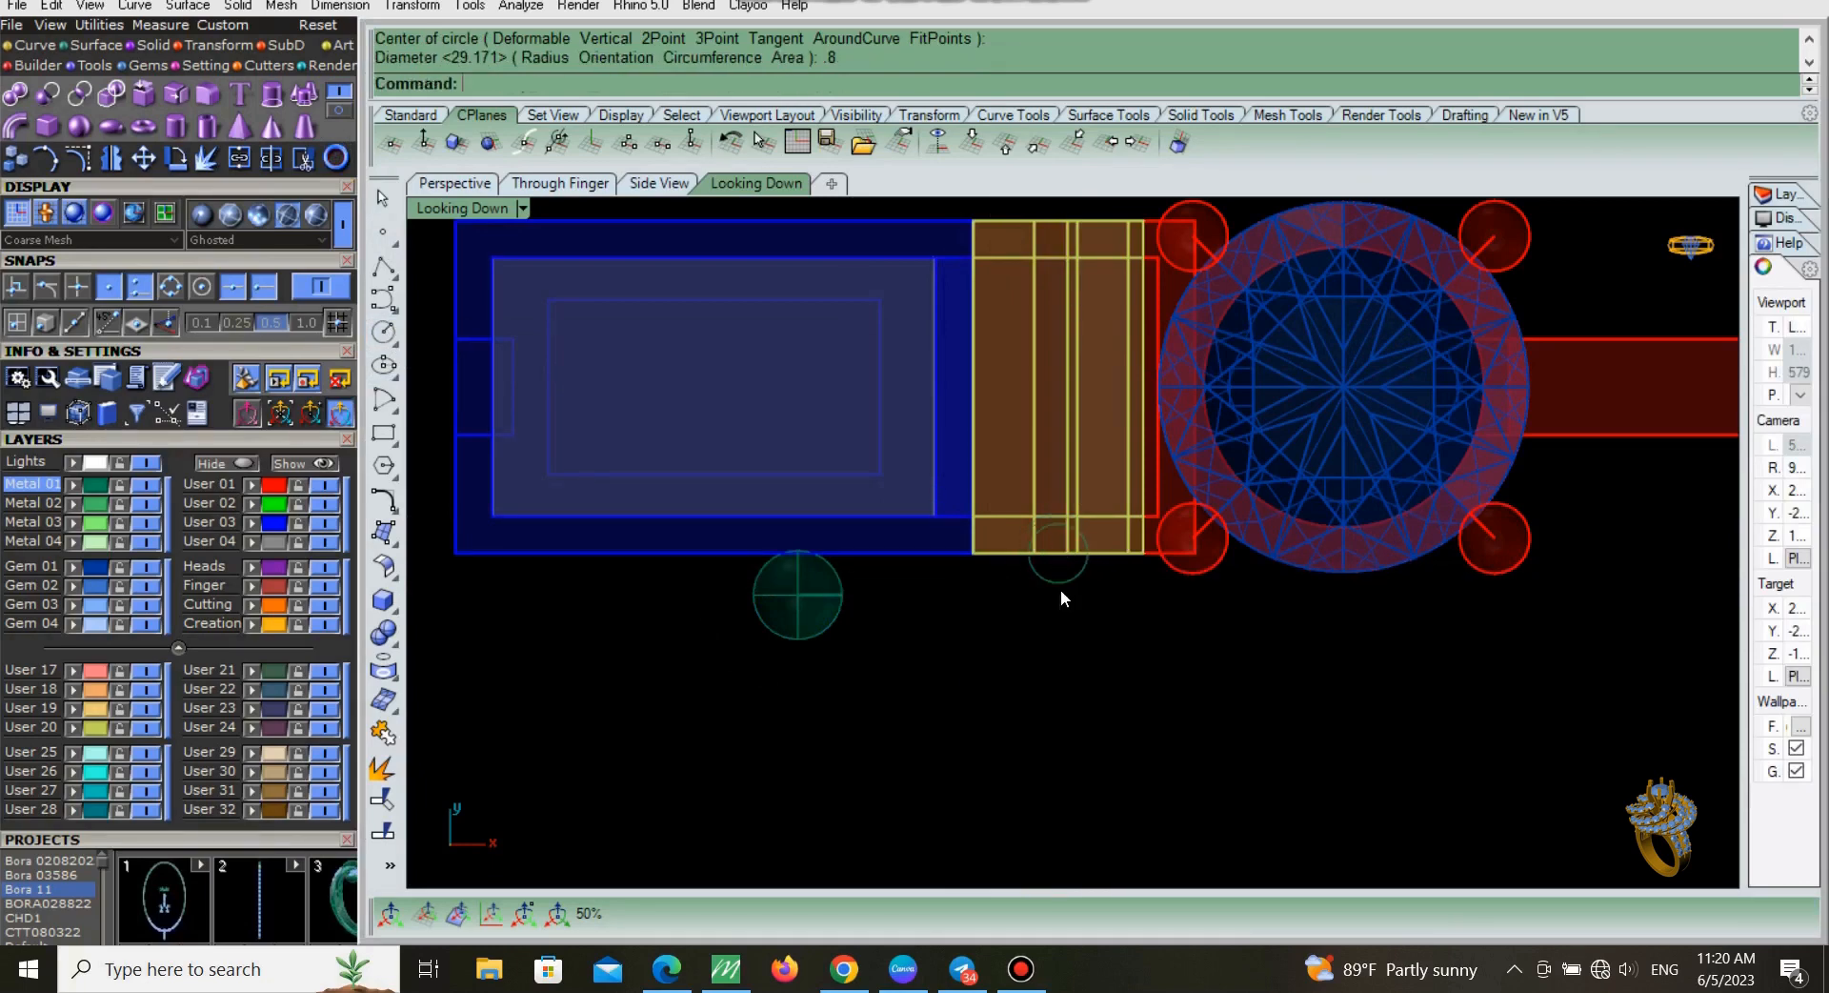
# Step: Replace the circle with one of diameter 0.5 at the same point and move it just outside the thumb piece's edge
pyautogui.click(1078, 576)
pyautogui.moveTo(1078, 575); pyautogui.dragTo(1134, 631, button='right')
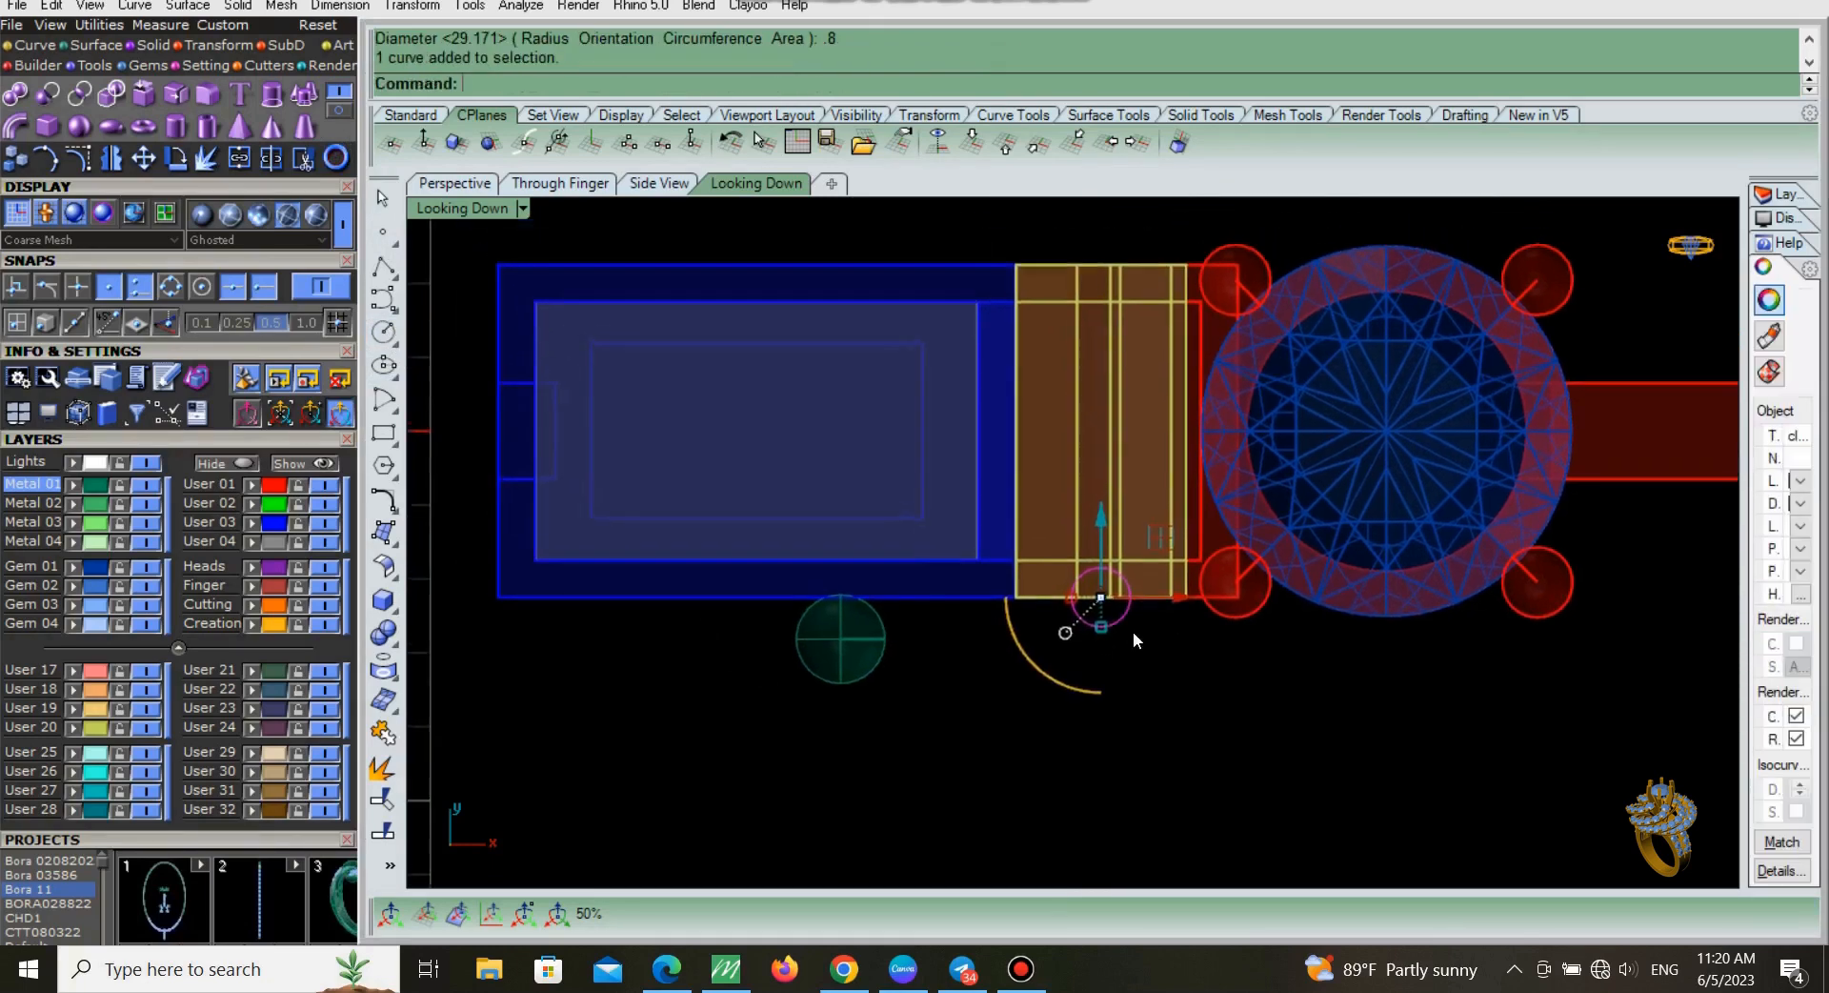
pyautogui.press('Delete')
pyautogui.press('Return')
pyautogui.click(1099, 596)
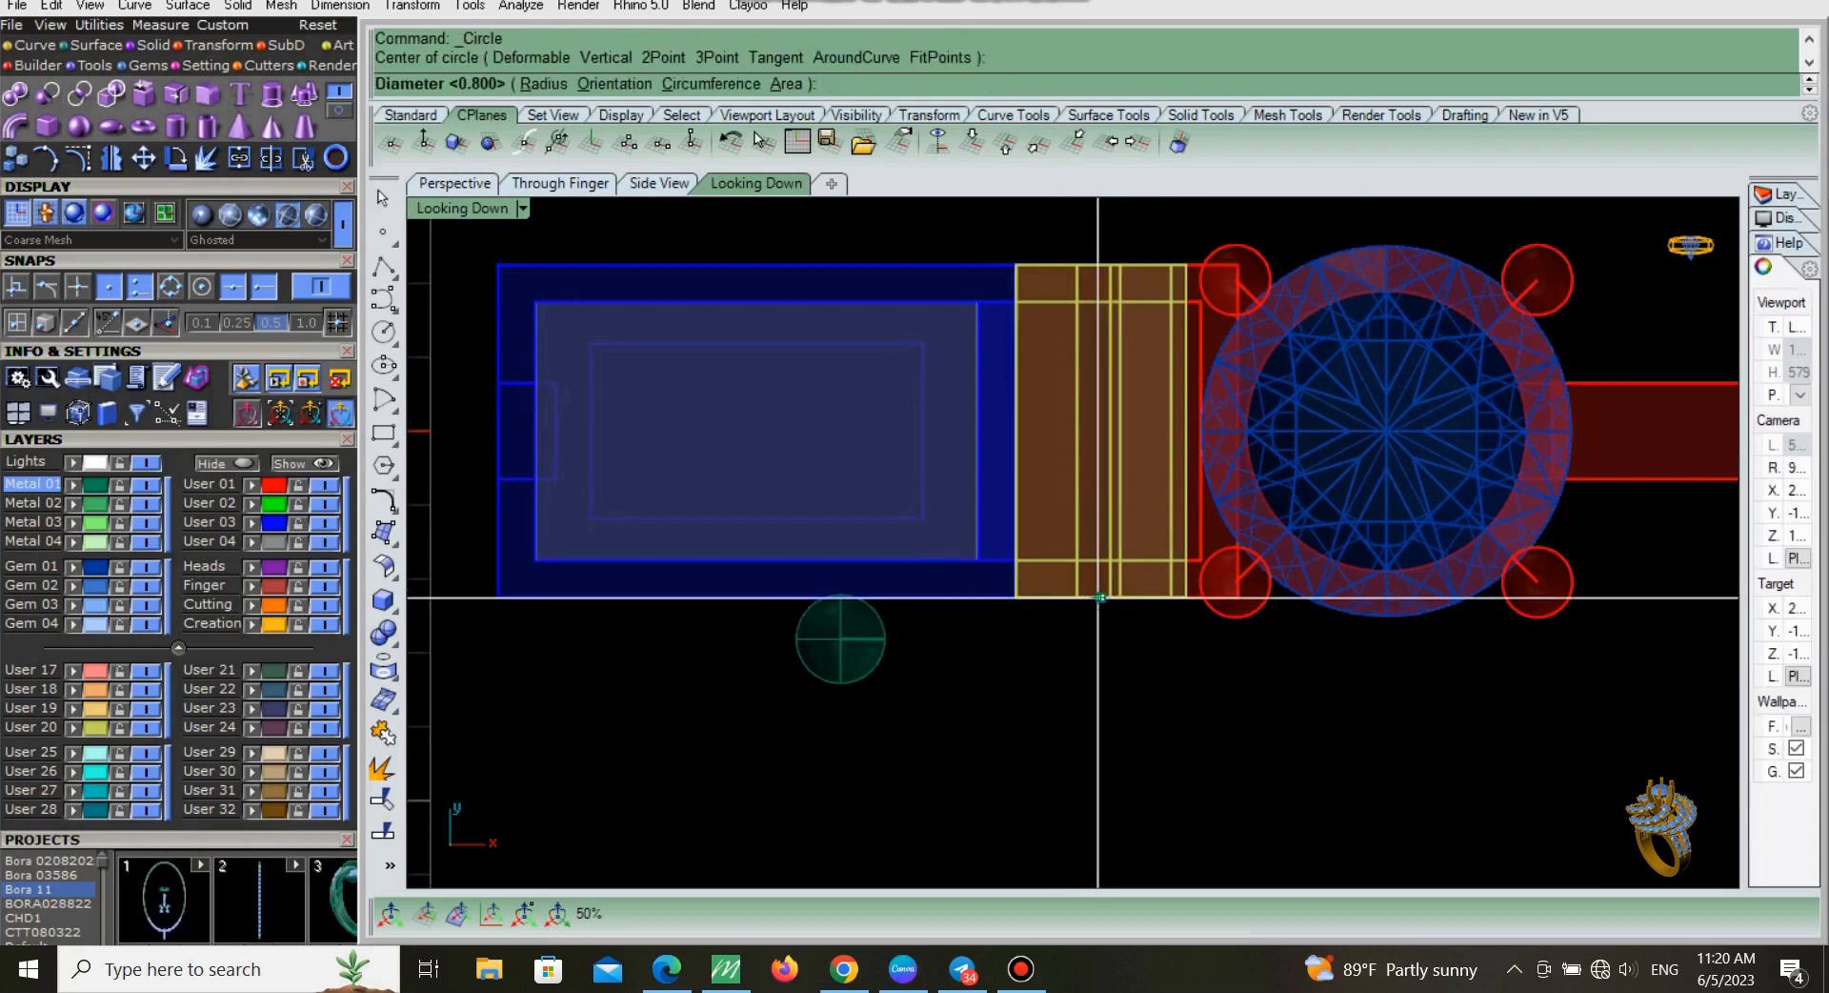
pyautogui.write('.5')
pyautogui.press('Return')
pyautogui.click(1106, 607)
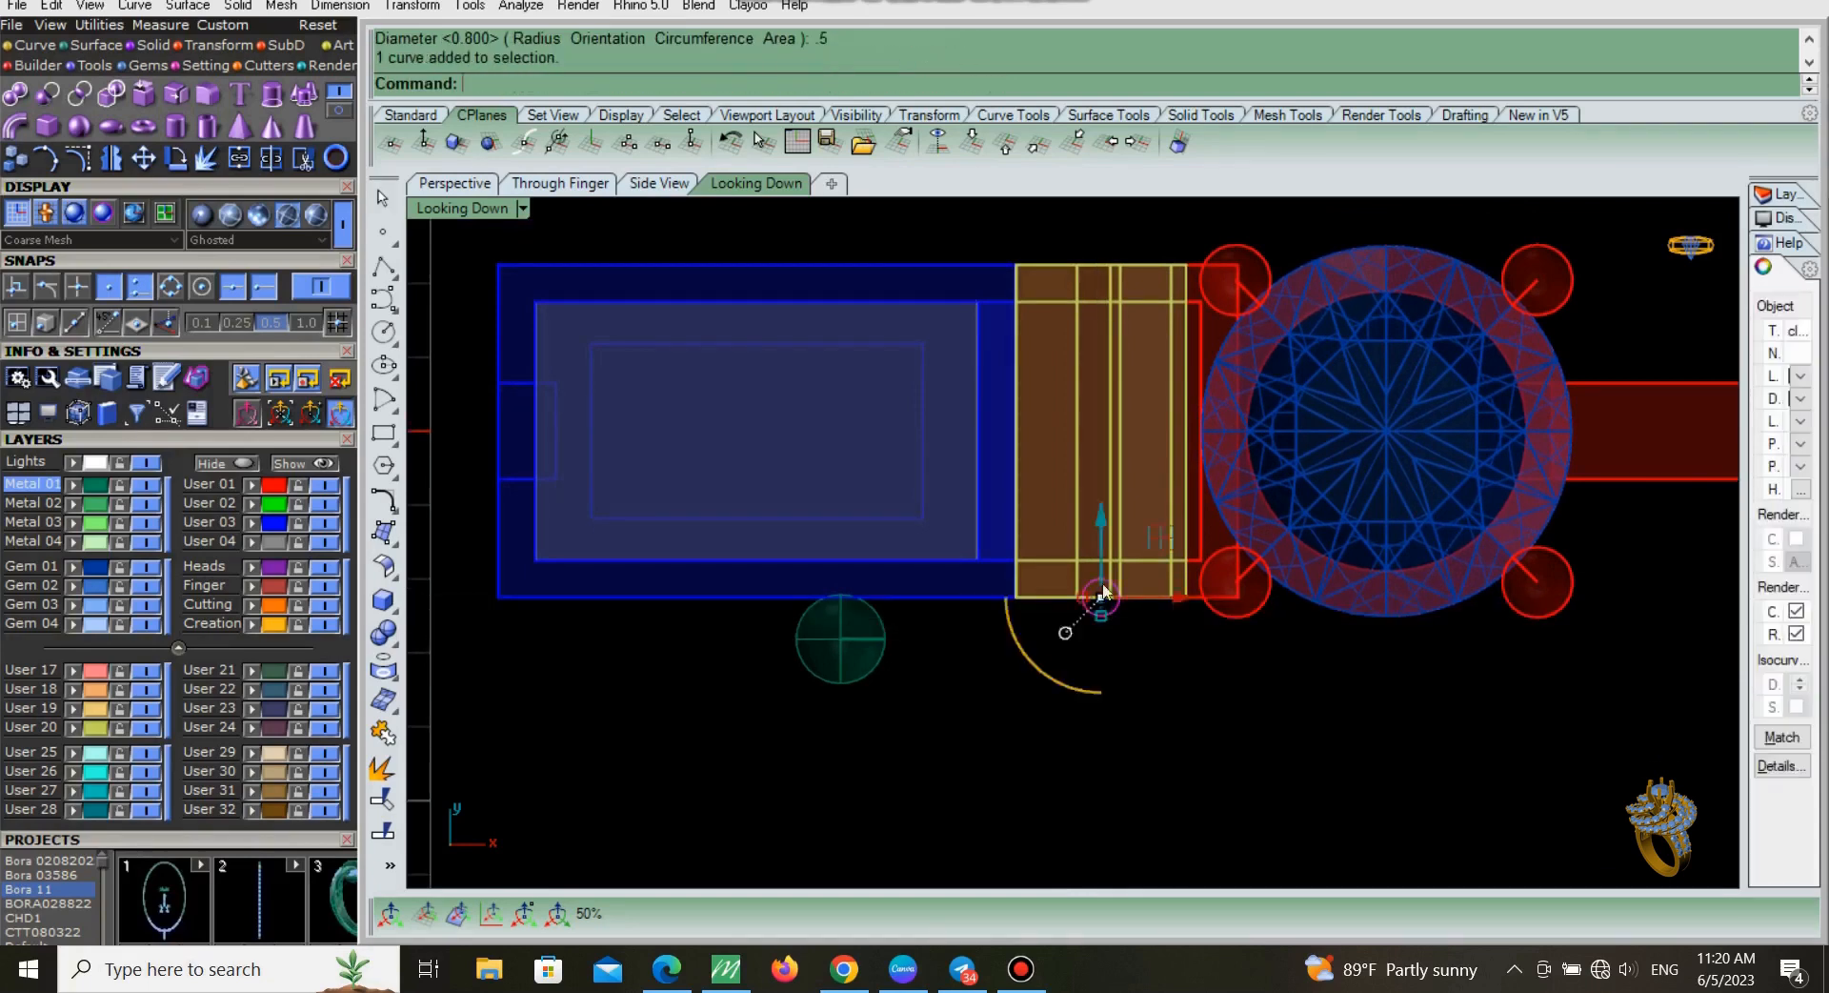
pyautogui.moveTo(1102, 553)
pyautogui.mouseDown()
pyautogui.moveTo(1103, 531)
pyautogui.moveTo(1108, 545)
pyautogui.mouseUp()
# Step: Try offsetting the small circle outward by 0.5, then undo the offset
pyautogui.scroll(4, 1111, 644)
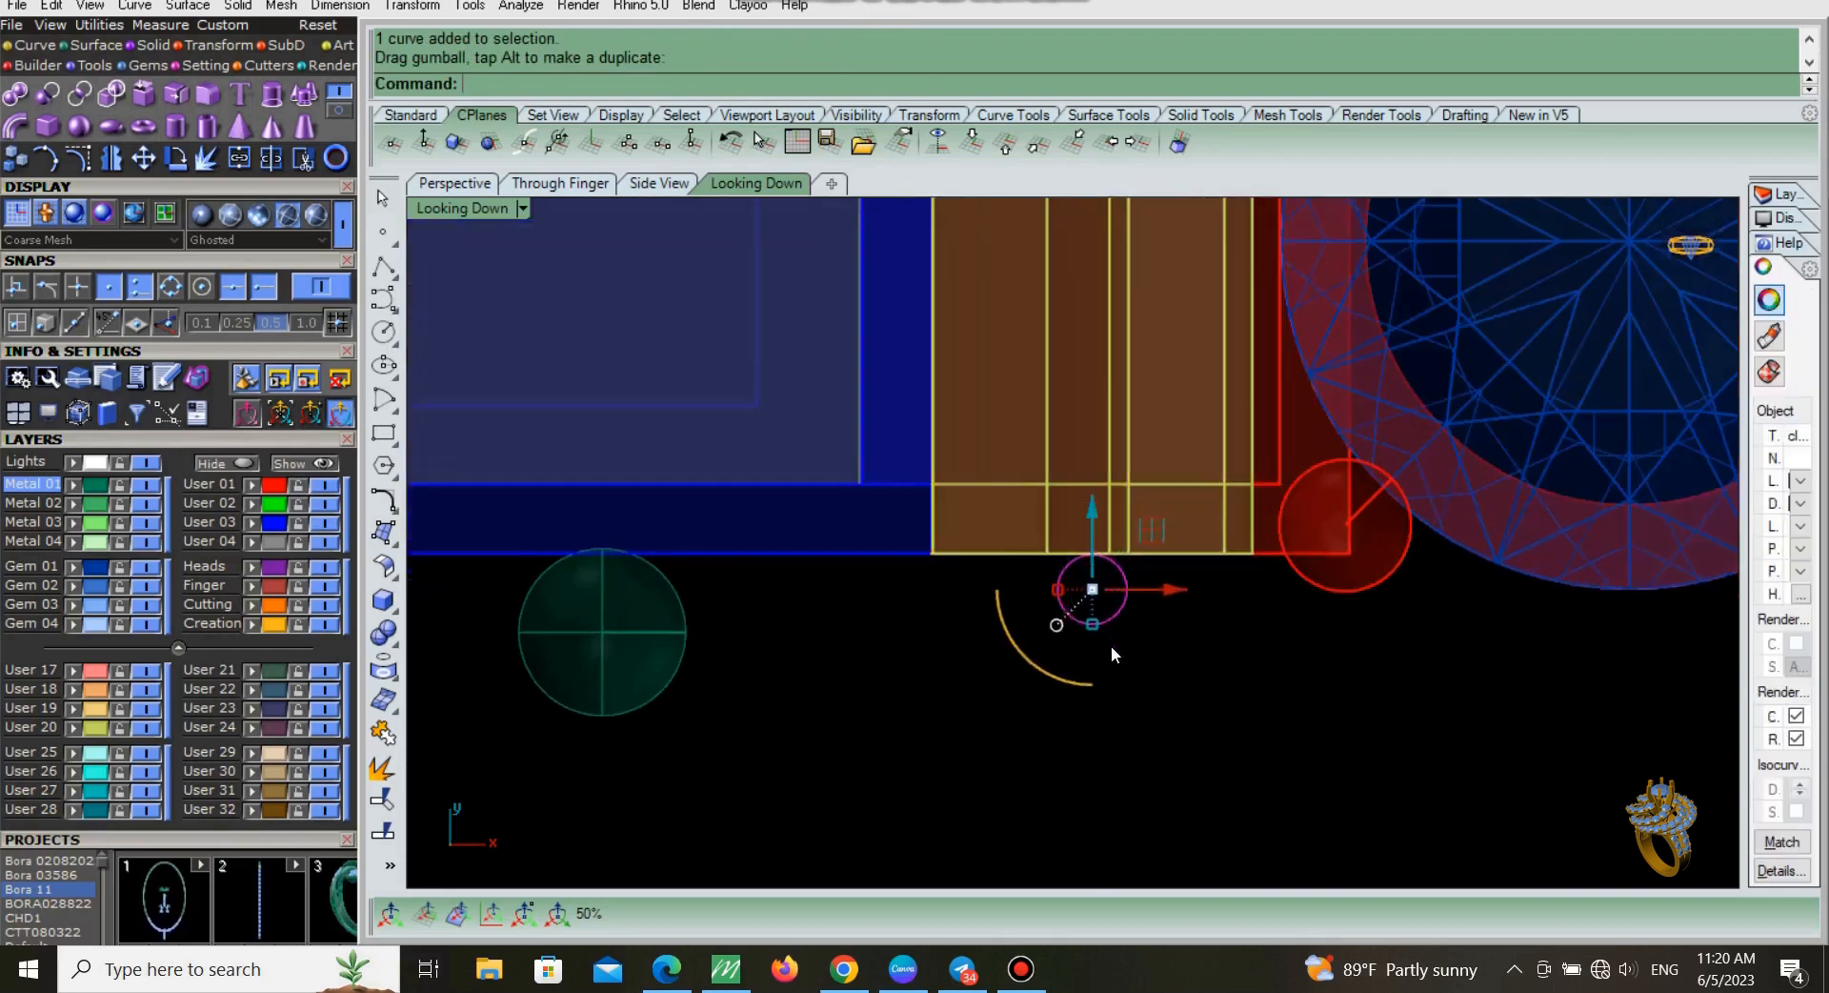
pyautogui.write('O1')
pyautogui.press('Return')
pyautogui.write('.5')
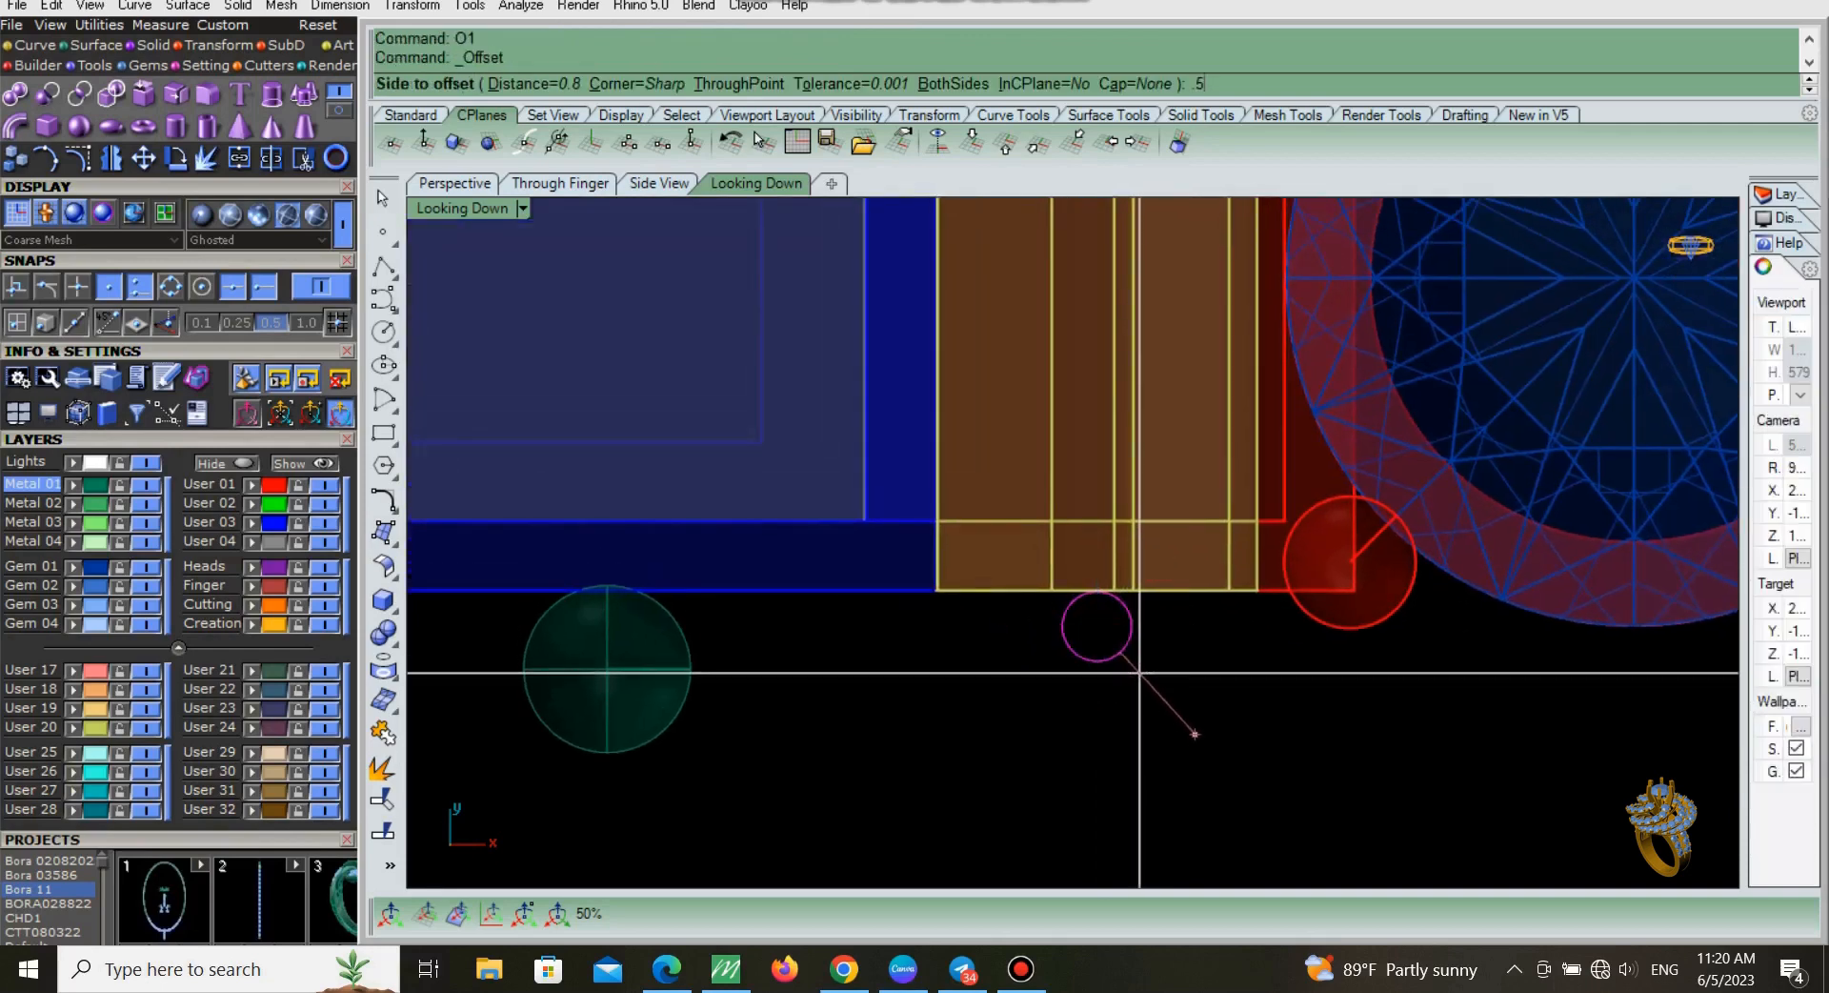
pyautogui.press('Return')
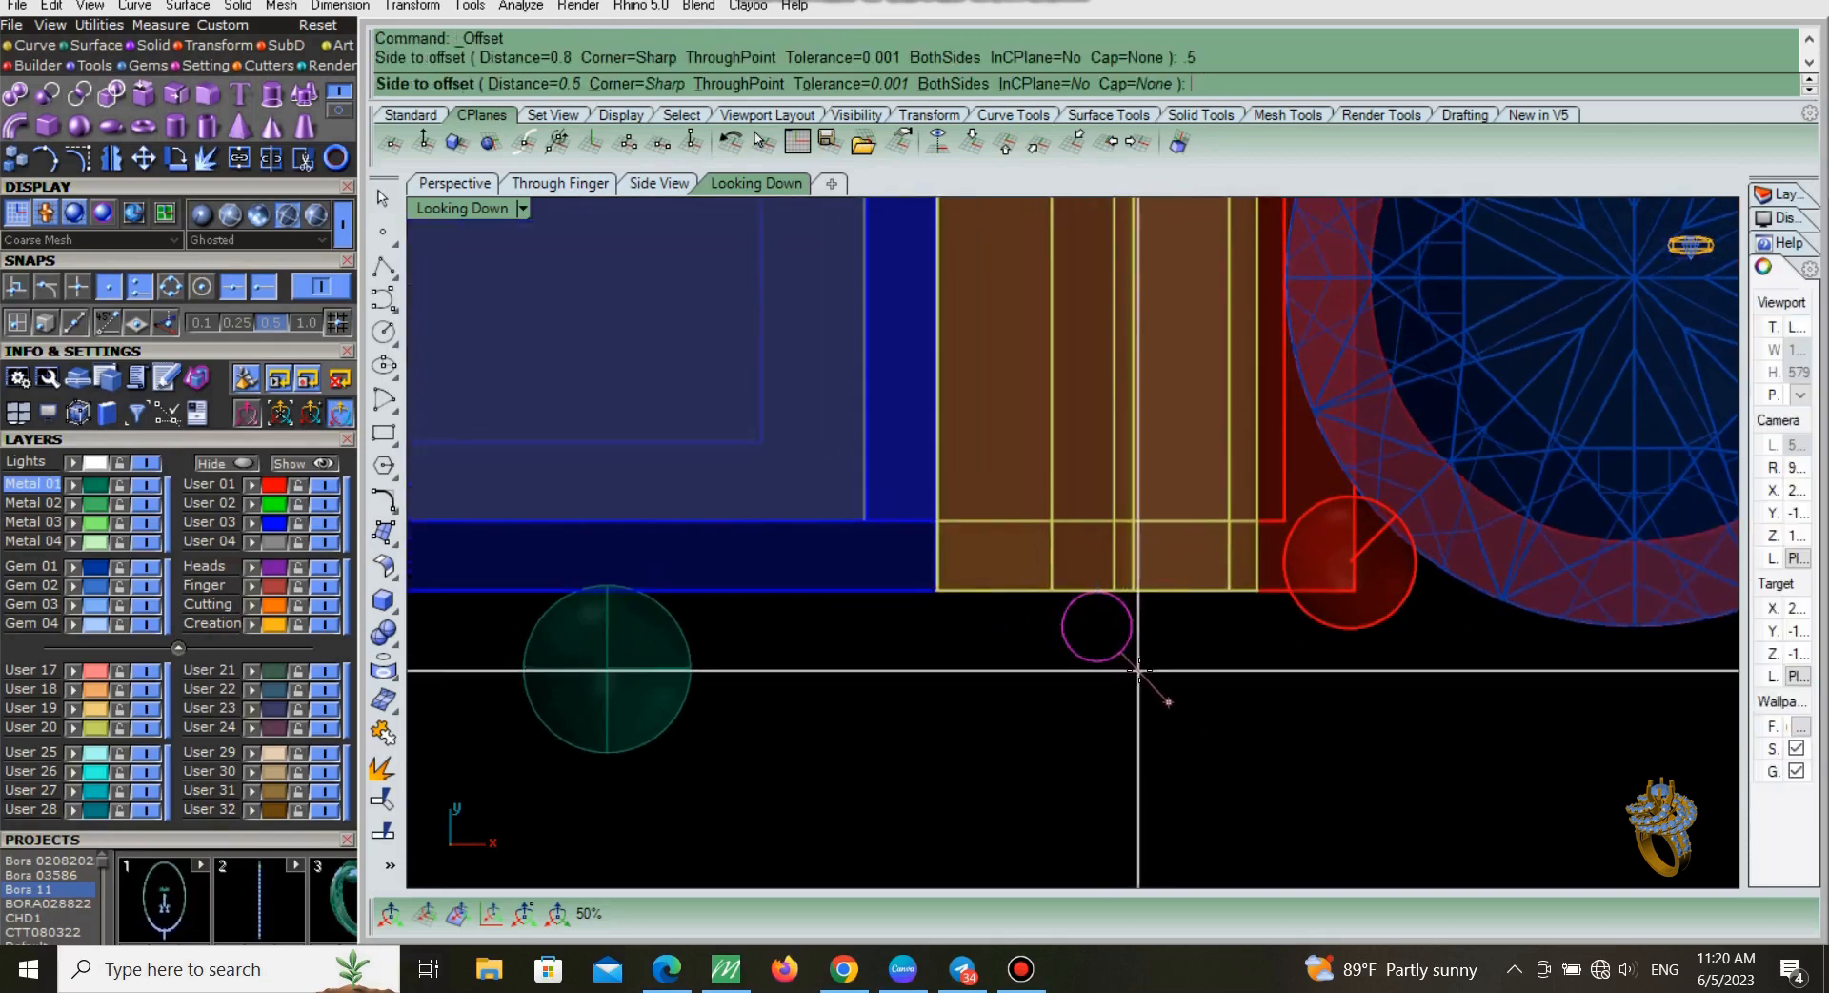
pyautogui.click(1141, 672)
pyautogui.scroll(-3, 1139, 671)
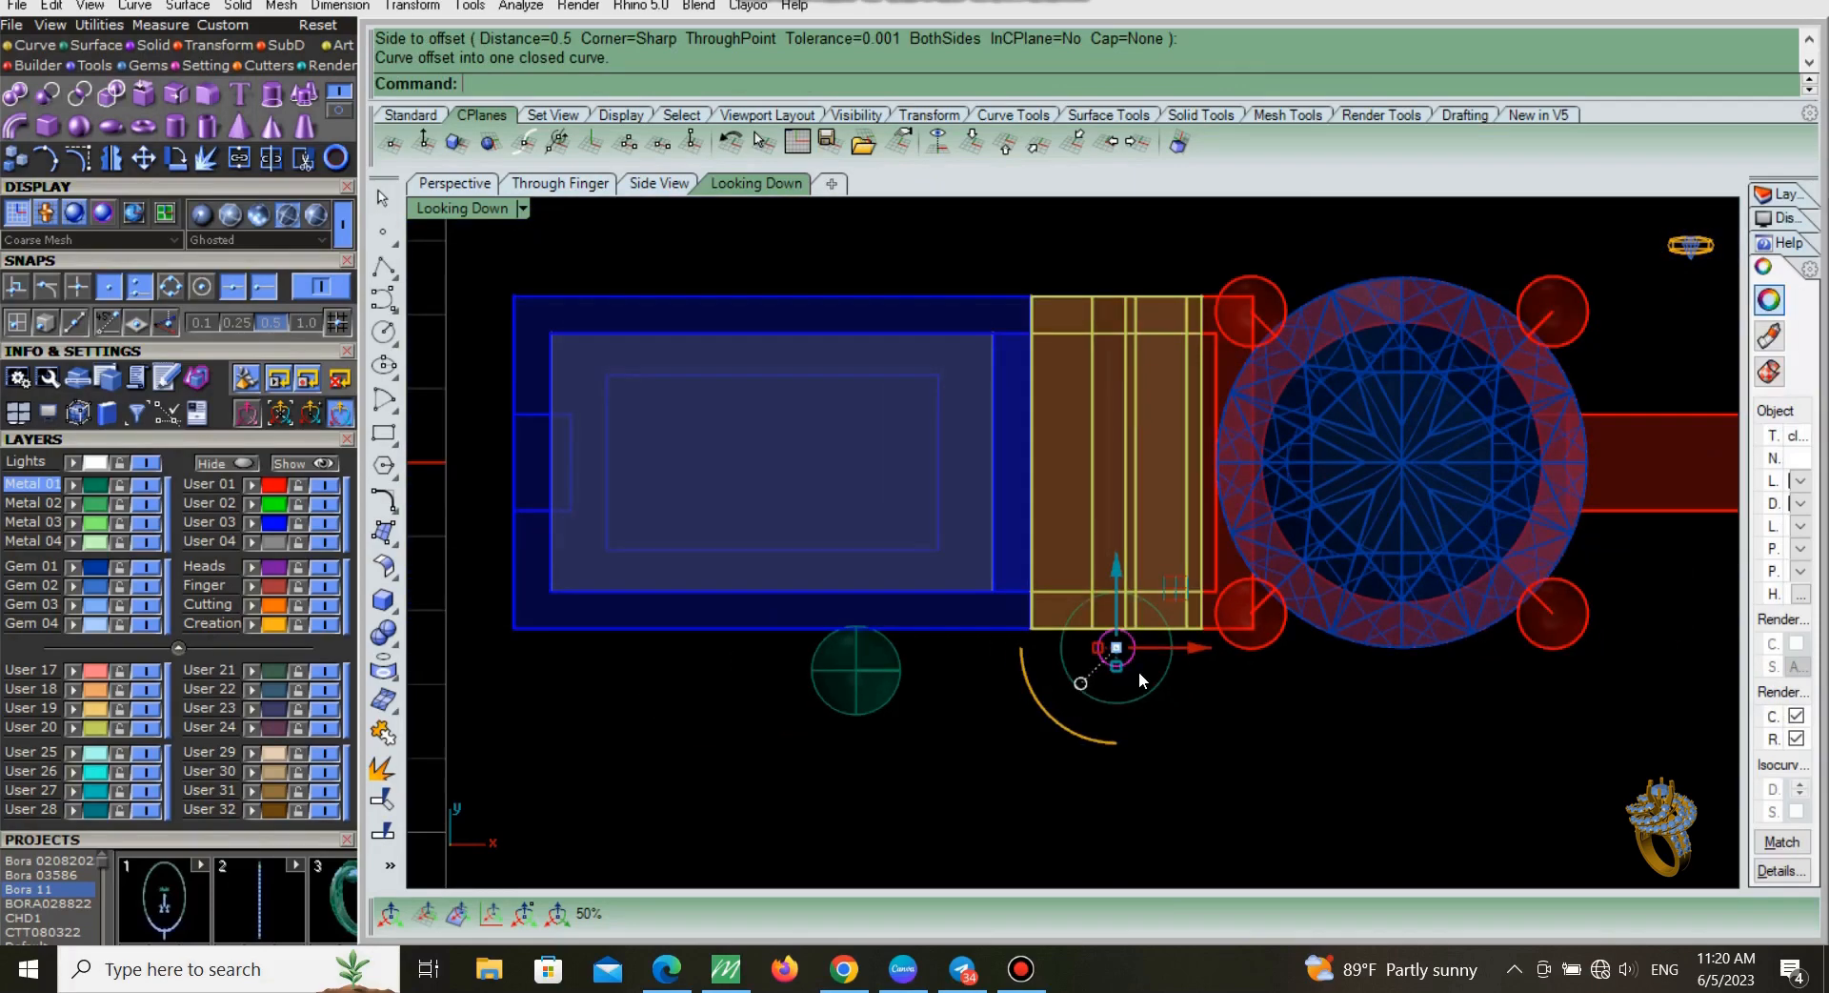
pyautogui.scroll(4, 1139, 671)
pyautogui.hotkey('ctrl', 'z')
# Step: Try a 0.3 outward offset of the small circle, then undo it
pyautogui.write('O1')
pyautogui.press('Return')
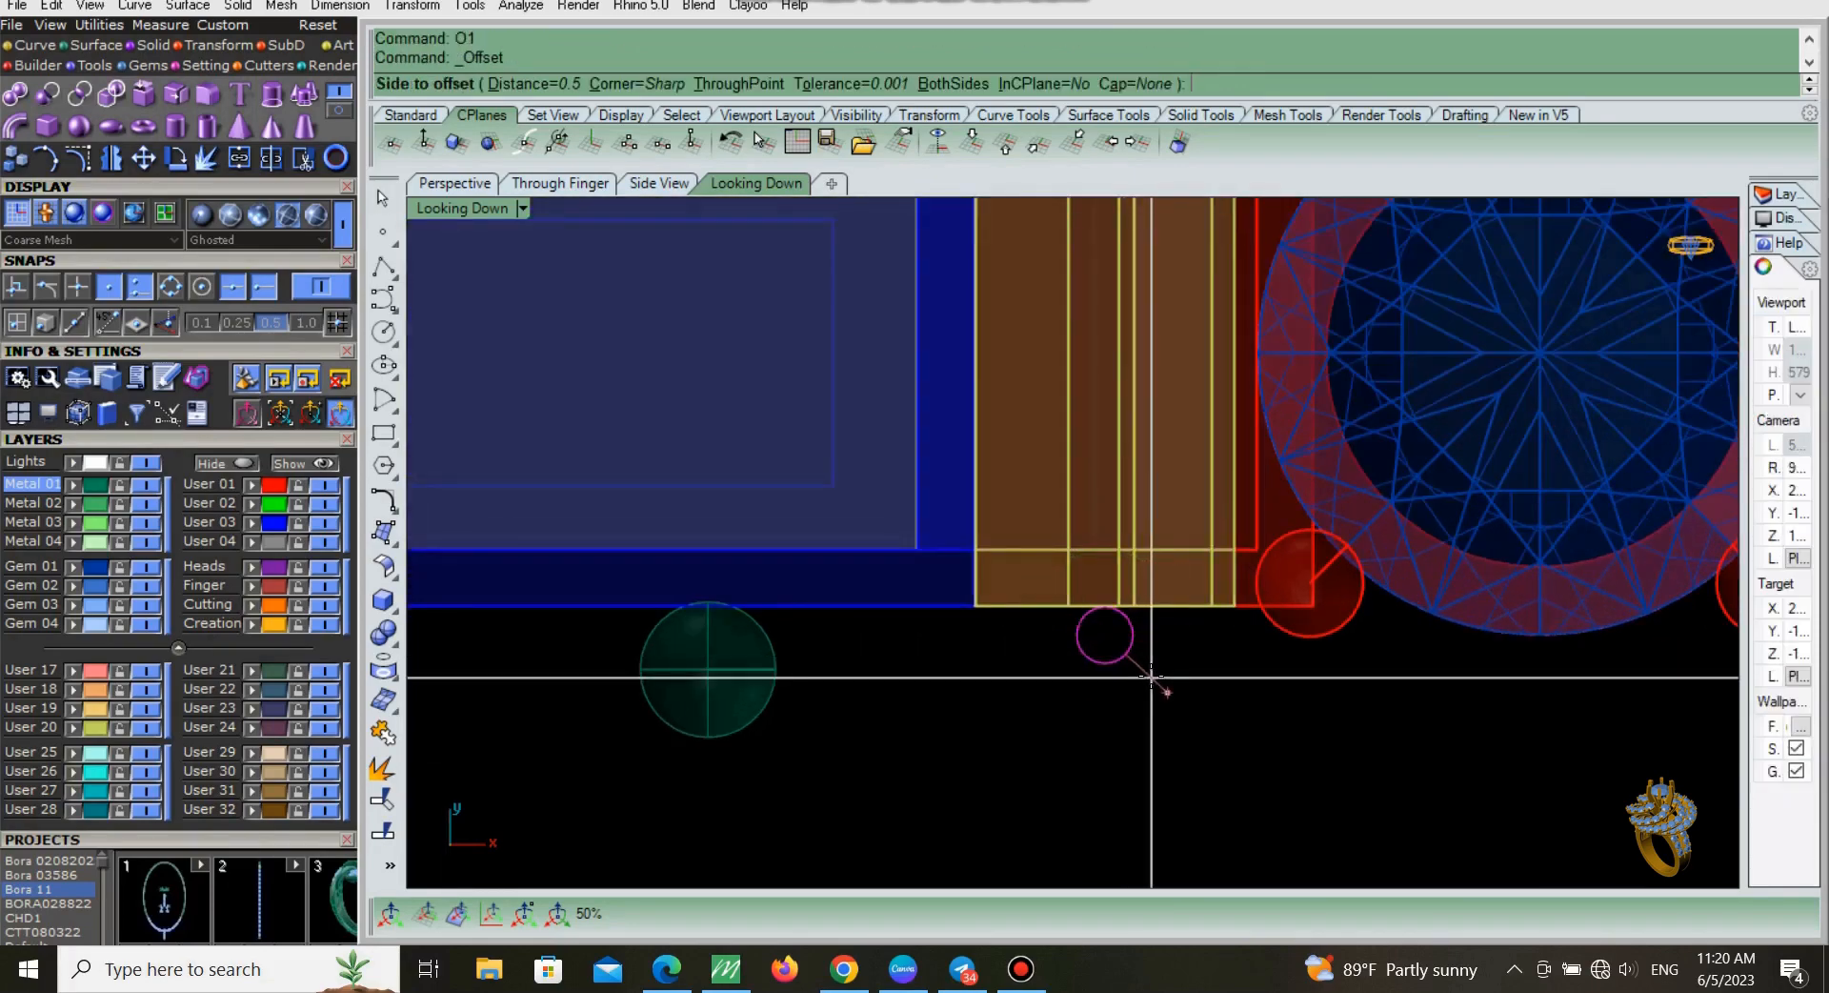
pyautogui.write('.3')
pyautogui.press('Return')
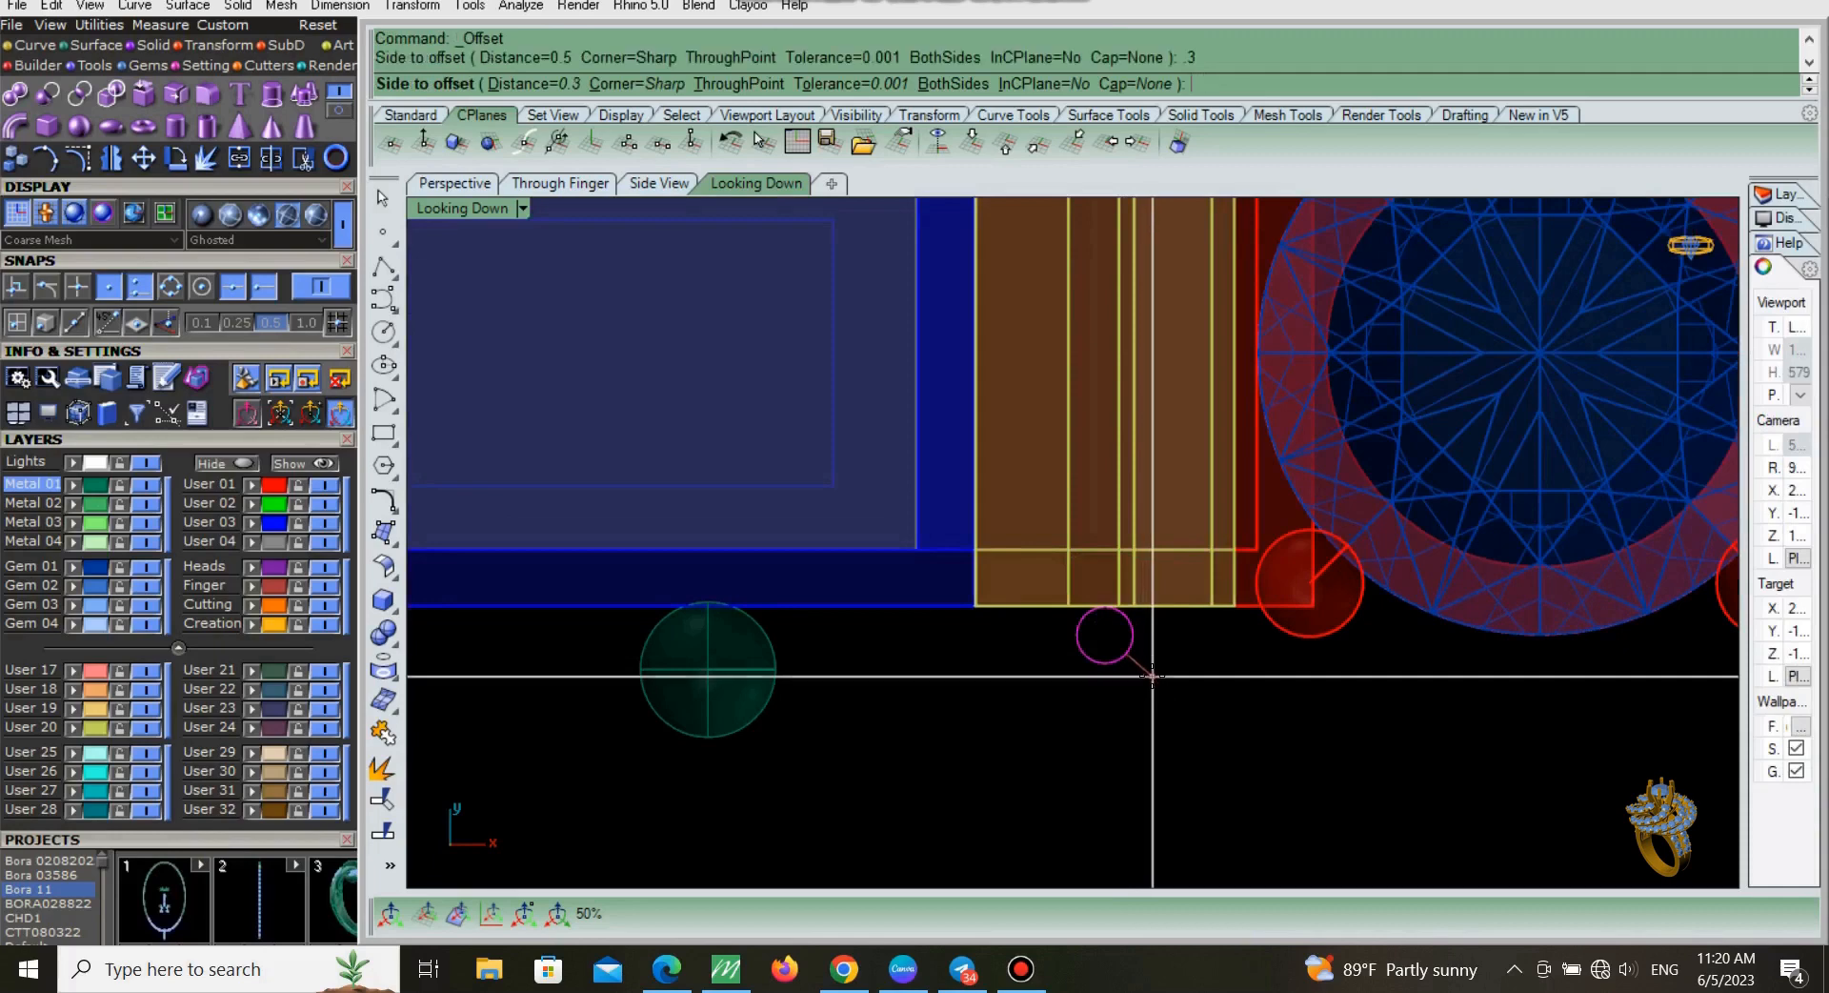
pyautogui.click(1152, 676)
pyautogui.keyDown('shift'); pyautogui.click(1146, 676); pyautogui.keyUp('shift')
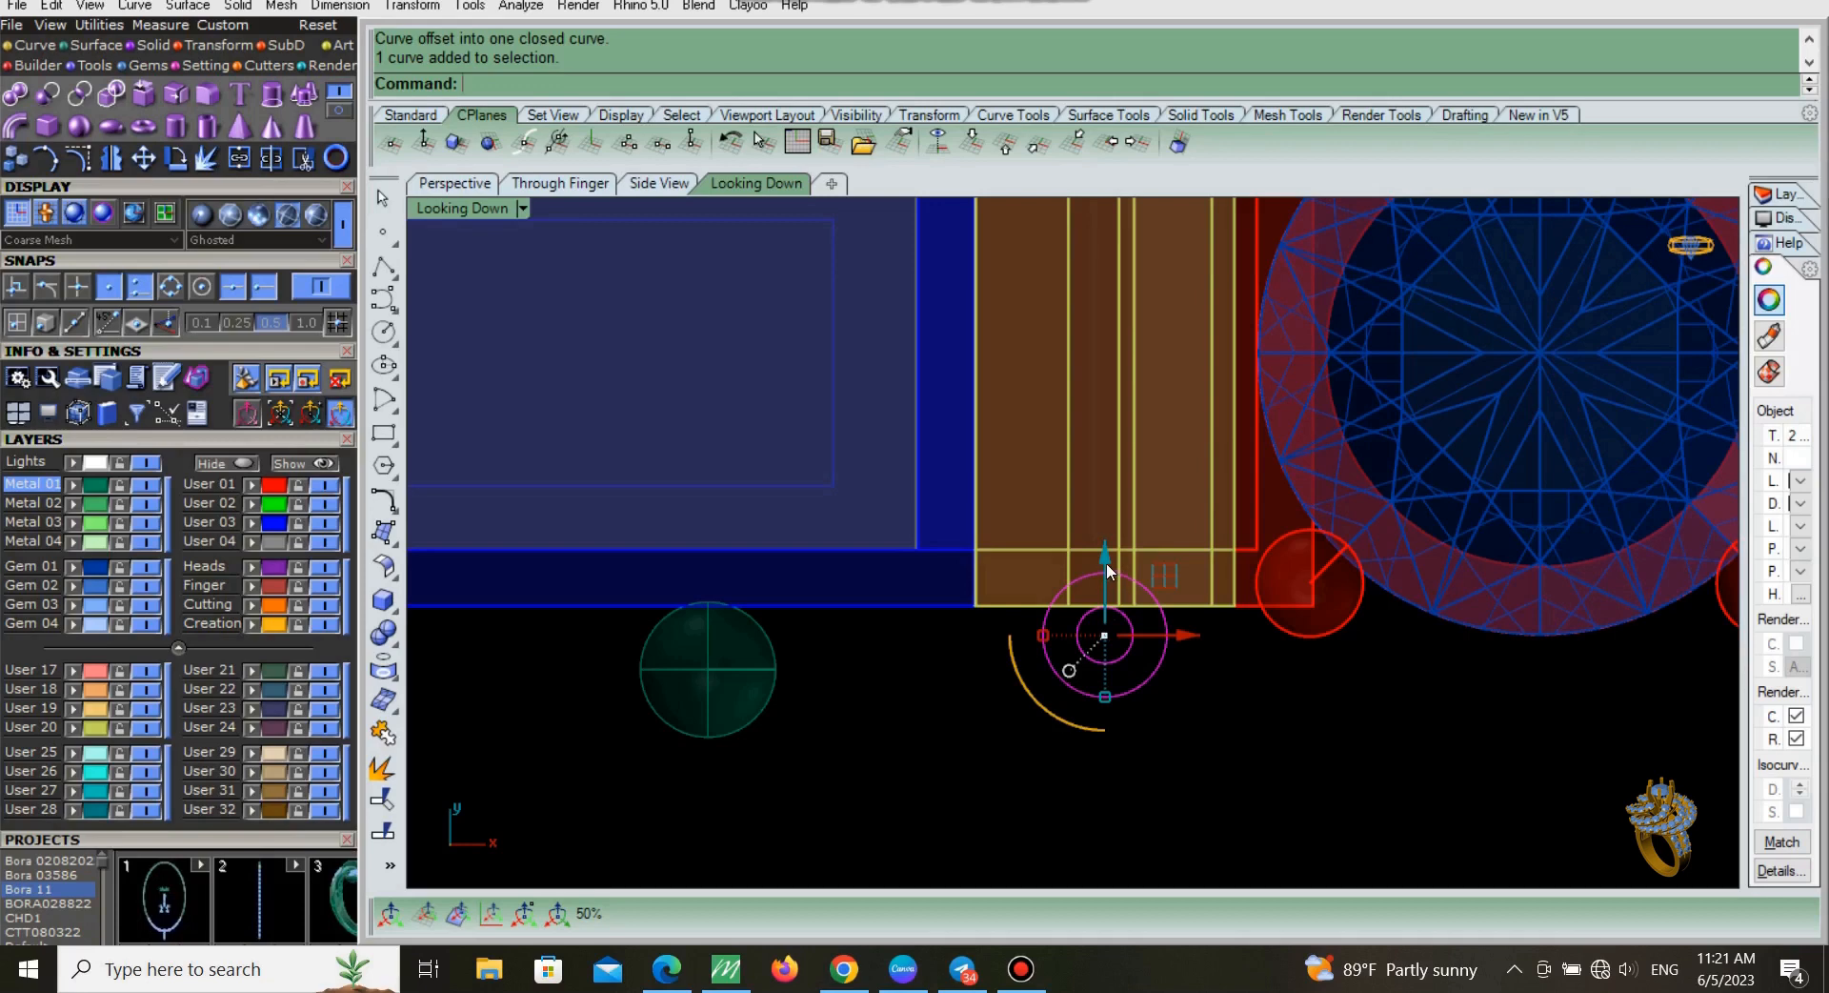
pyautogui.hotkey('ctrl', 'z')
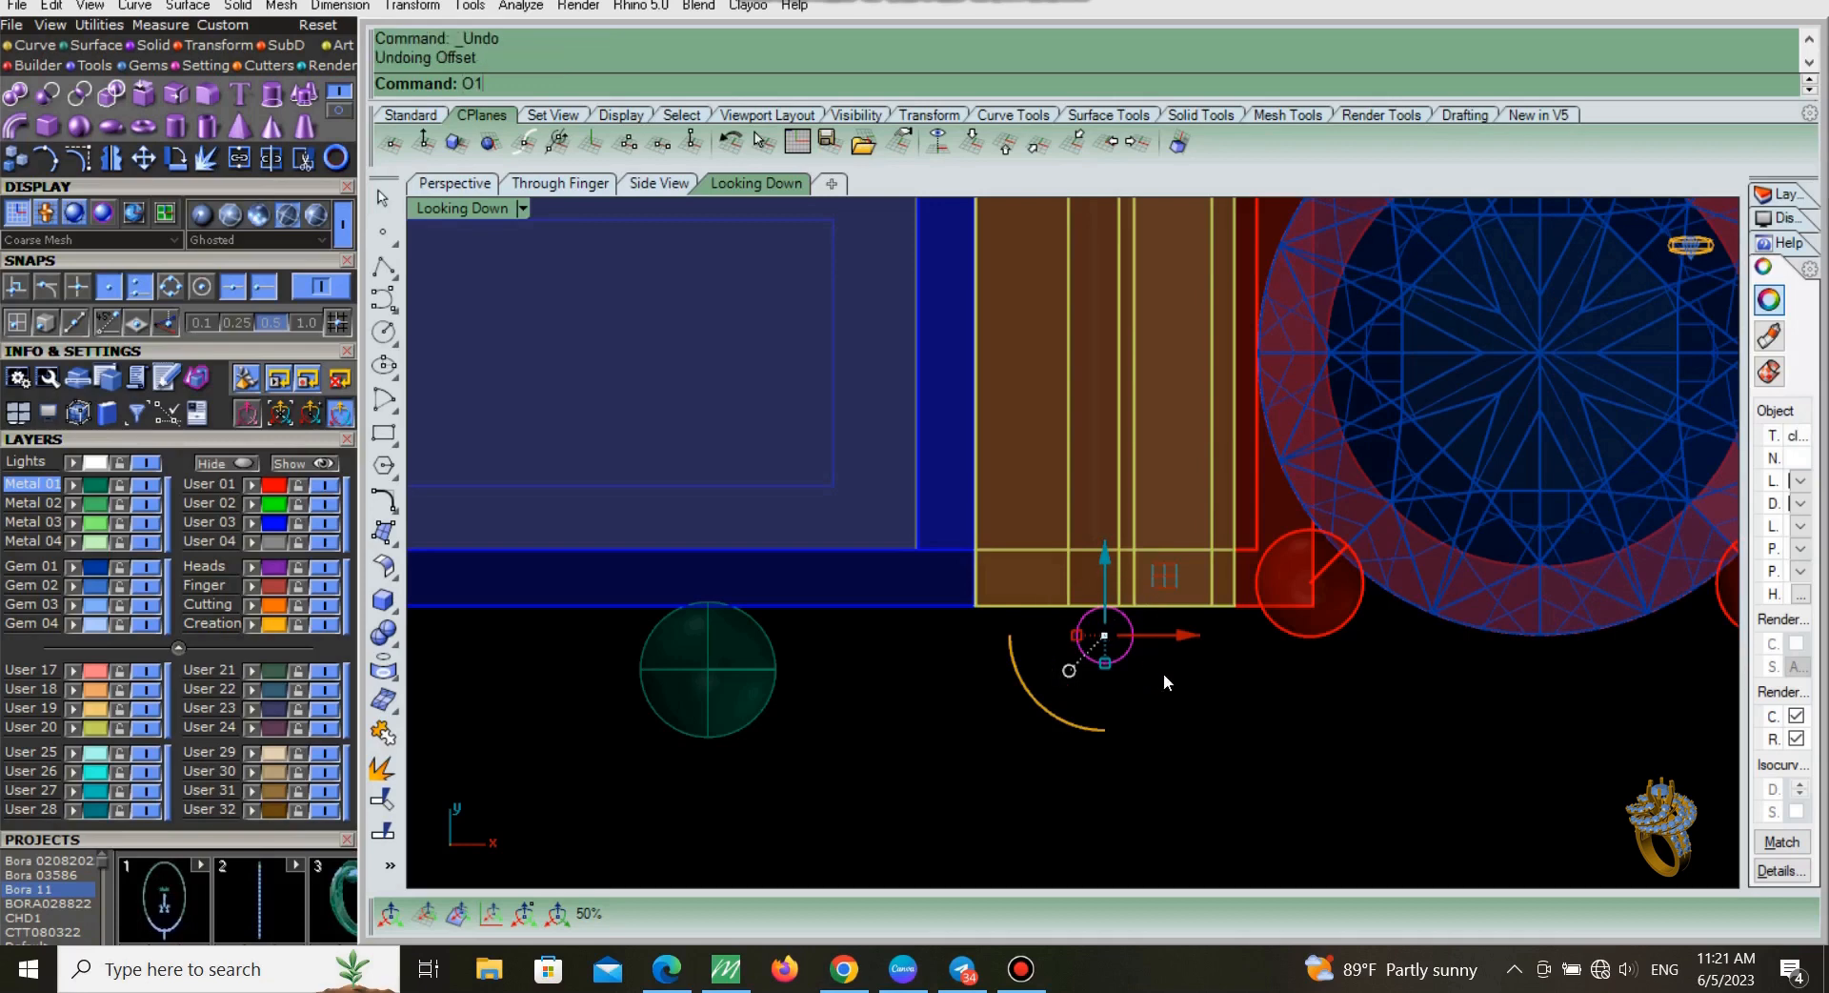
# Step: Try the 0.5 outward offset of the small circle again, then undo it
pyautogui.press('Return')
pyautogui.write('.5')
pyautogui.press('Return')
pyautogui.click(1176, 688)
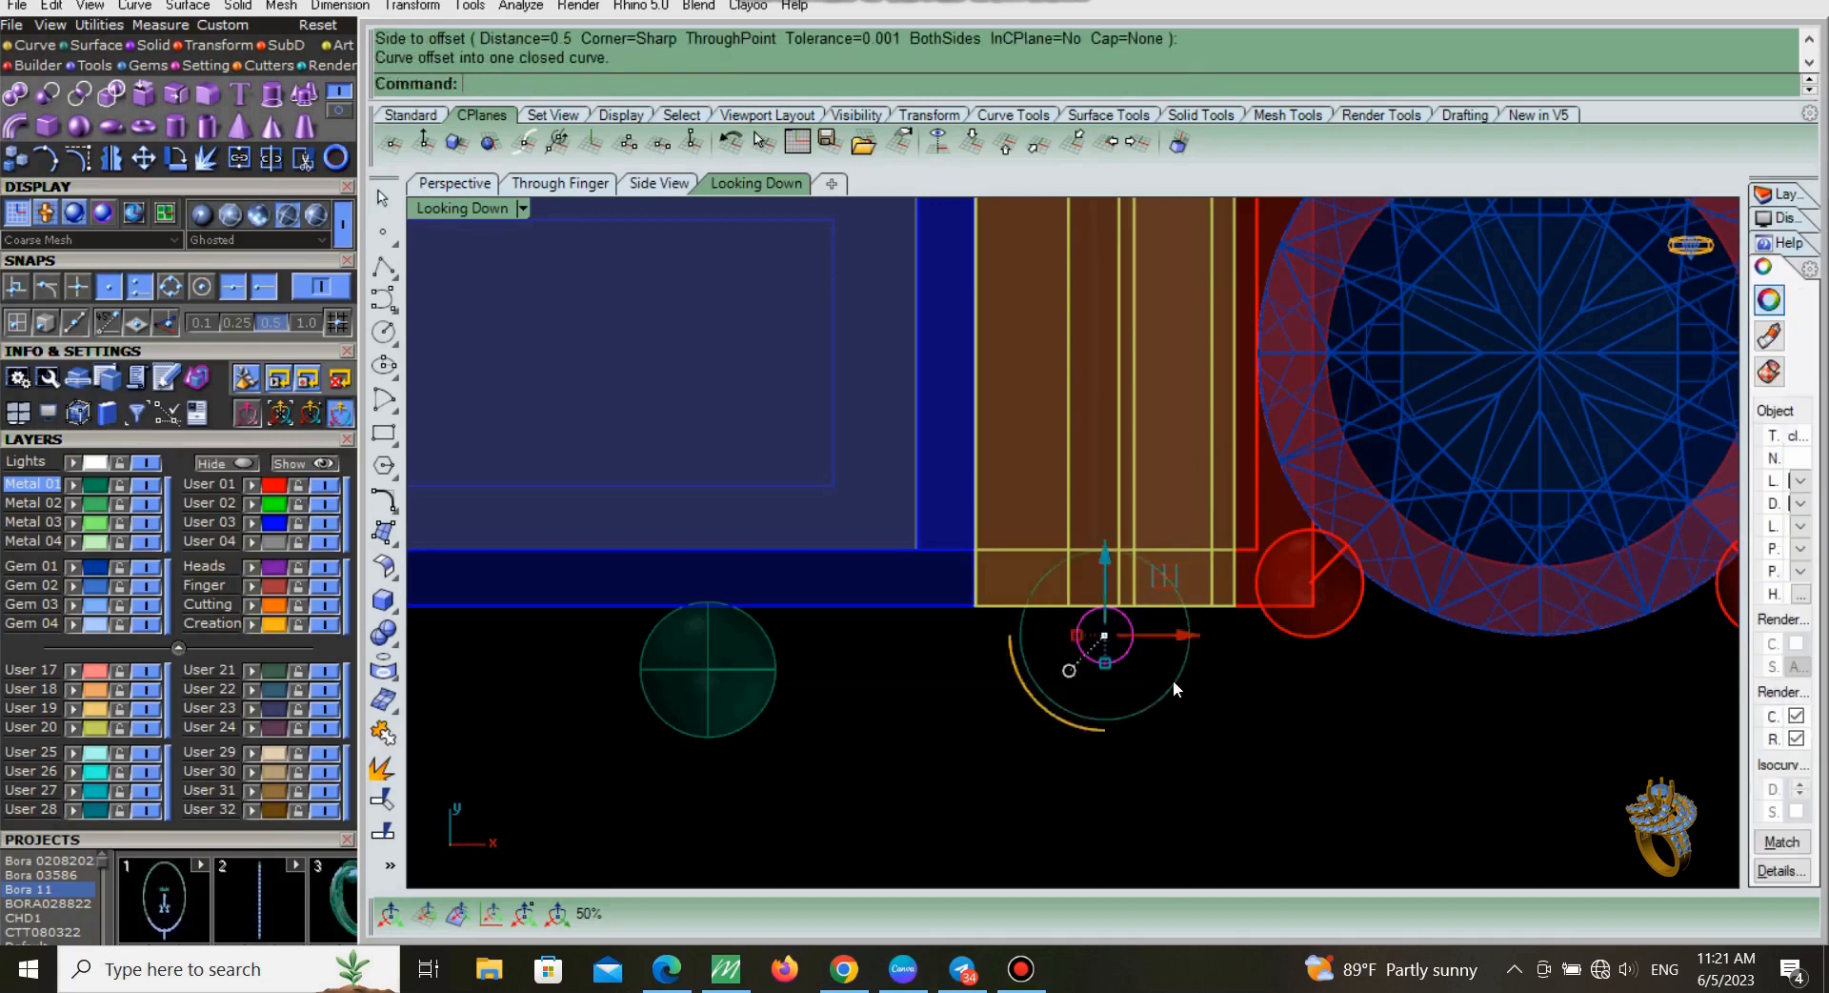
pyautogui.scroll(-5, 1170, 680)
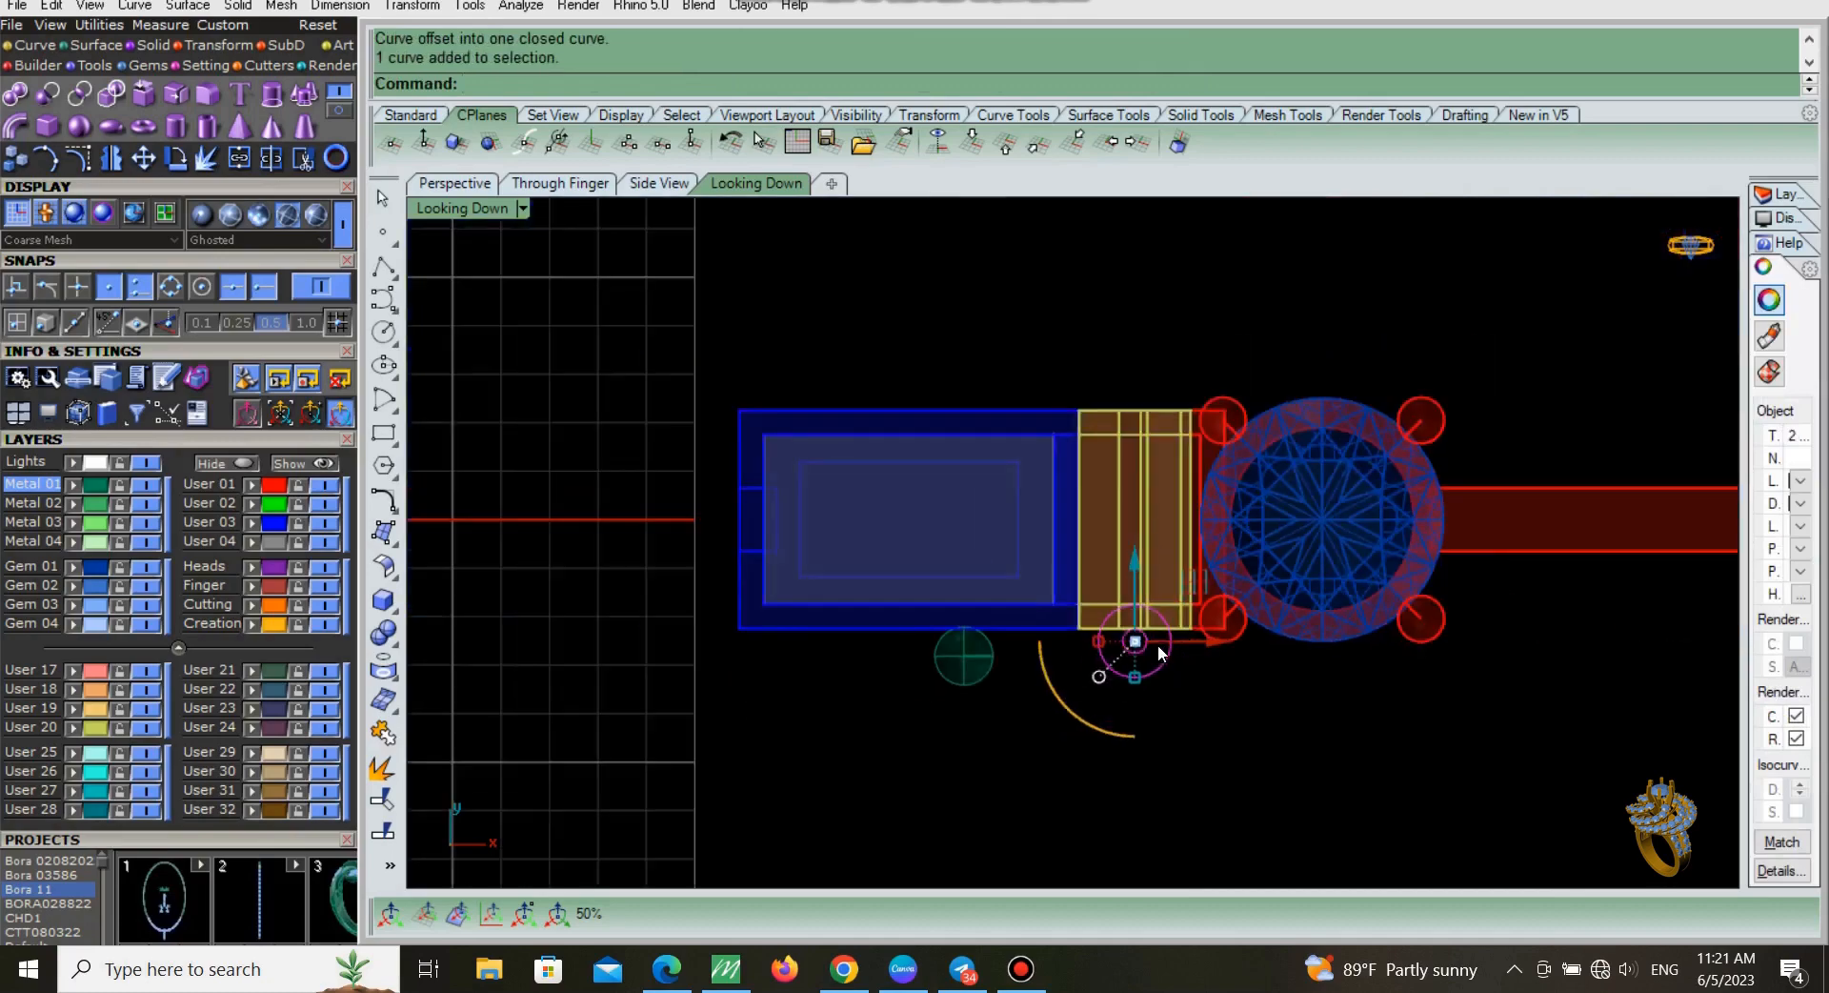
pyautogui.scroll(5, 1159, 648)
pyautogui.hotkey('ctrl', 'z')
# Step: Offset the small circle outward by 0.4 to form a ring outline
pyautogui.moveTo(1180, 686); pyautogui.dragTo(1192, 711, button='right')
pyautogui.write('O')
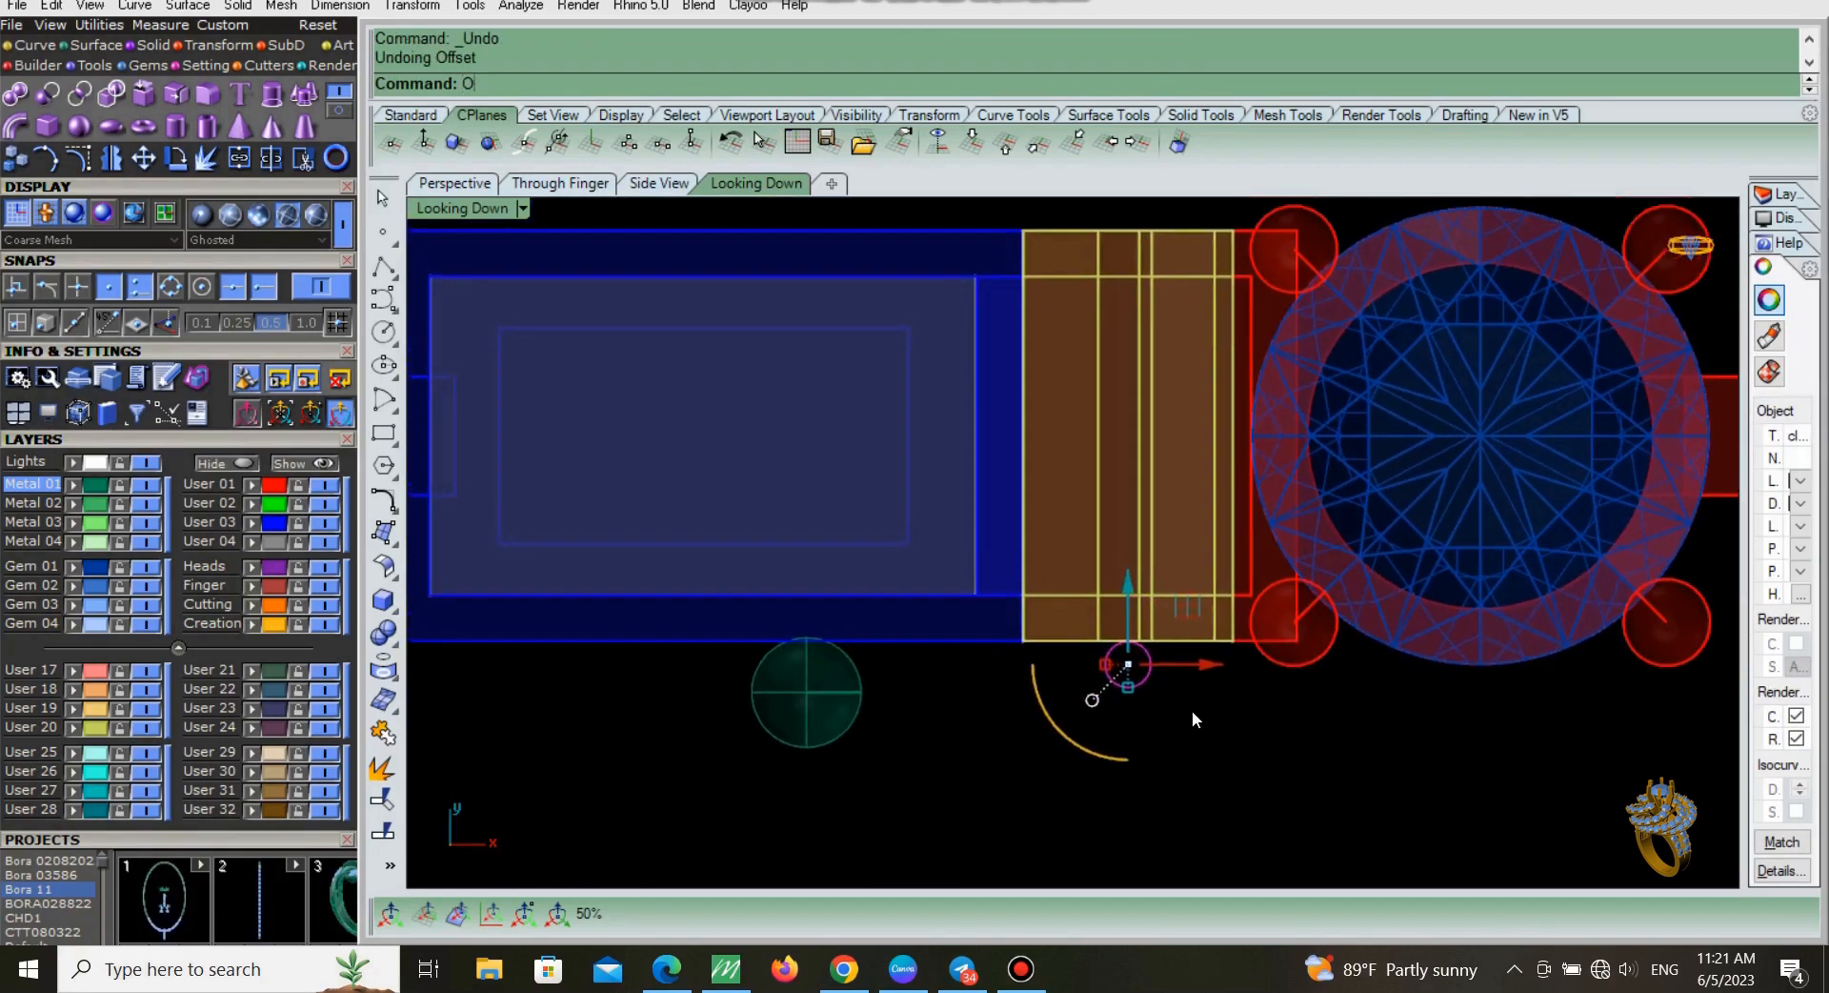
pyautogui.press('Return')
pyautogui.click(1186, 695)
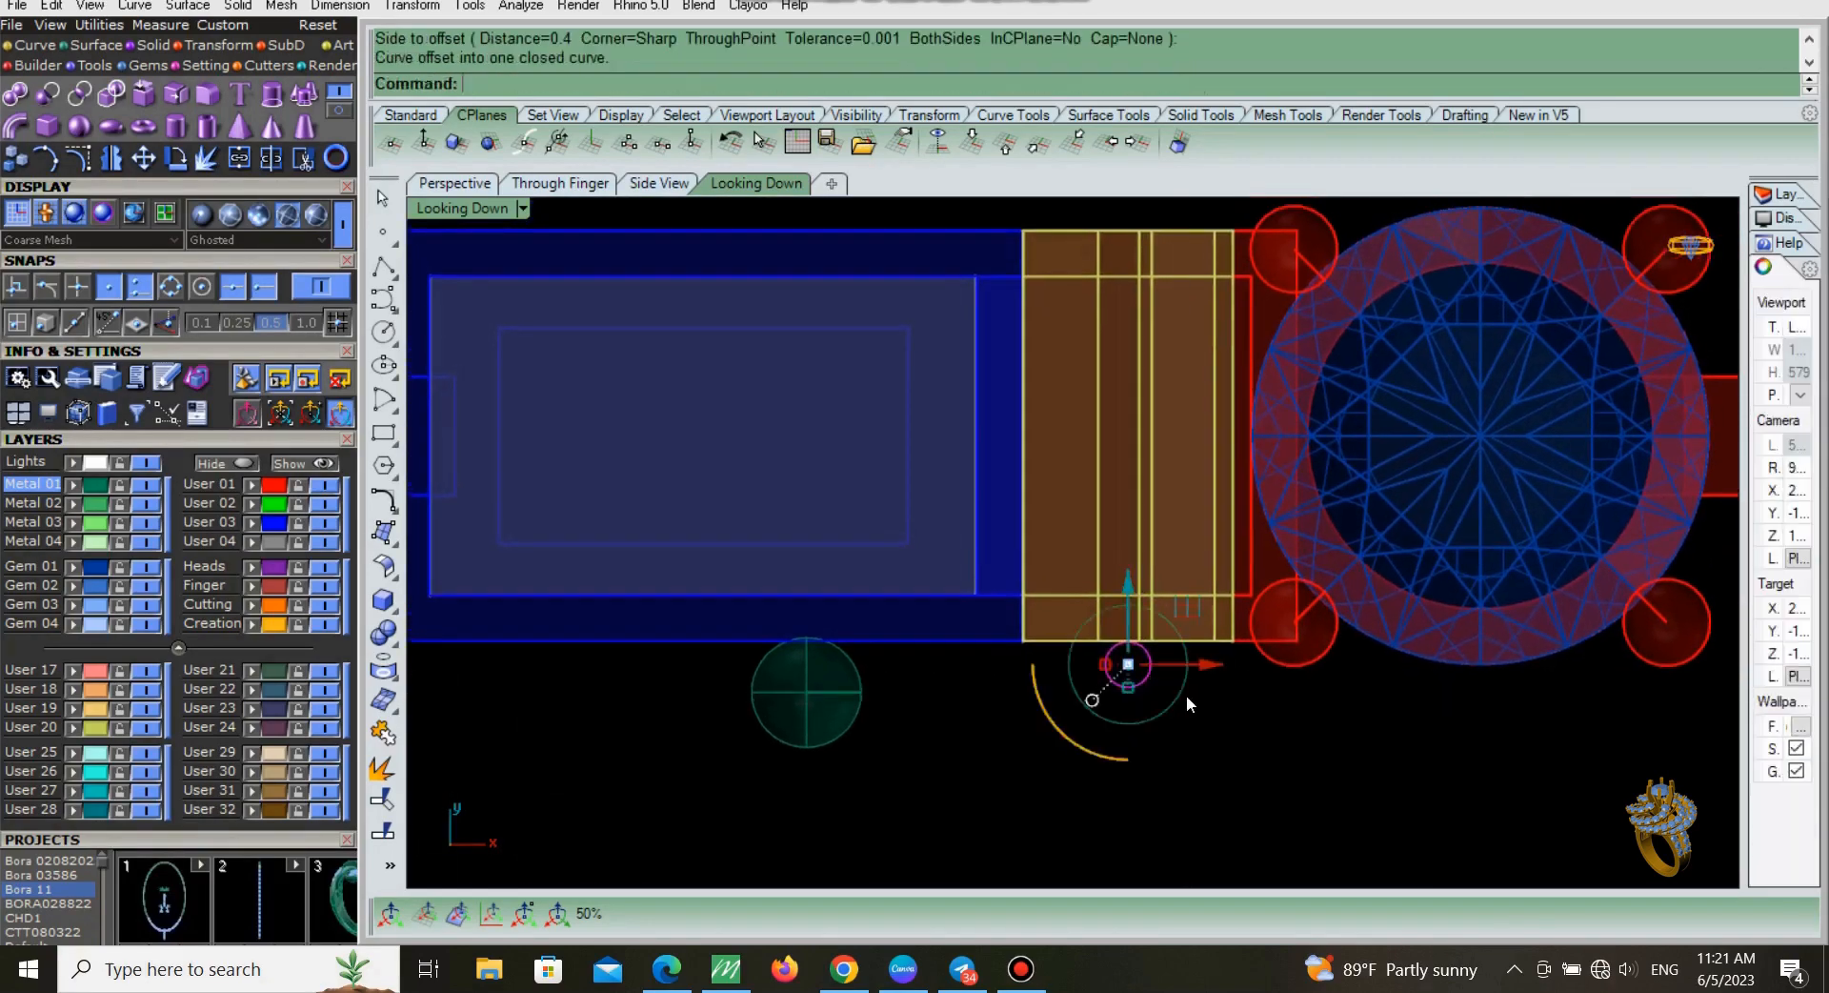
# Step: Extrude both circles to both sides into a solid tube ending near the clasp's underside, and delete the source circles
pyautogui.moveTo(1175, 705); pyautogui.dragTo(1190, 725, button='right')
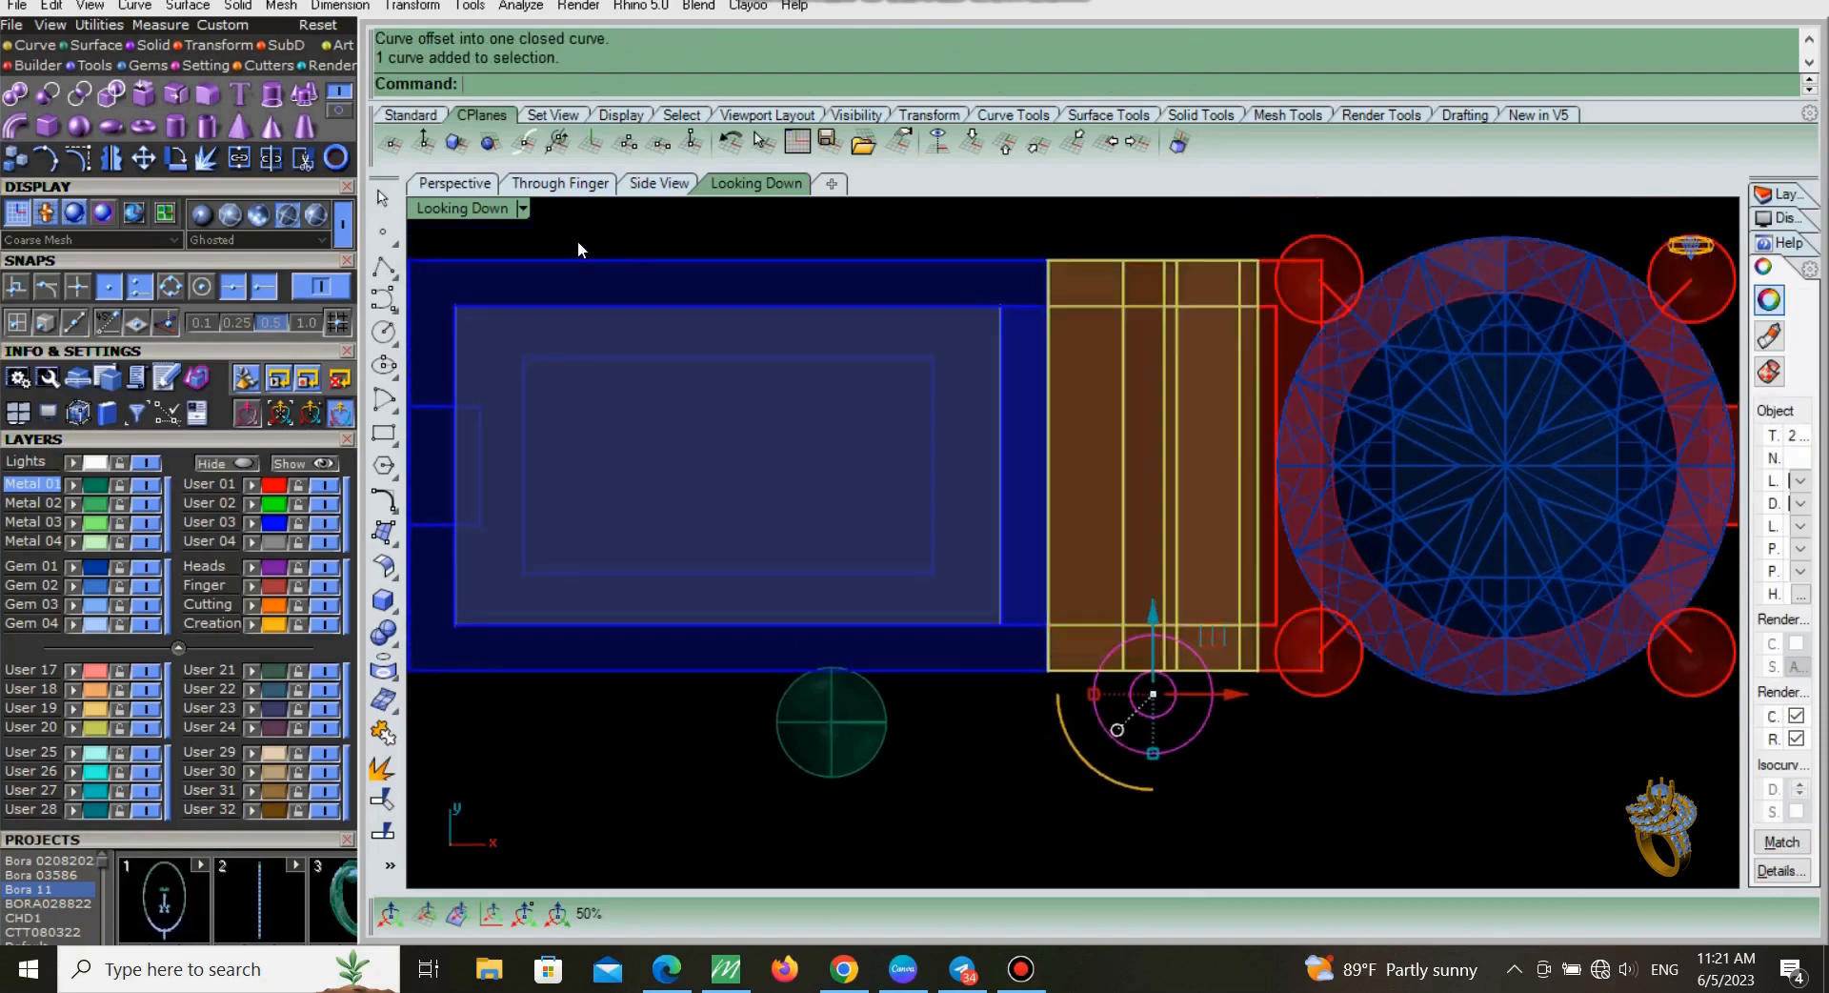
pyautogui.click(276, 98)
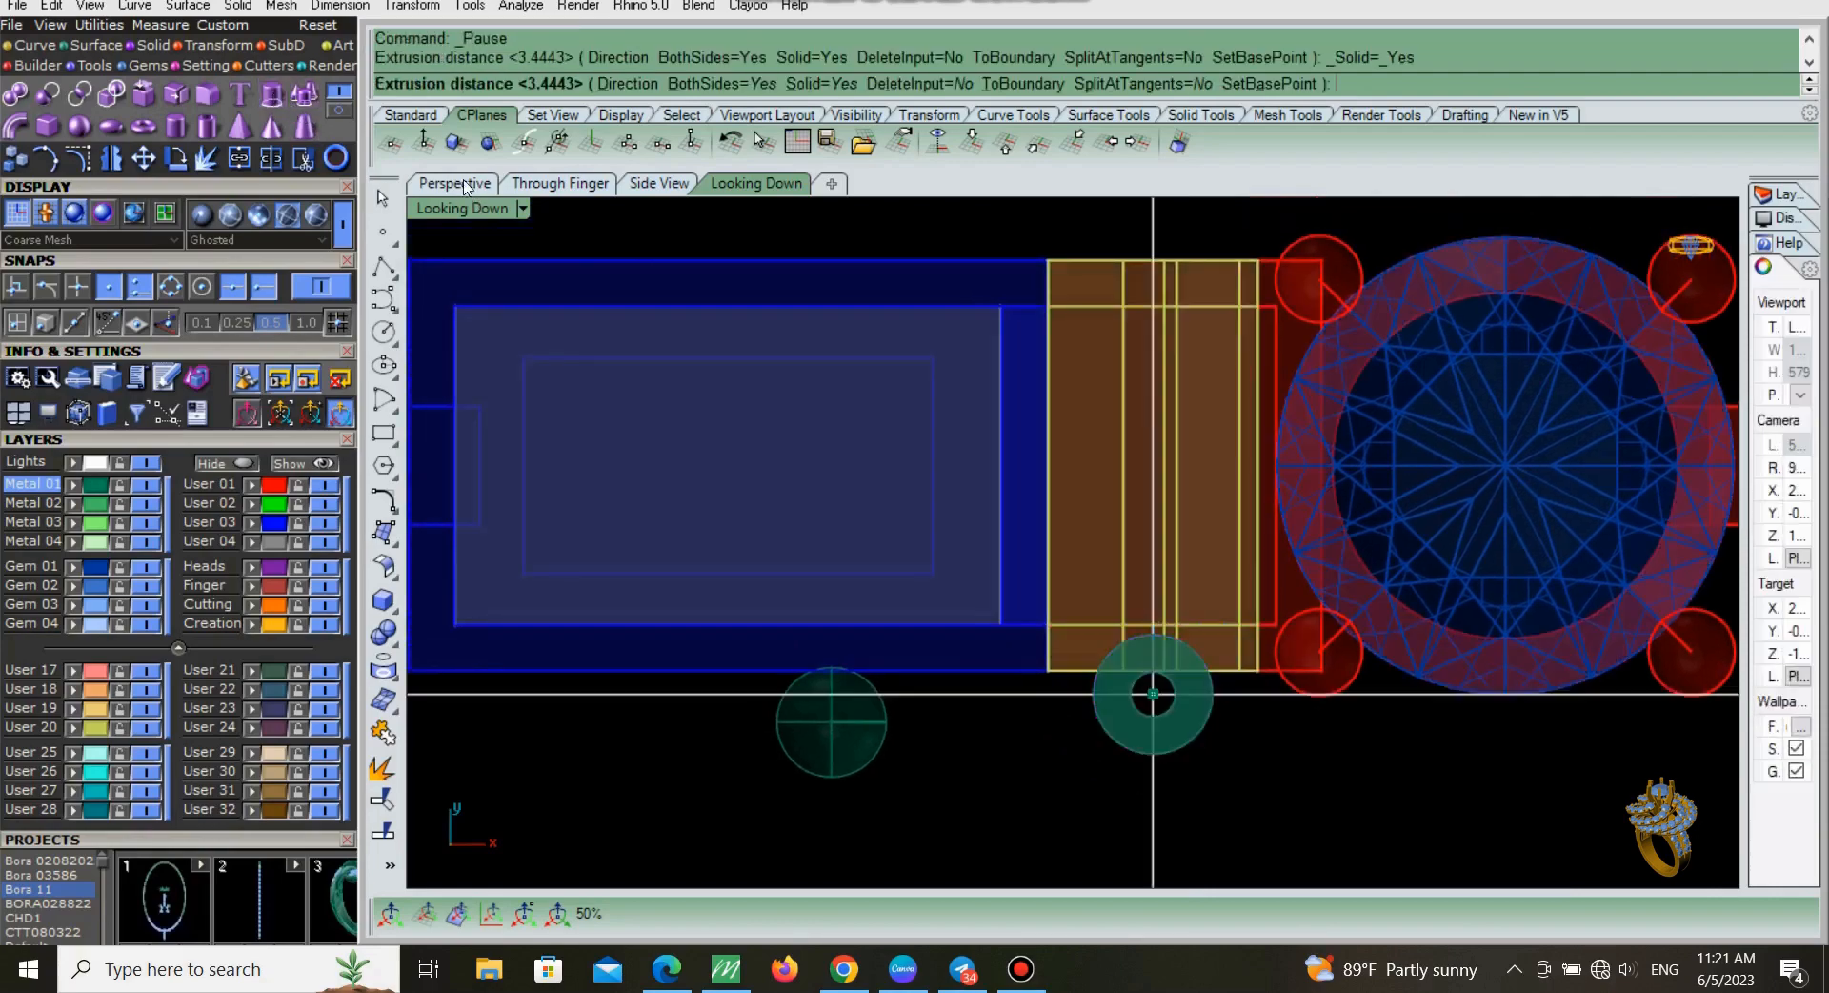
pyautogui.click(464, 187)
pyautogui.scroll(4, 1127, 739)
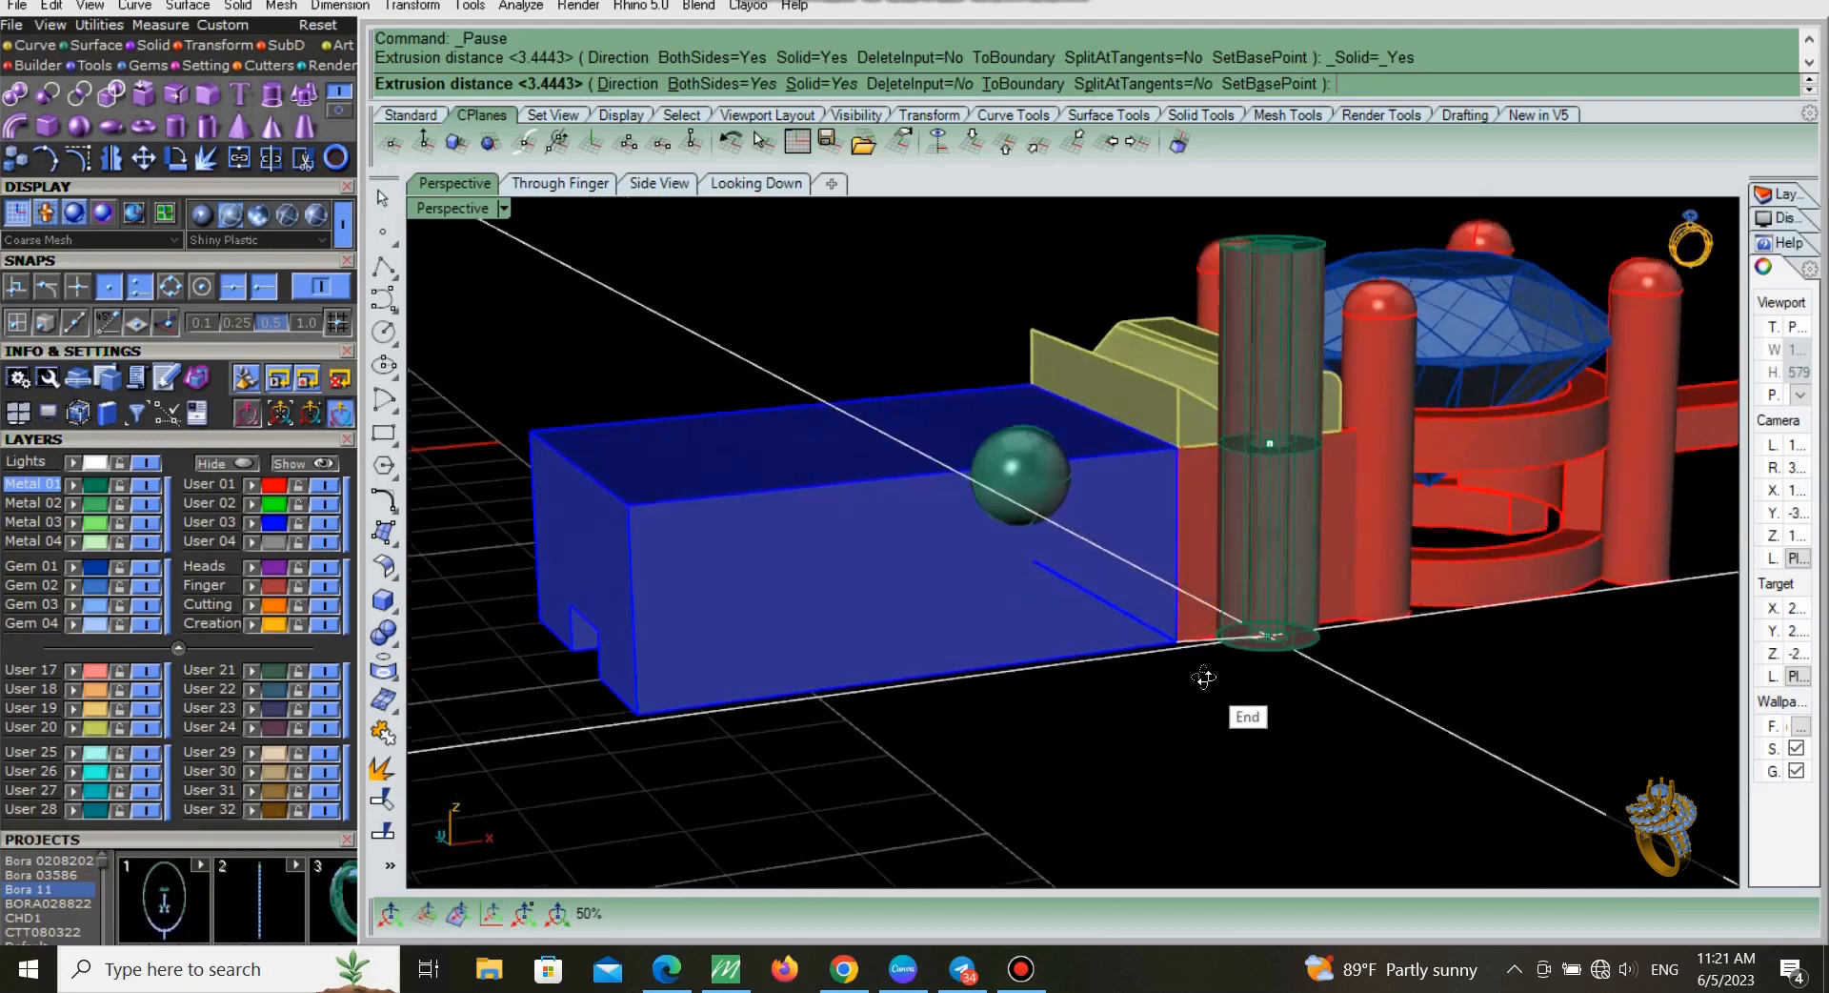
pyautogui.scroll(2, 1191, 657)
pyautogui.click(659, 184)
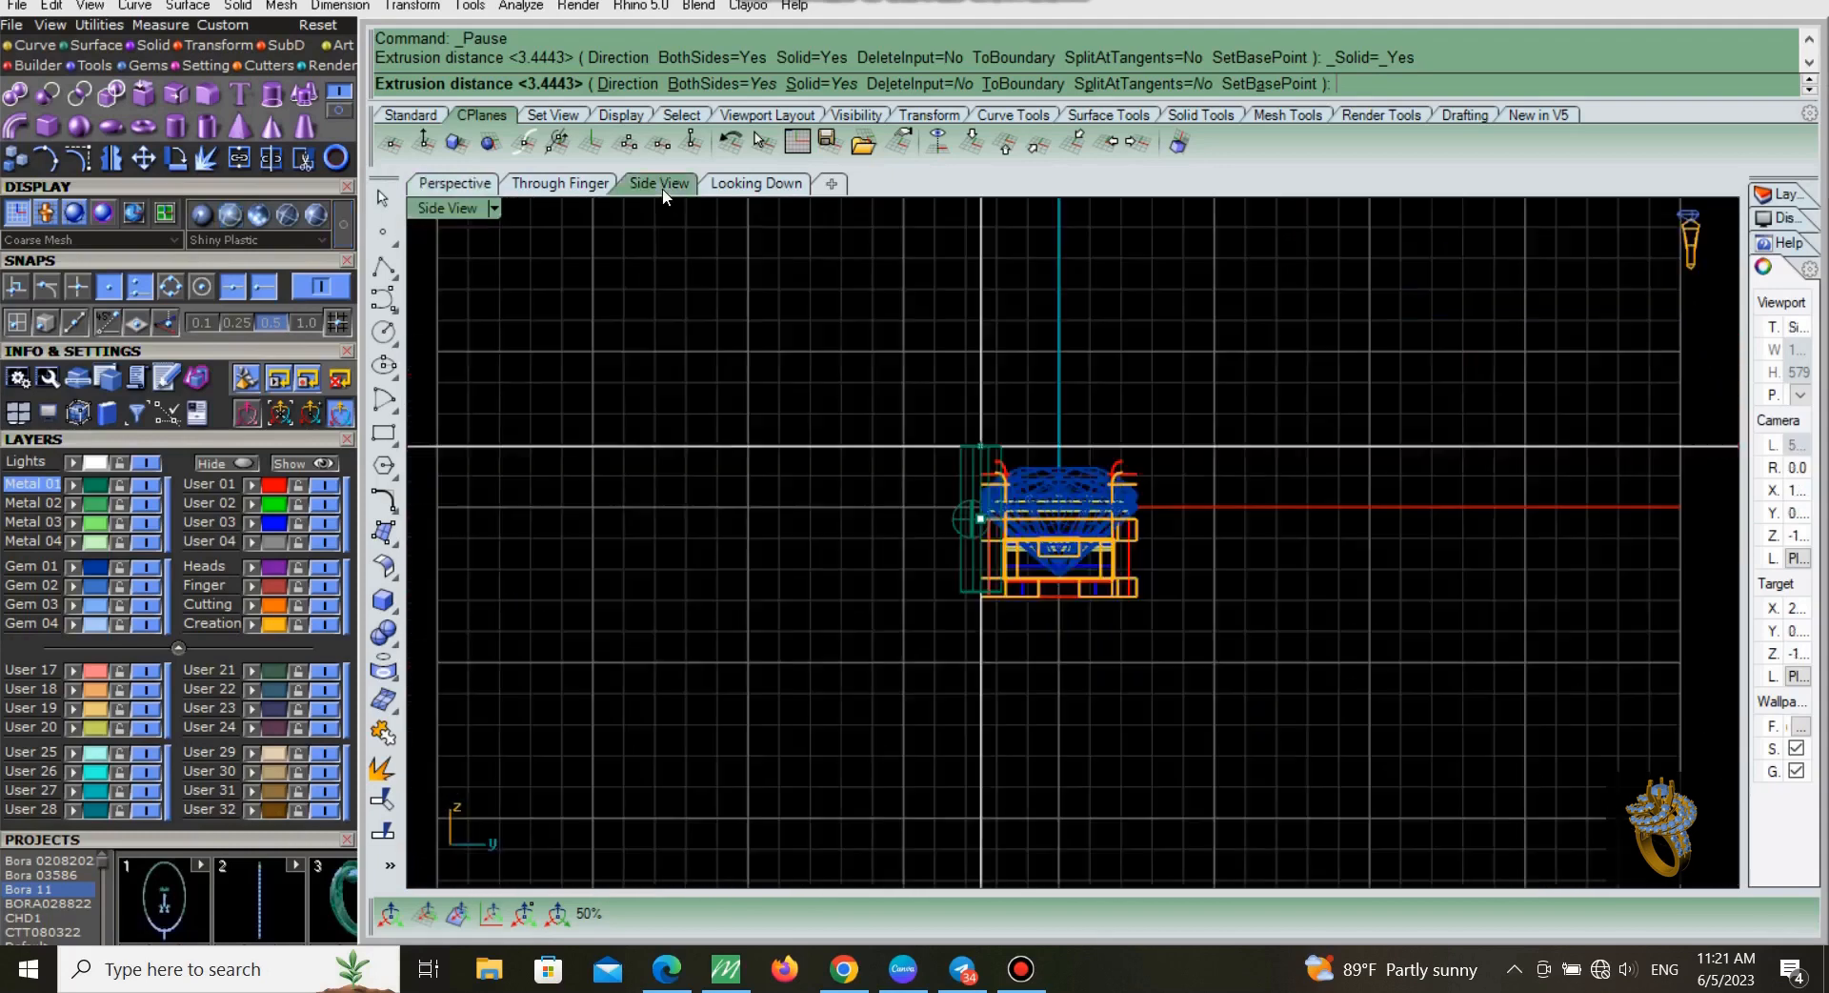
pyautogui.click(561, 184)
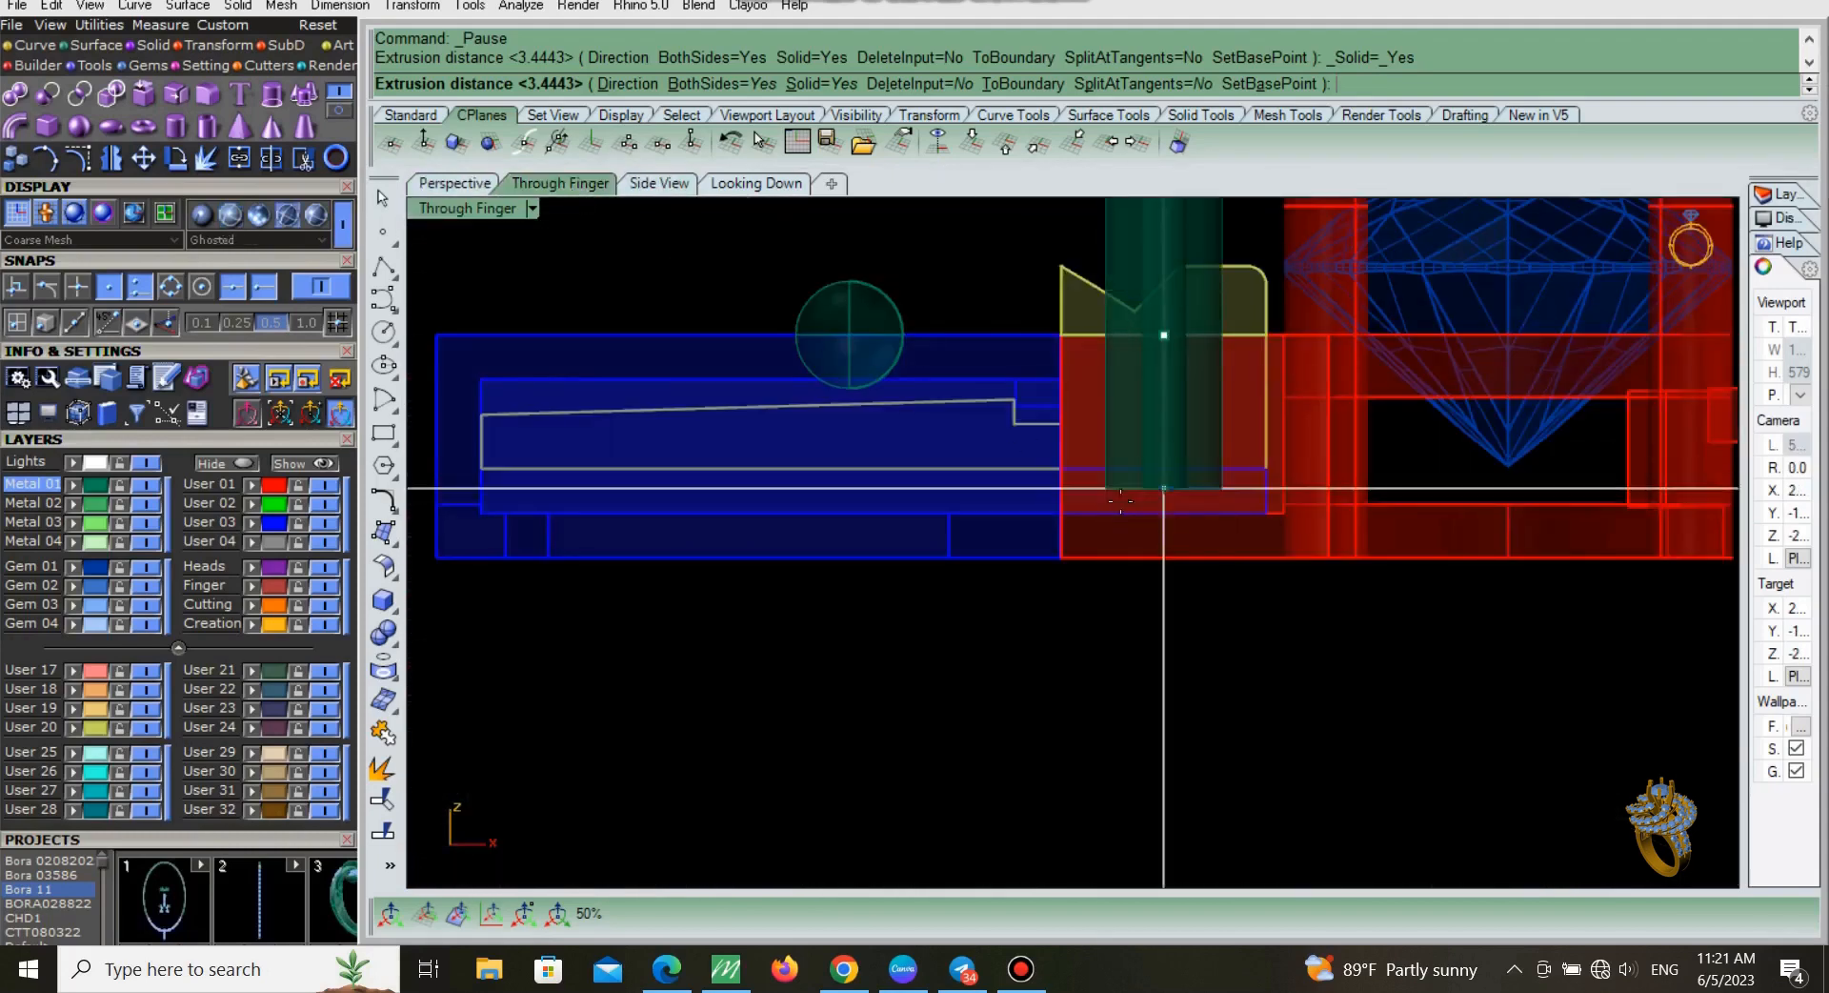
pyautogui.click(1184, 572)
pyautogui.moveTo(1168, 437); pyautogui.dragTo(1145, 599, button='right')
pyautogui.press('Delete')
# Step: Shorten the tube along its axis and lower it so it fits within the height of the red end block
pyautogui.click(1129, 357)
pyautogui.click(476, 183)
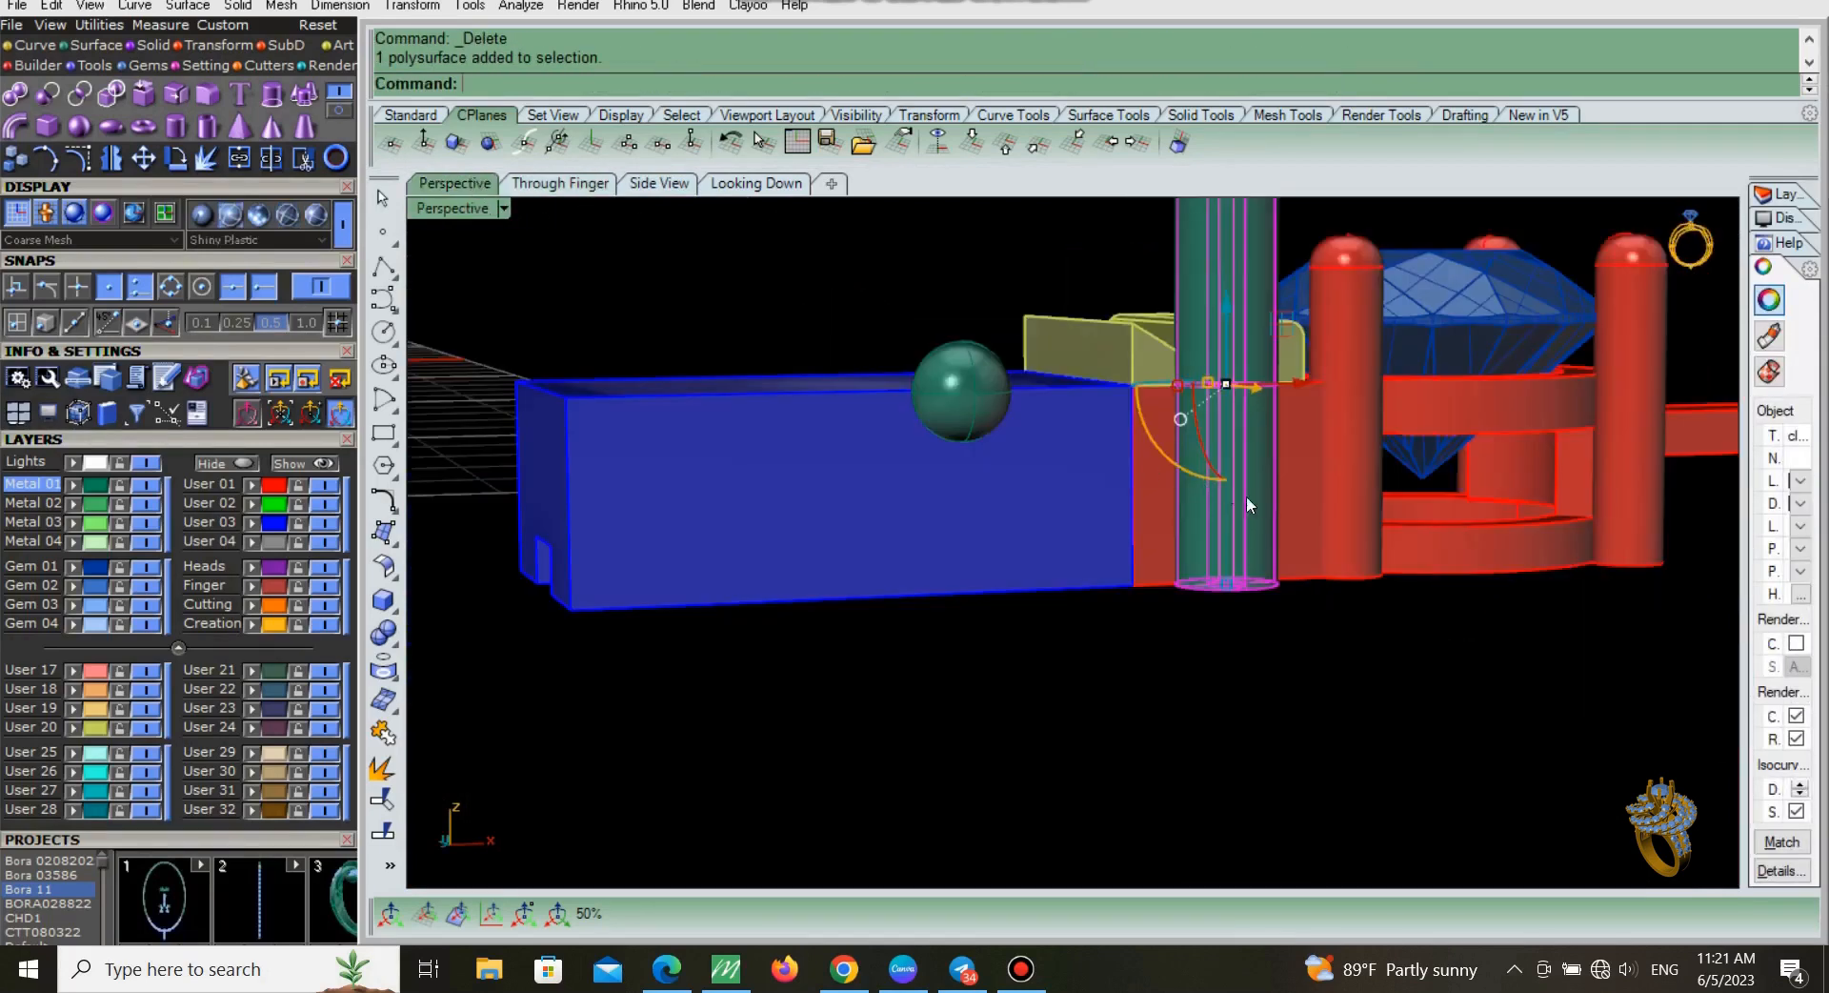
pyautogui.moveTo(1246, 496); pyautogui.dragTo(1235, 613, button='right')
pyautogui.press('Escape')
pyautogui.moveTo(1218, 425); pyautogui.dragTo(1219, 444, button='right')
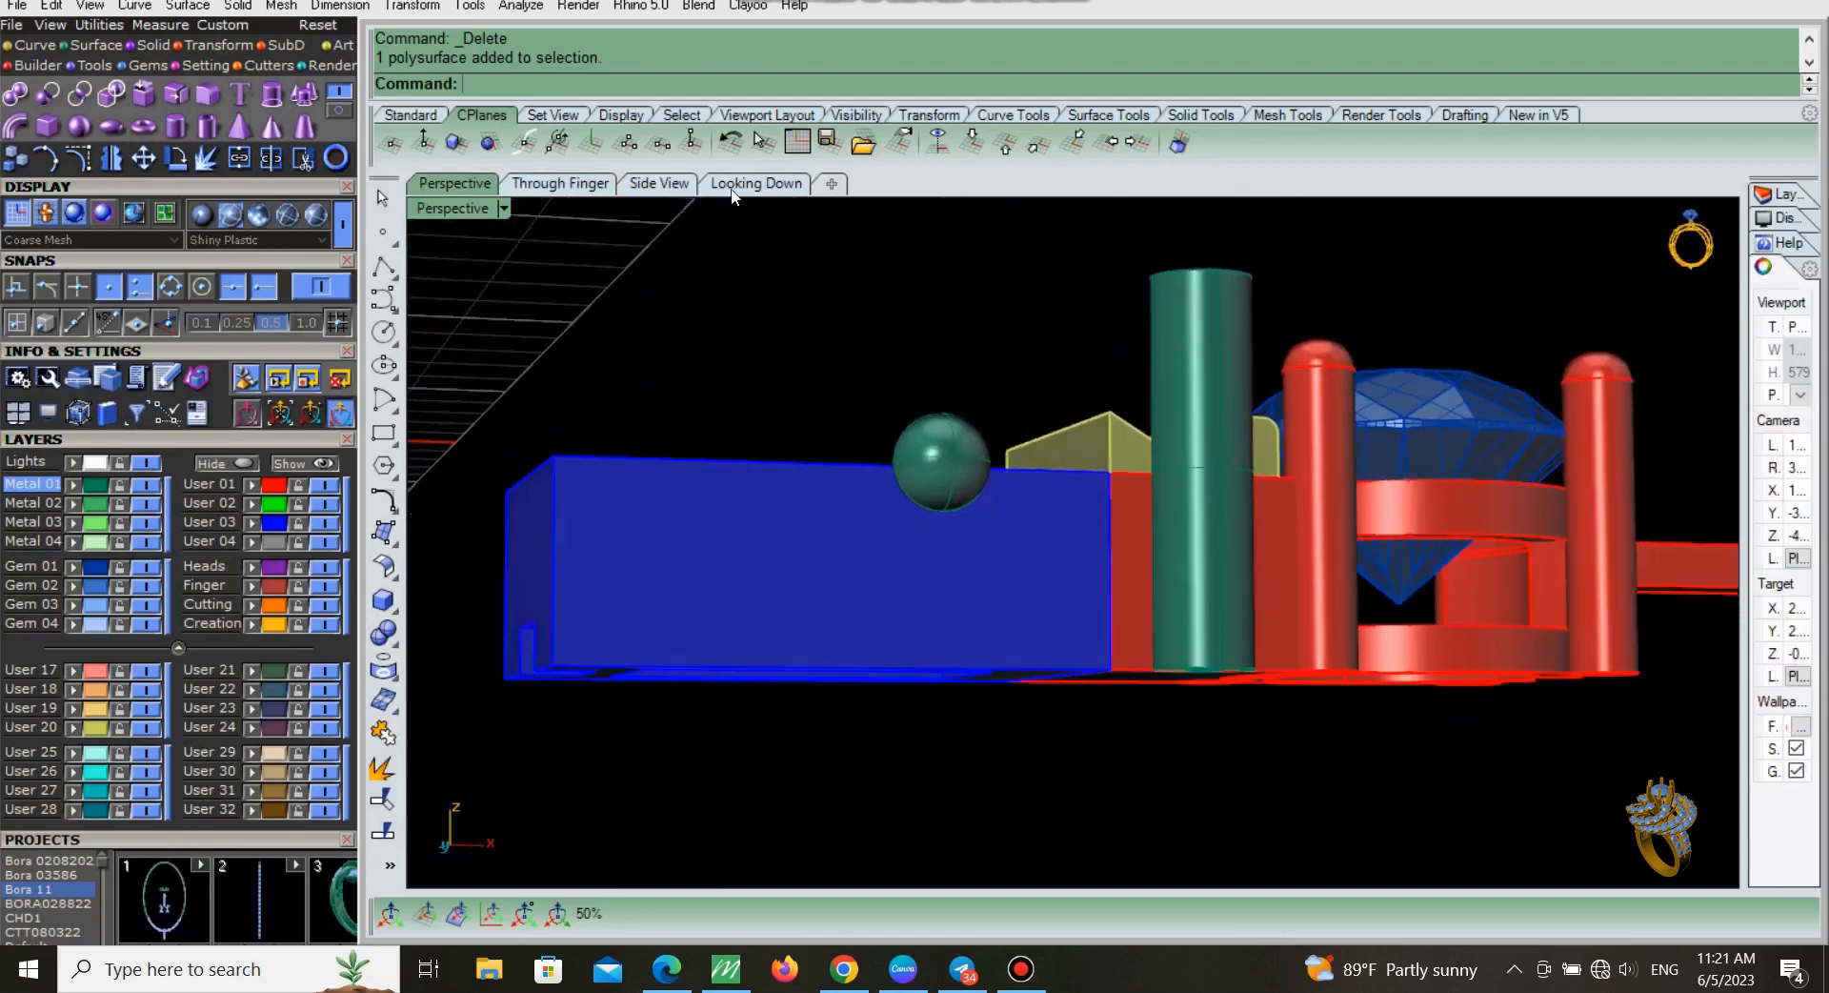
pyautogui.click(1203, 496)
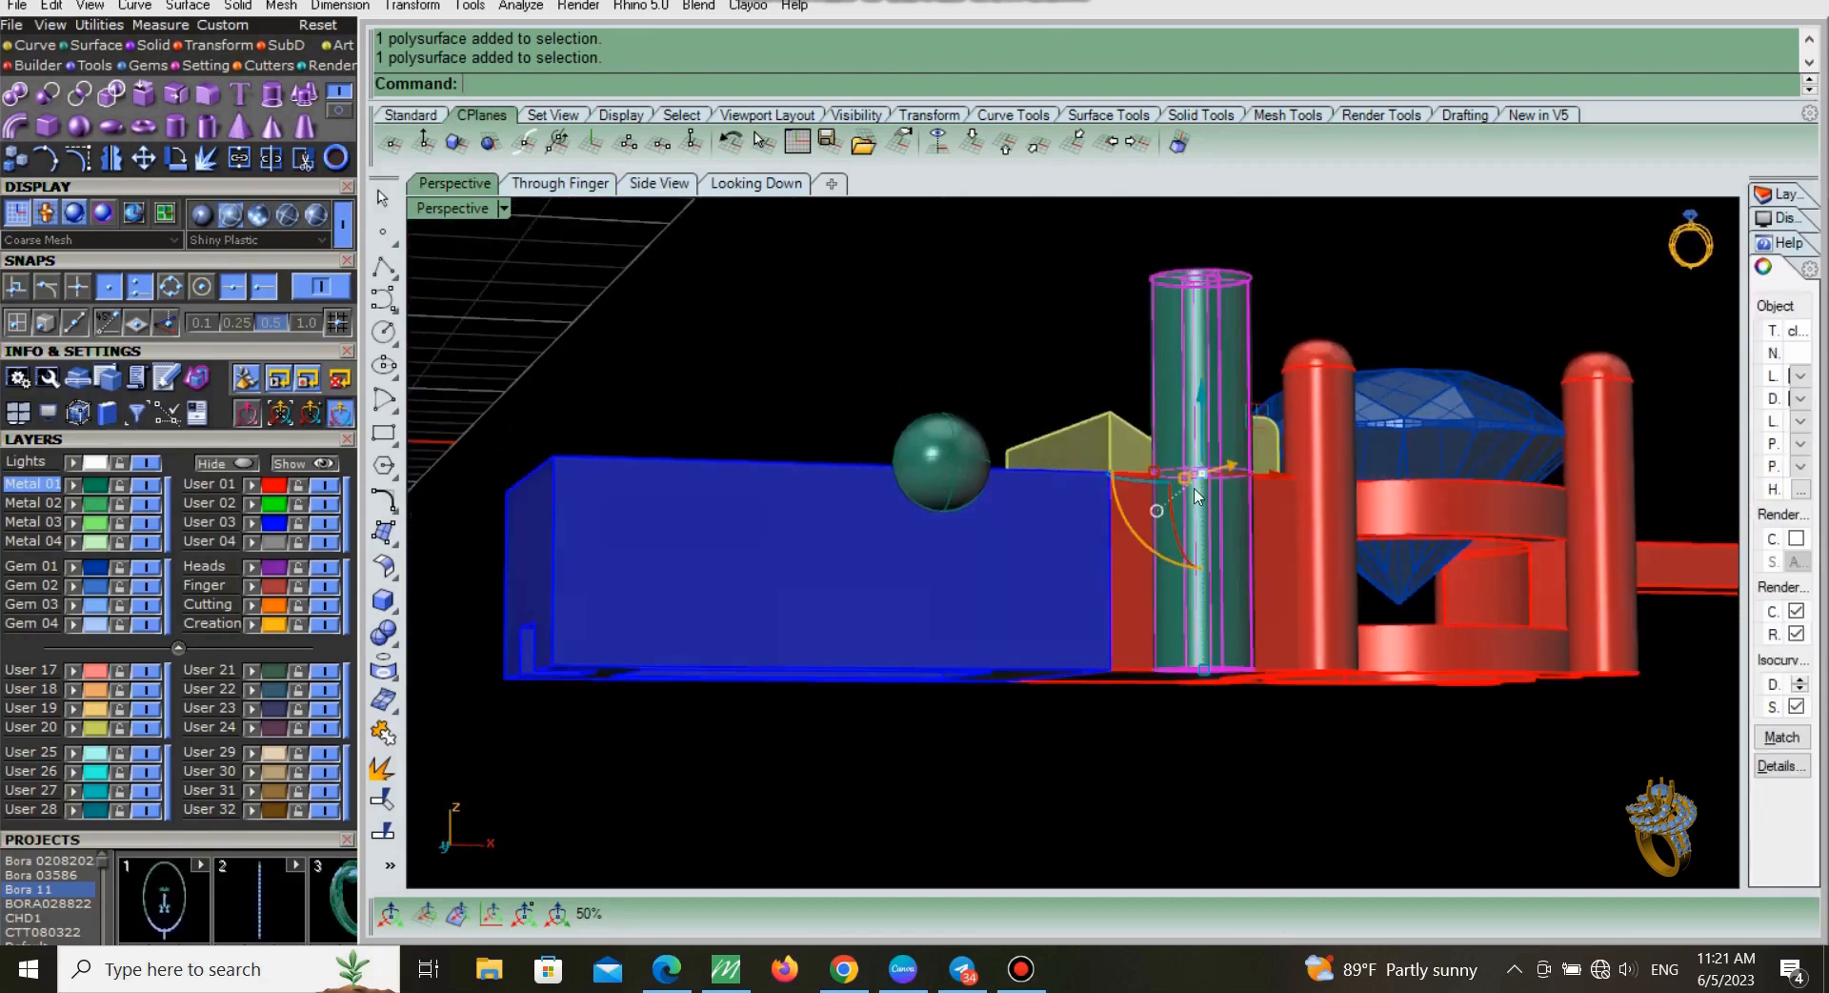
pyautogui.moveTo(1202, 672); pyautogui.dragTo(1212, 486)
pyautogui.keyDown('shift'); pyautogui.moveTo(1234, 528); pyautogui.dragTo(1227, 577, button='right'); pyautogui.keyUp('shift')
pyautogui.moveTo(1136, 640); pyautogui.dragTo(1142, 615, button='right')
# Step: Set the Through Finger view to Shaded, shorten the tube further and centre it vertically on the red end block
pyautogui.click(671, 188)
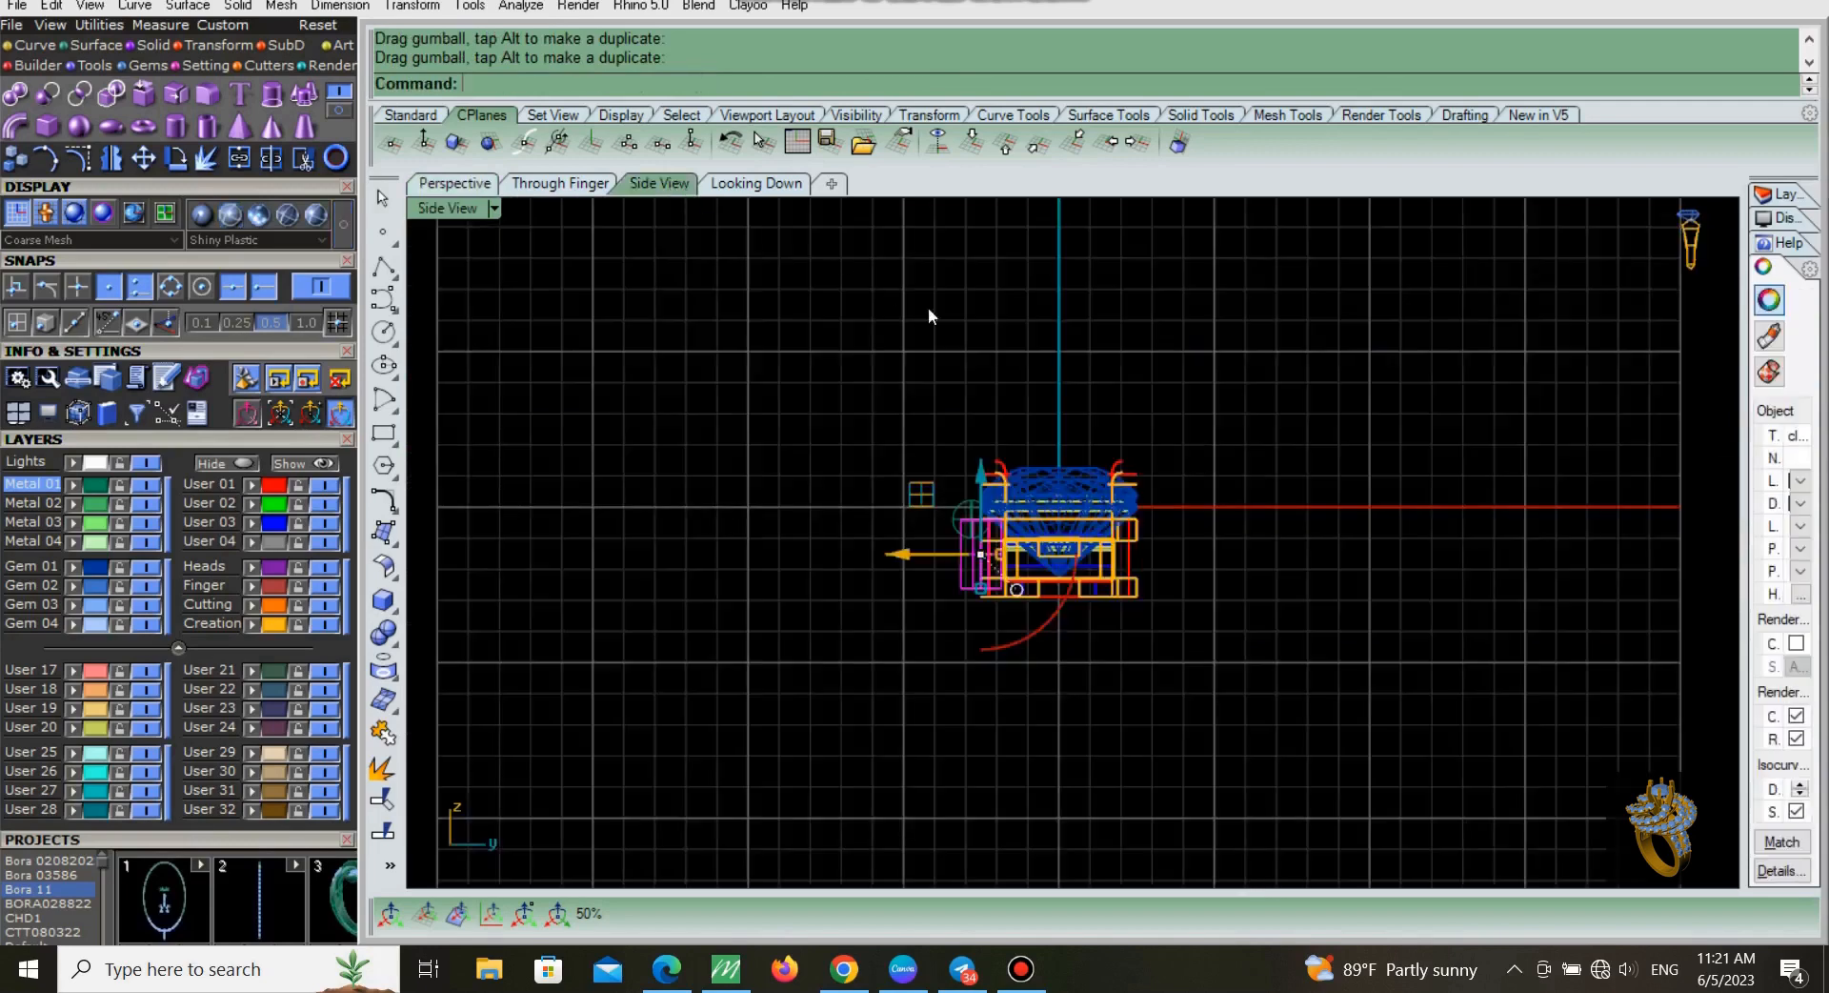
pyautogui.click(595, 185)
pyautogui.scroll(2, 1134, 615)
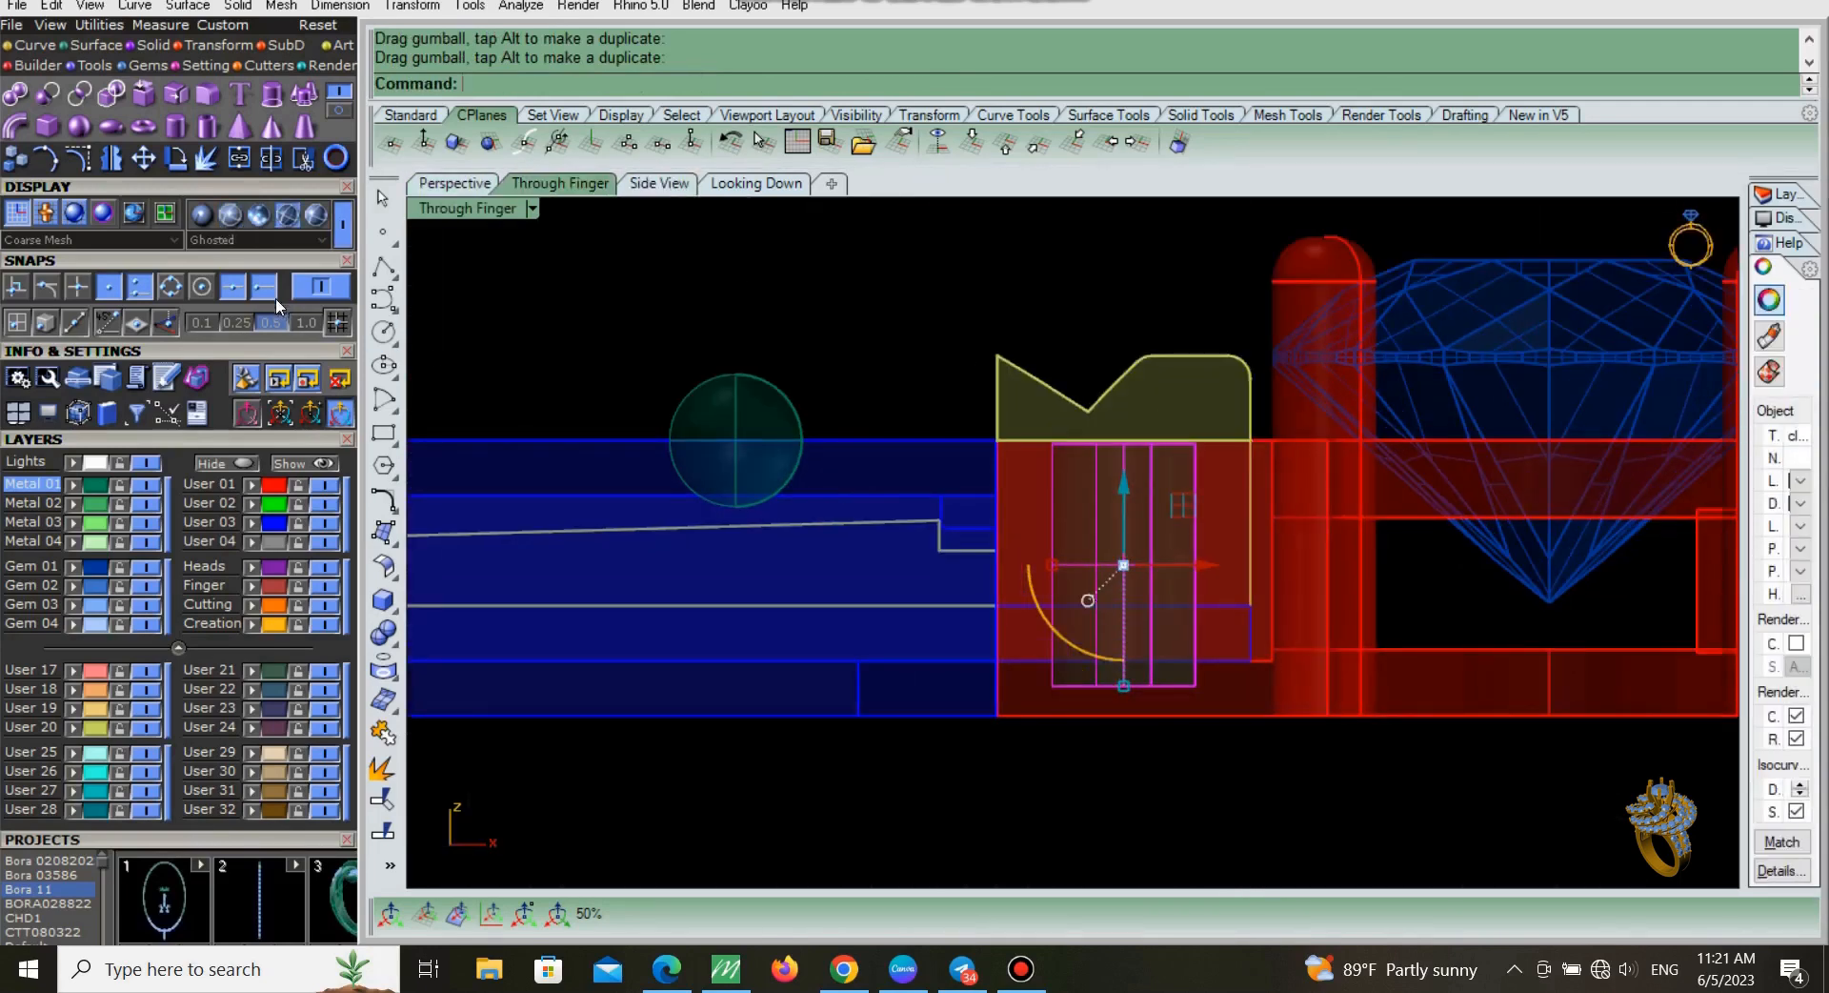
pyautogui.click(325, 220)
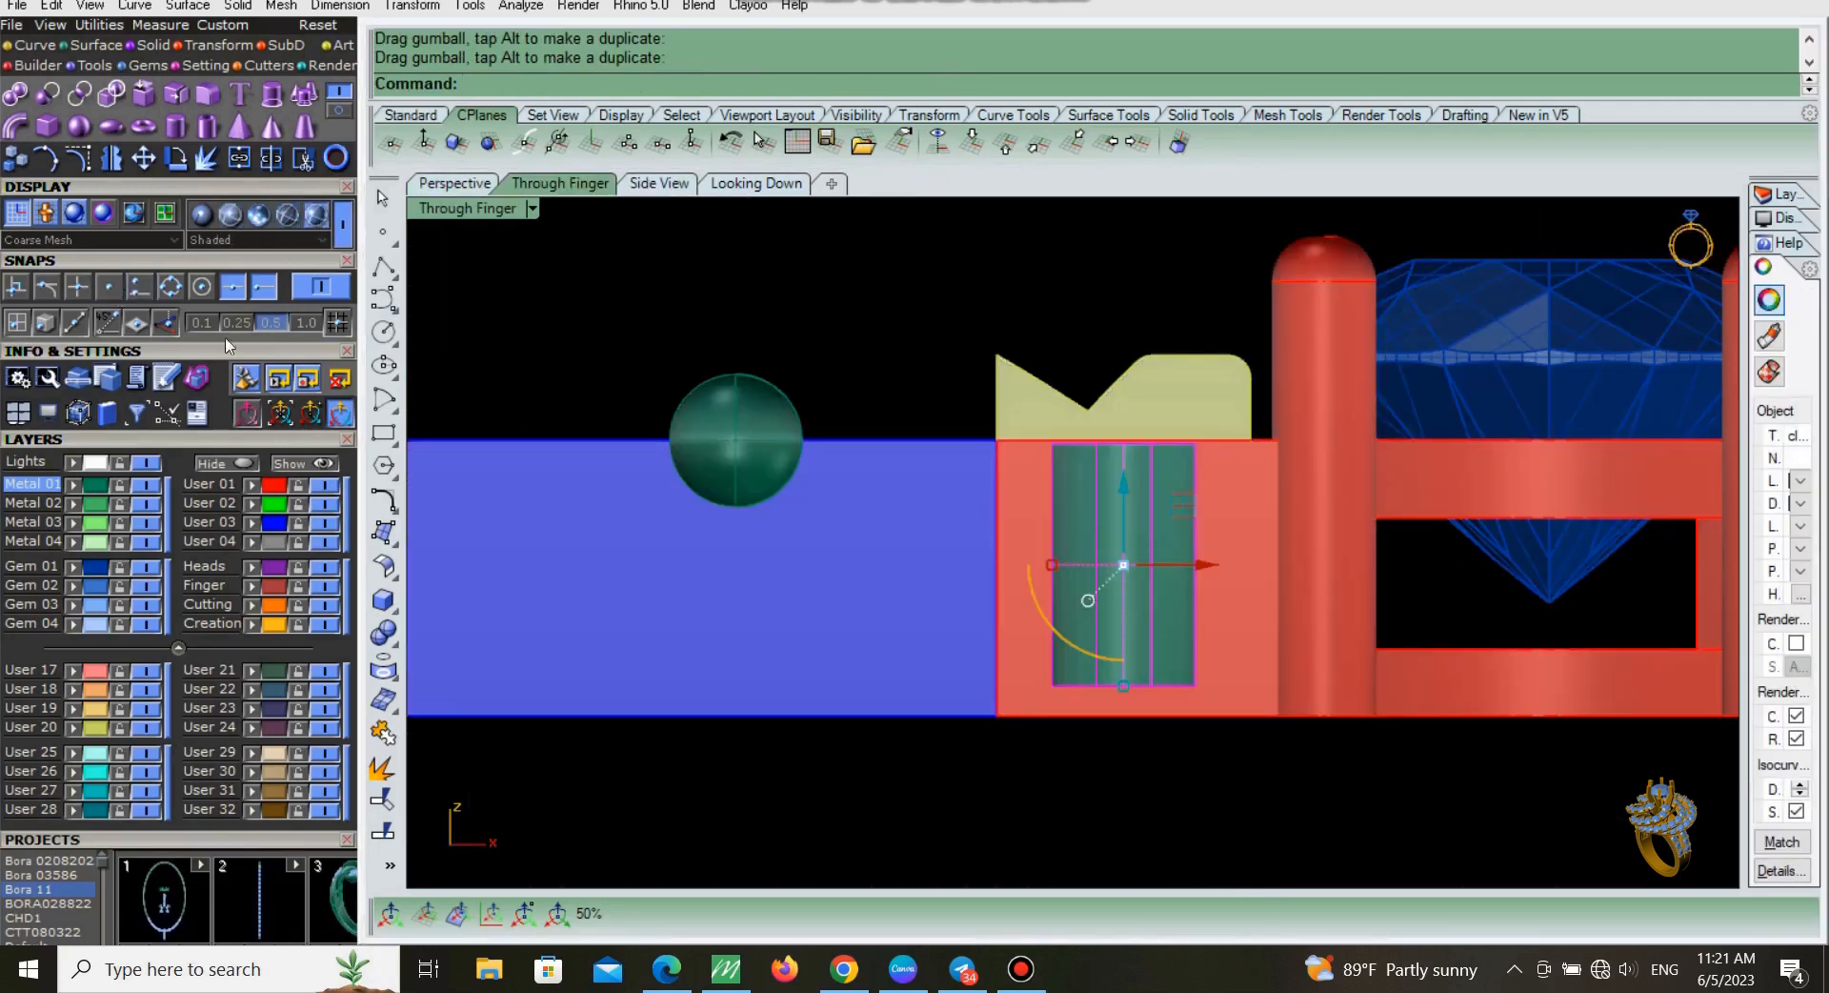
pyautogui.moveTo(1125, 505); pyautogui.dragTo(1128, 512)
pyautogui.moveTo(1125, 704); pyautogui.dragTo(1116, 656)
pyautogui.scroll(-3, 1148, 639)
pyautogui.scroll(2, 1145, 649)
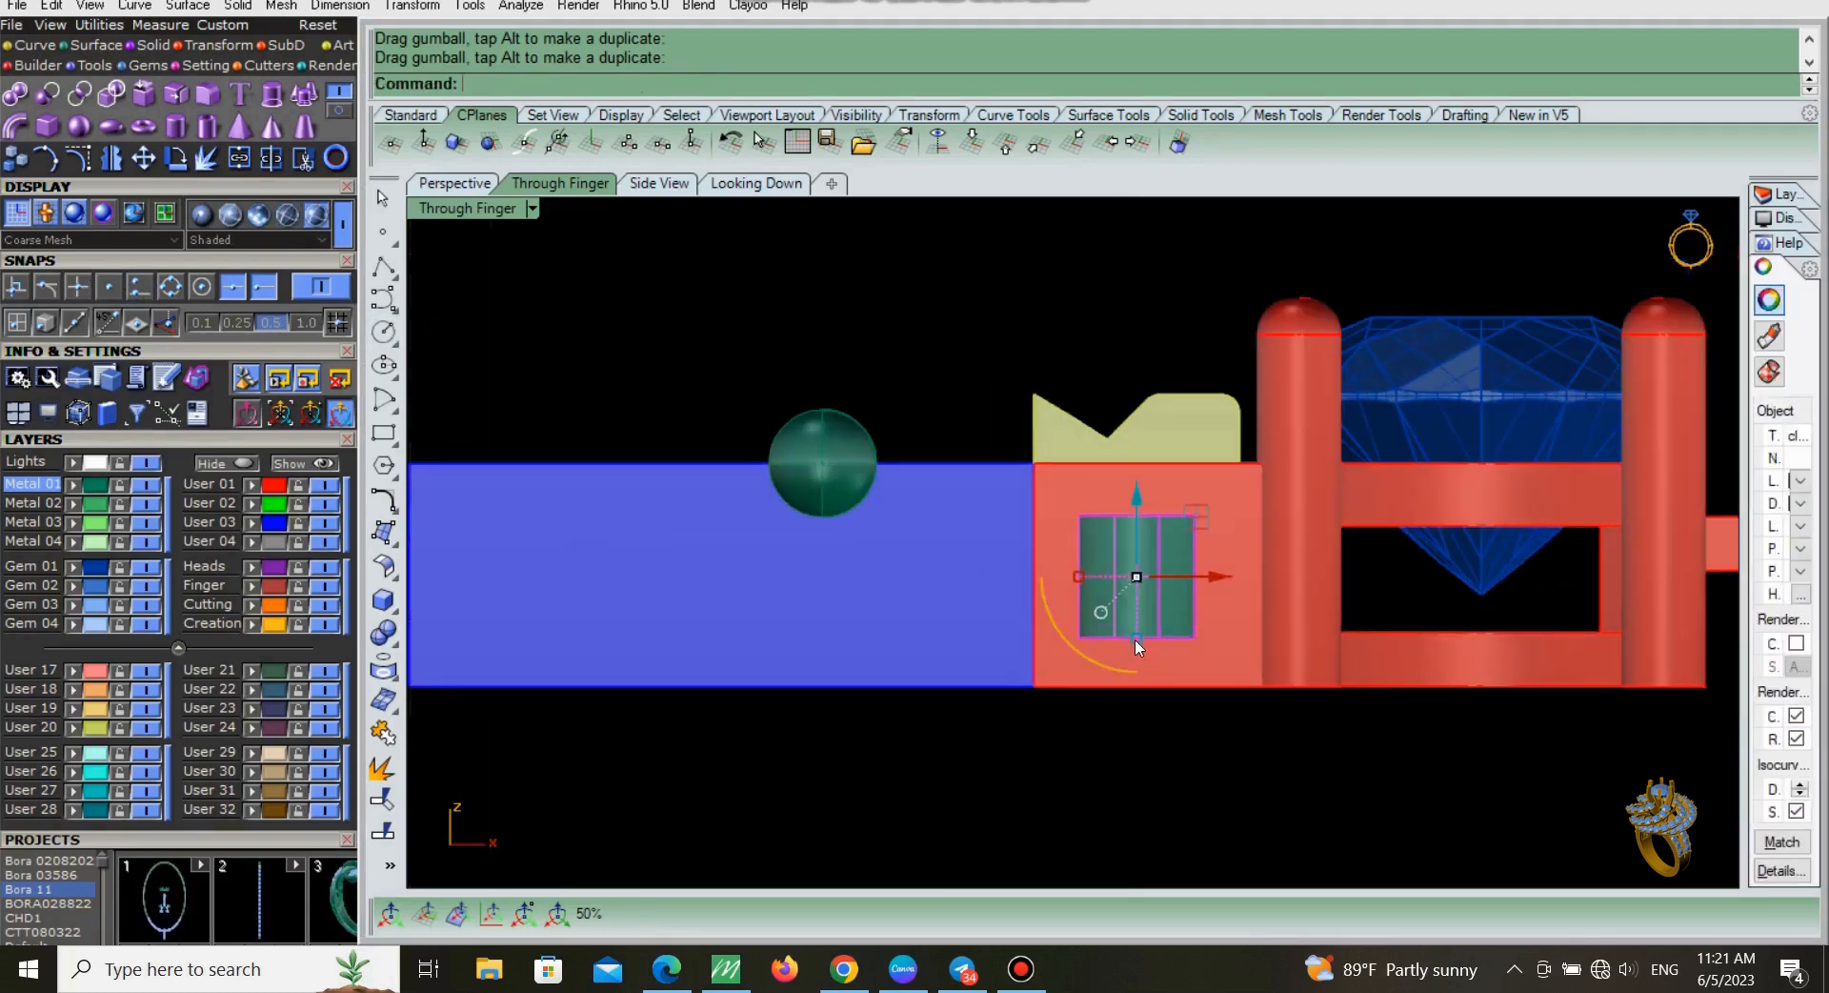
pyautogui.press('Escape')
# Step: Lower the small sphere vertically so it sits near mid-height on the side of the blue clasp box
pyautogui.click(820, 434)
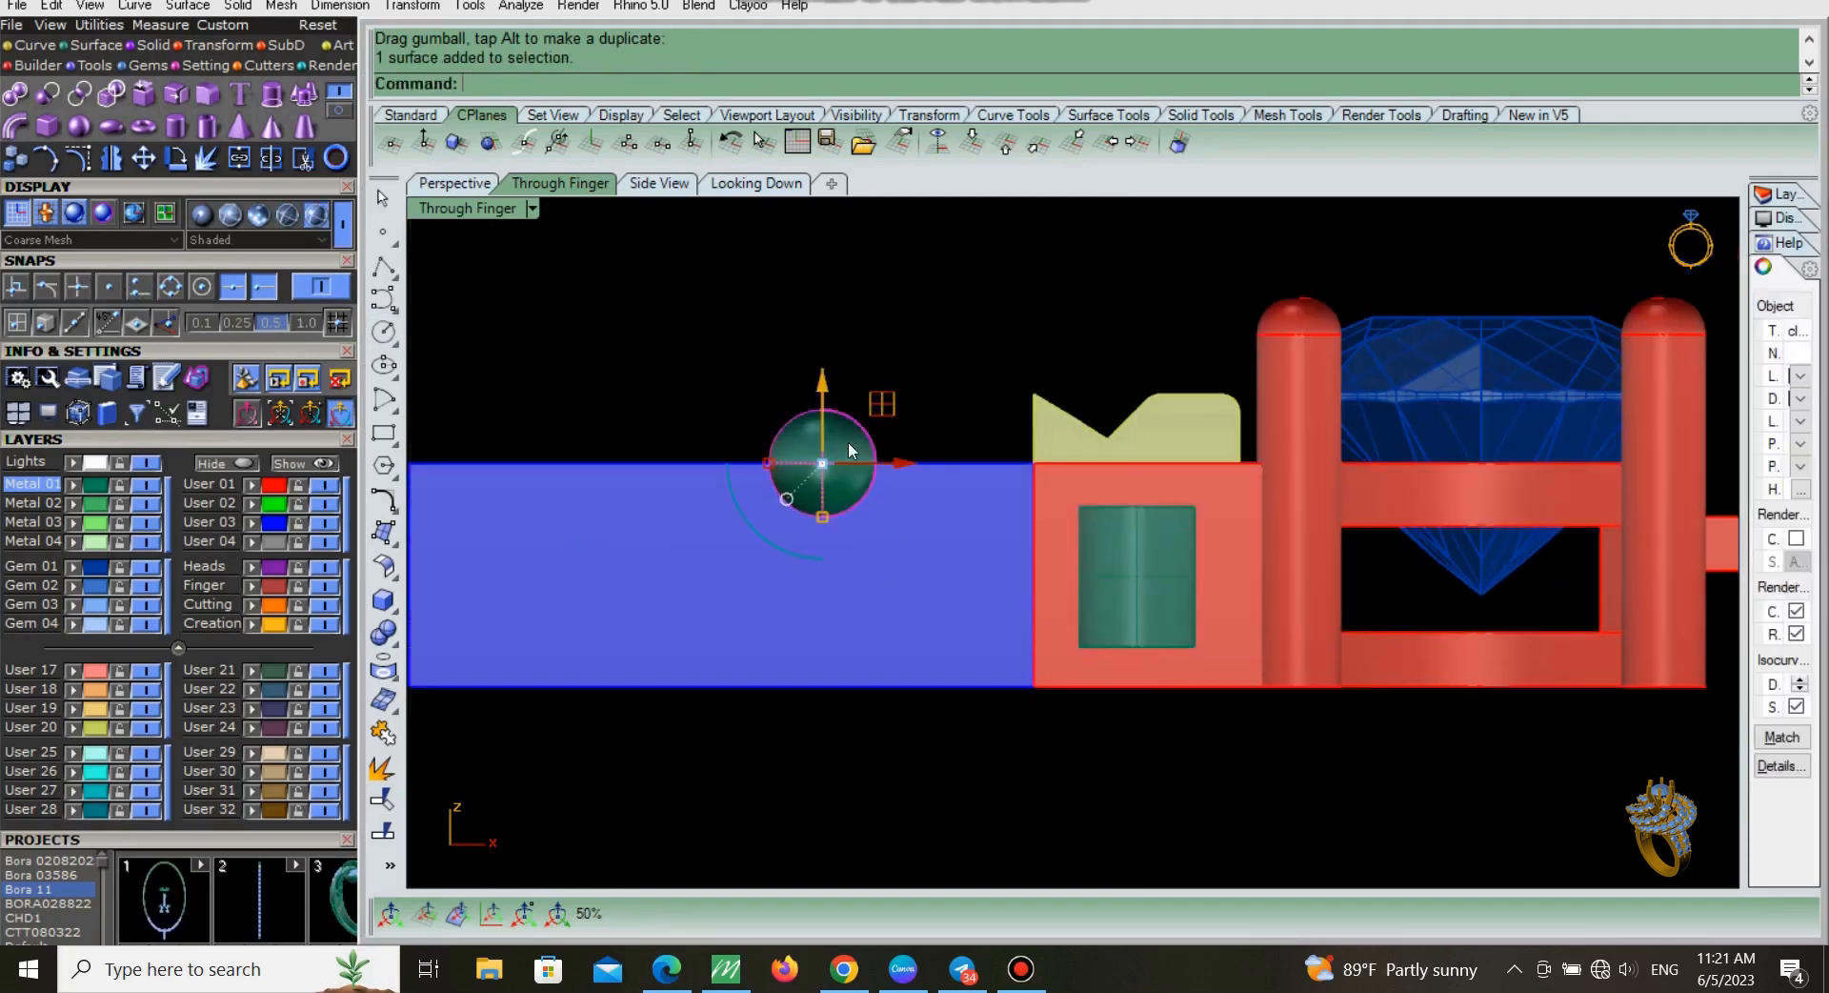
pyautogui.scroll(-6, 845, 398)
pyautogui.scroll(6, 844, 397)
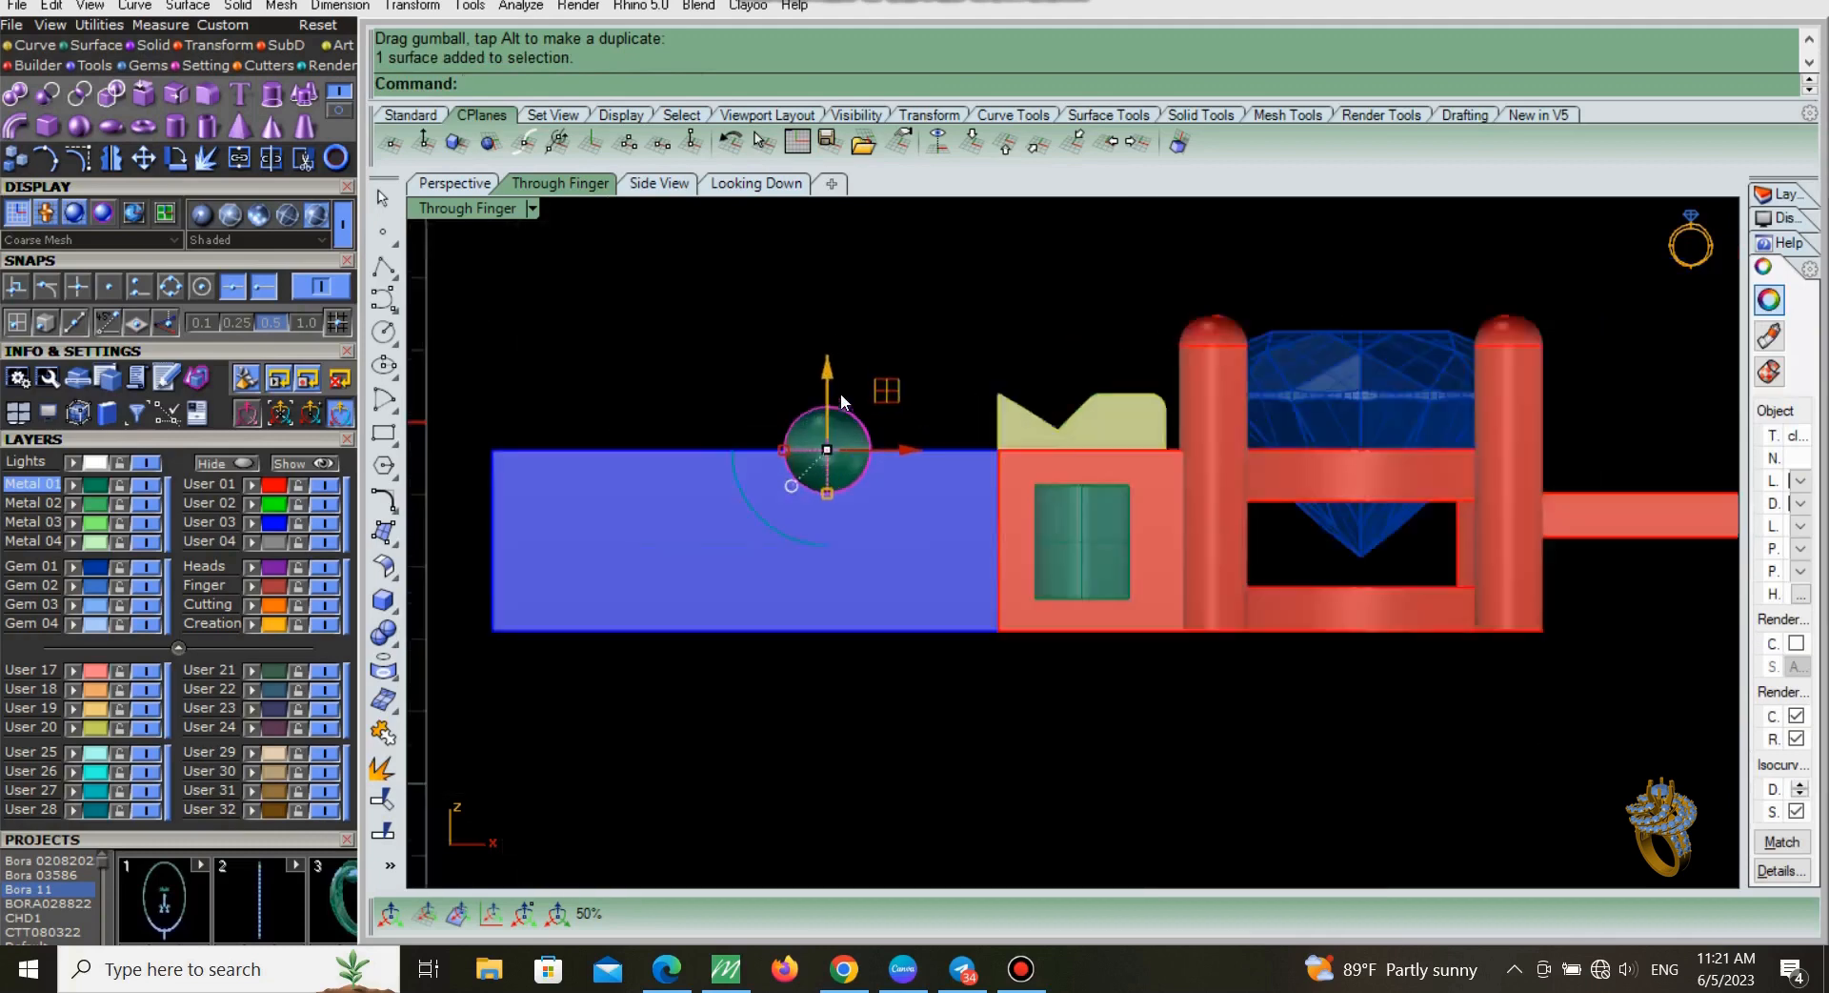
pyautogui.moveTo(827, 377); pyautogui.dragTo(831, 480)
pyautogui.press('Escape')
pyautogui.moveTo(942, 460); pyautogui.dragTo(991, 452, button='right')
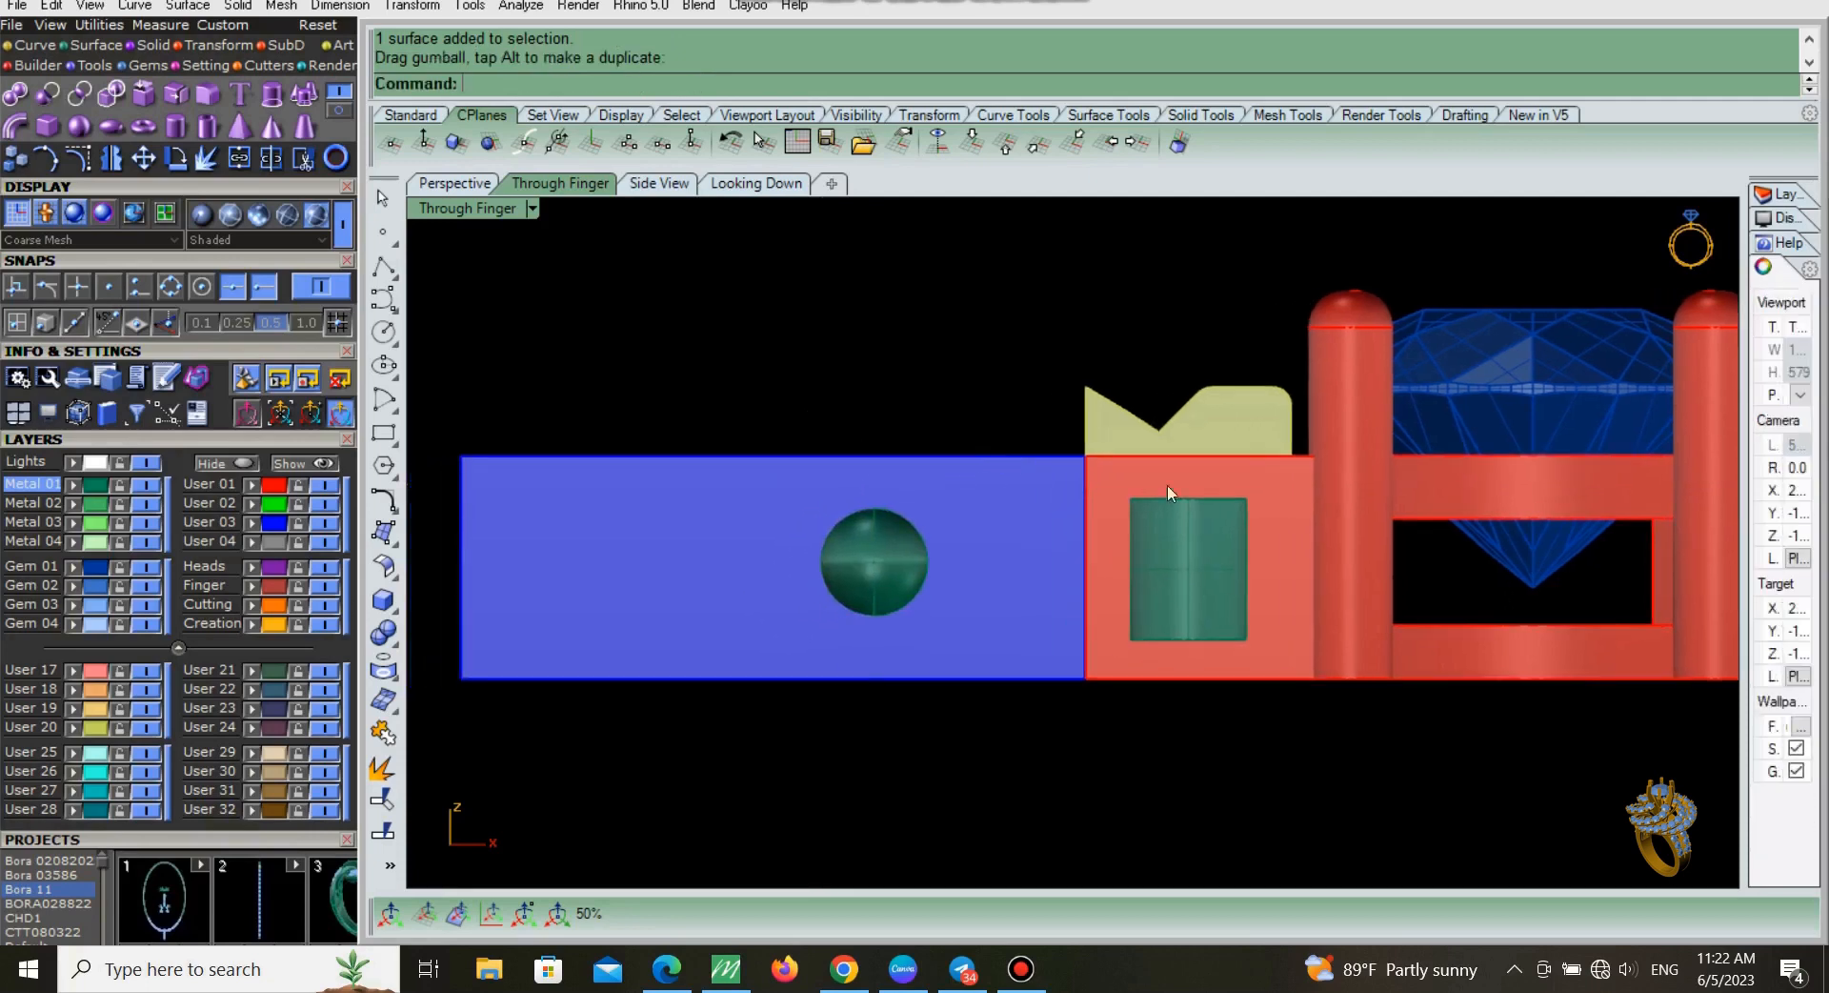
# Step: Turn off the surface isocurve display for all objects in the model
pyautogui.hotkey('ctrl', 'a')
pyautogui.click(1797, 812)
pyautogui.press('Escape')
# Step: Measure the horizontal distance between the sphere's centre and the tube's centre with a dimension
pyautogui.moveTo(1319, 790); pyautogui.dragTo(1361, 774, button='right')
pyautogui.write('dim')
pyautogui.press('Return')
pyautogui.click(910, 726)
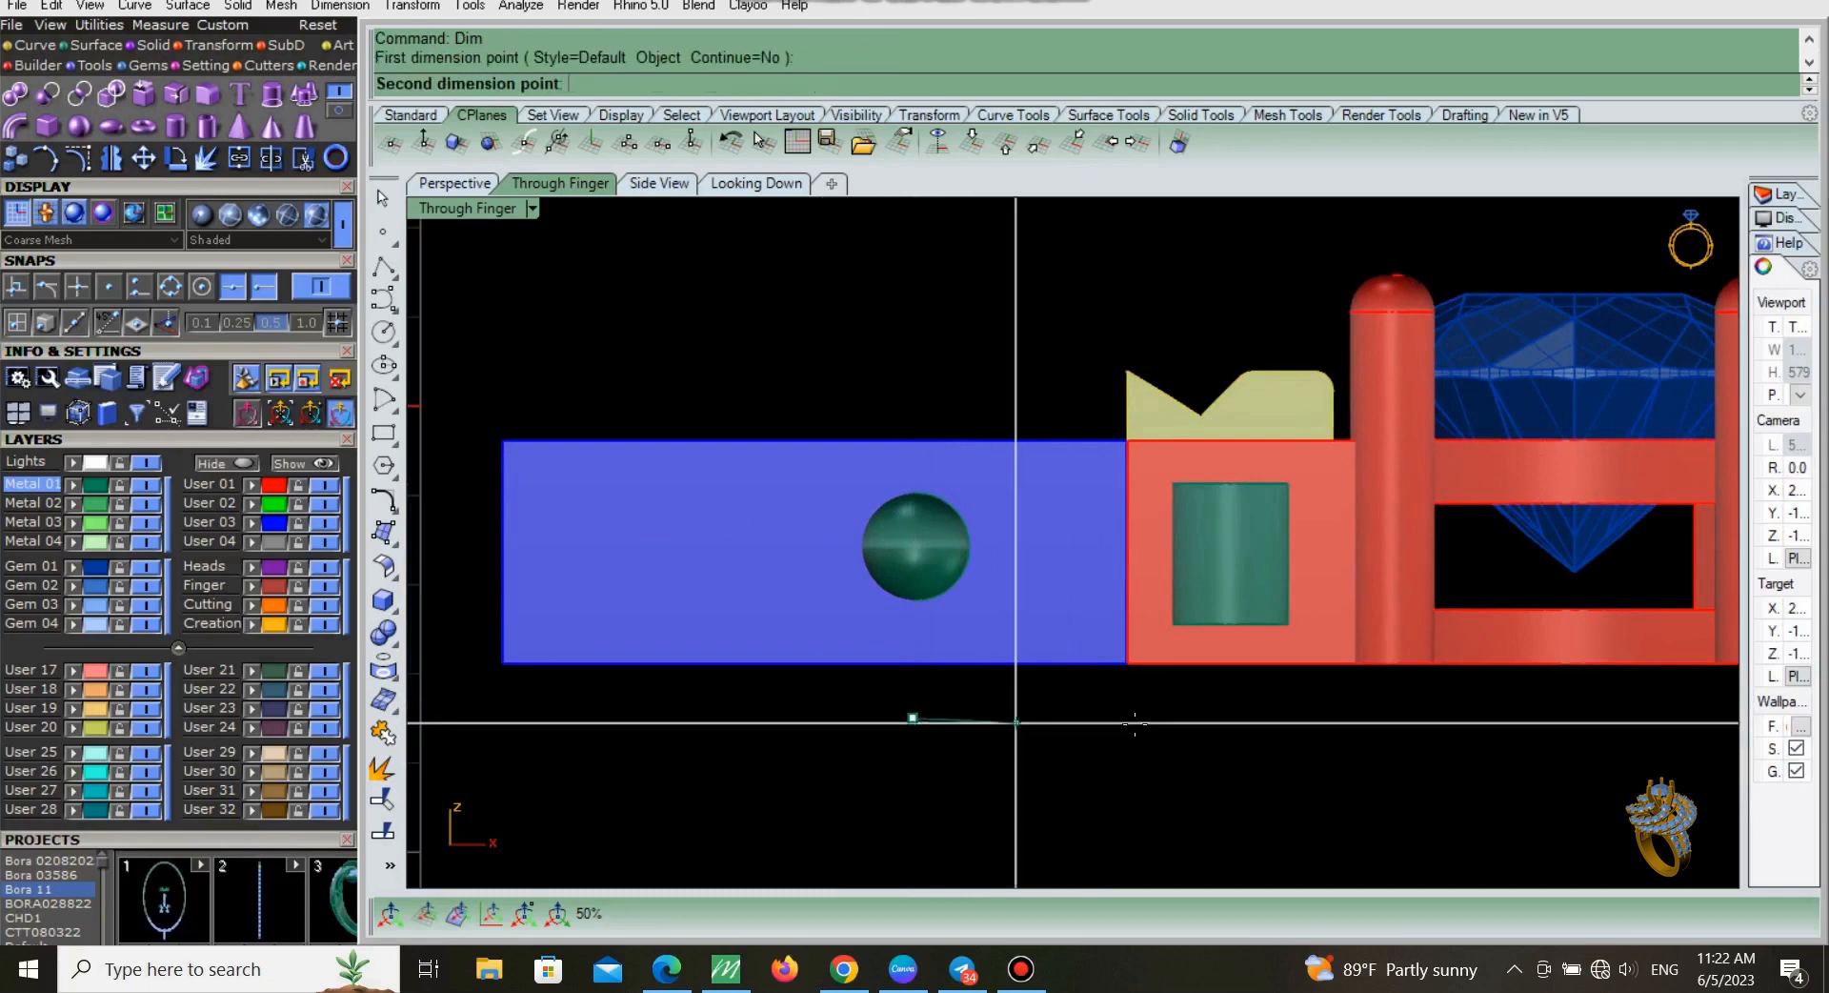
pyautogui.click(1233, 732)
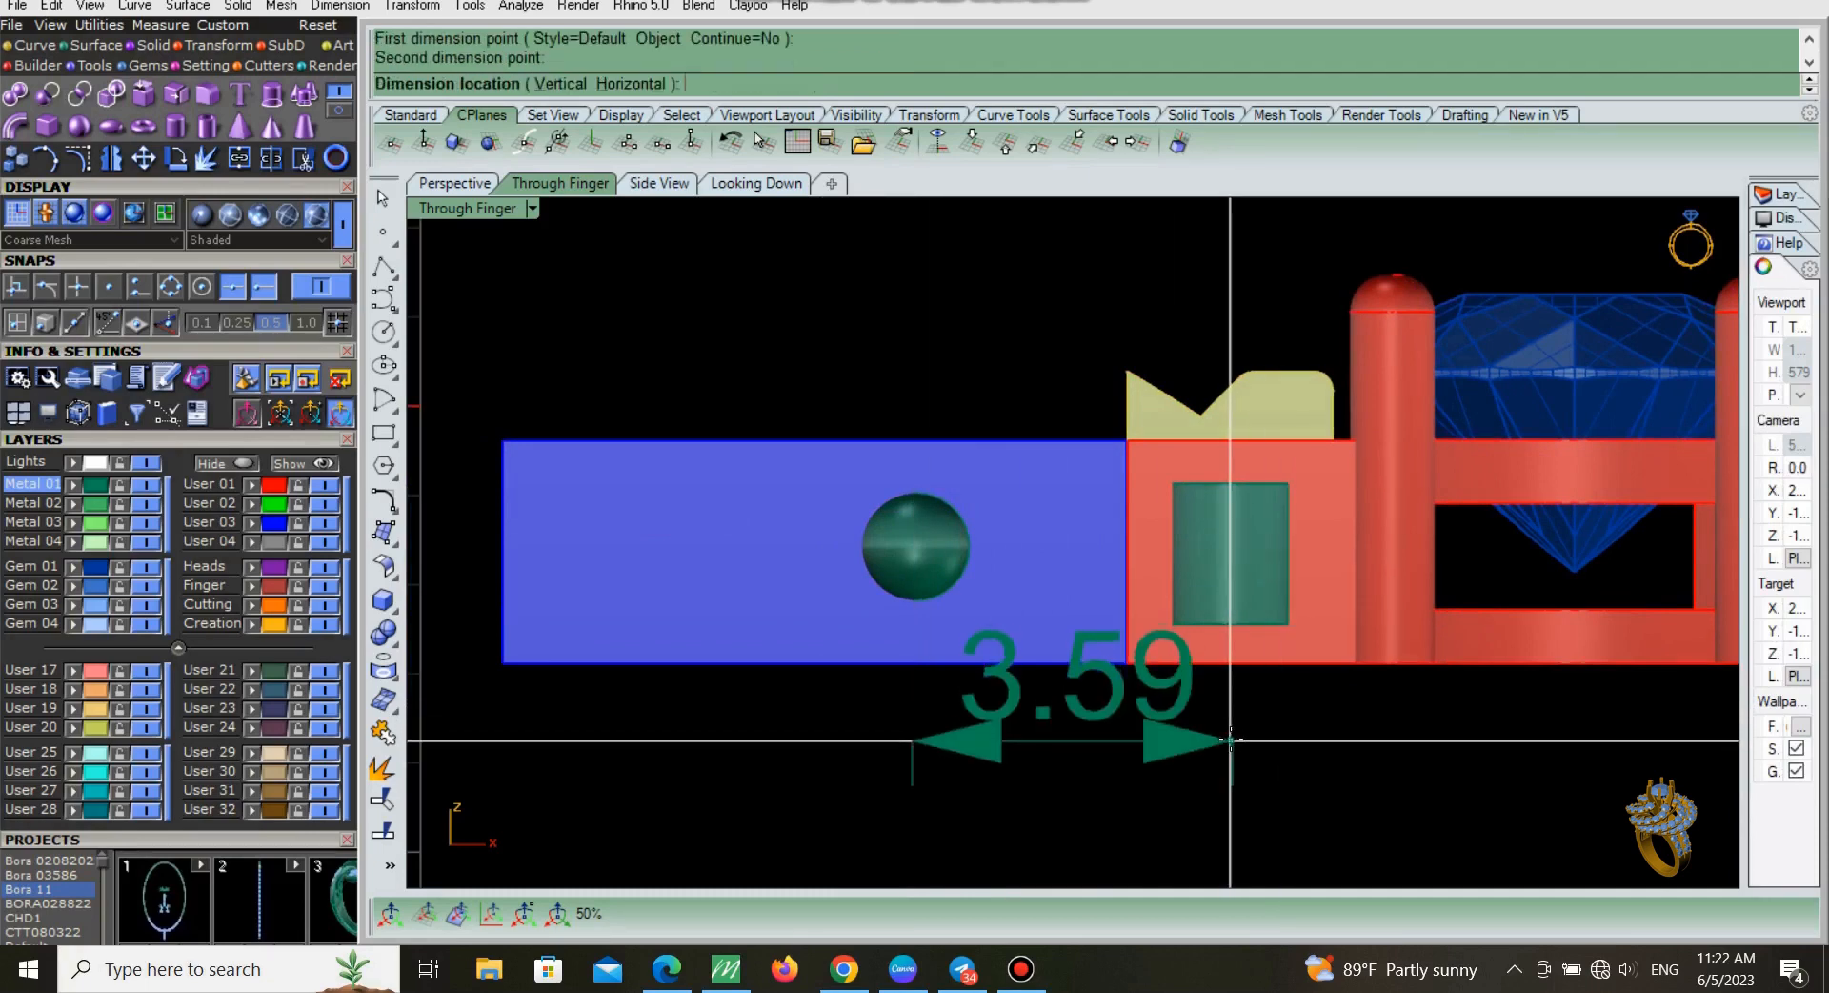
pyautogui.press('Escape')
# Step: Move the sphere 0.5 along the negative X direction, away from the tube
pyautogui.click(944, 551)
pyautogui.click(984, 548)
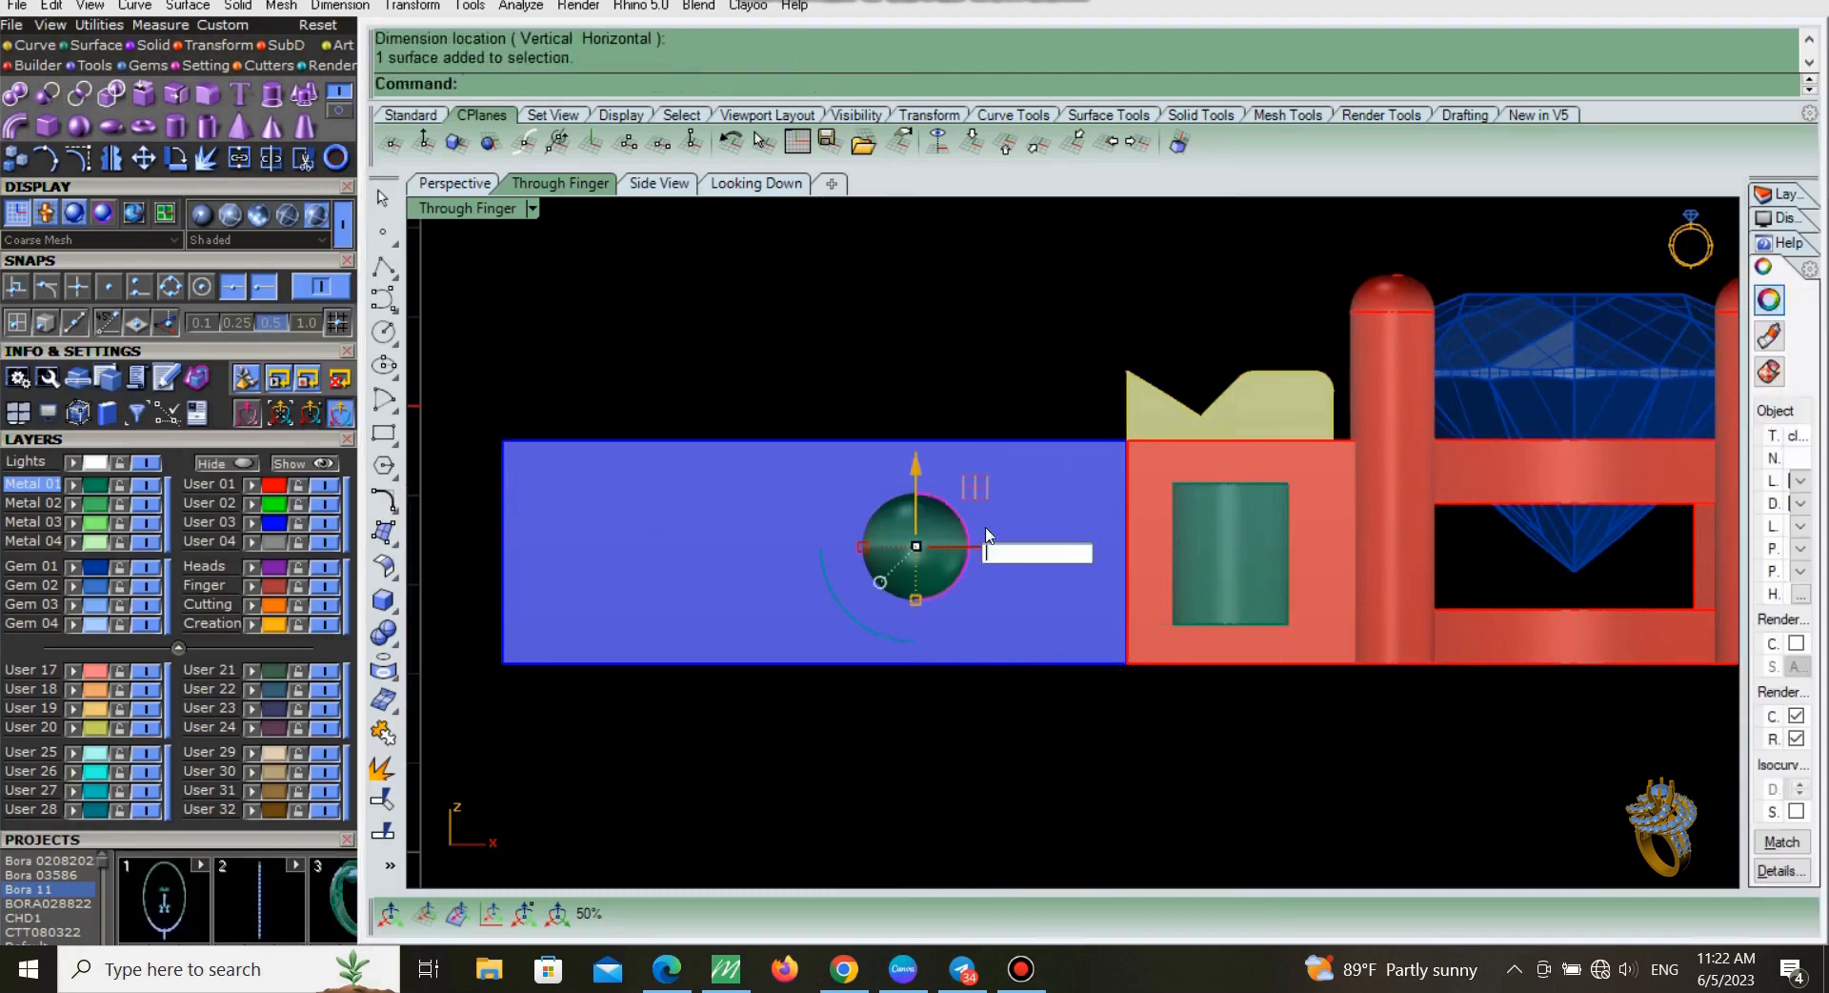
pyautogui.write('-.5')
pyautogui.press('Return')
pyautogui.press('Escape')
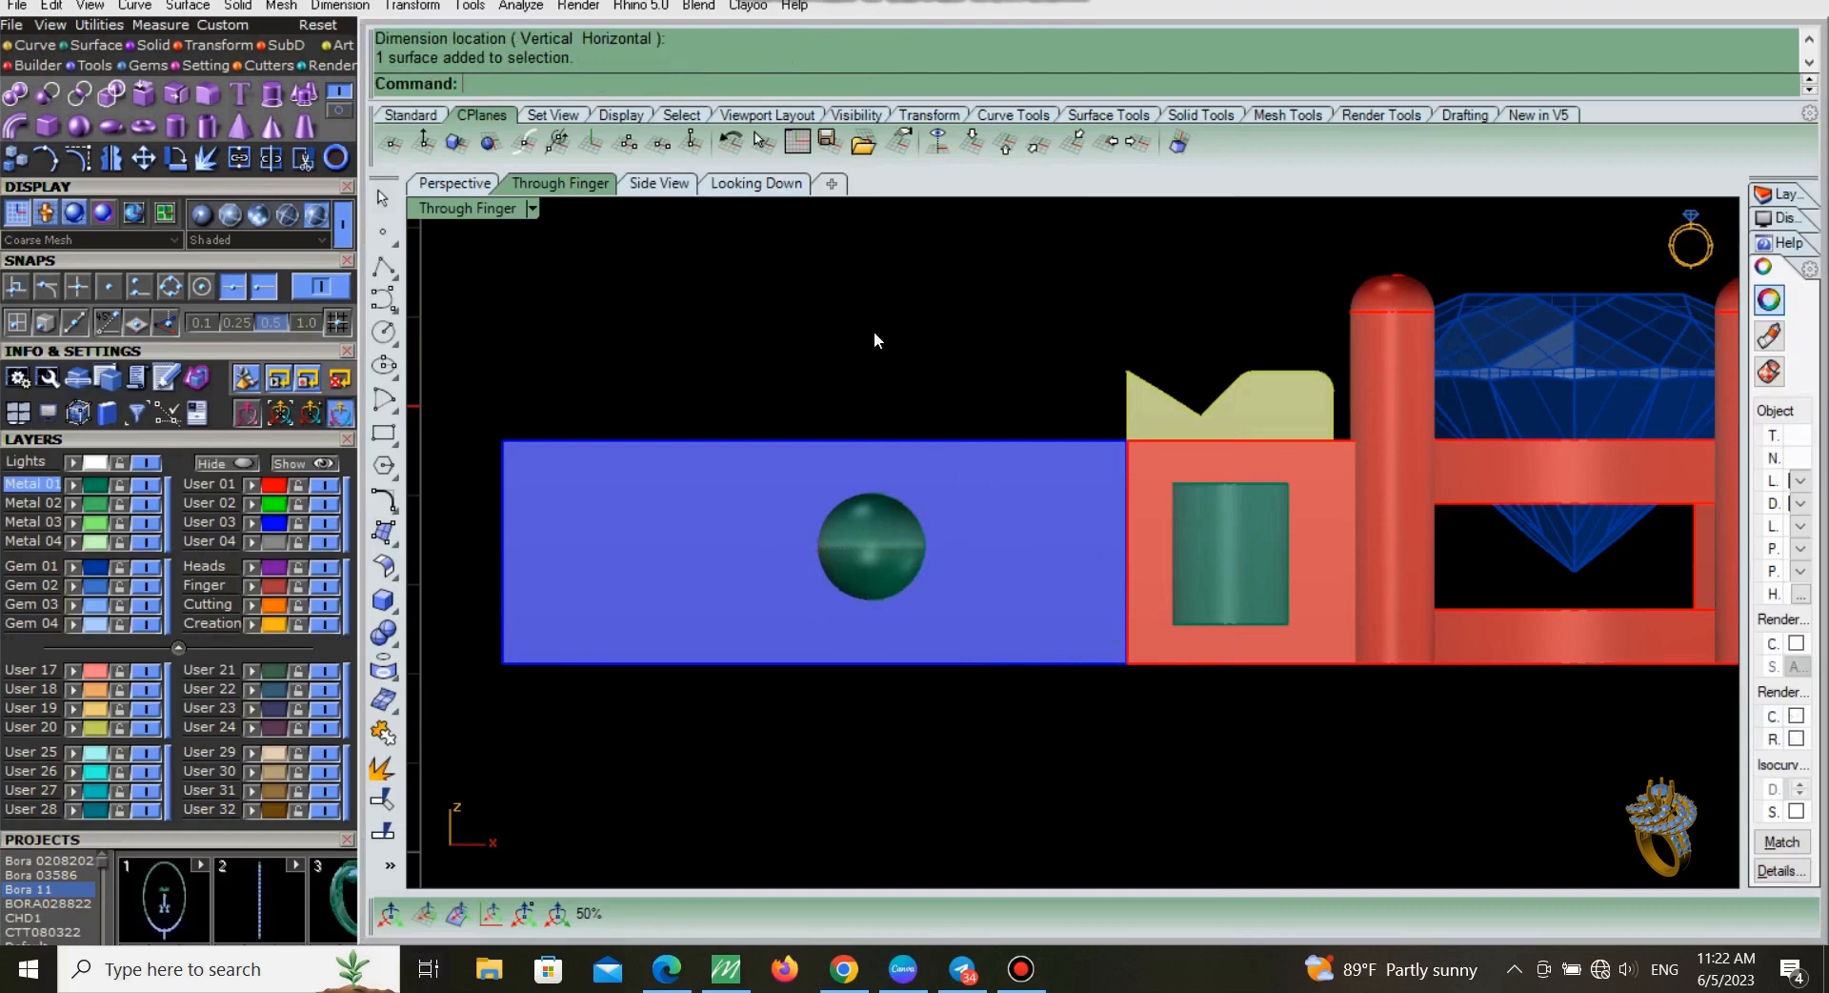
# Step: In the Looking Down view, draw a short straight line from the sphere's centre into the blue box's side wall
pyautogui.click(757, 183)
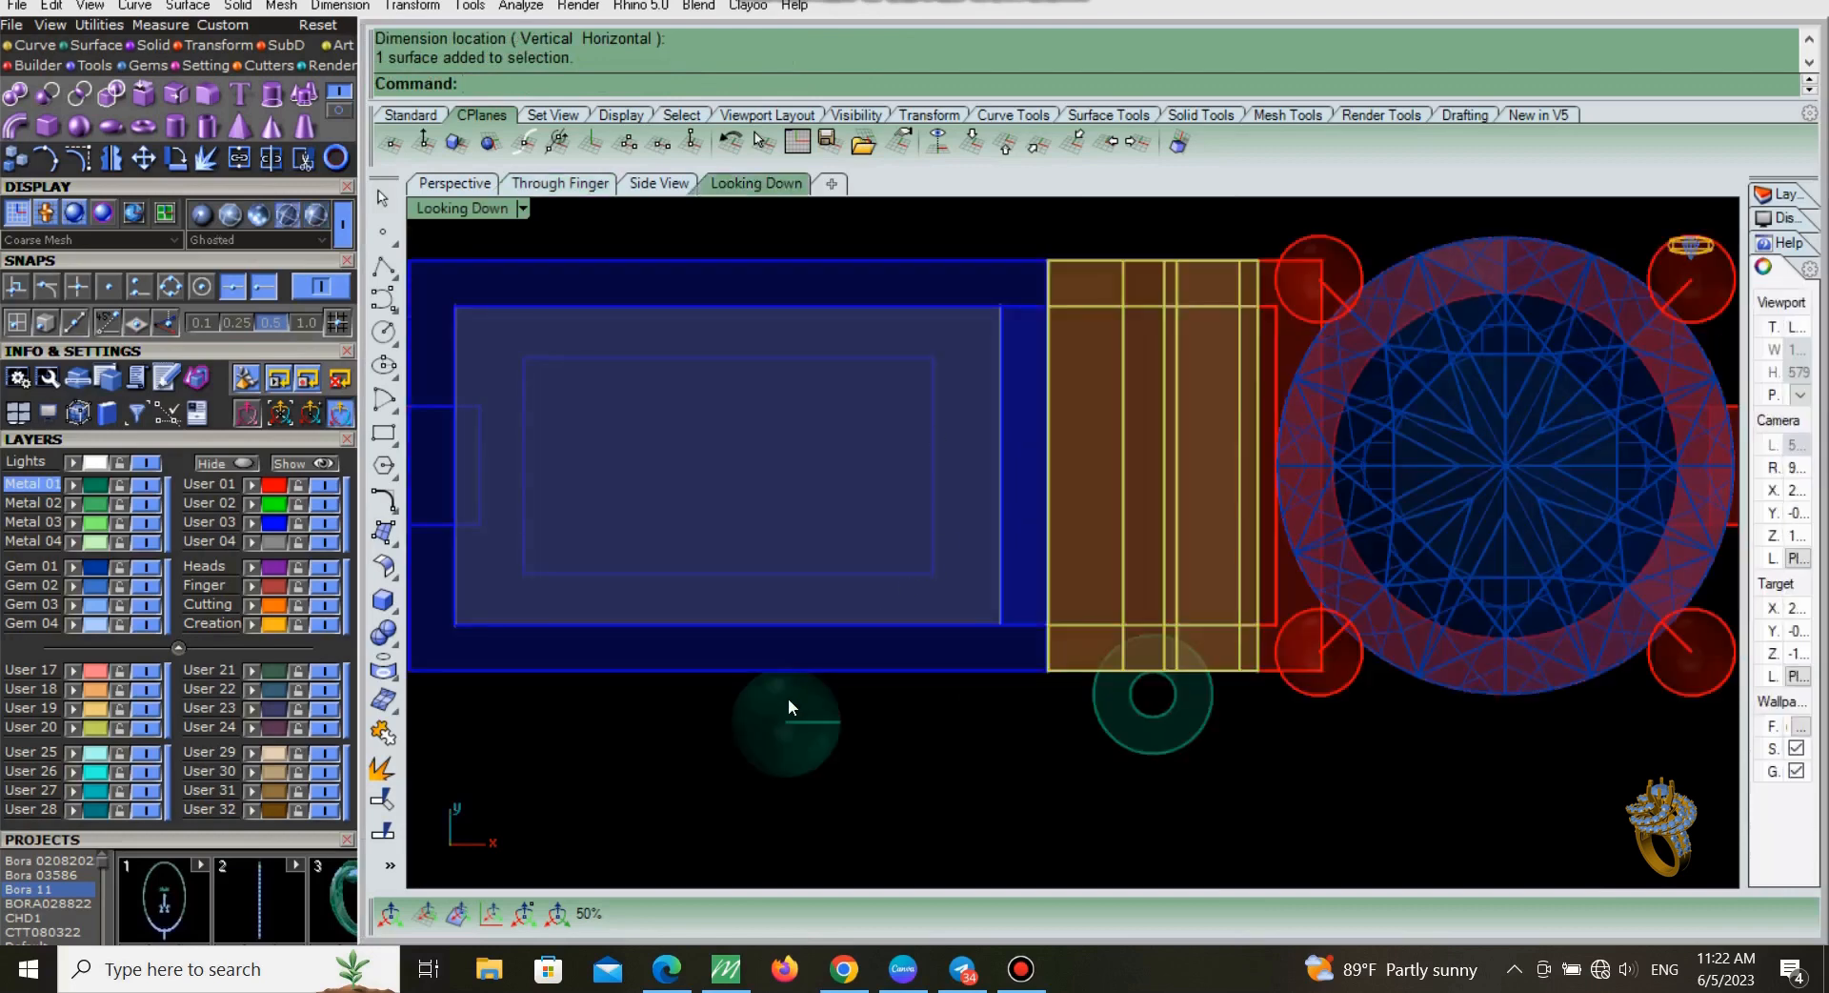
pyautogui.click(317, 219)
pyautogui.moveTo(802, 732)
pyautogui.mouseDown(button='right')
pyautogui.moveTo(985, 681)
pyautogui.moveTo(1027, 701)
pyautogui.mouseUp(button='right')
pyautogui.scroll(4, 986, 682)
pyautogui.click(237, 218)
pyautogui.click(984, 673)
pyautogui.write('l')
pyautogui.press('Return')
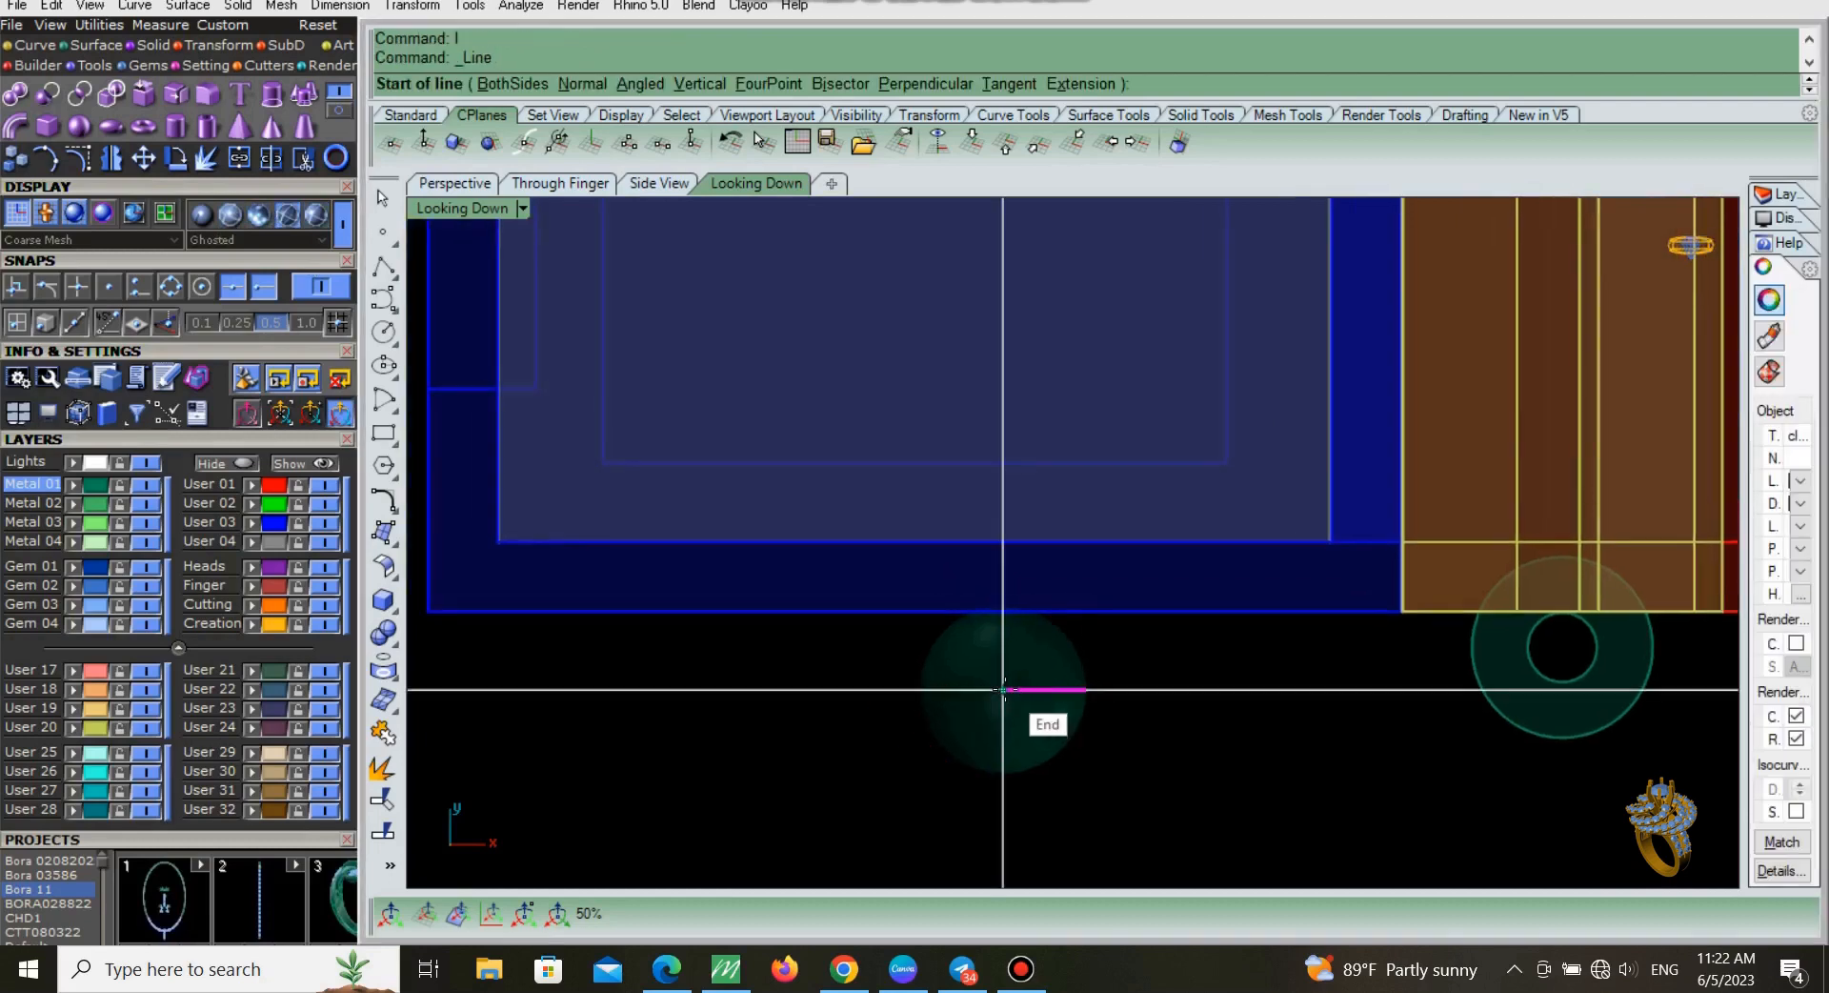
pyautogui.click(1003, 690)
pyautogui.click(1002, 585)
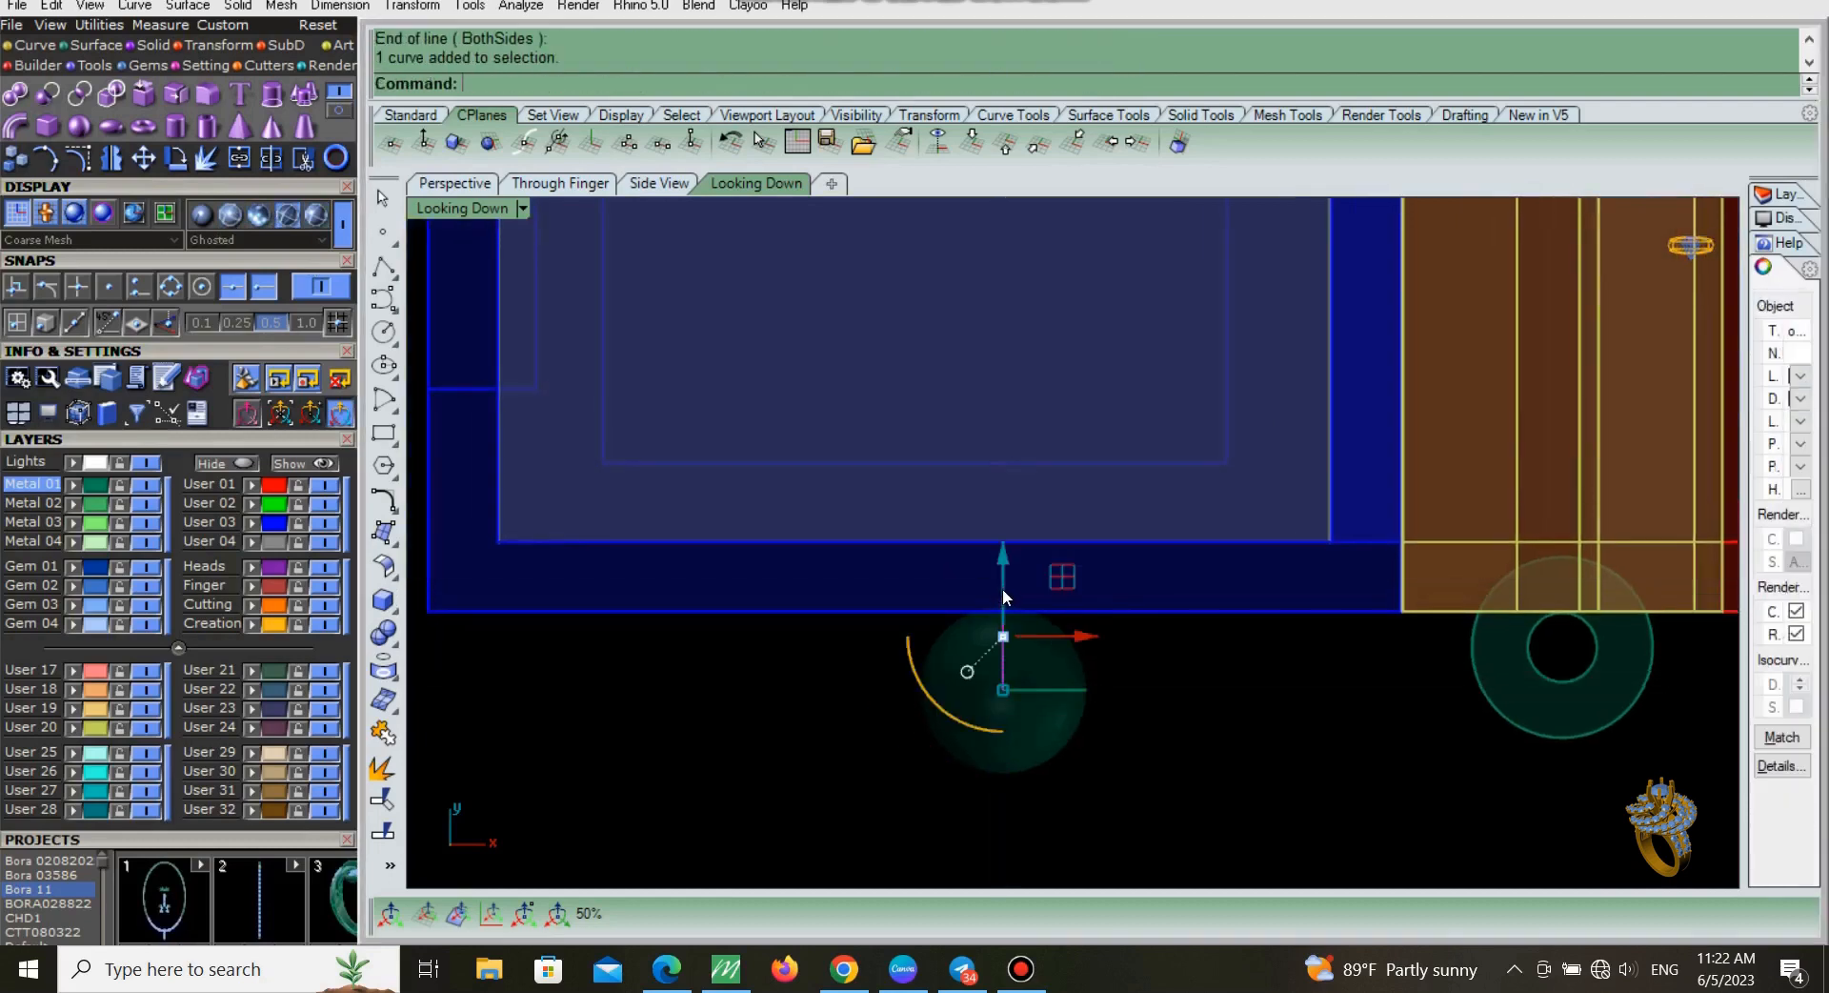
# Step: Create a flat-capped pipe, slightly narrower than the sphere, along the short line
pyautogui.write('pipe')
pyautogui.press('Return')
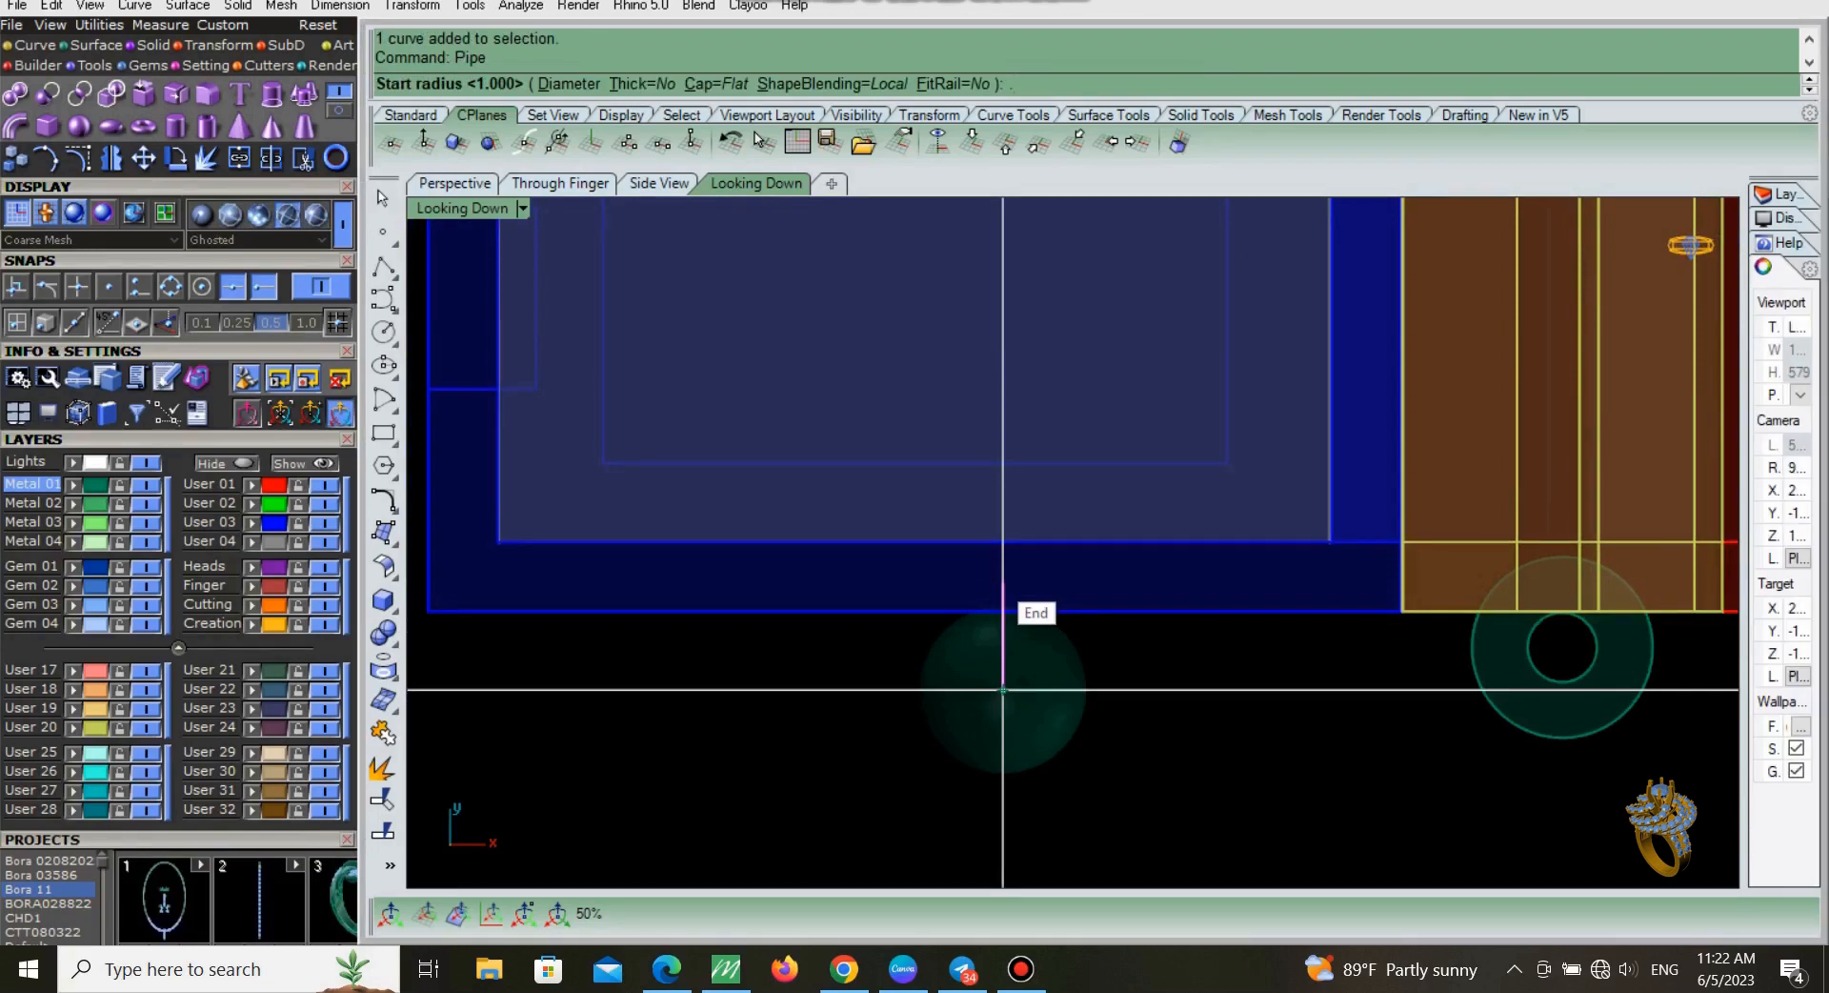
pyautogui.press('Return')
pyautogui.press('Return')
pyautogui.press('Return')
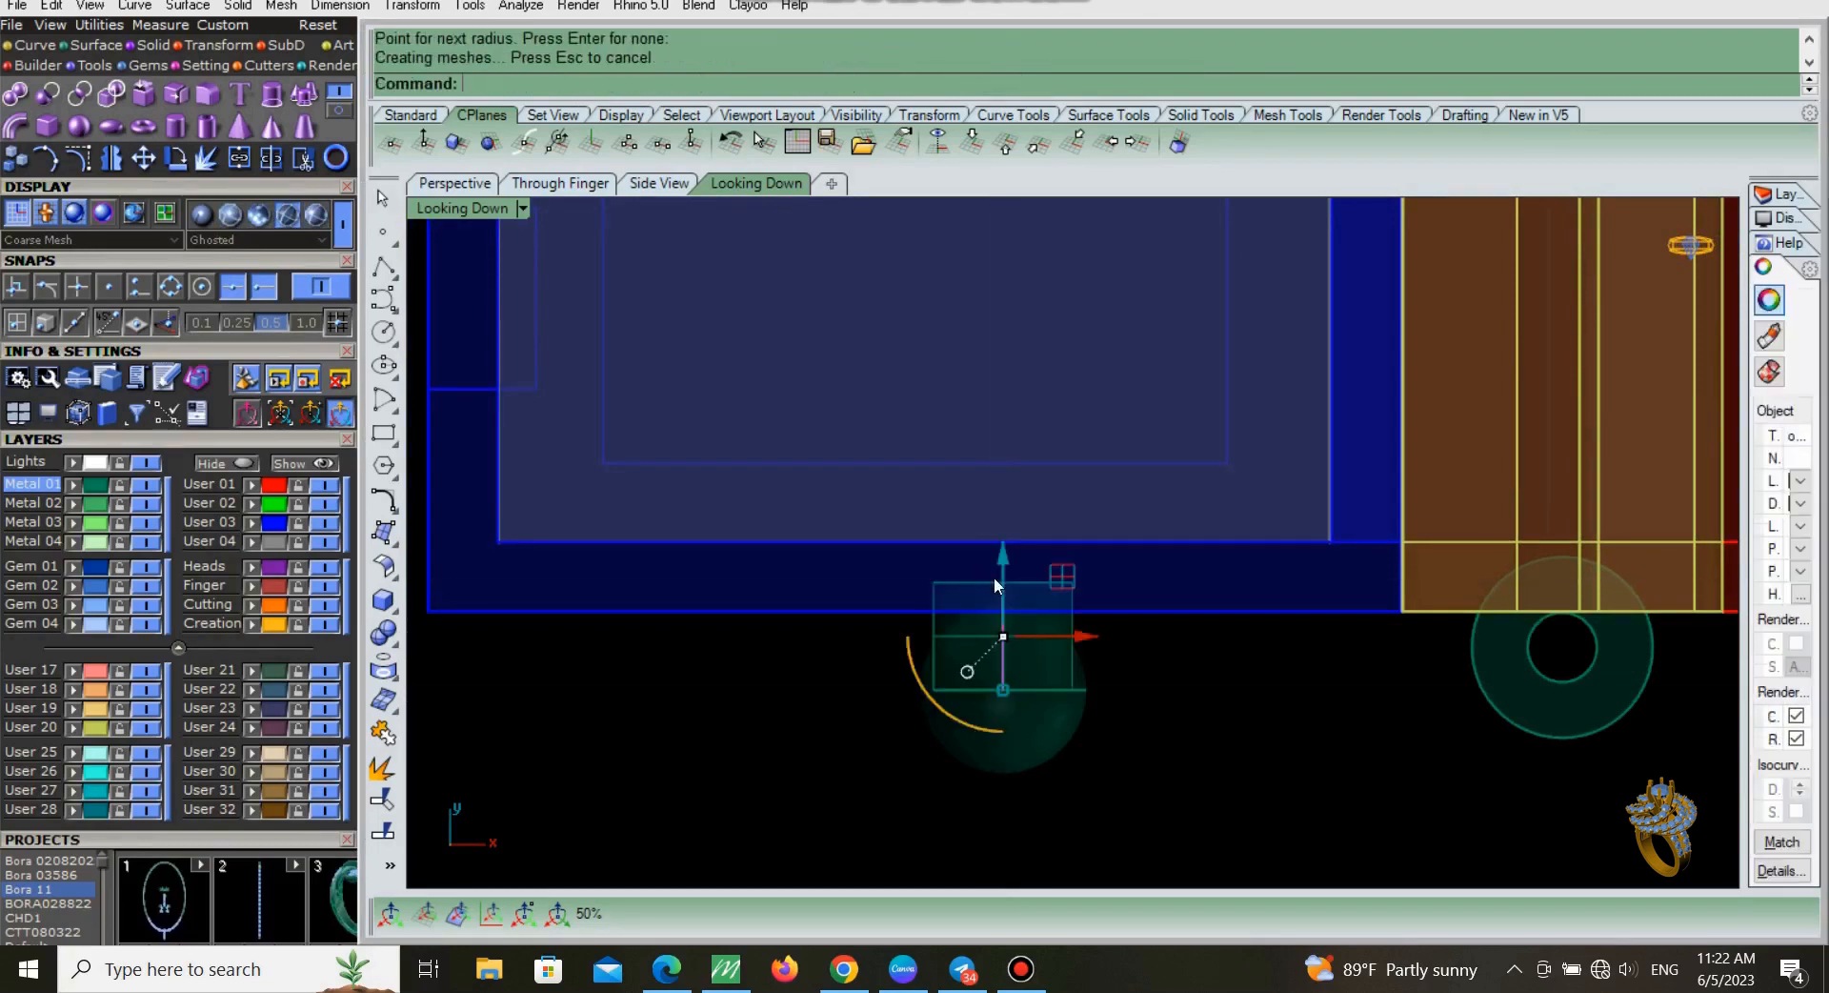
# Step: Stretch the source line so the pipe reaches deeper into the blue box's wall, and delete the line
pyautogui.scroll(2, 991, 639)
pyautogui.moveTo(1022, 721); pyautogui.dragTo(1025, 555)
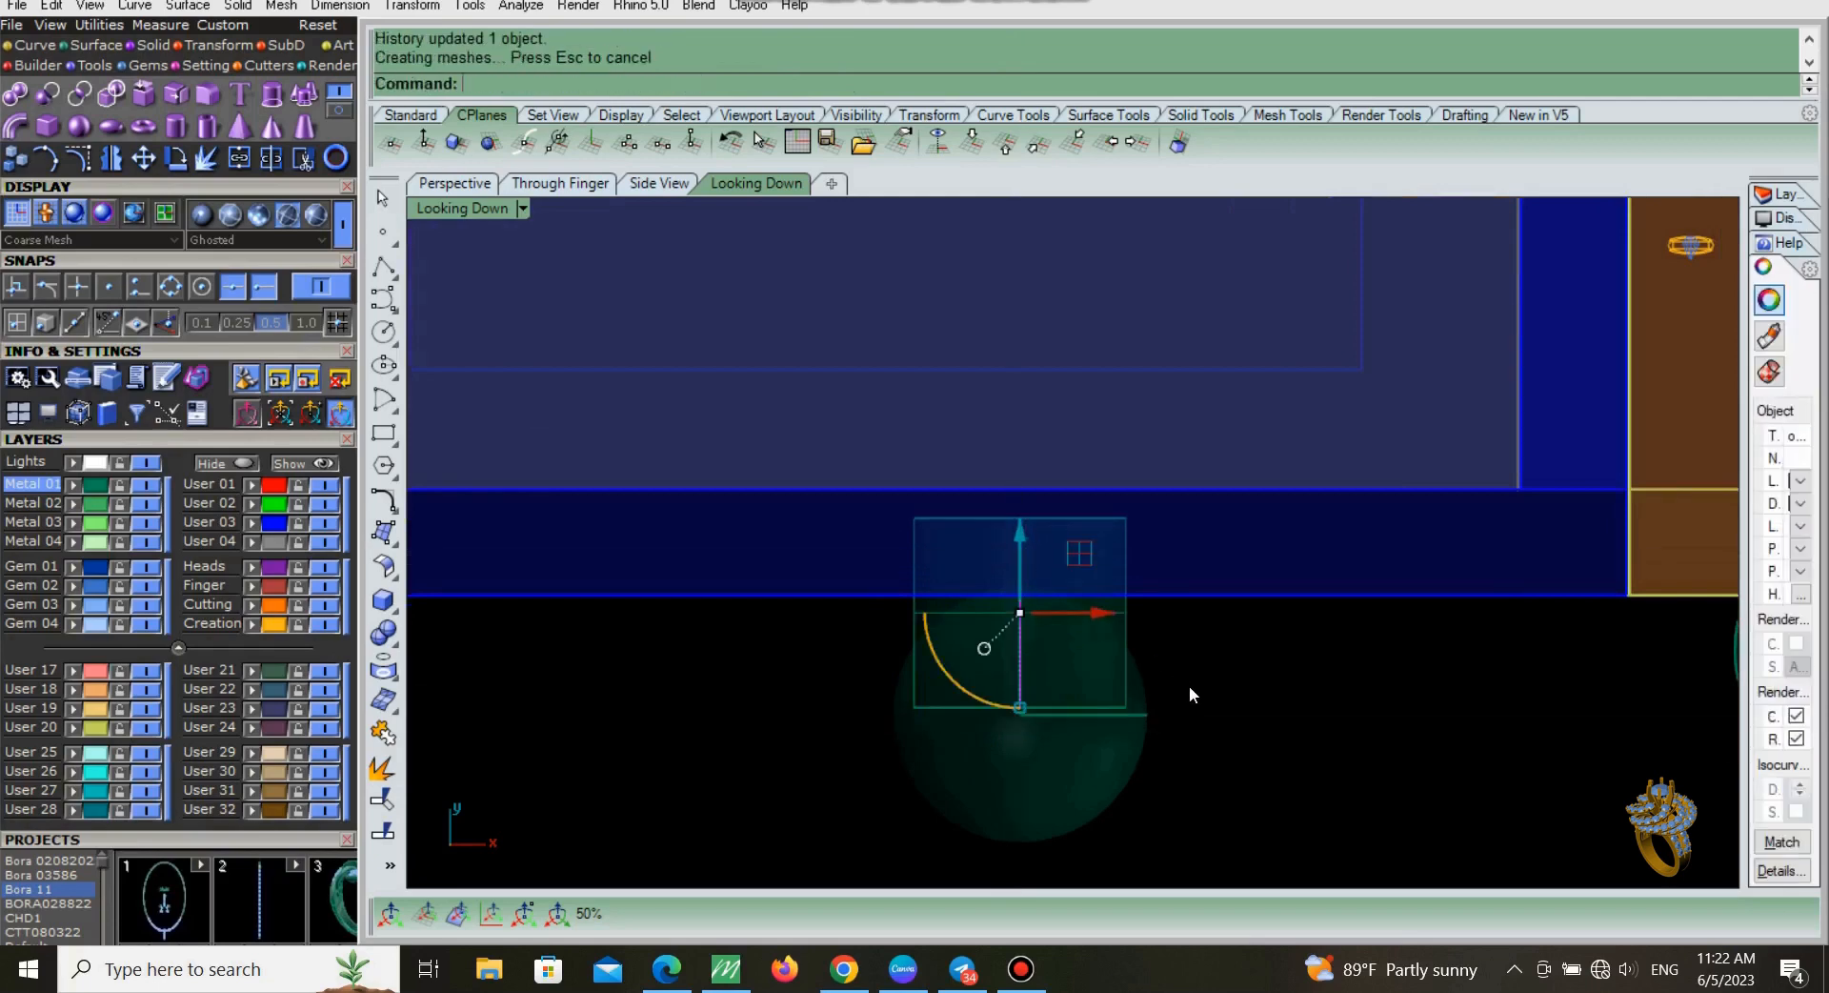
pyautogui.press('Delete')
# Step: Lower the pipe in the Through Finger view until it is concentric with the sphere
pyautogui.click(454, 183)
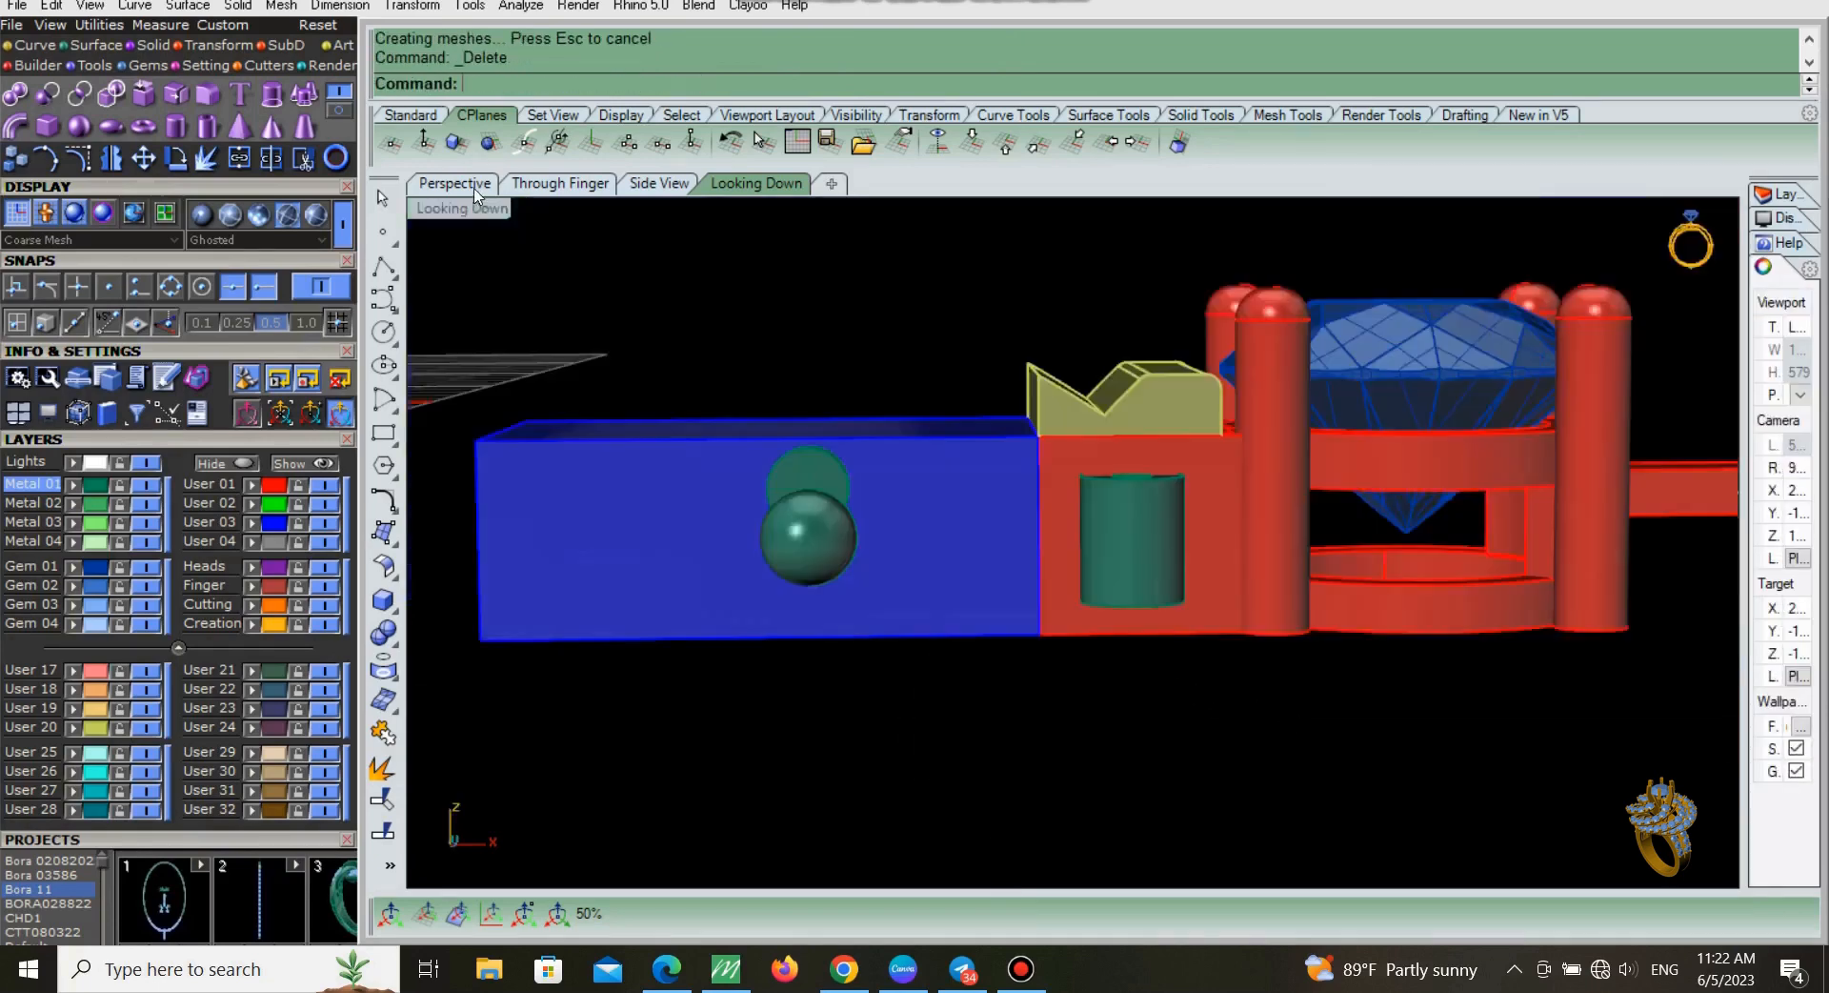
pyautogui.moveTo(916, 535); pyautogui.dragTo(1215, 570, button='right')
pyautogui.click(1216, 569)
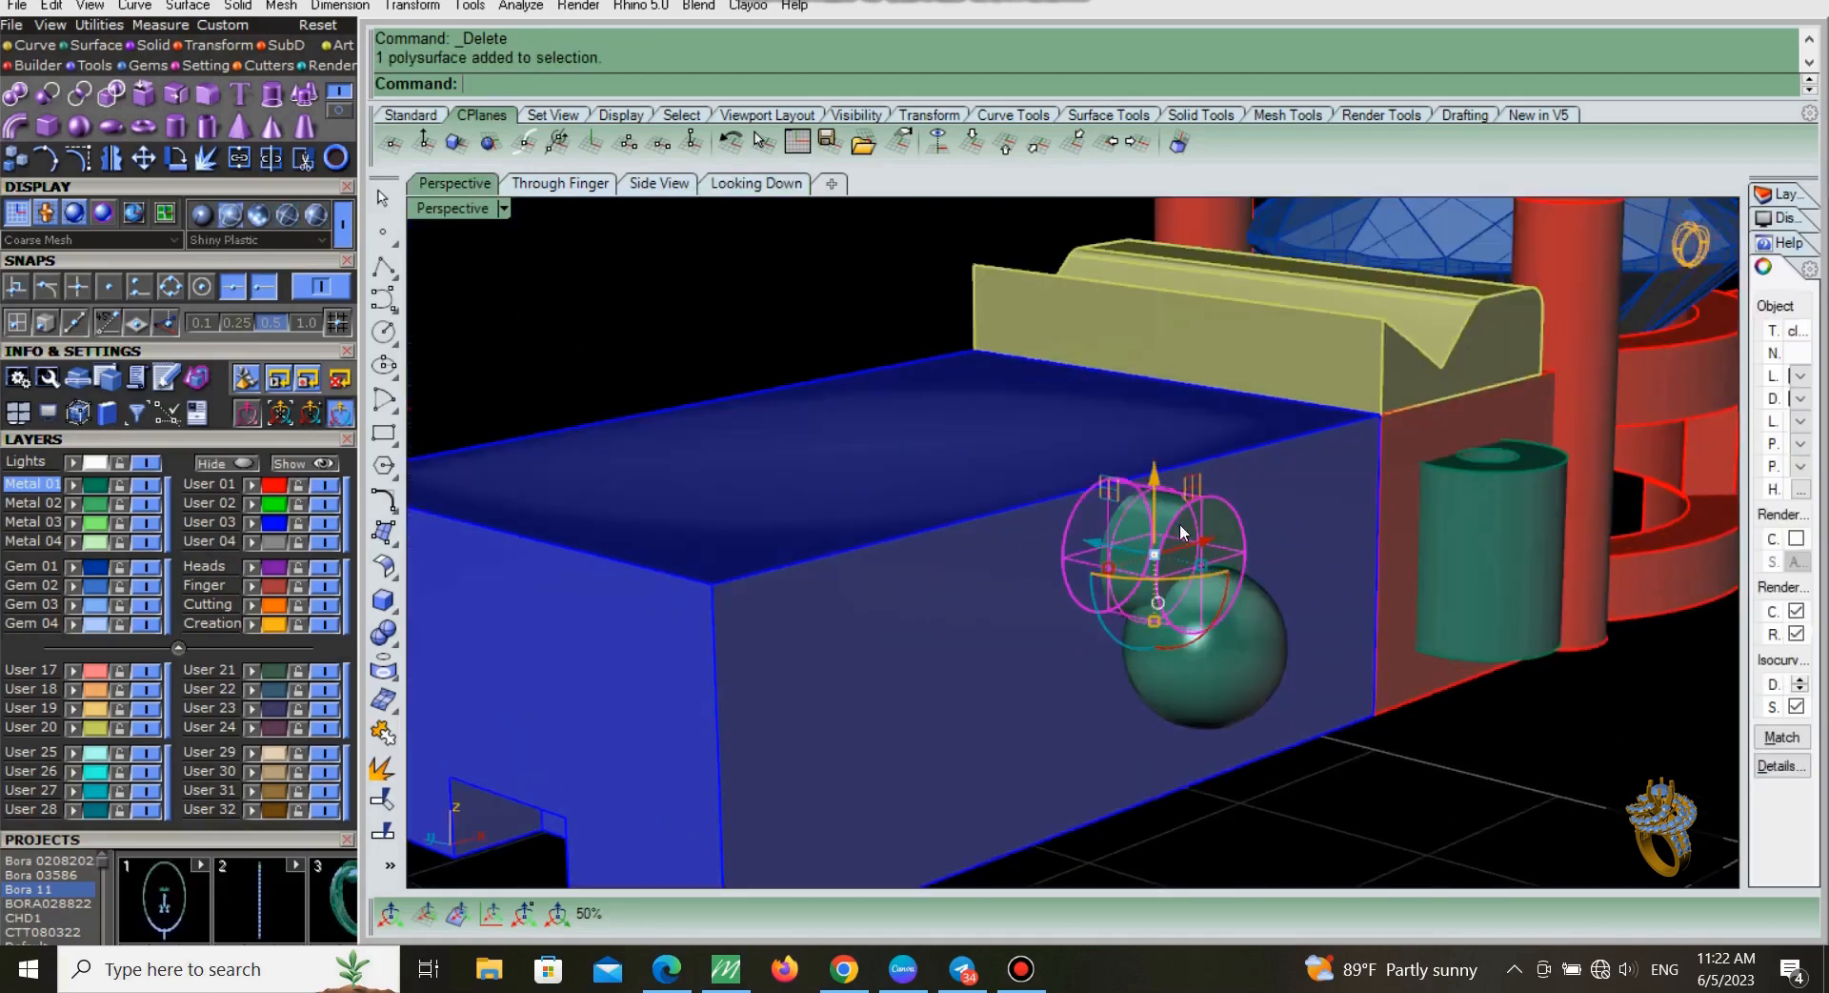
pyautogui.click(660, 190)
pyautogui.click(560, 184)
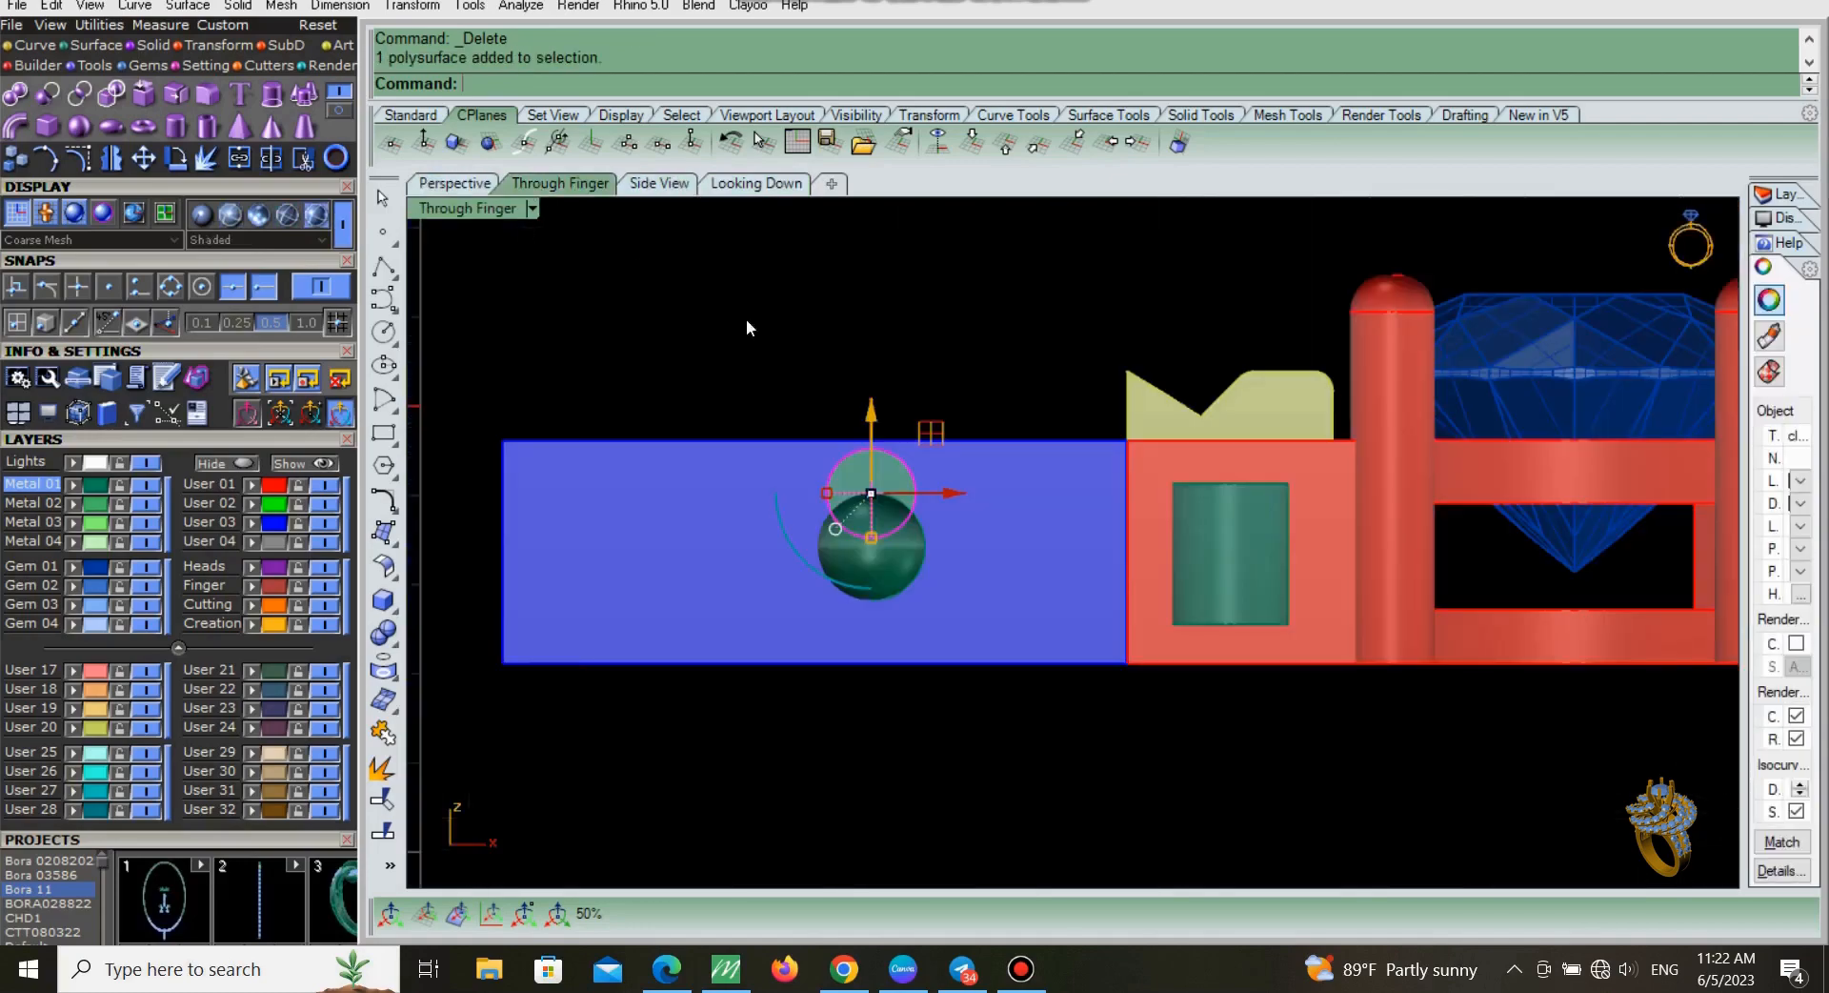
pyautogui.scroll(8, 871, 528)
pyautogui.click(289, 216)
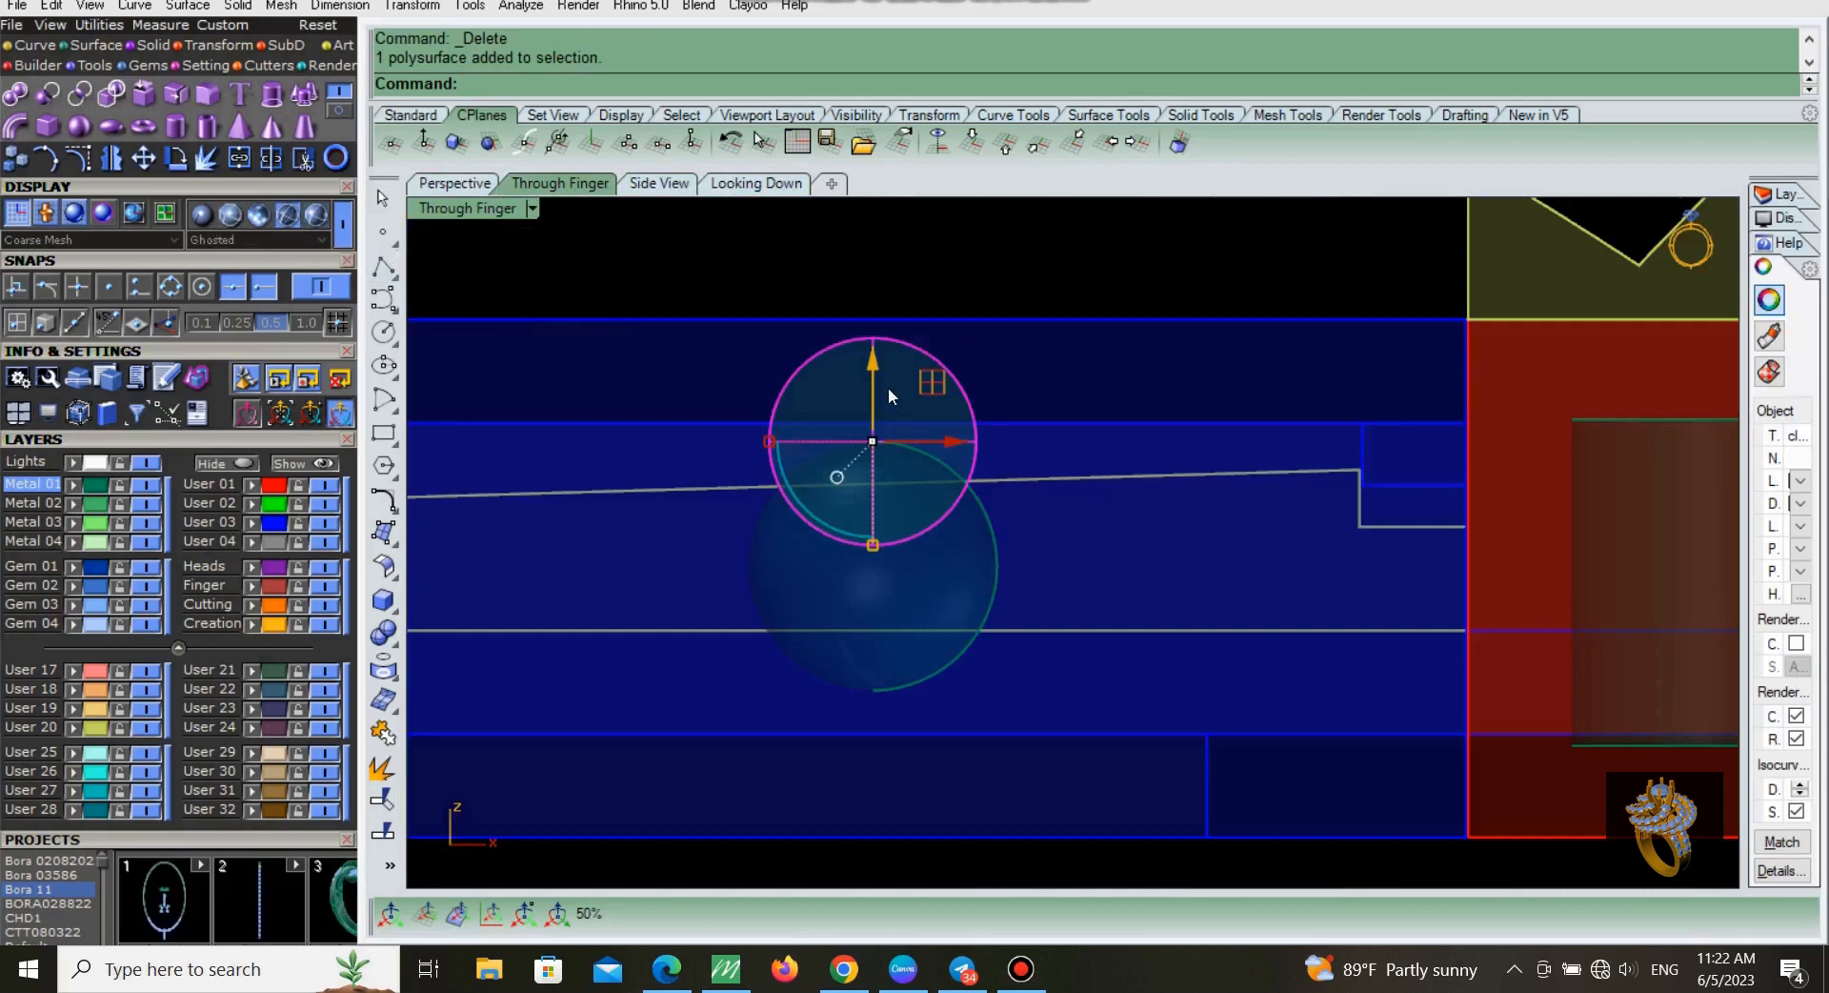
pyautogui.moveTo(872, 365); pyautogui.dragTo(861, 490)
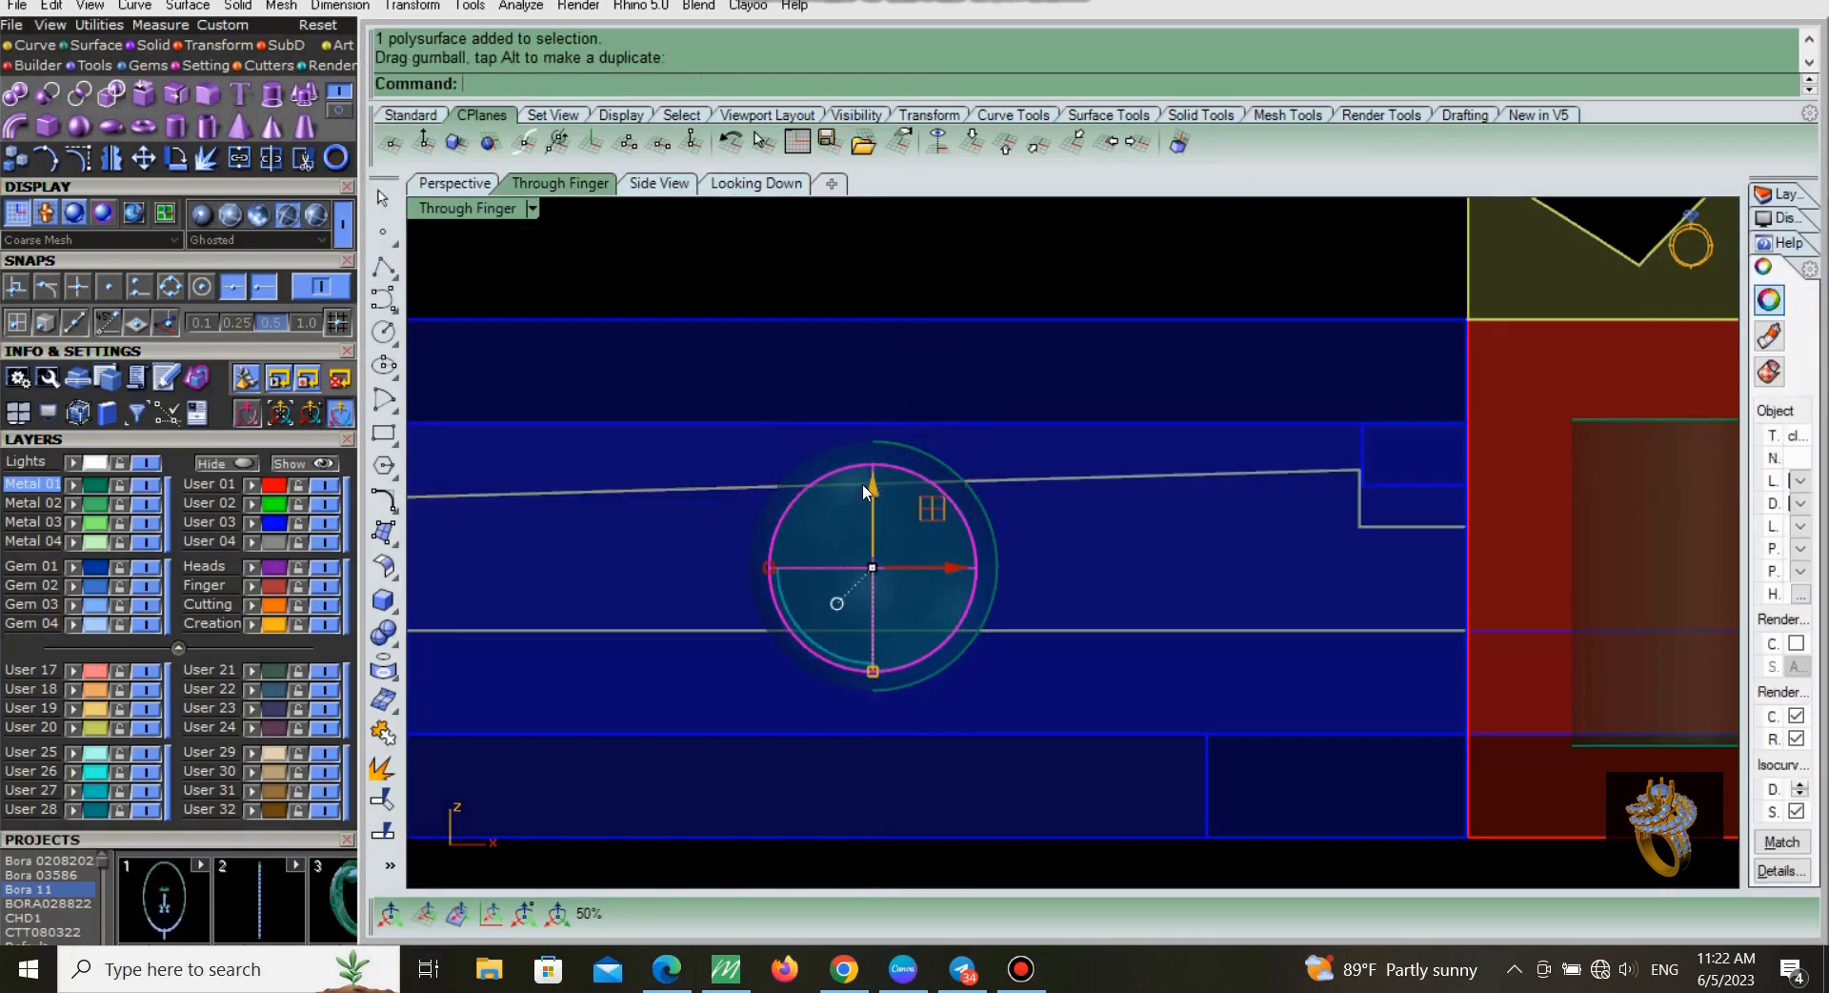
# Step: Try moving the sphere slightly outward from the clasp's side, and undo the move
pyautogui.click(743, 184)
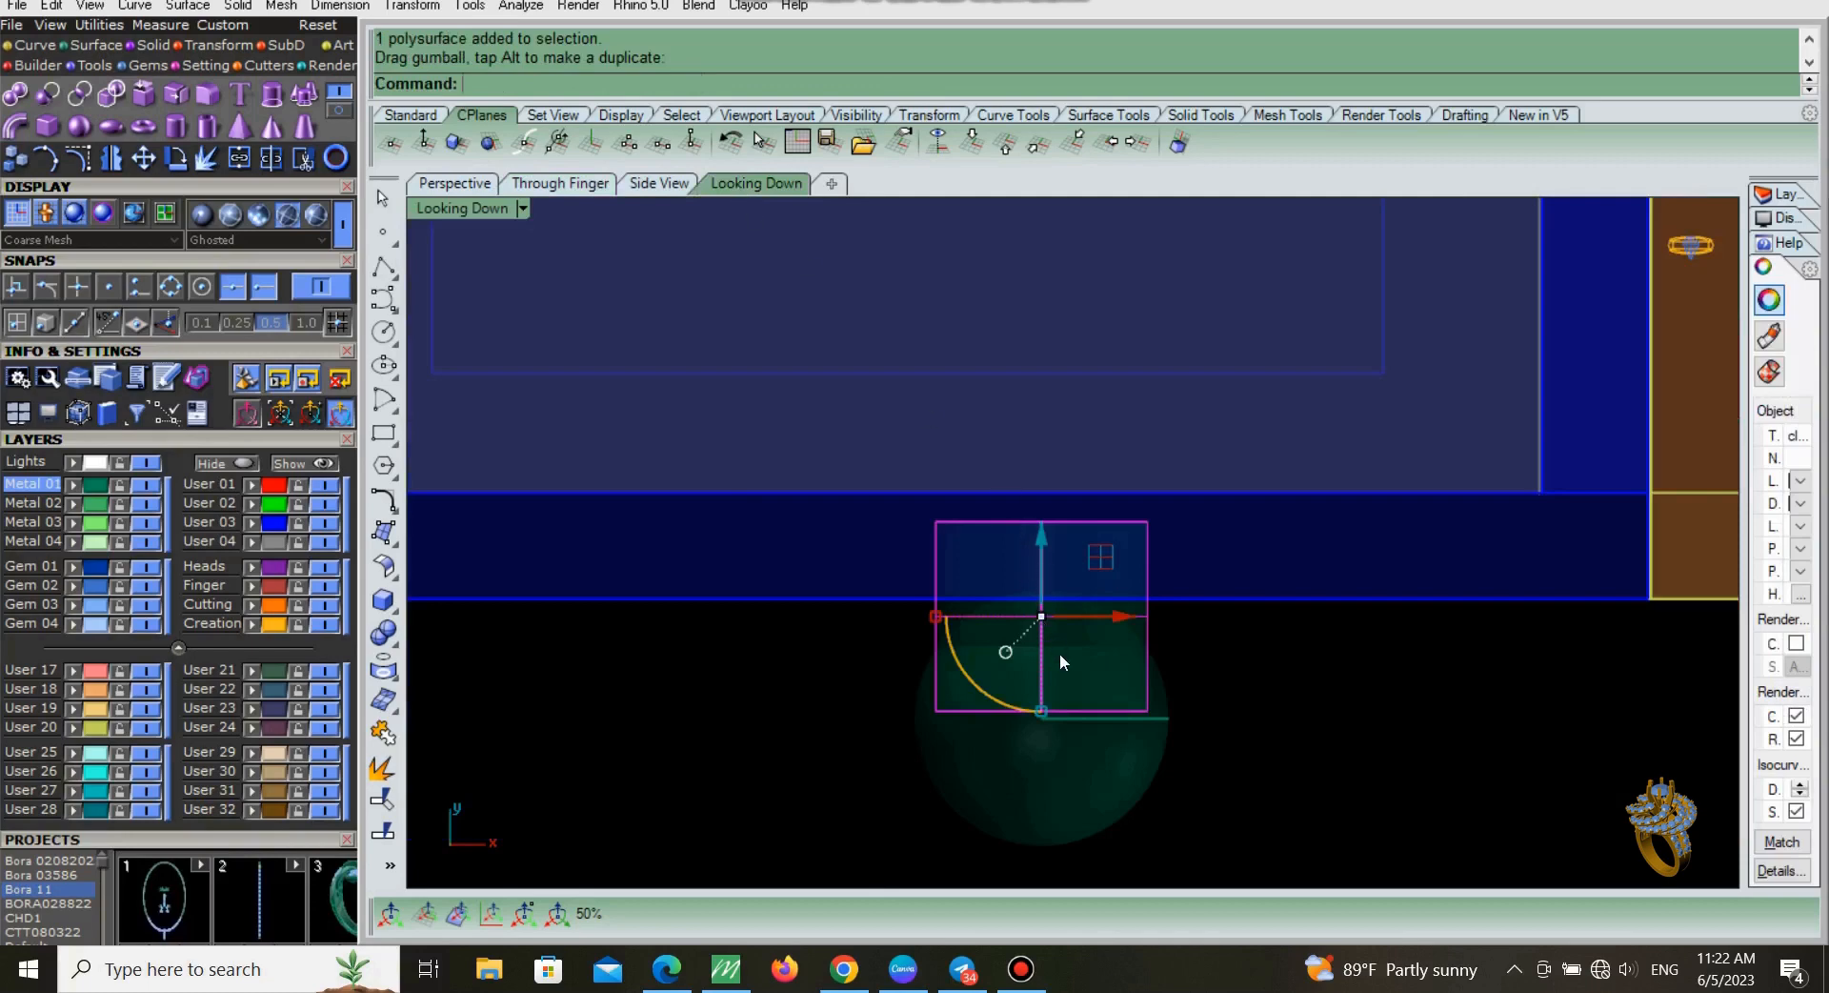
pyautogui.scroll(5, 1057, 654)
pyautogui.click(478, 185)
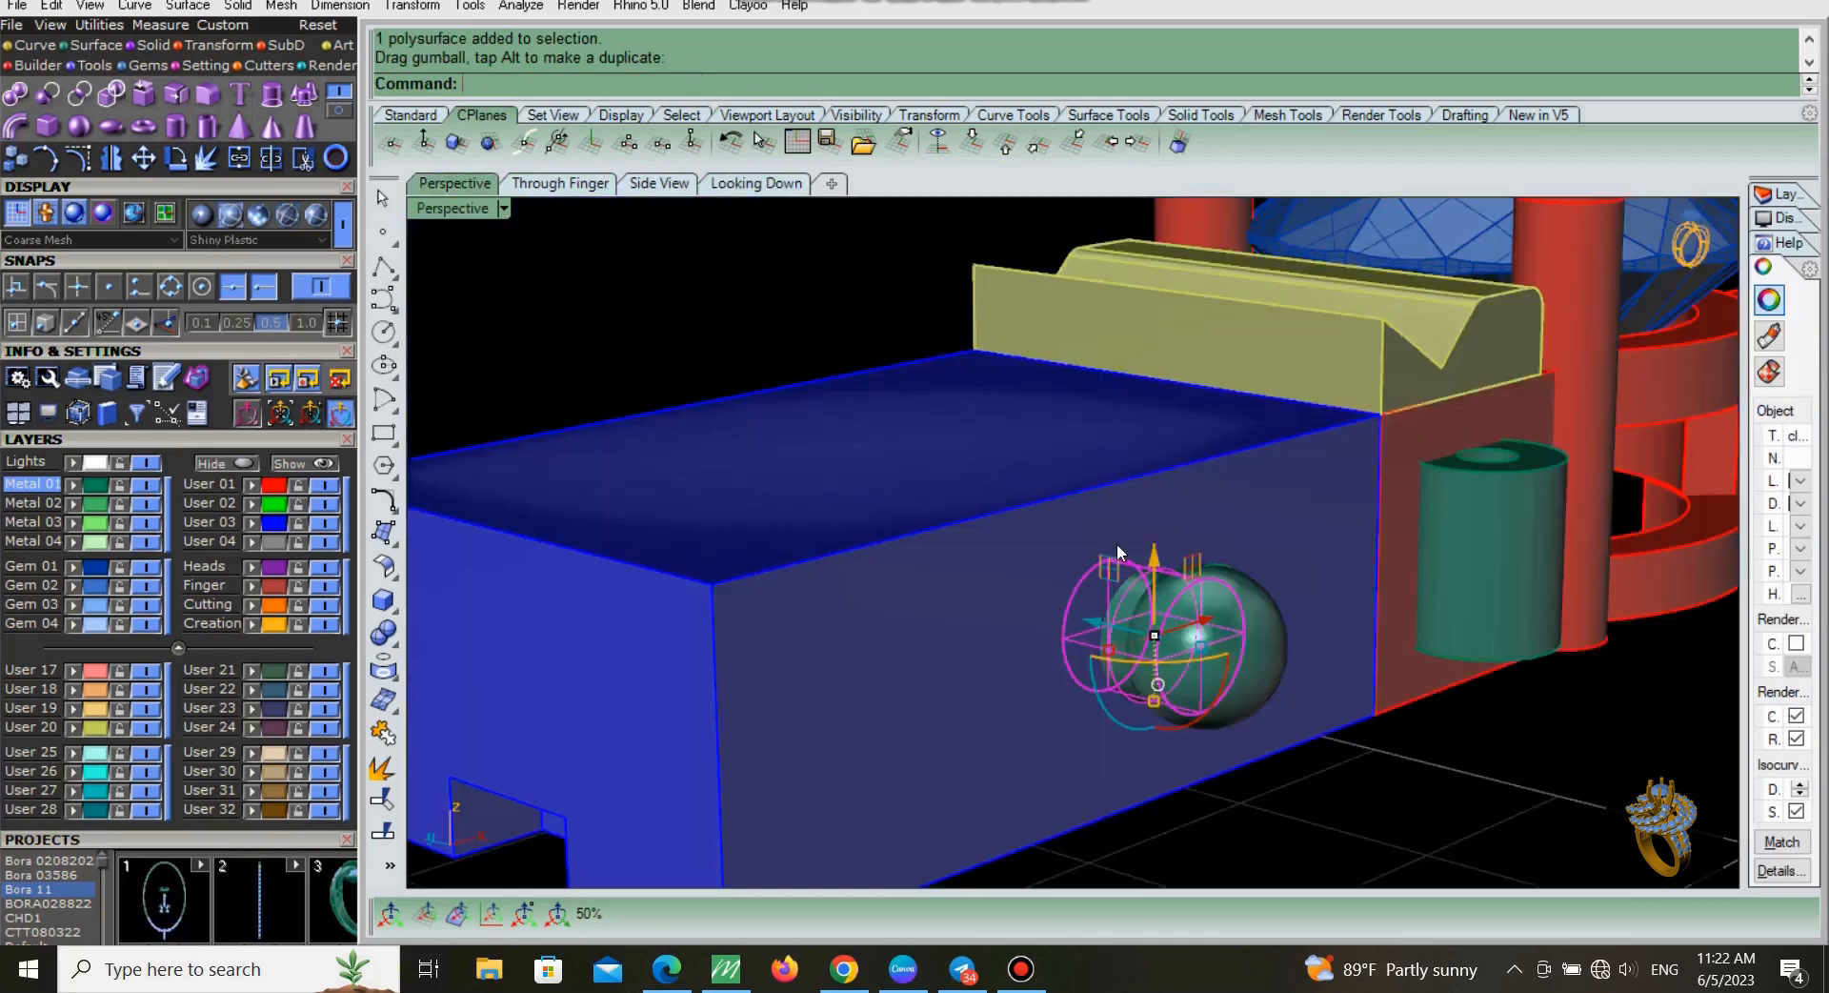
pyautogui.moveTo(1158, 601); pyautogui.dragTo(1420, 608, button='right')
pyautogui.press('Escape')
pyautogui.scroll(2, 1426, 657)
pyautogui.click(1536, 688)
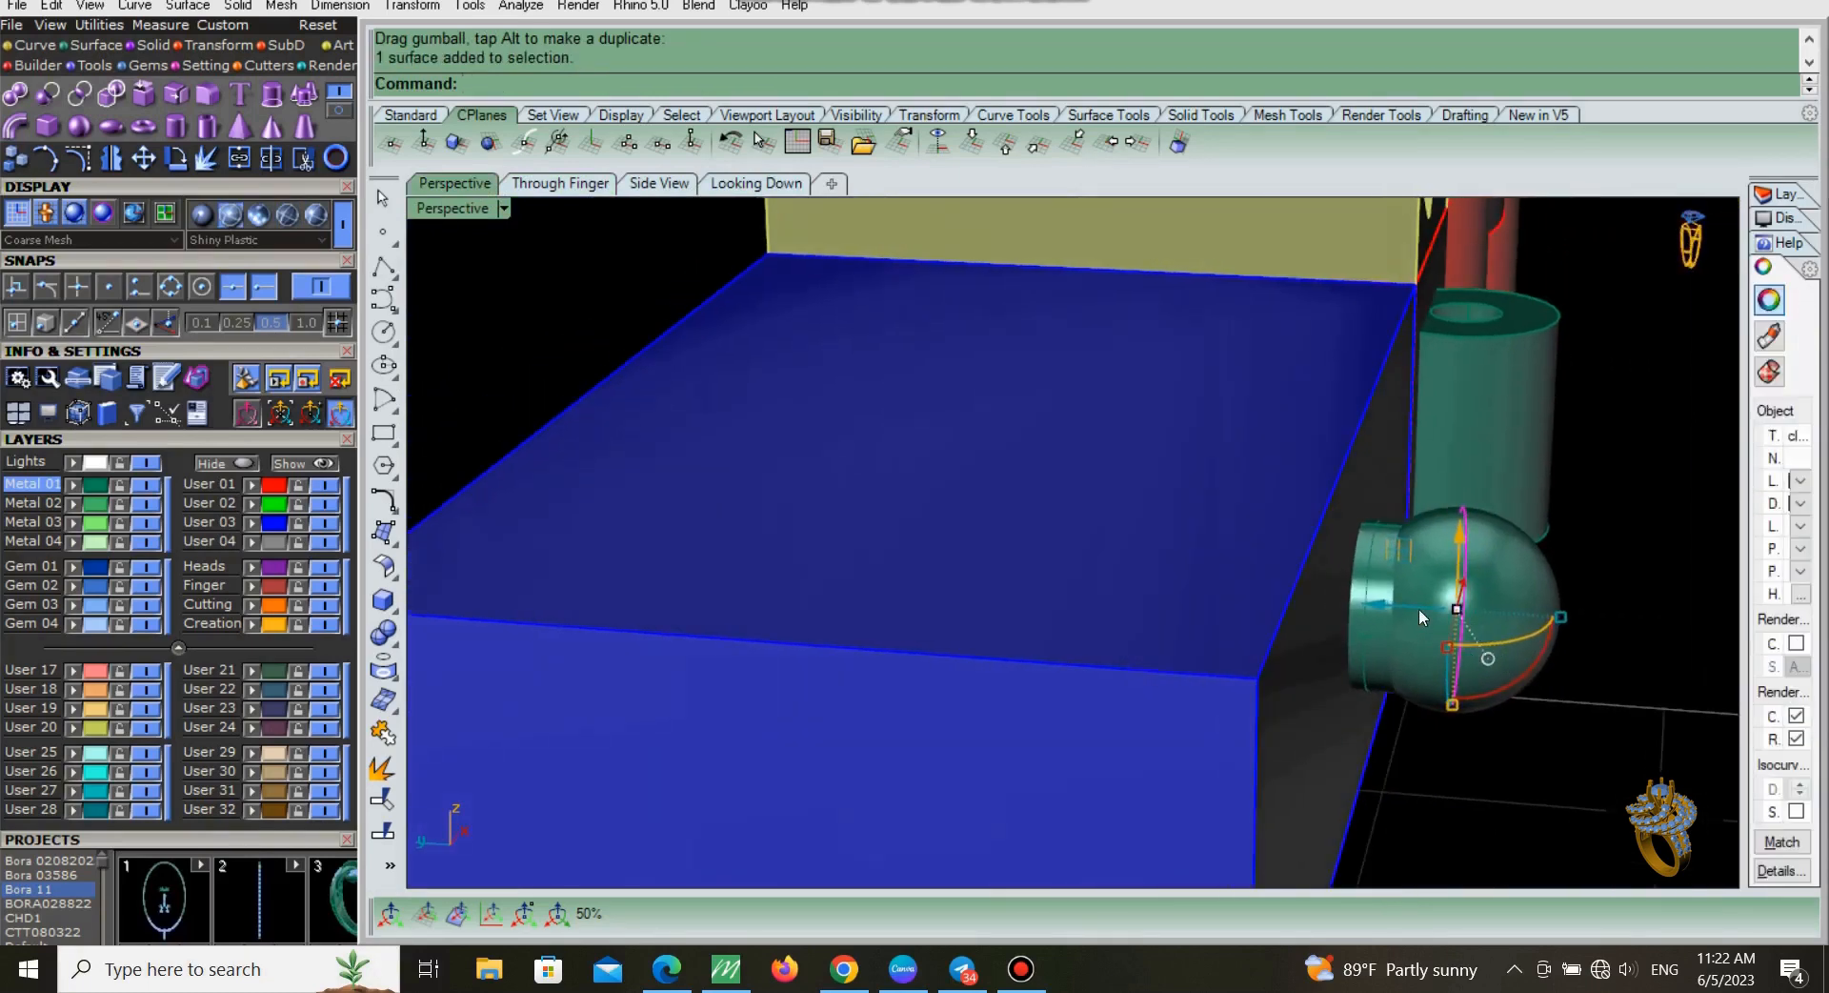
pyautogui.moveTo(1416, 603); pyautogui.dragTo(1444, 619)
pyautogui.press('Escape')
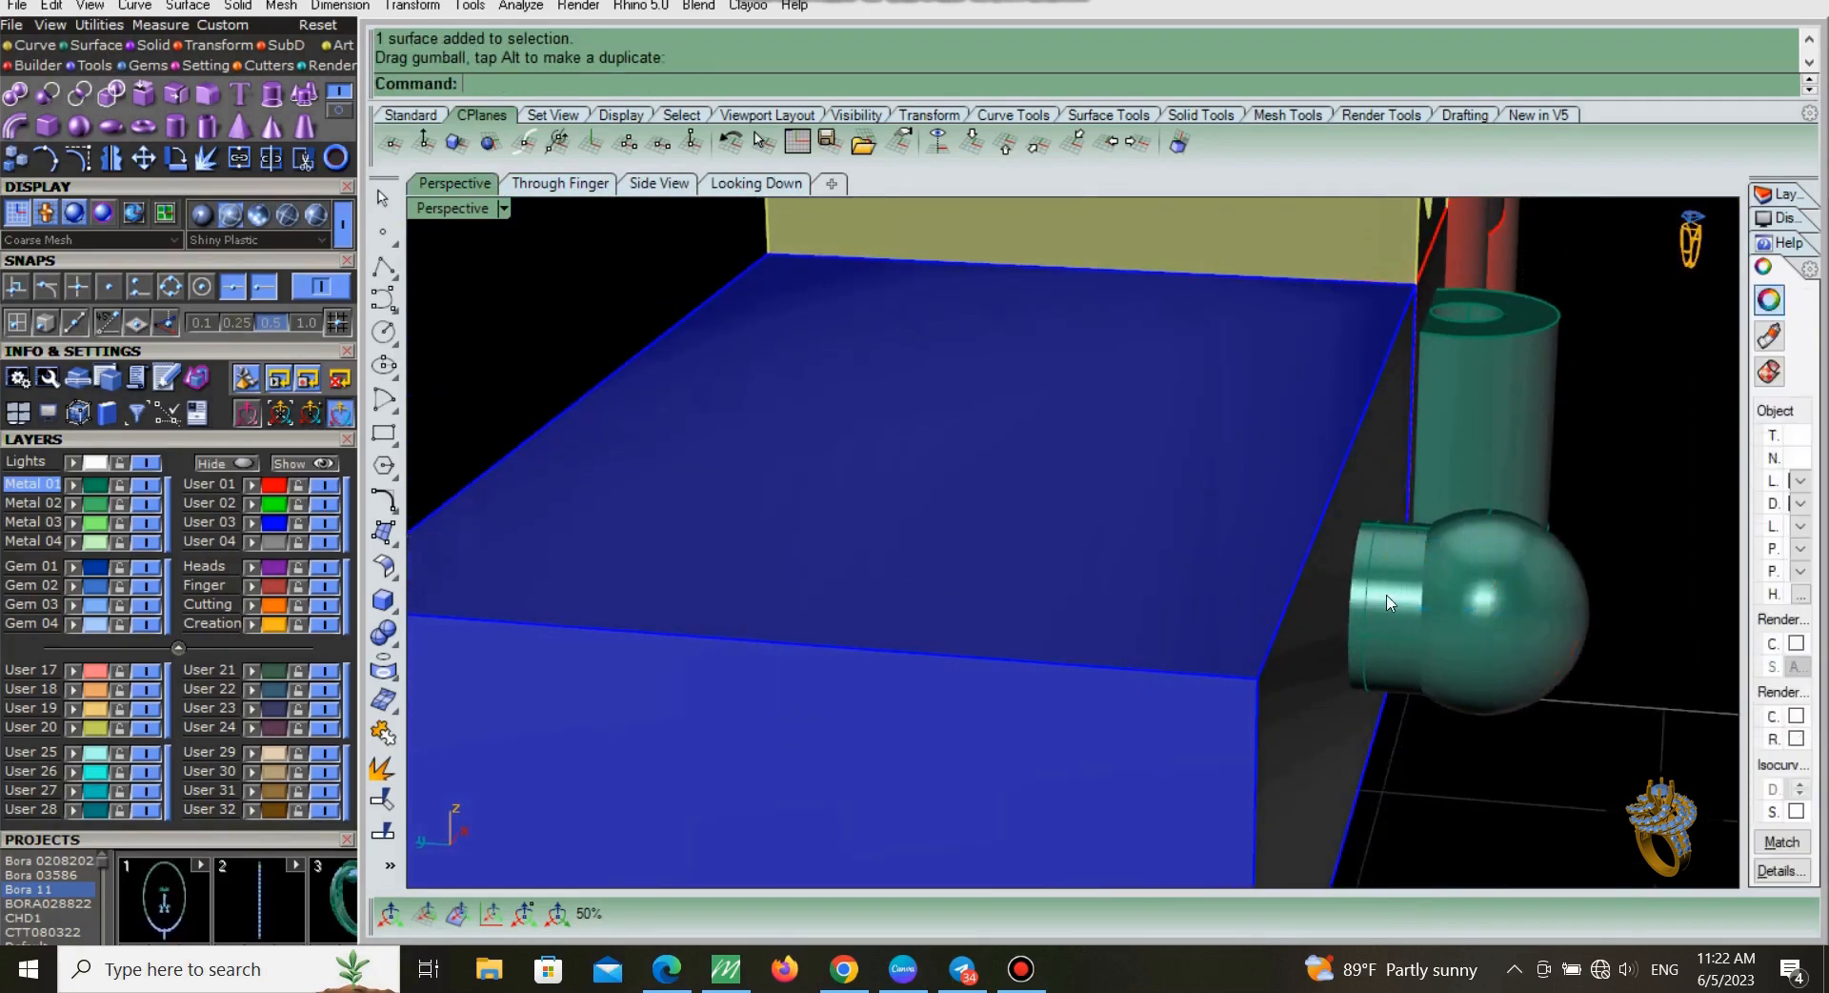
pyautogui.click(1462, 602)
pyautogui.press('Escape')
pyautogui.moveTo(1489, 612); pyautogui.dragTo(1496, 662, button='right')
pyautogui.hotkey('ctrl', 'z')
# Step: Shorten the pipe along its axis so less of it extends between the sphere and the blue box
pyautogui.click(1420, 703)
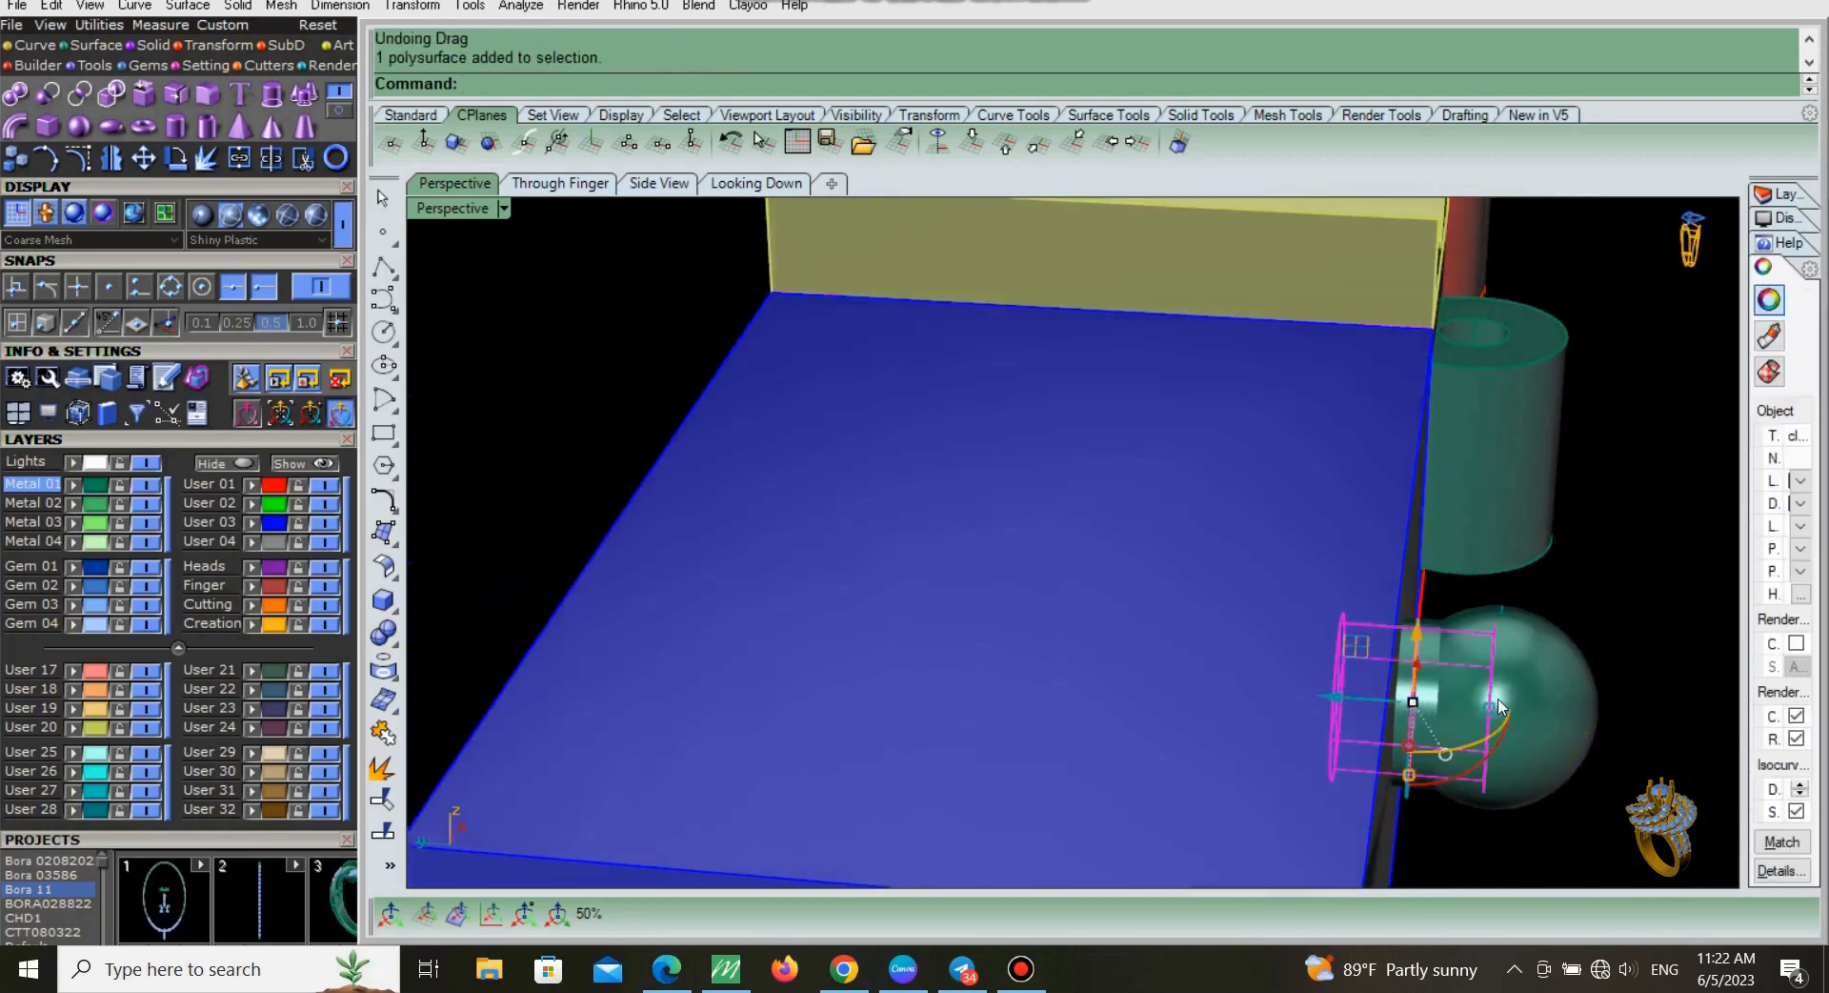
pyautogui.moveTo(1487, 707); pyautogui.dragTo(1385, 778)
pyautogui.scroll(3, 1398, 707)
pyautogui.press('Escape')
# Step: Scale the sphere up slightly around its centre
pyautogui.scroll(-7, 1494, 619)
pyautogui.moveTo(1494, 620); pyautogui.dragTo(1420, 638, button='right')
pyautogui.click(1375, 730)
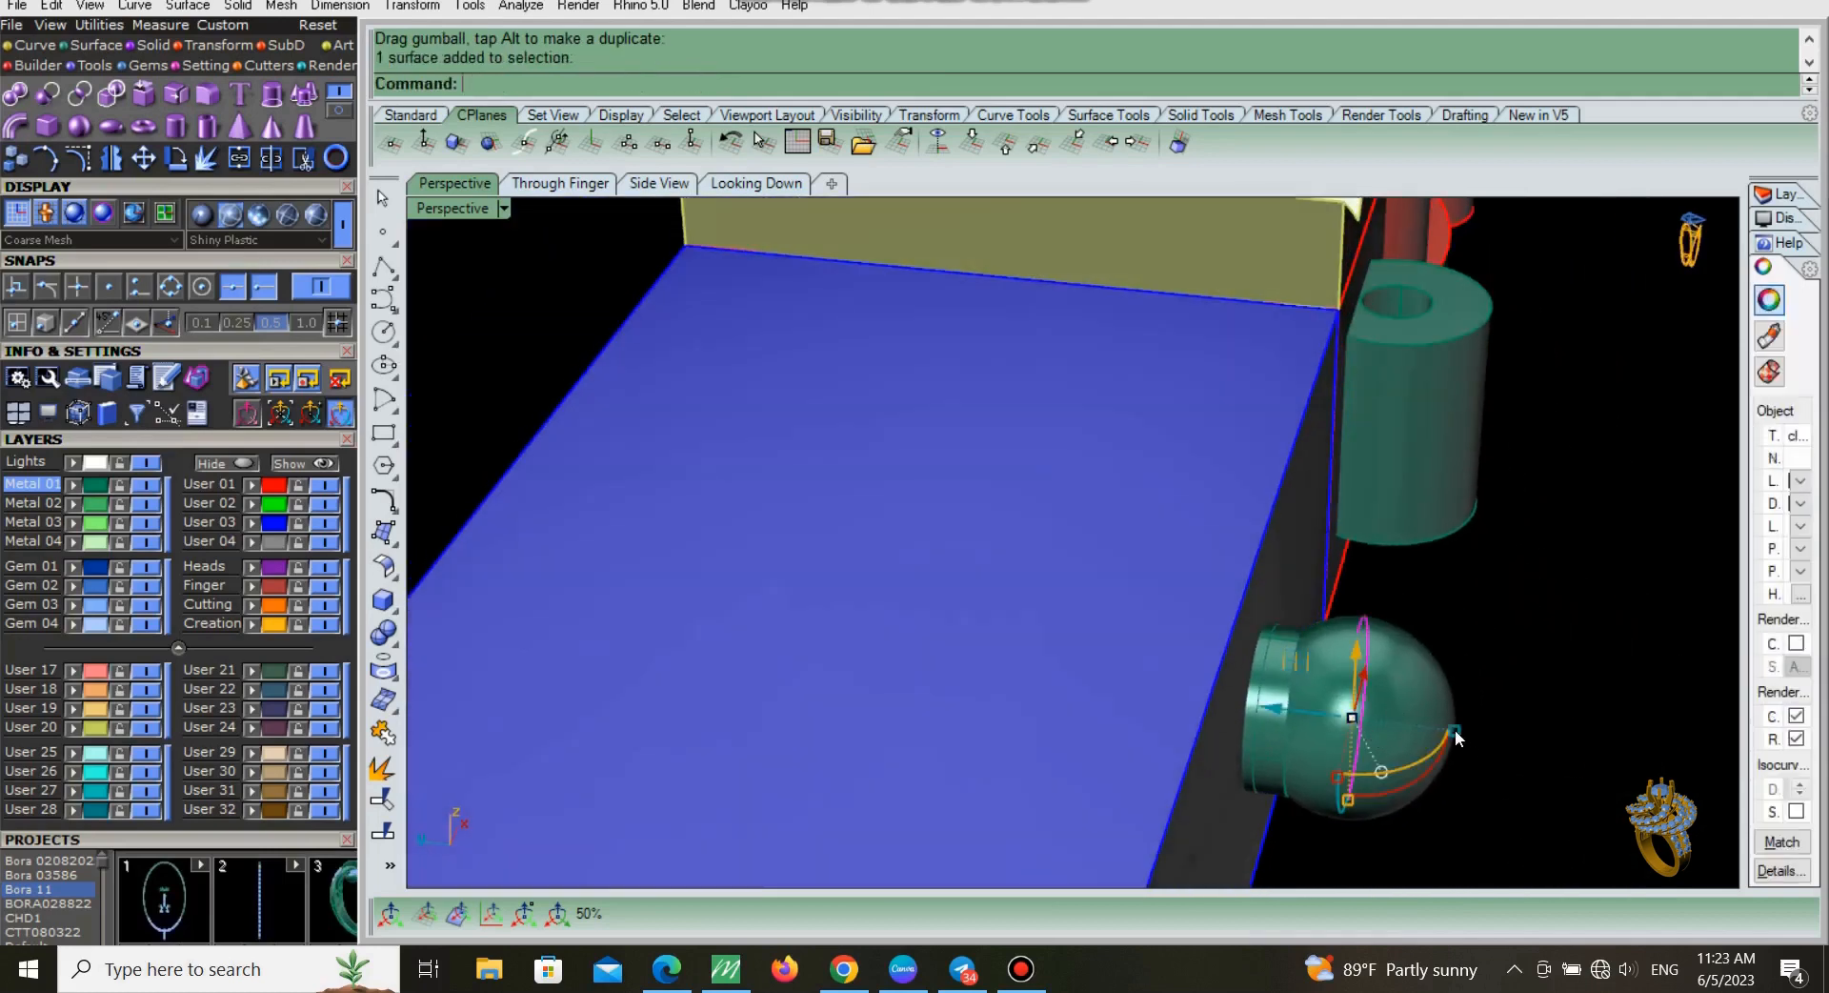
pyautogui.moveTo(1456, 730); pyautogui.dragTo(1475, 757)
pyautogui.click(1576, 730)
pyautogui.moveTo(1576, 730); pyautogui.dragTo(1133, 529, button='right')
pyautogui.scroll(-7, 1256, 639)
# Step: Set the Through Finger and Looking Down views to Shaded display
pyautogui.click(655, 184)
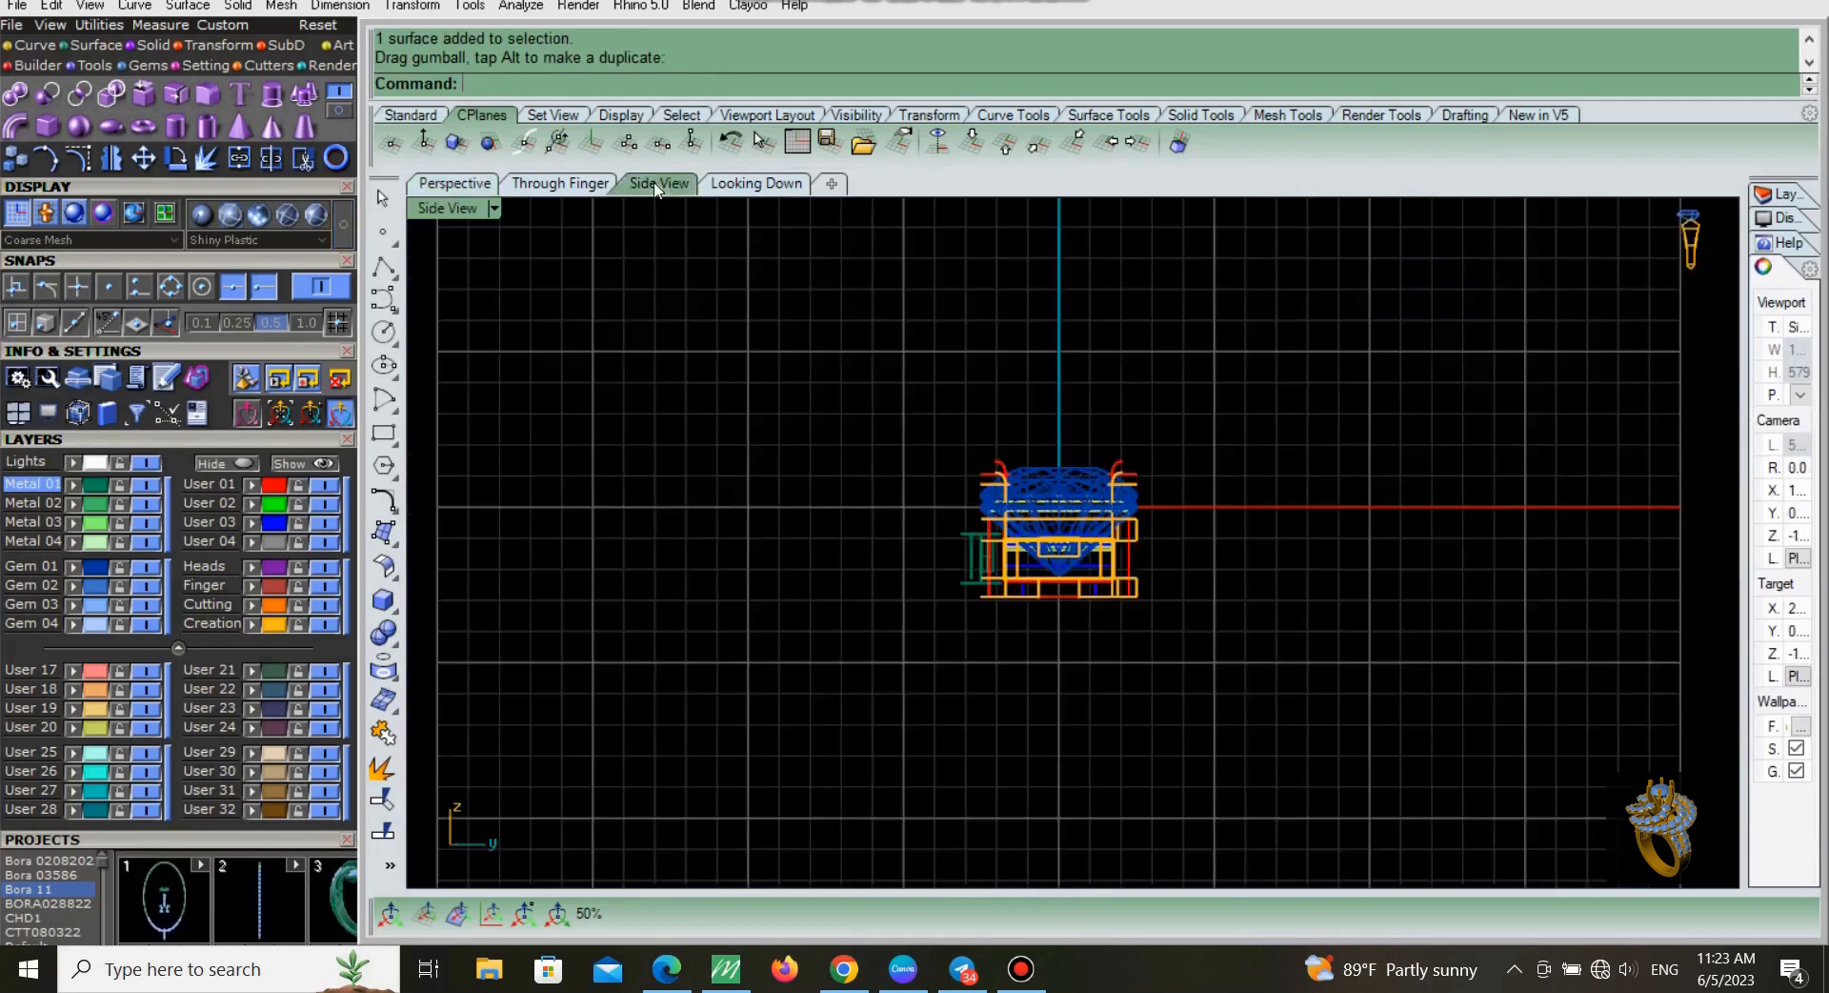
pyautogui.click(579, 186)
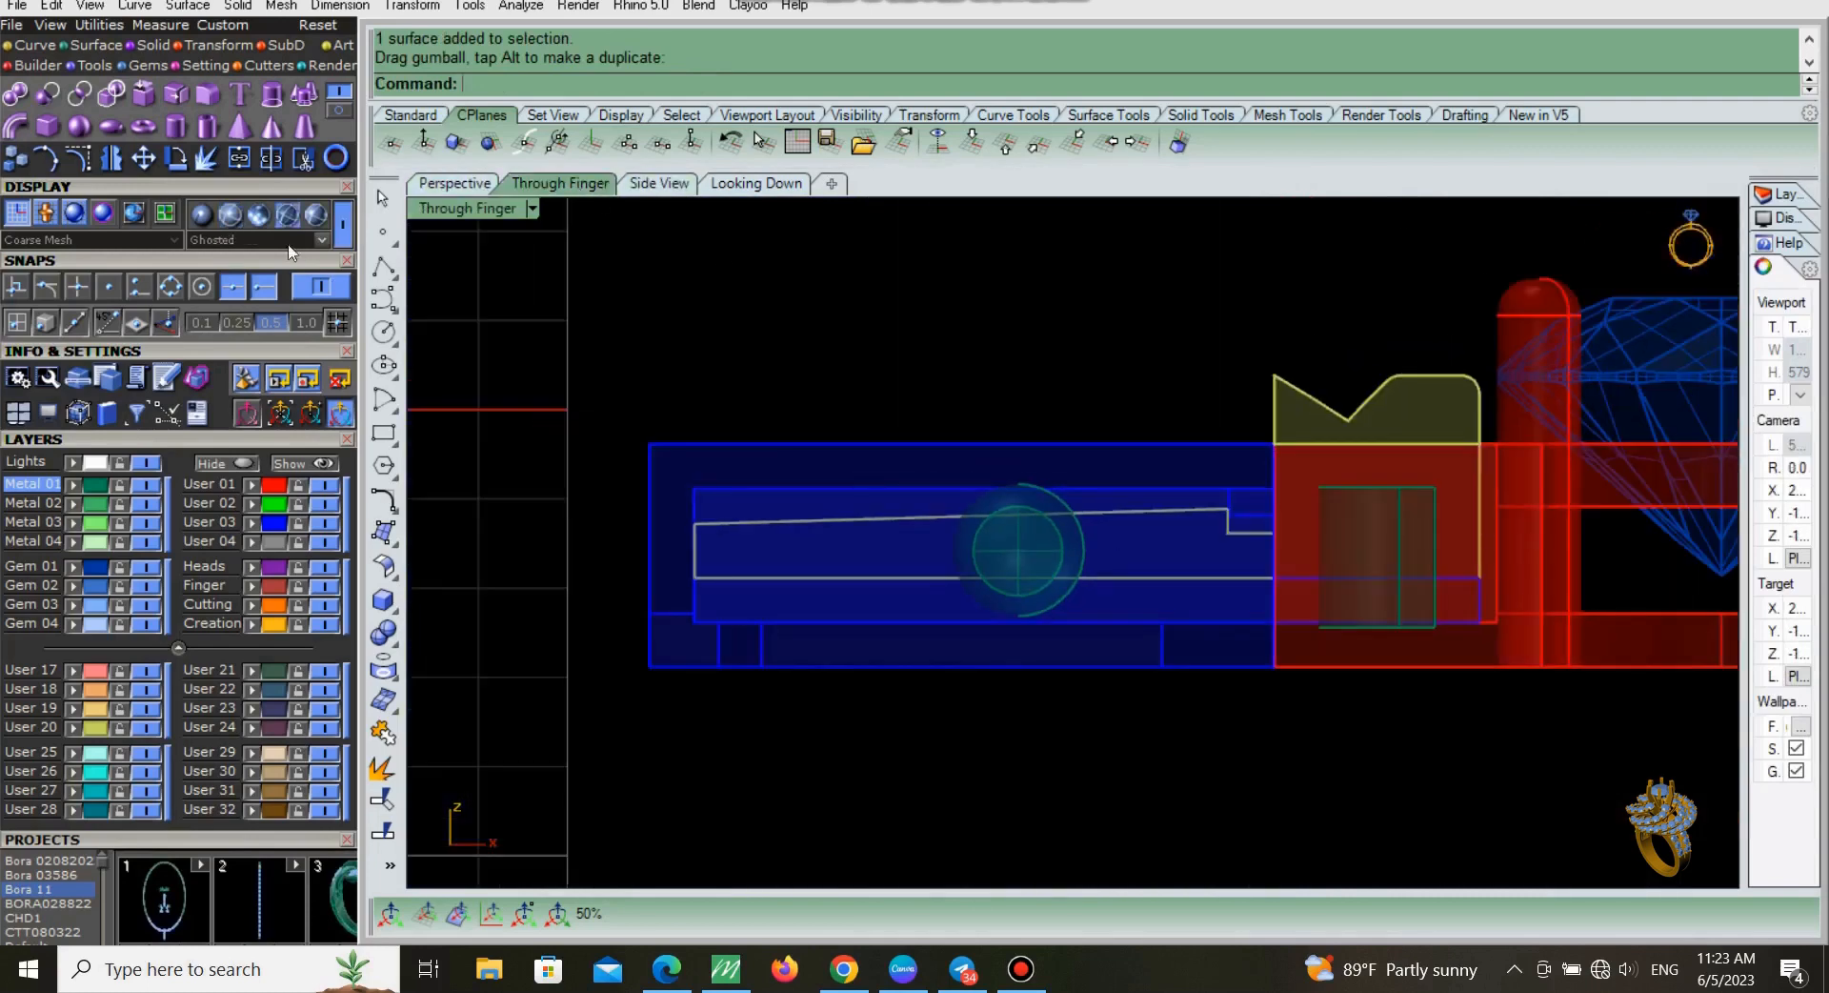
pyautogui.click(318, 217)
pyautogui.click(1024, 533)
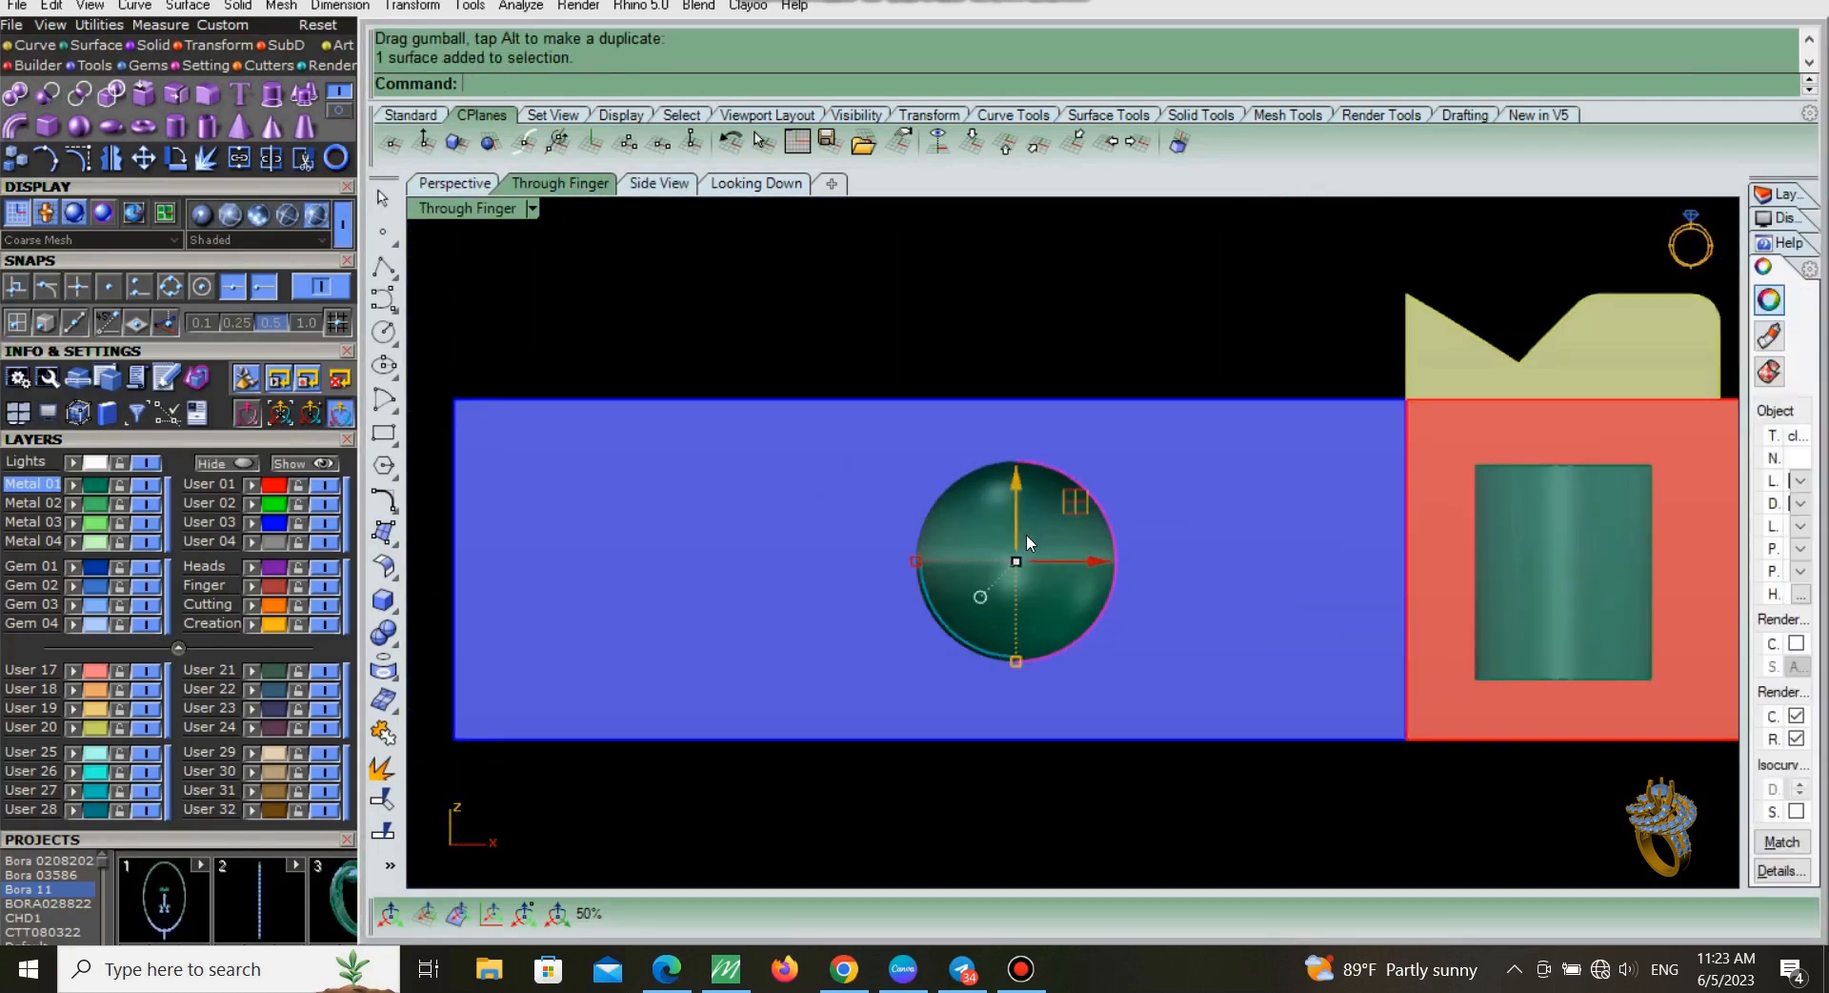
pyautogui.click(976, 361)
pyautogui.click(756, 183)
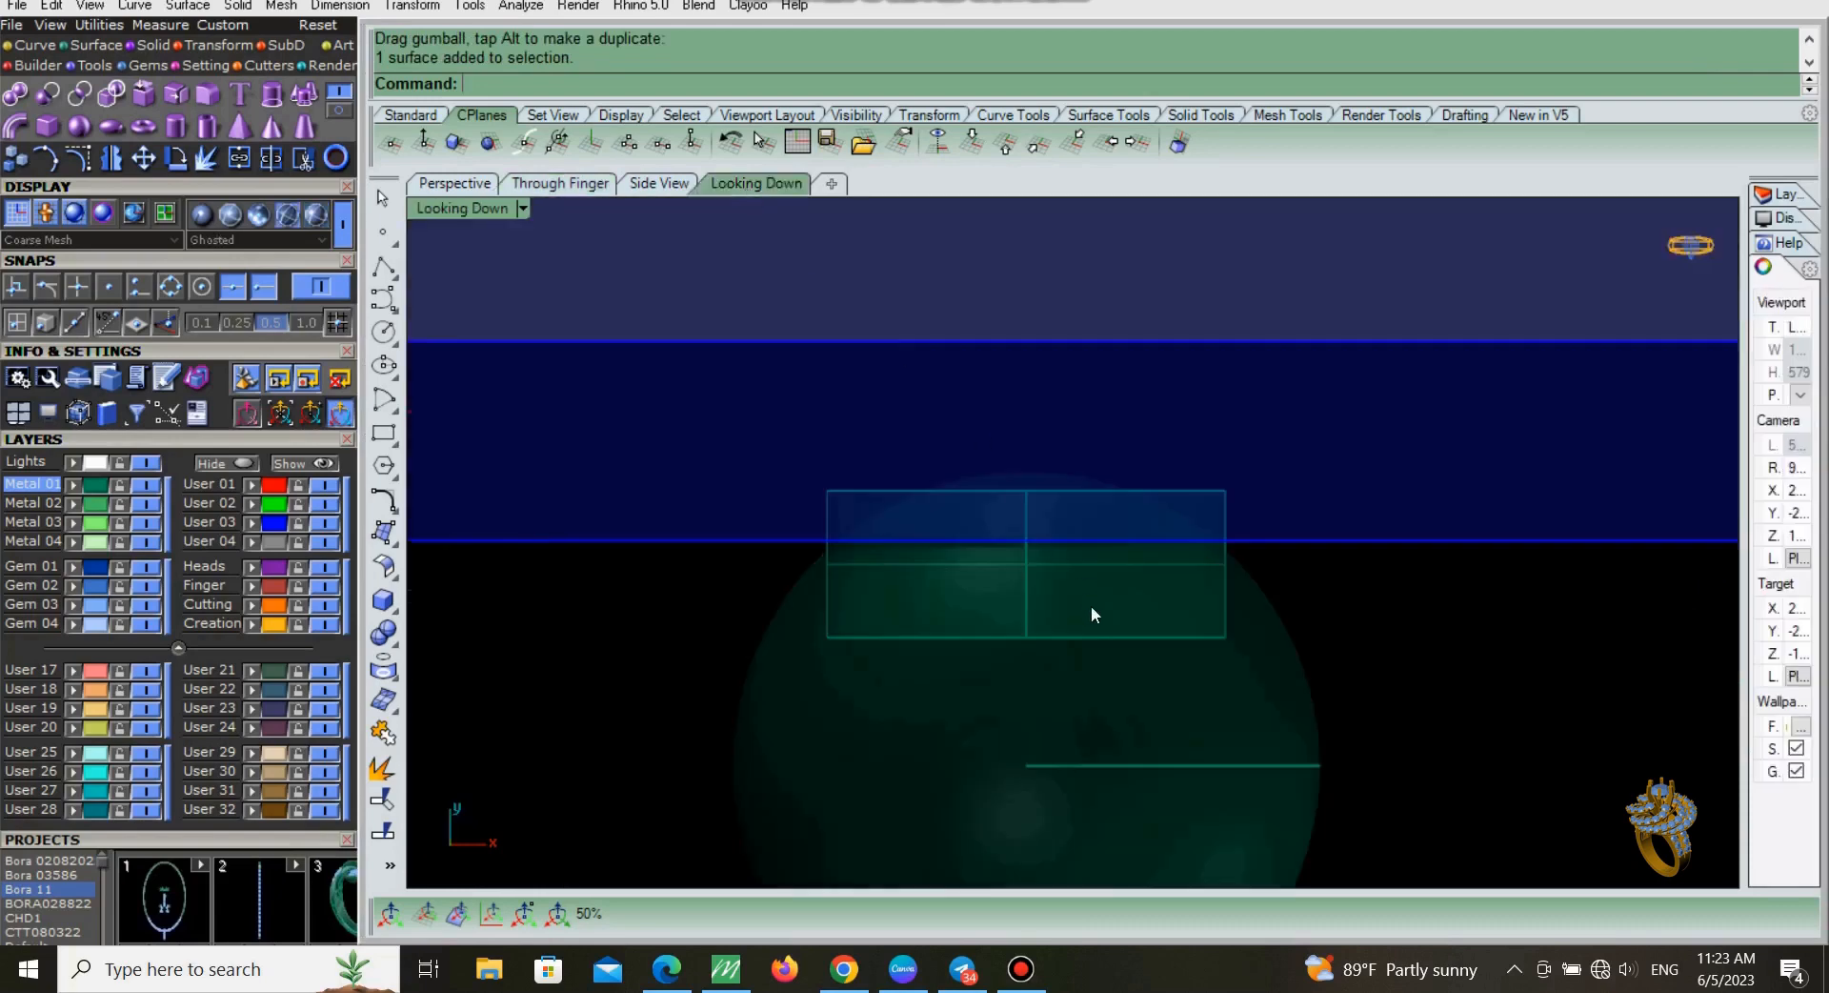
pyautogui.click(318, 215)
pyautogui.scroll(-3, 1144, 619)
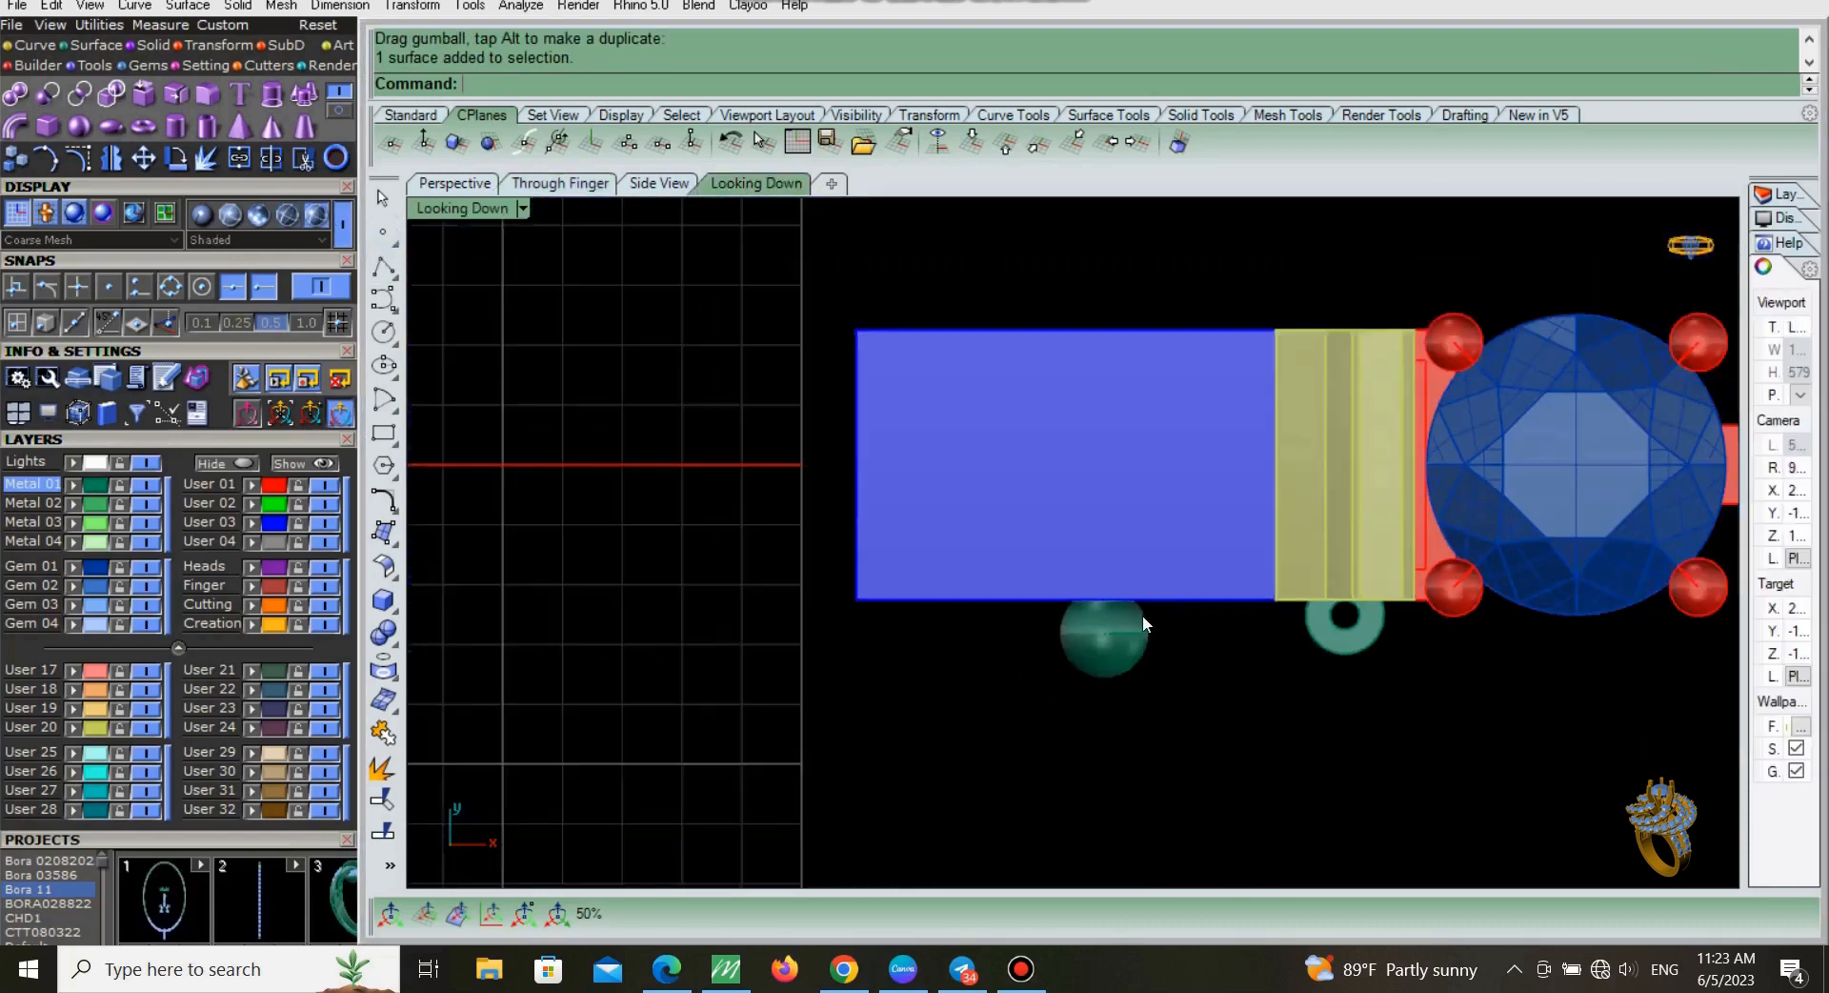
# Step: Scale the sphere down uniformly until its edge just meets the blue box's side, and delete the short pipe
pyautogui.scroll(-2, 1152, 657)
pyautogui.scroll(5, 1183, 660)
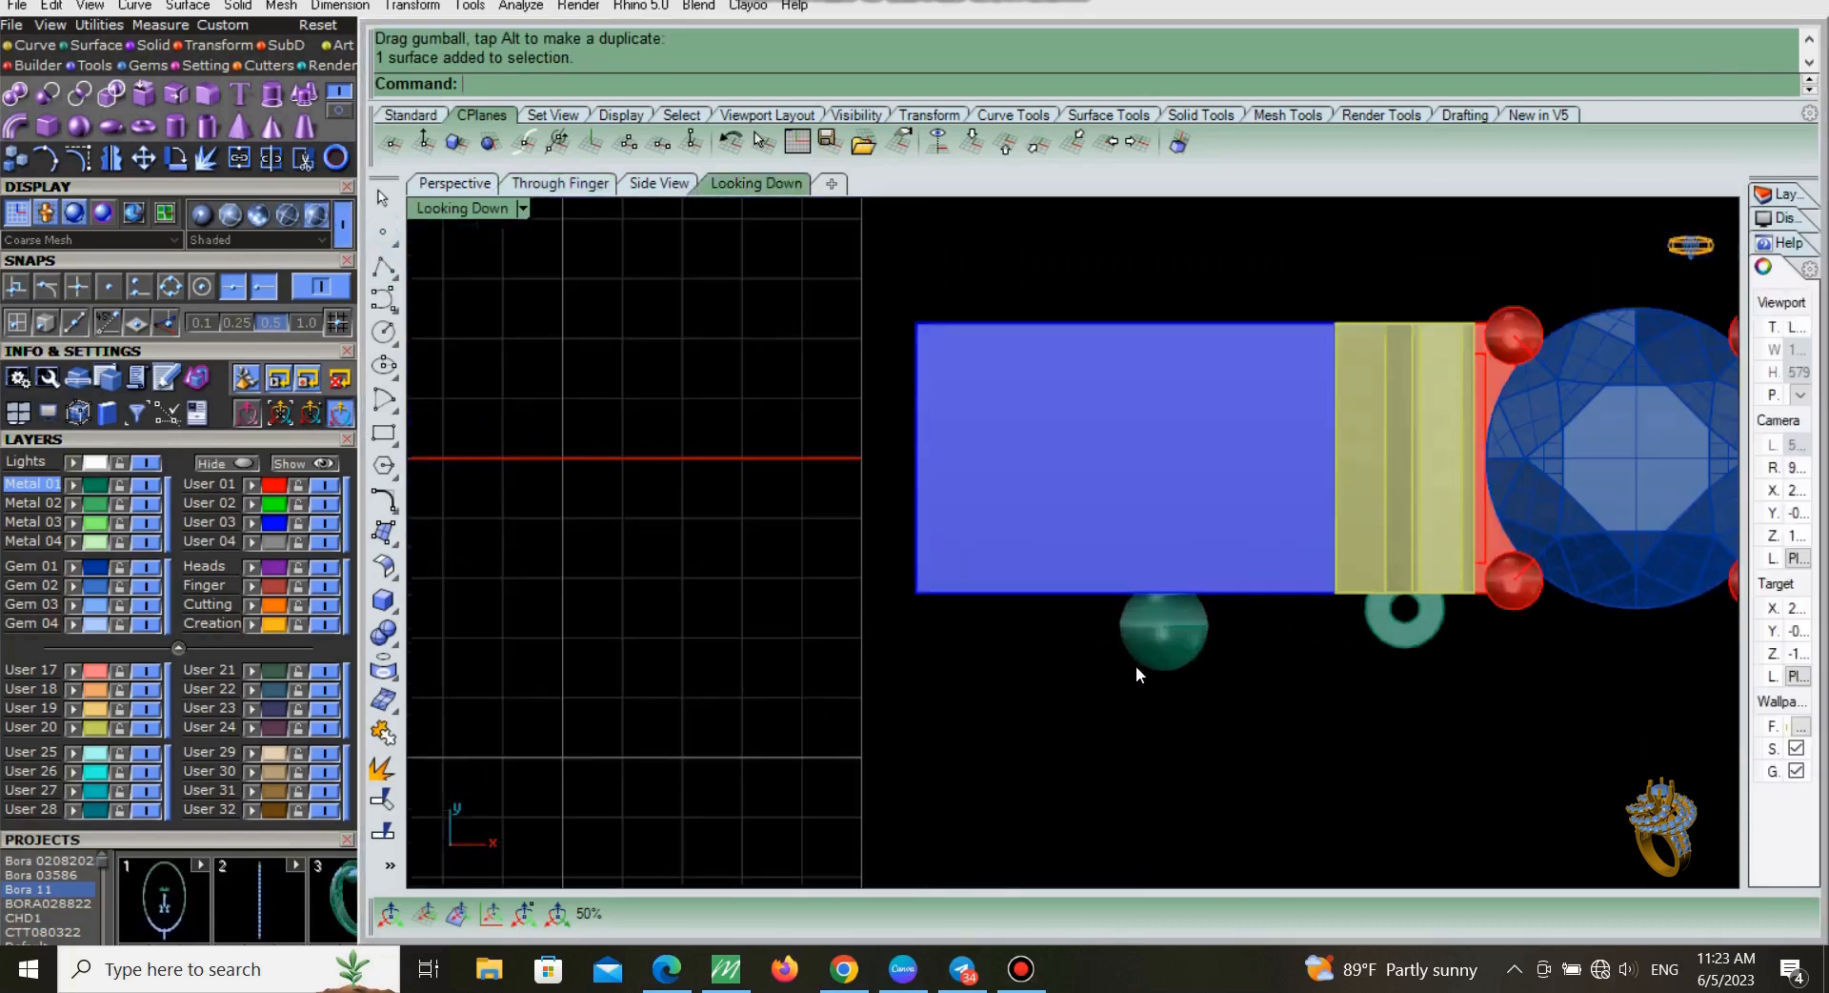
pyautogui.click(1182, 620)
pyautogui.scroll(2, 1134, 600)
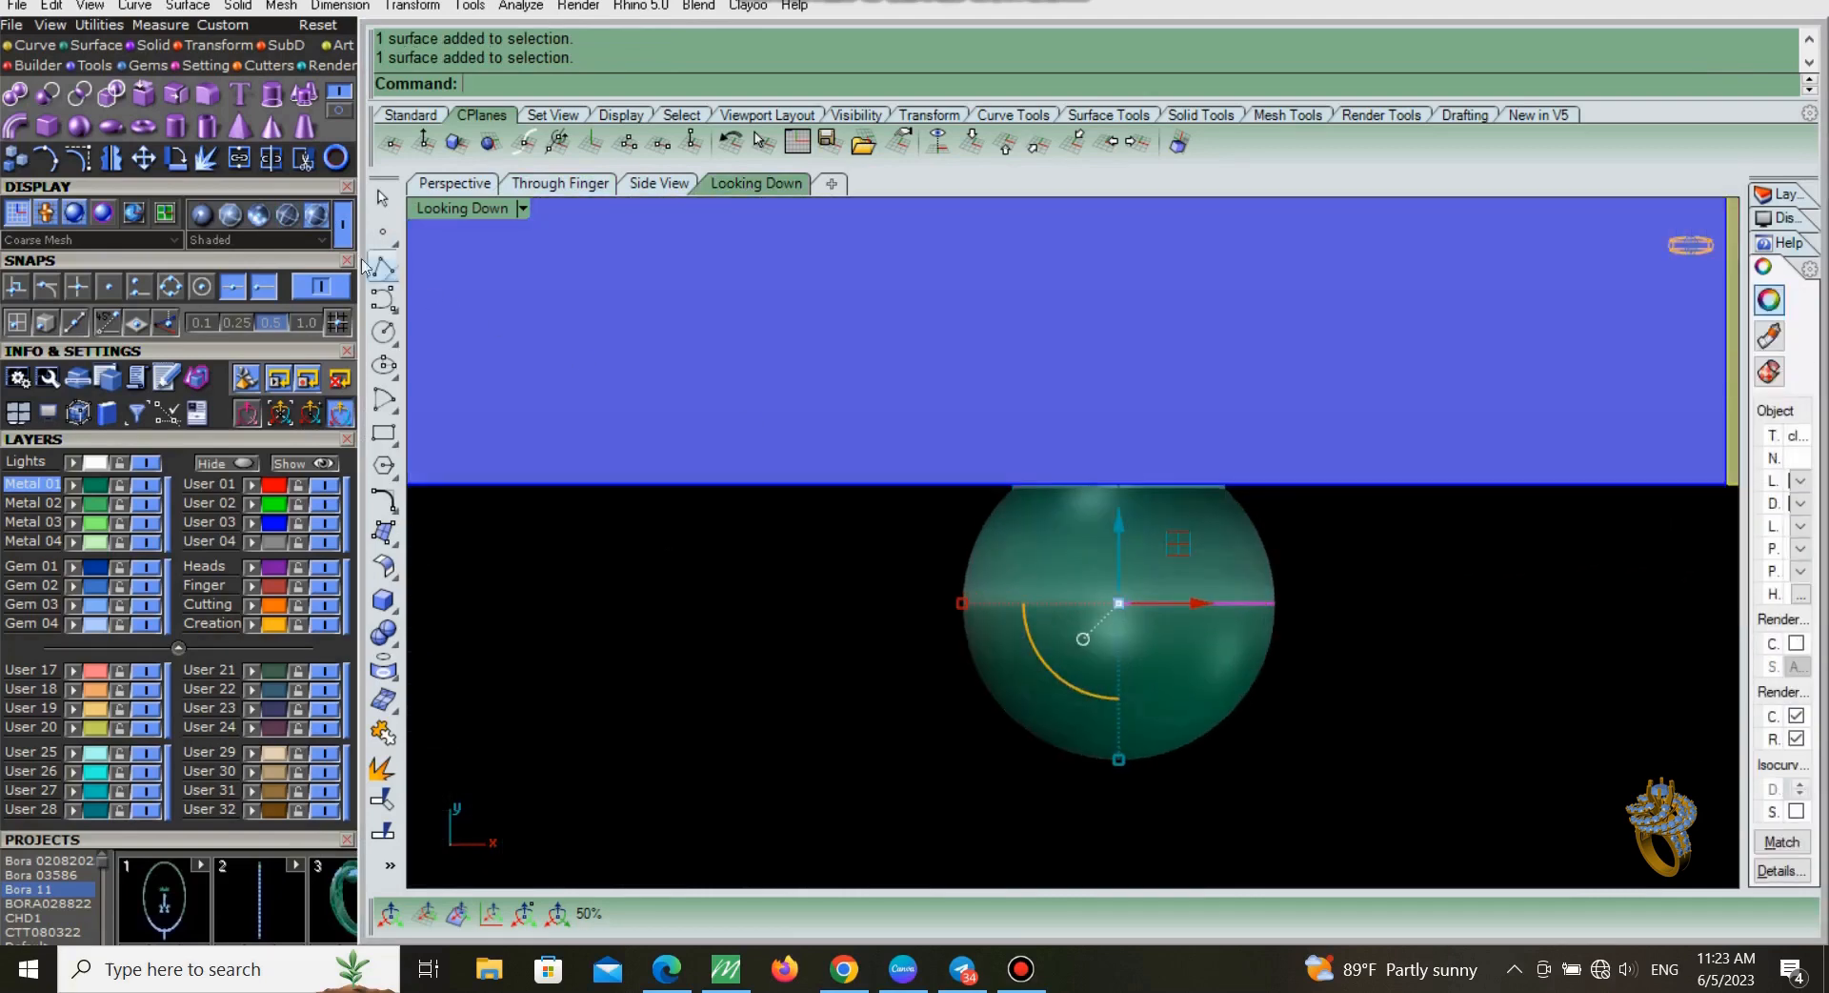
pyautogui.keyDown('shift'); pyautogui.moveTo(964, 602); pyautogui.dragTo(997, 620); pyautogui.keyUp('shift')
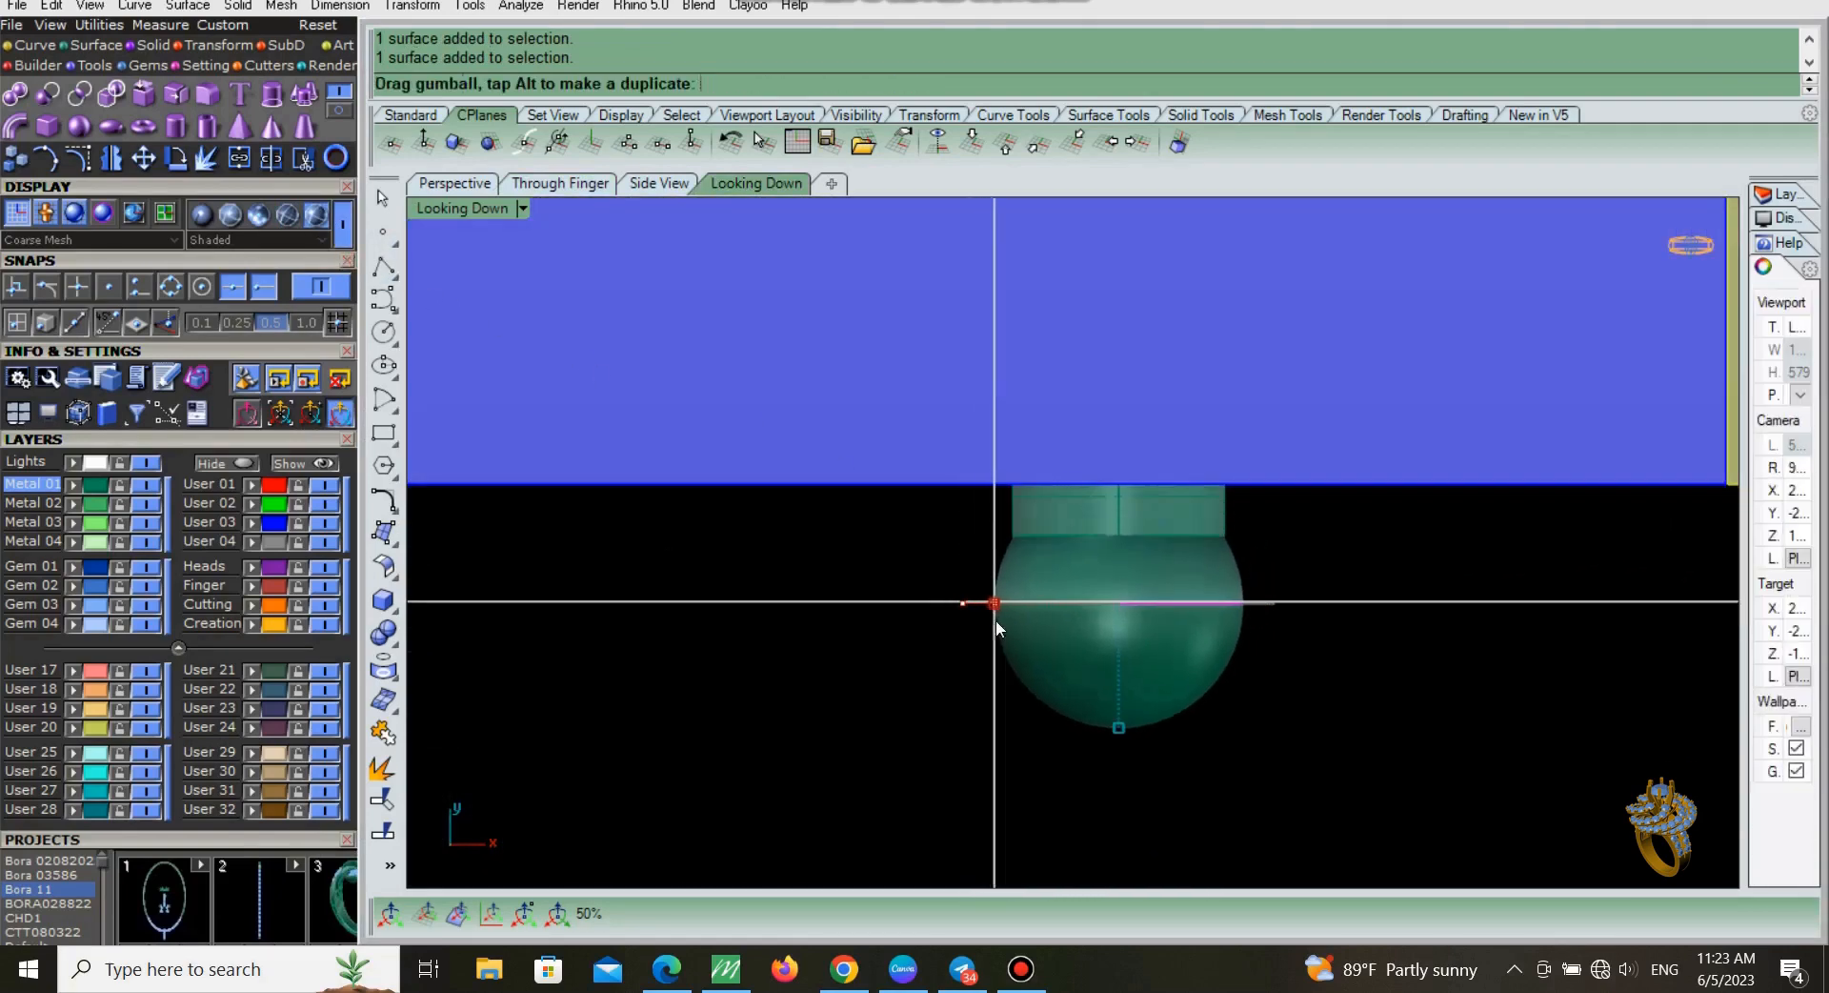
pyautogui.click(1110, 515)
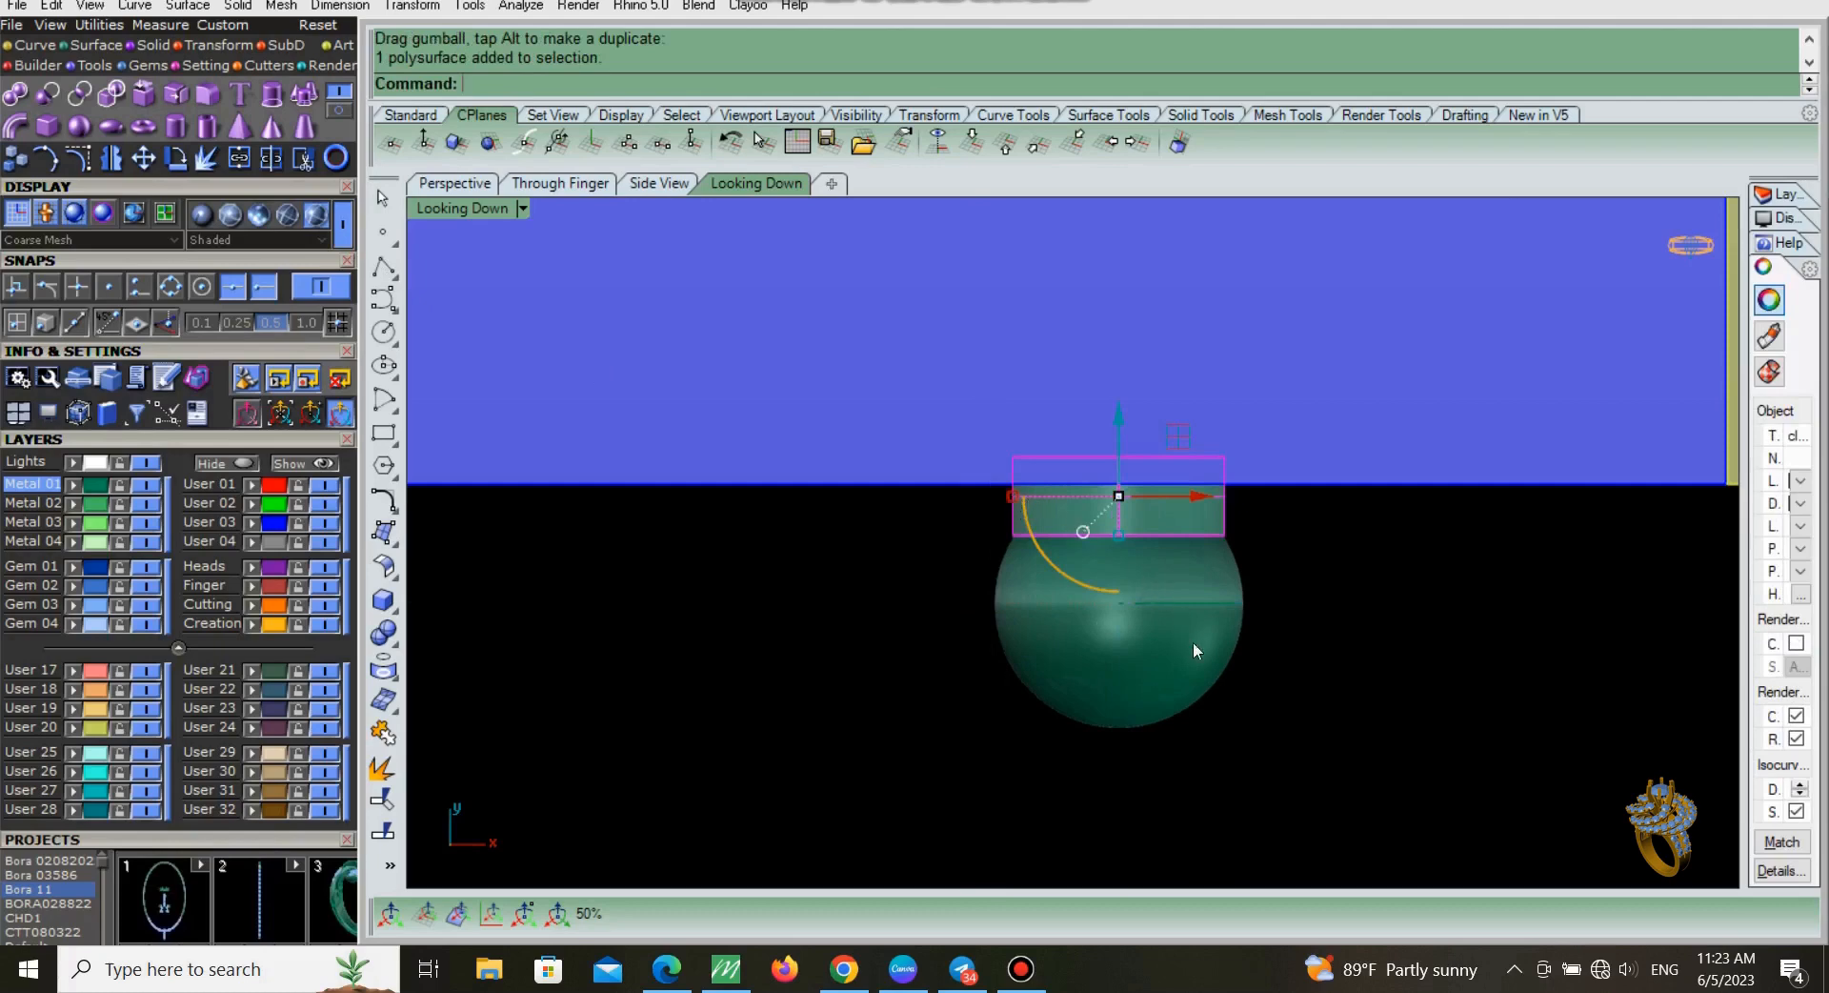
pyautogui.press('Delete')
# Step: Draw a straight line from the sphere's centre perpendicular to the clasp's side, ending inside the blue box's outline
pyautogui.moveTo(1192, 647); pyautogui.dragTo(1266, 700, button='right')
pyautogui.write('l')
pyautogui.press('Return')
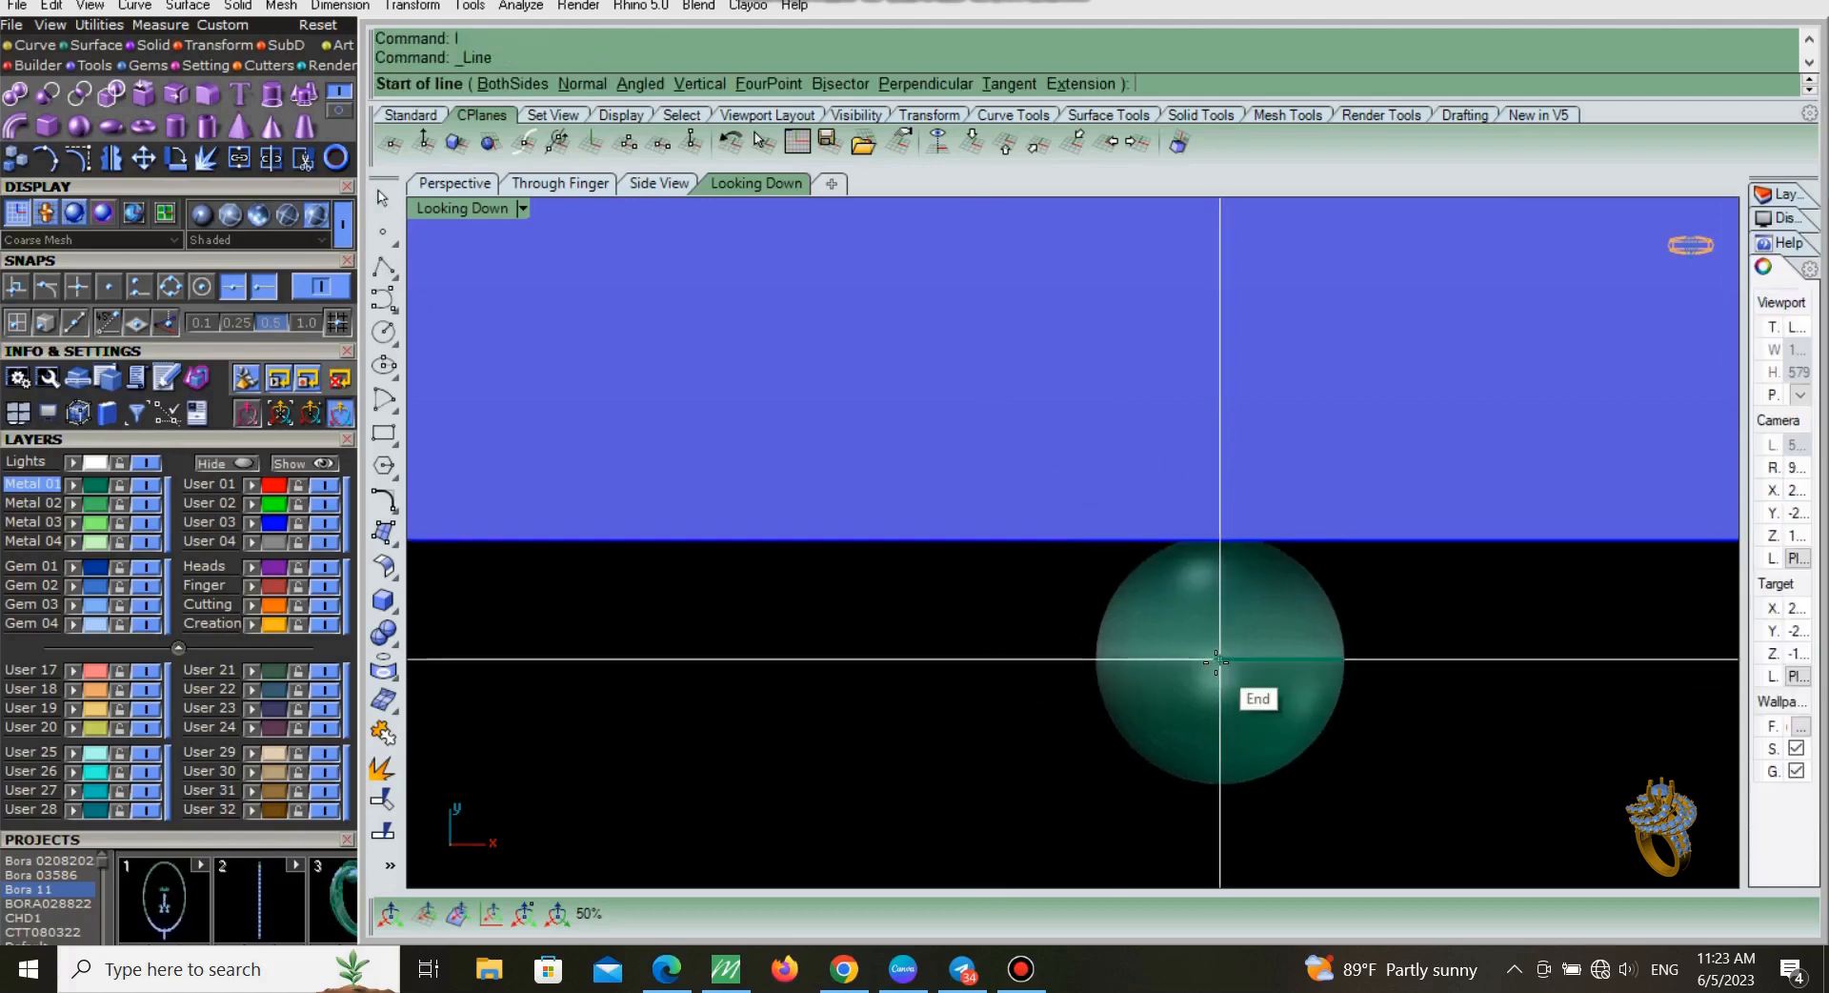
pyautogui.click(1217, 659)
pyautogui.click(1220, 434)
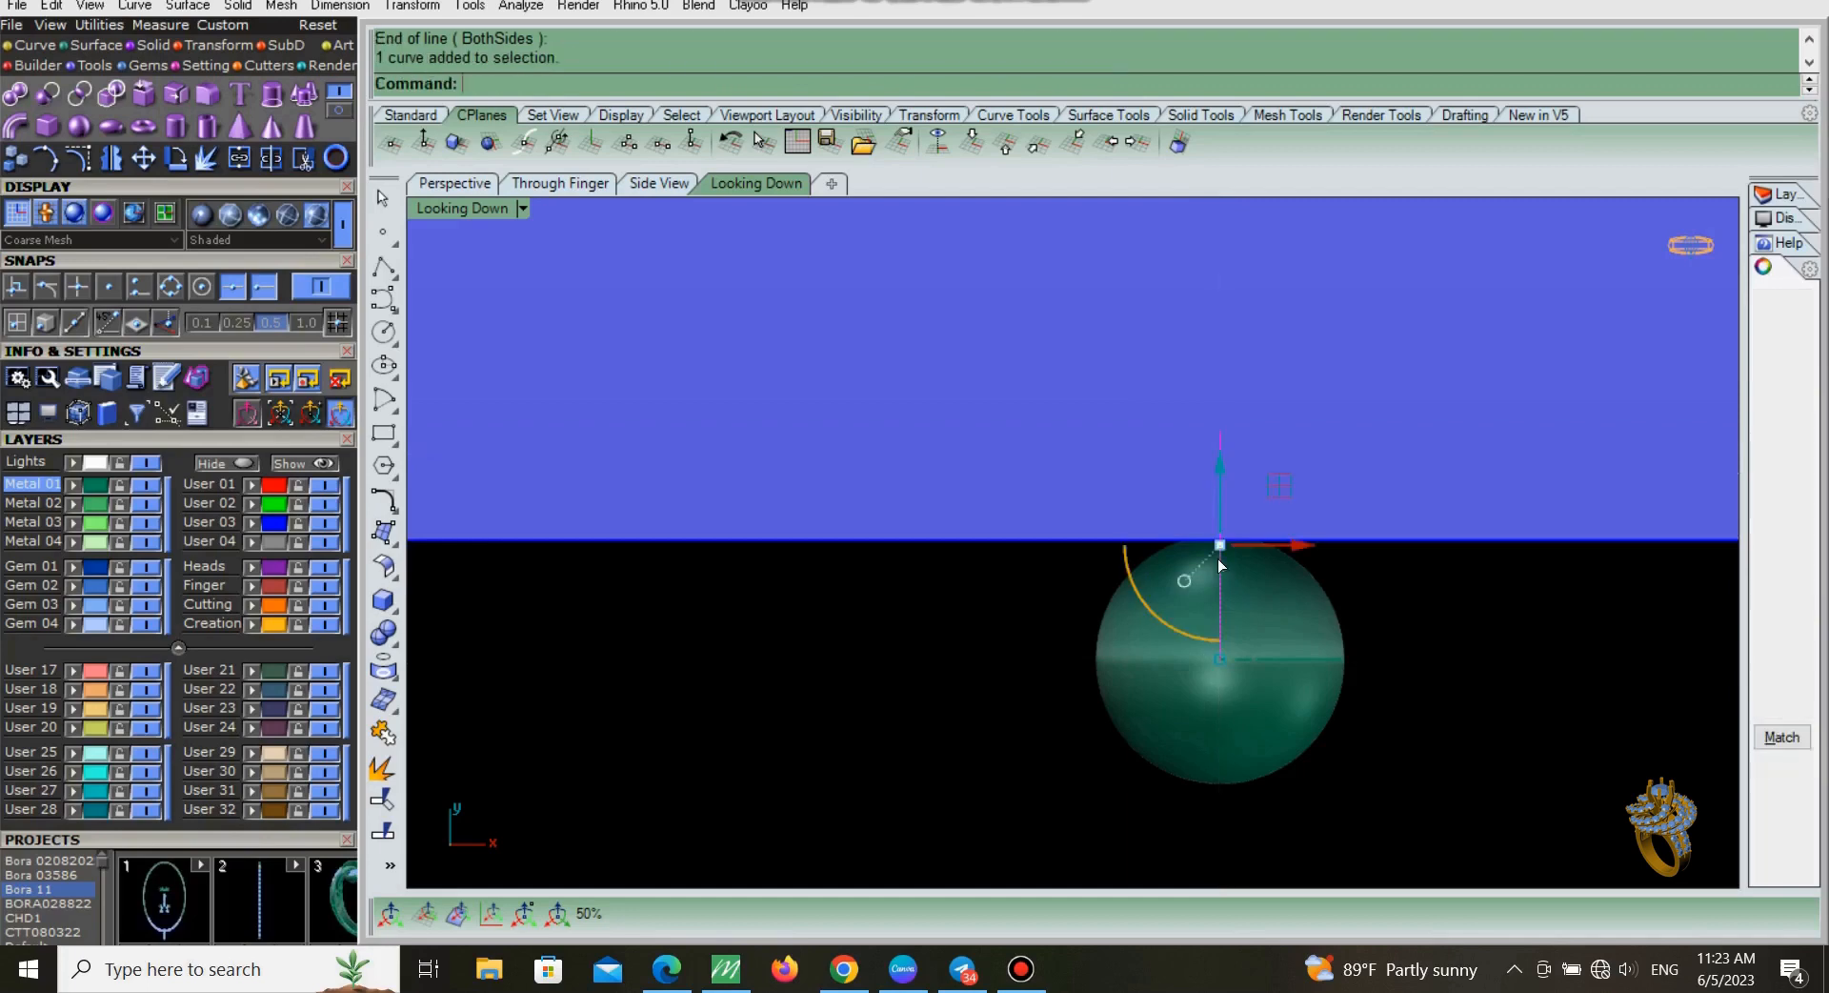
# Step: In the Through Finger view with Ghosted display, lower the line to the height of the sphere's centre
pyautogui.click(560, 183)
pyautogui.scroll(3, 1002, 449)
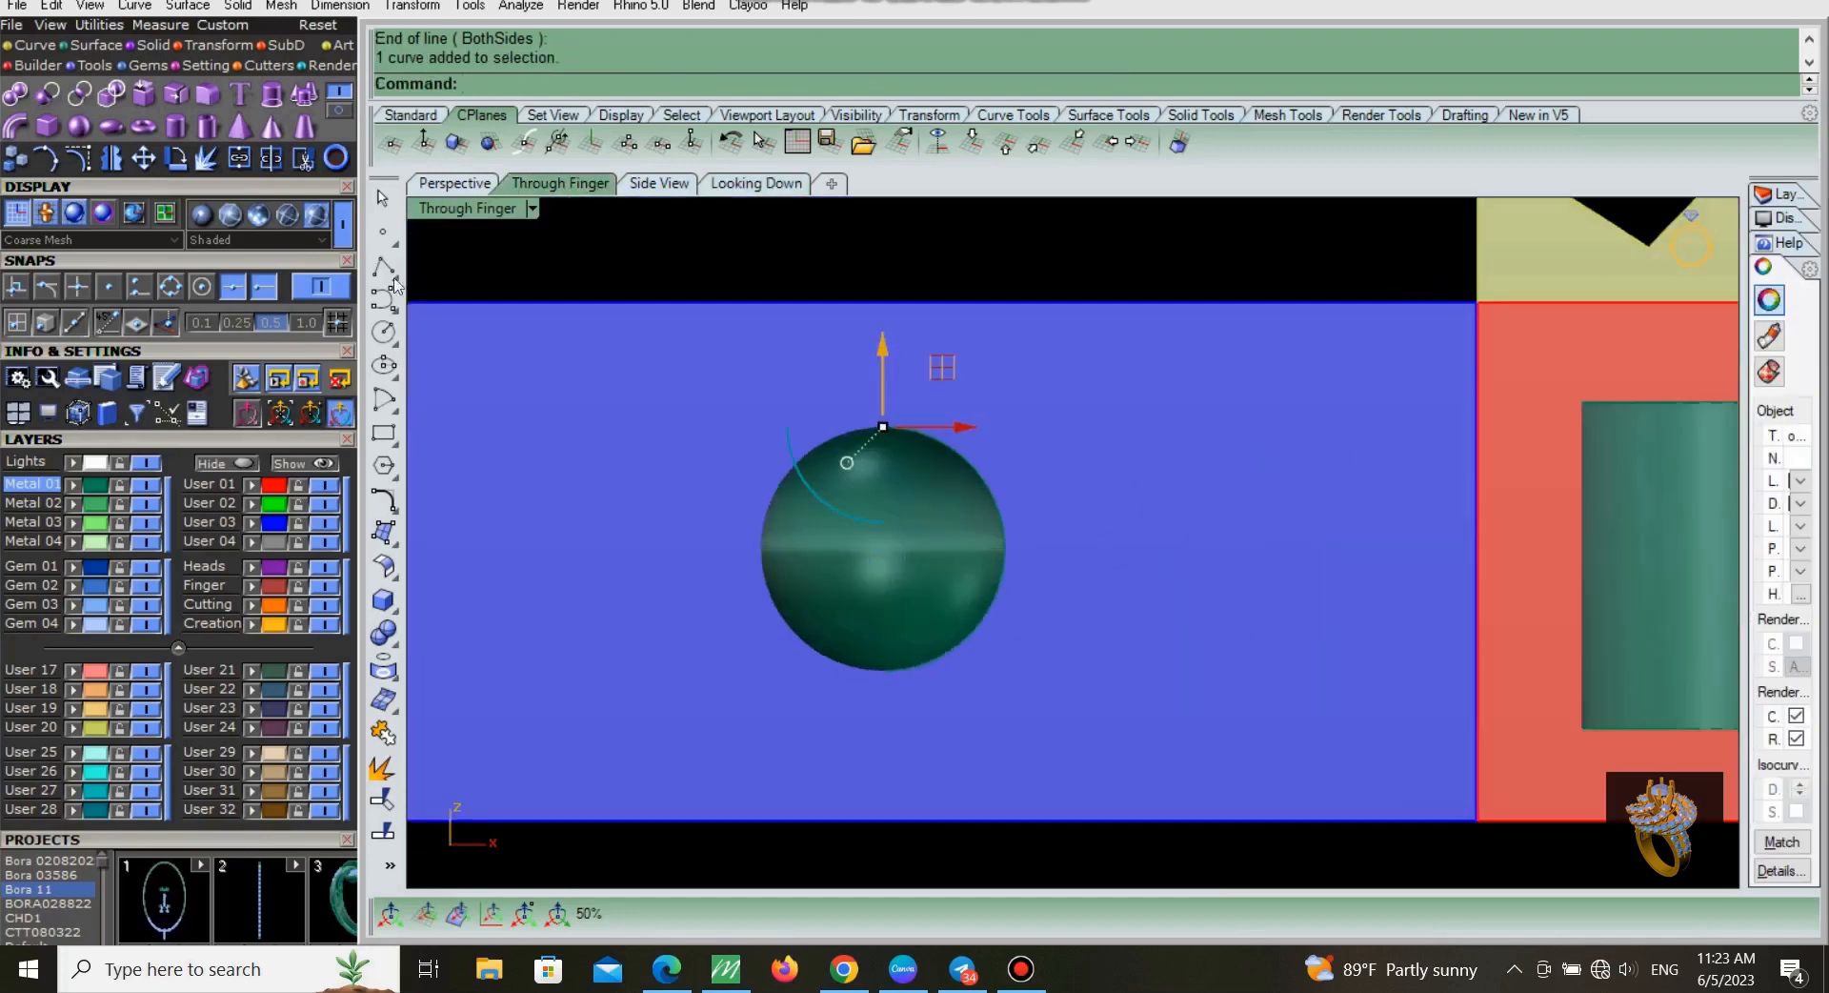
pyautogui.click(287, 215)
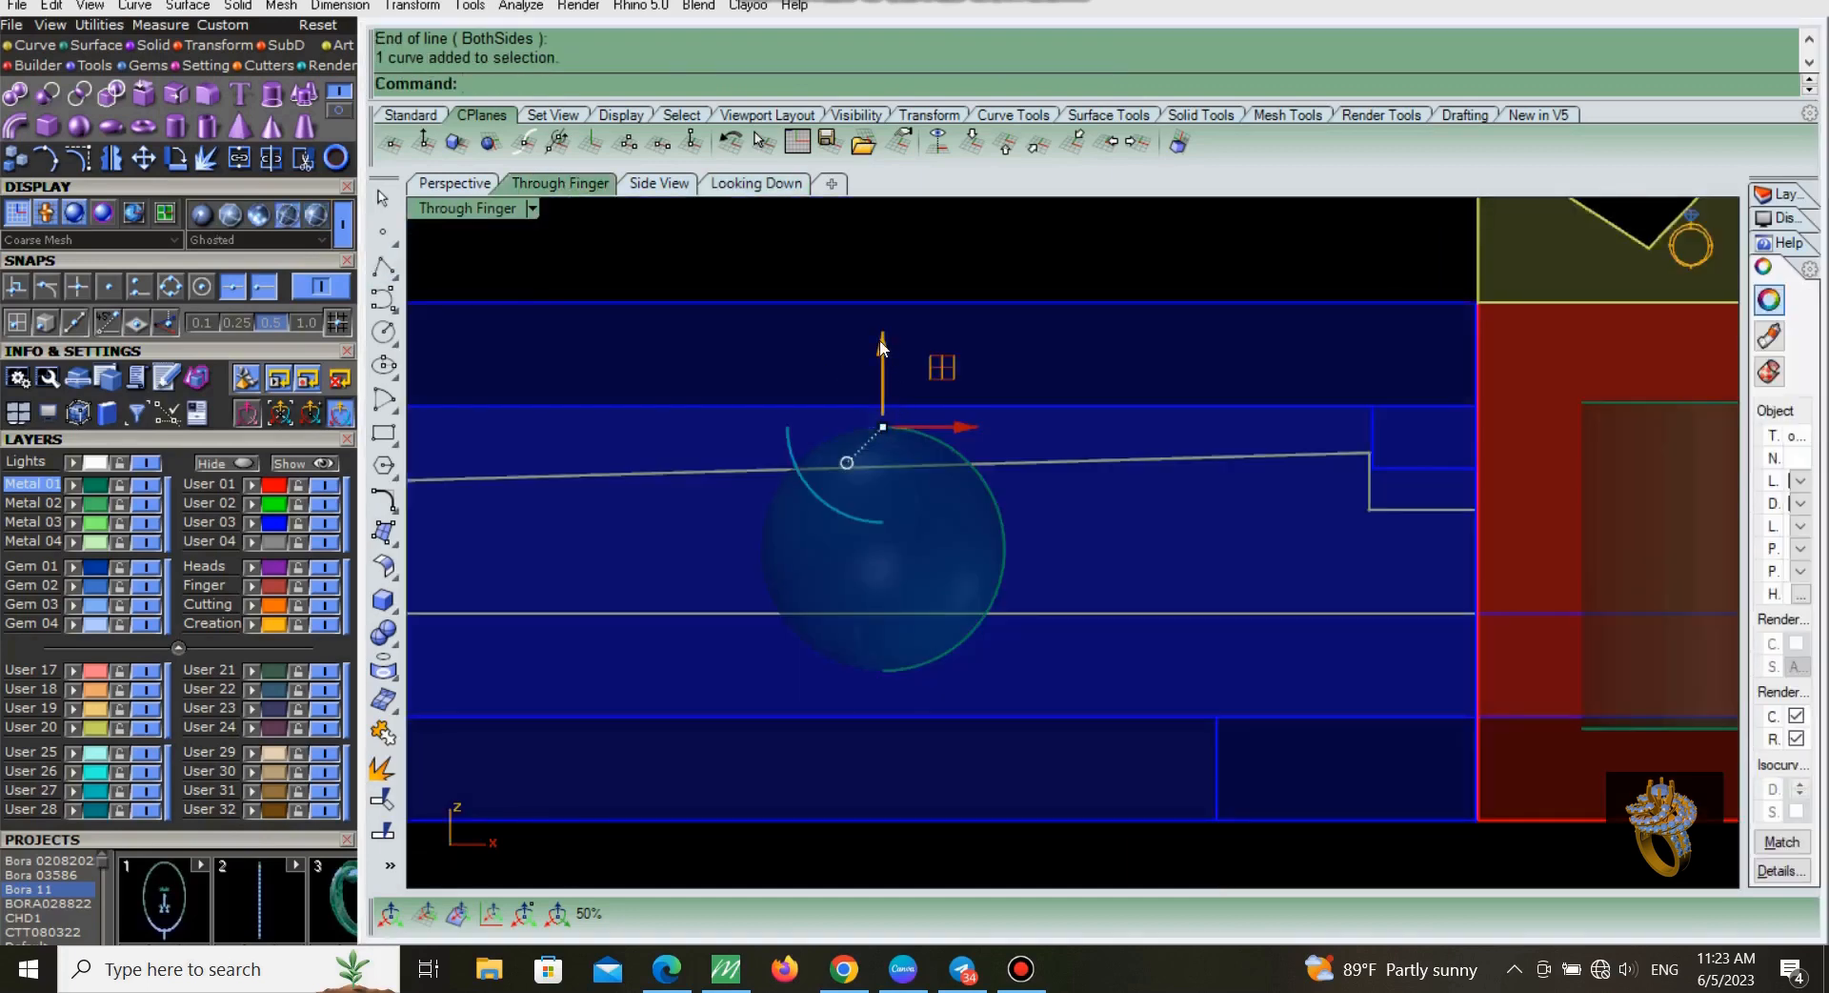
pyautogui.moveTo(884, 348); pyautogui.dragTo(896, 463)
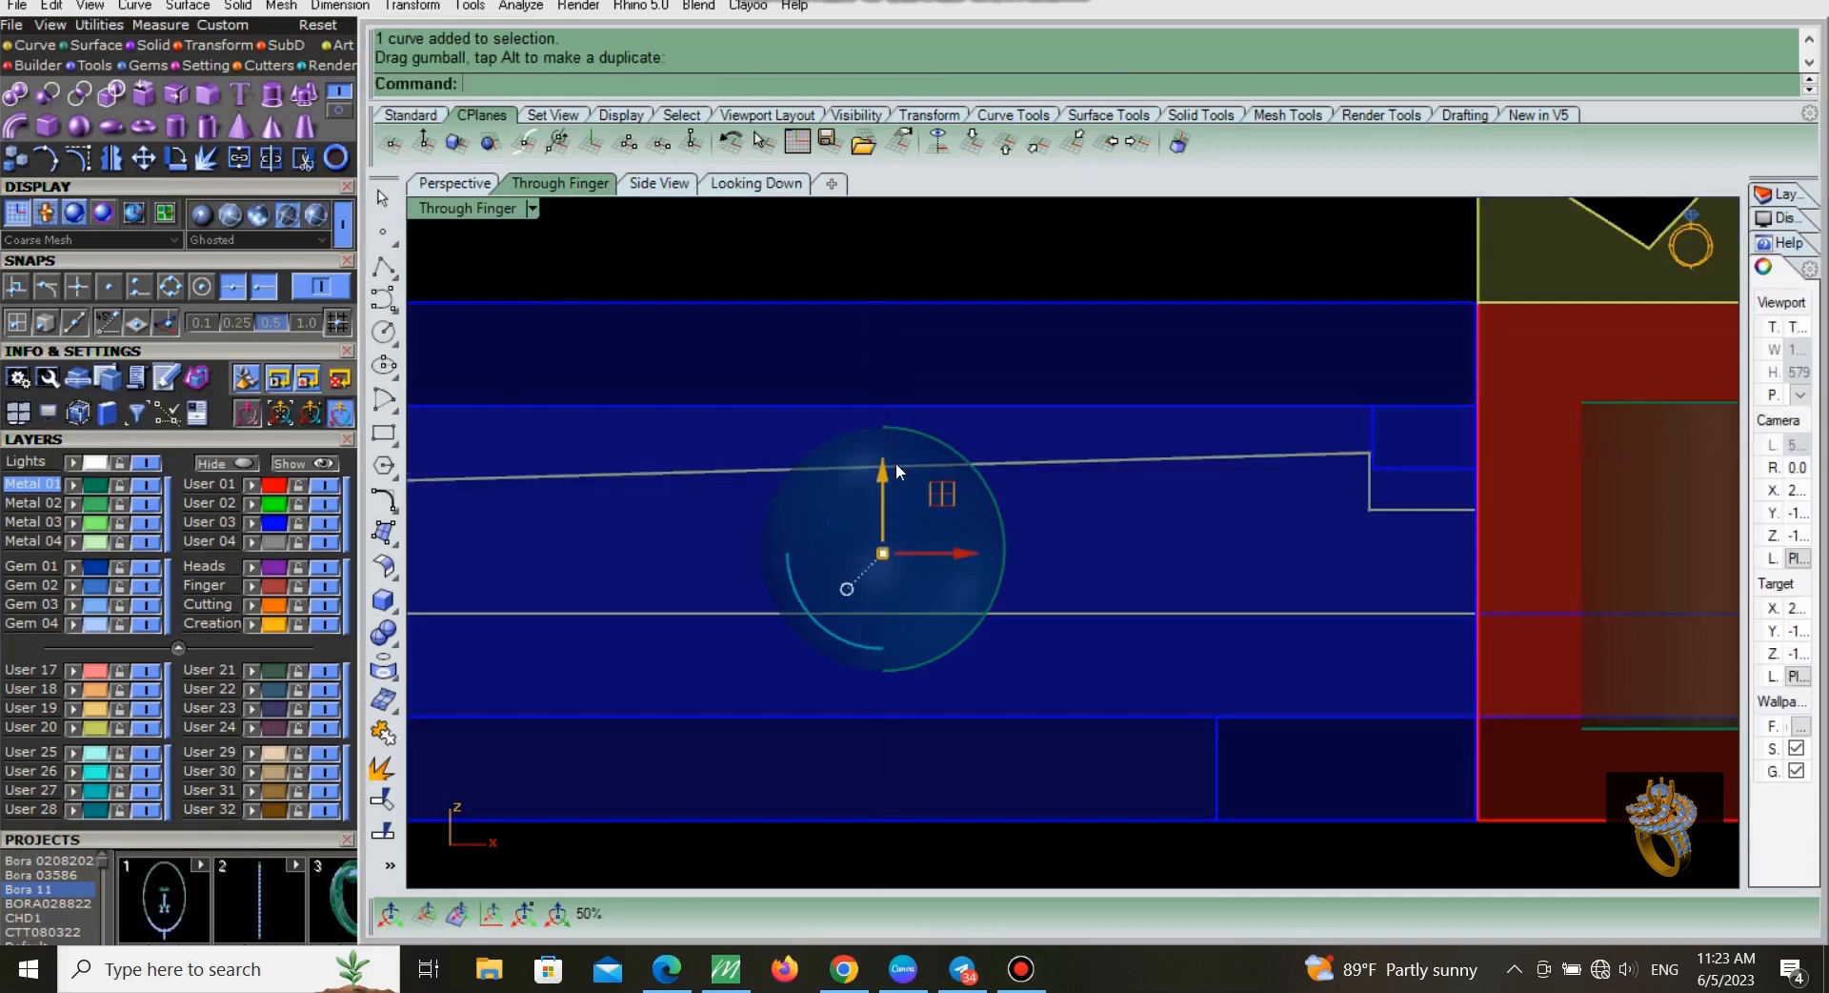
# Step: Build a flat-capped pipe of radius 0.25 along the line as the sphere's post
pyautogui.write('pipe')
pyautogui.press('Return')
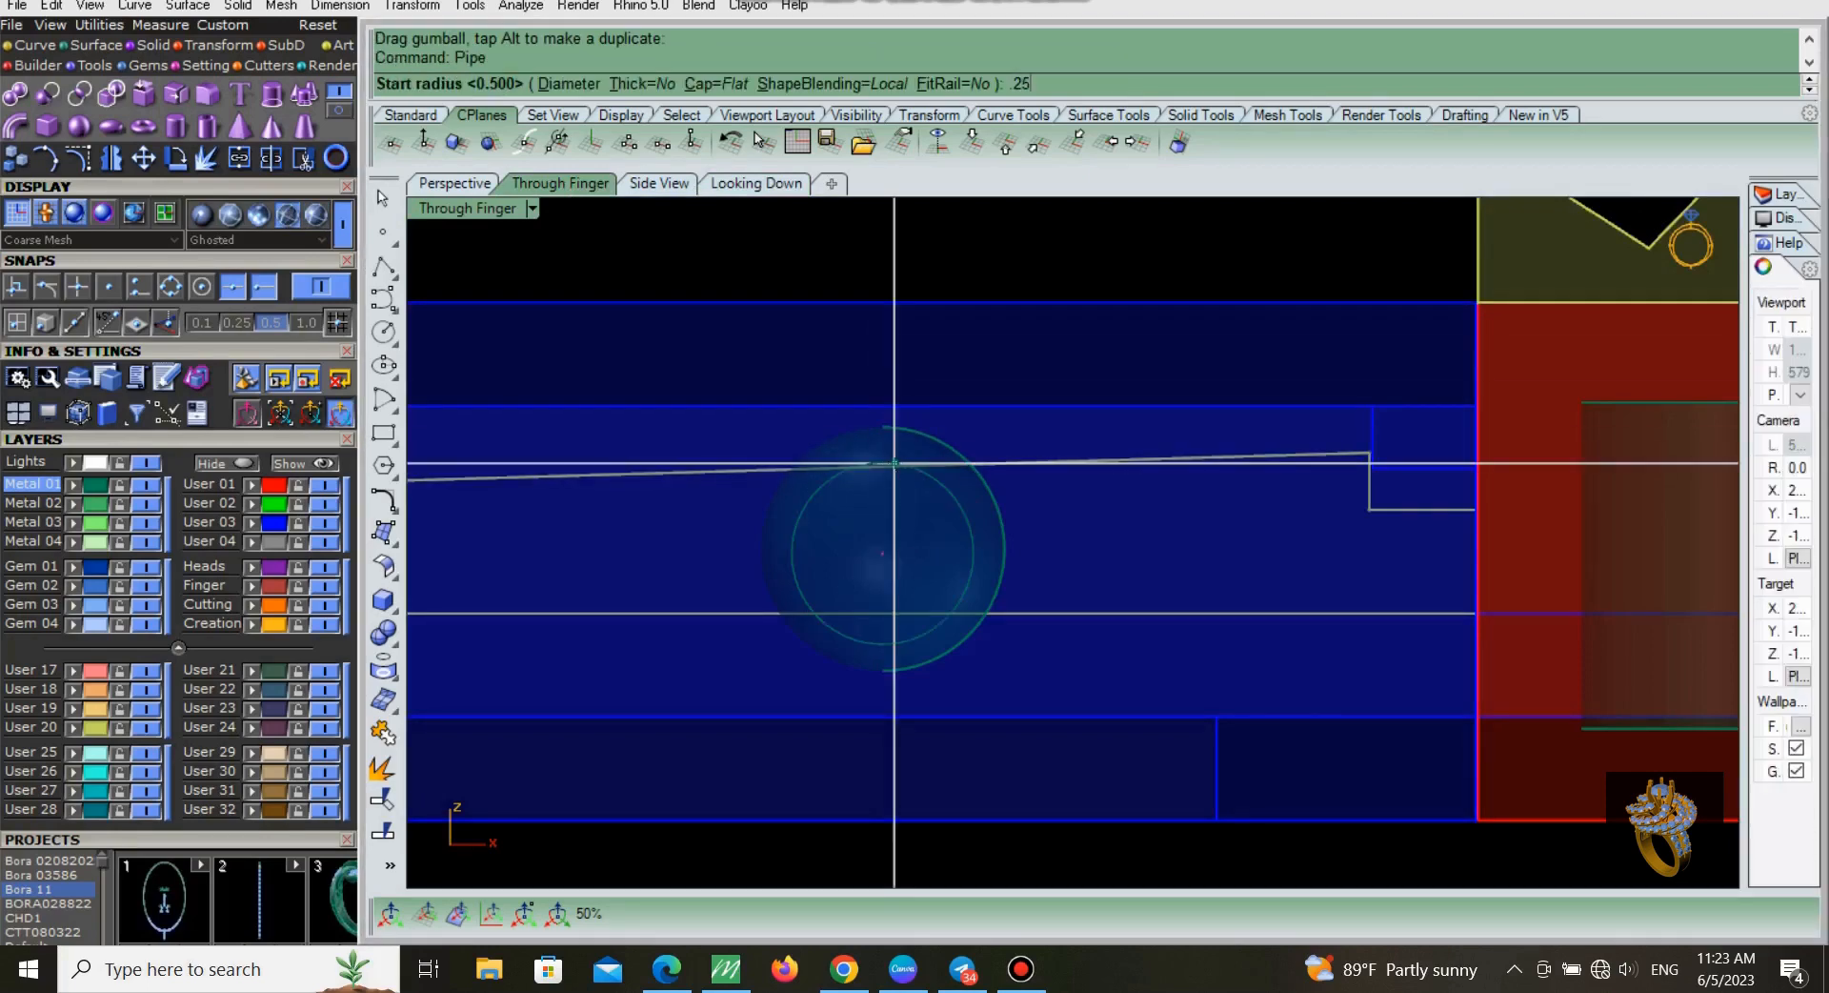
pyautogui.write('.25')
pyautogui.press('Return')
pyautogui.press('Return')
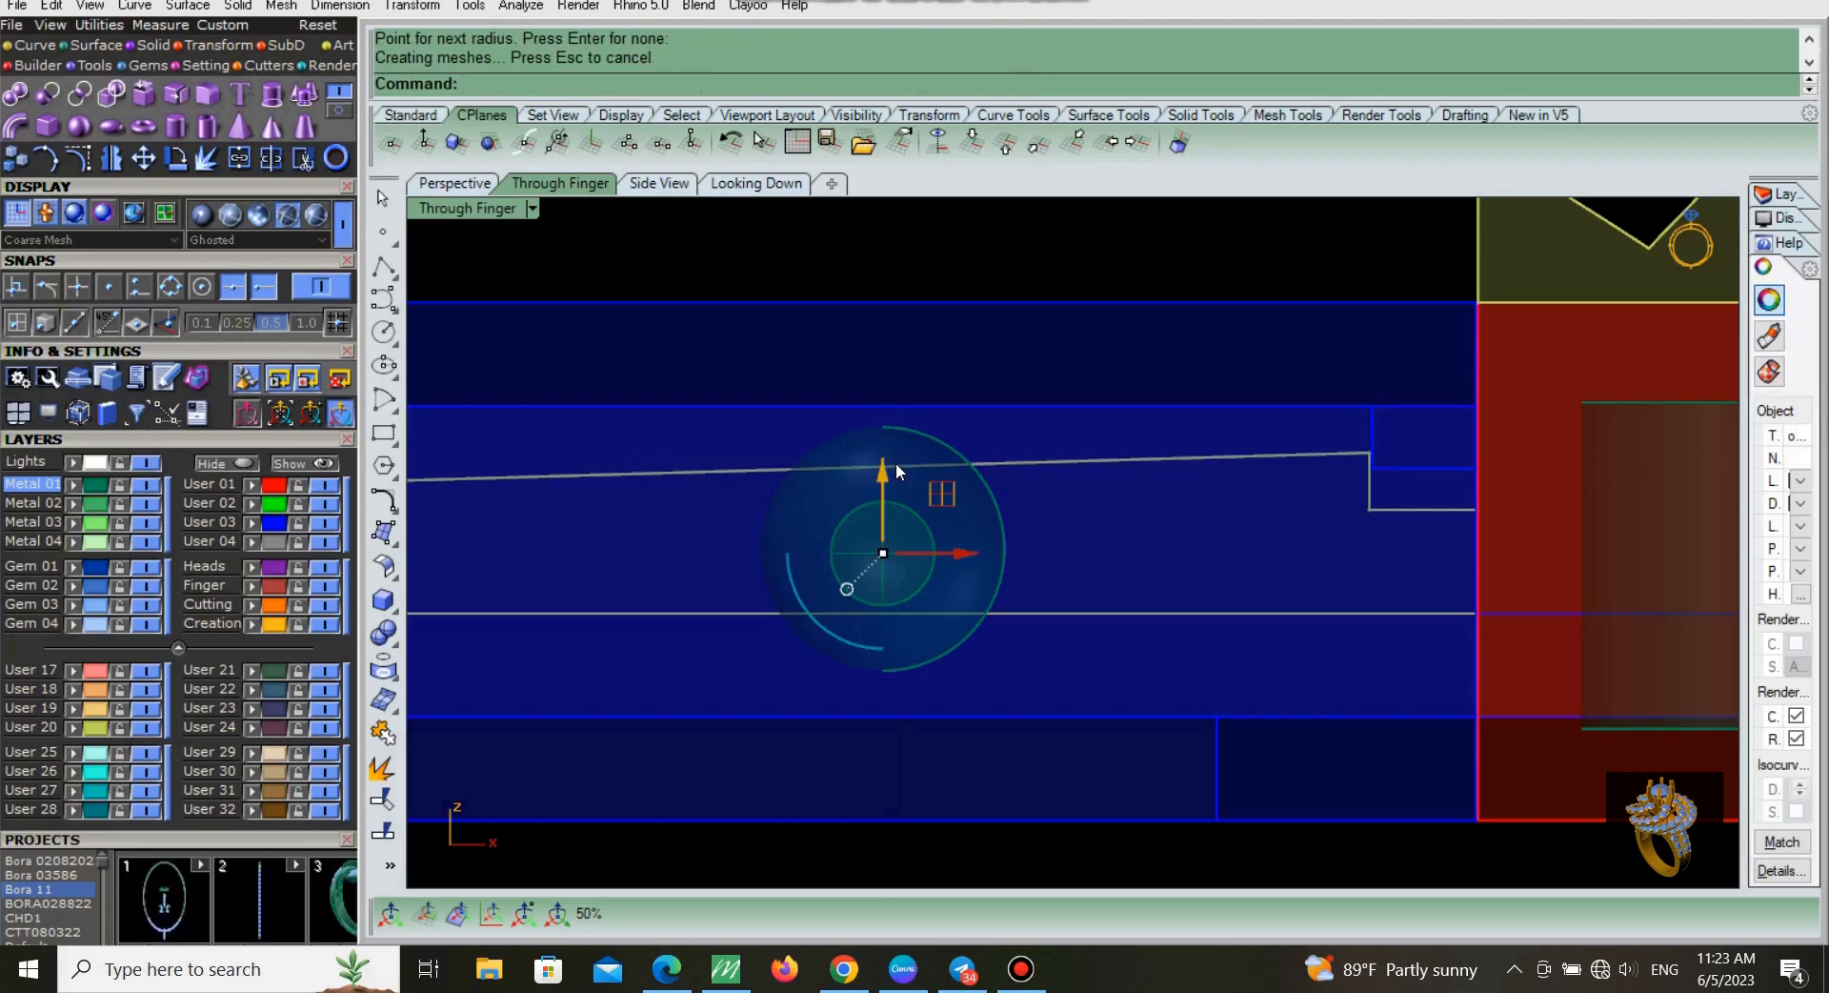
pyautogui.scroll(3, 863, 541)
pyautogui.click(897, 489)
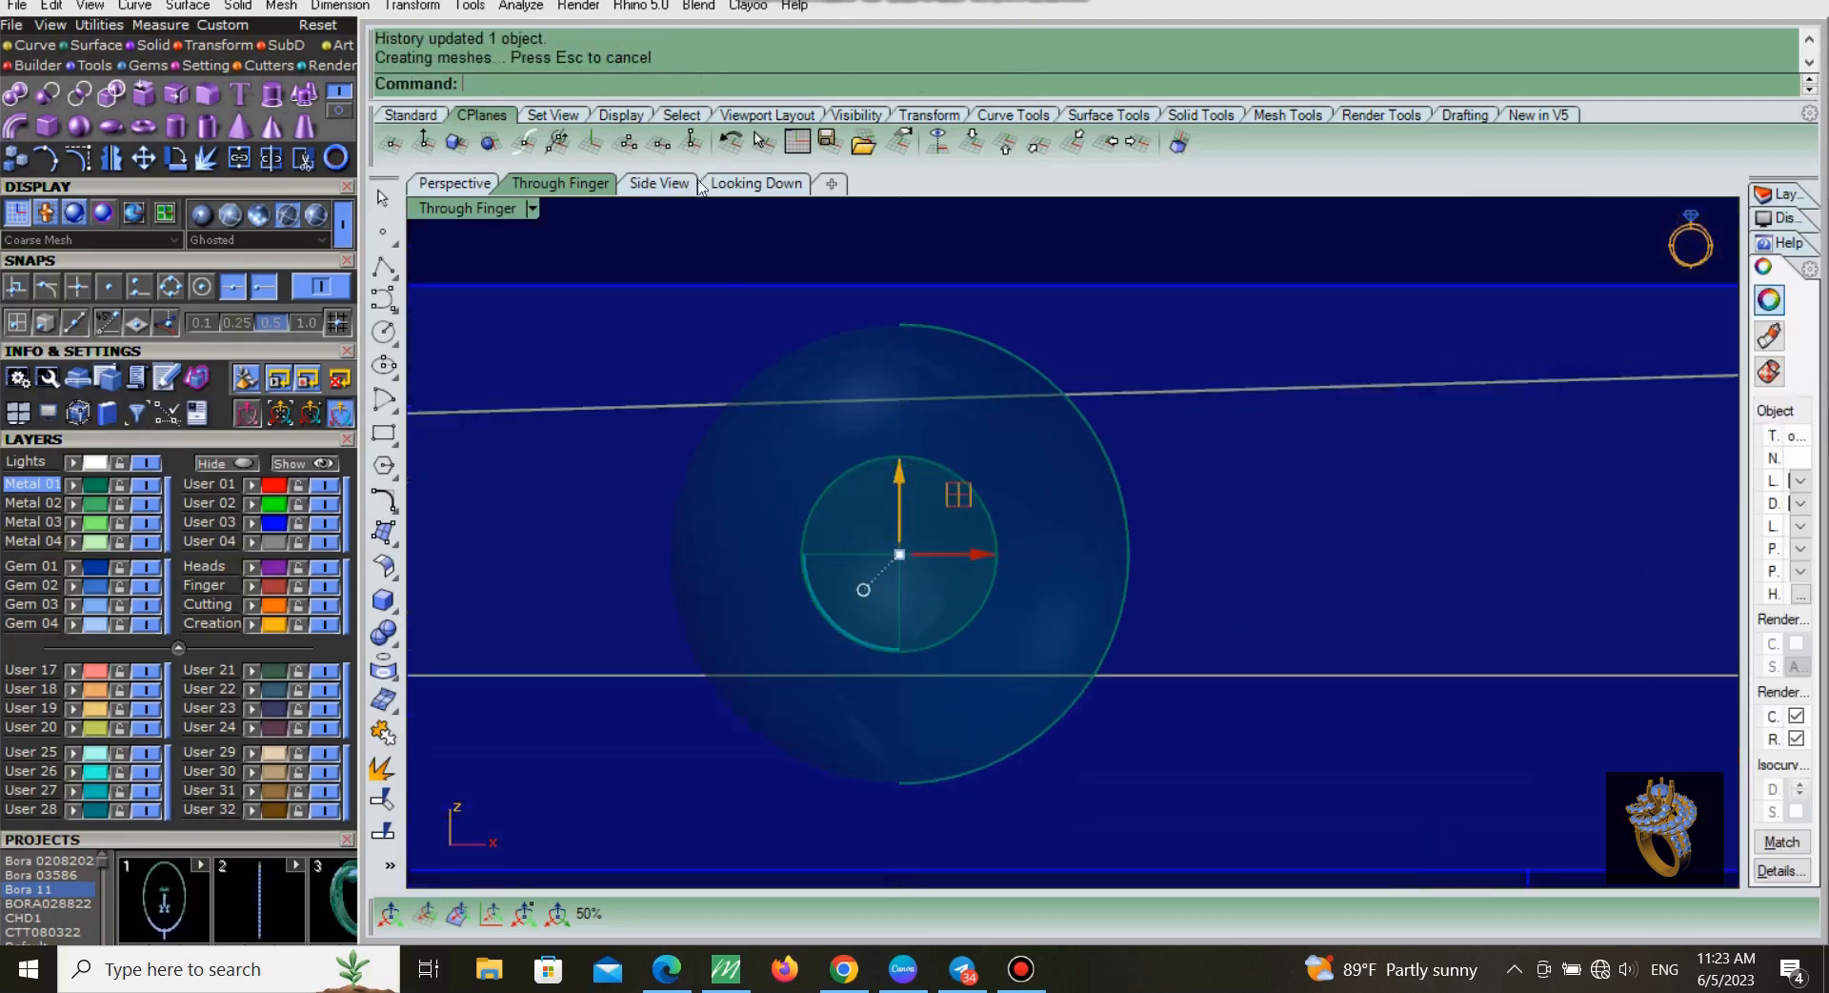
pyautogui.click(730, 184)
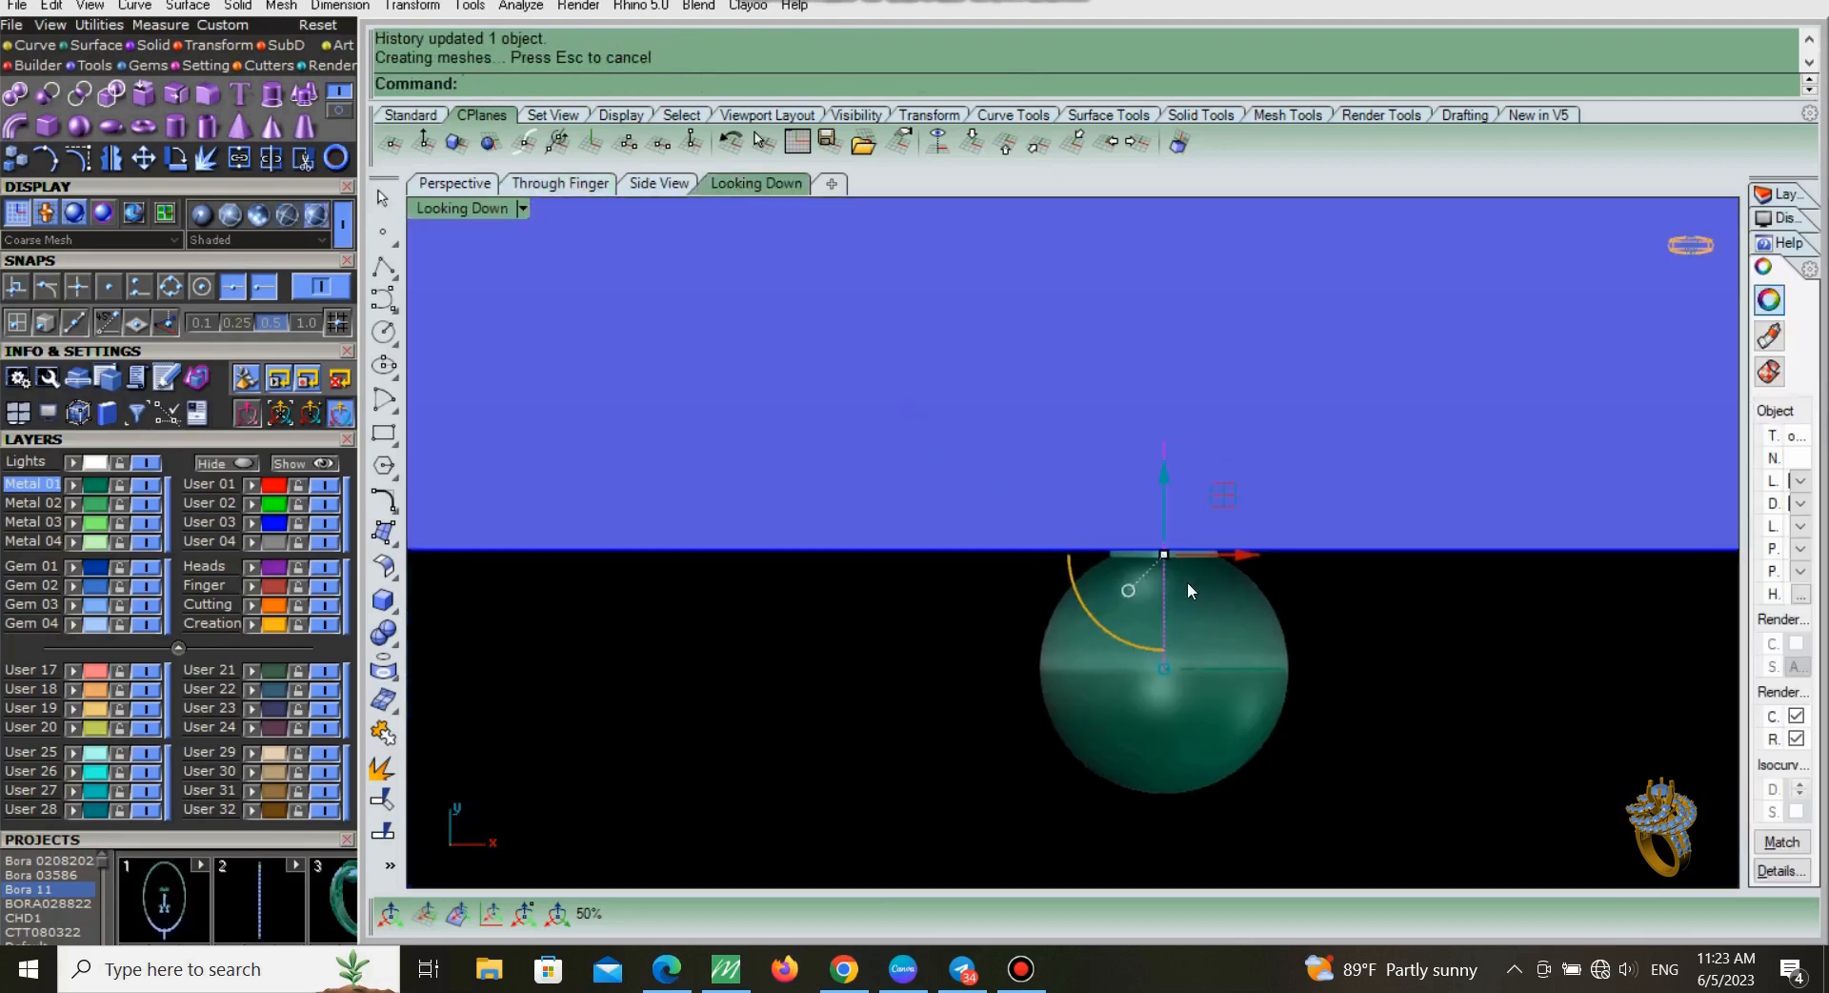
# Step: Delete the guide line, and scale the sphere down slightly while keeping it close against the blue box's side
pyautogui.press('Delete')
pyautogui.click(1043, 687)
pyautogui.moveTo(964, 710); pyautogui.dragTo(999, 714)
pyautogui.moveTo(1147, 620); pyautogui.dragTo(1166, 586)
pyautogui.scroll(-8, 1317, 593)
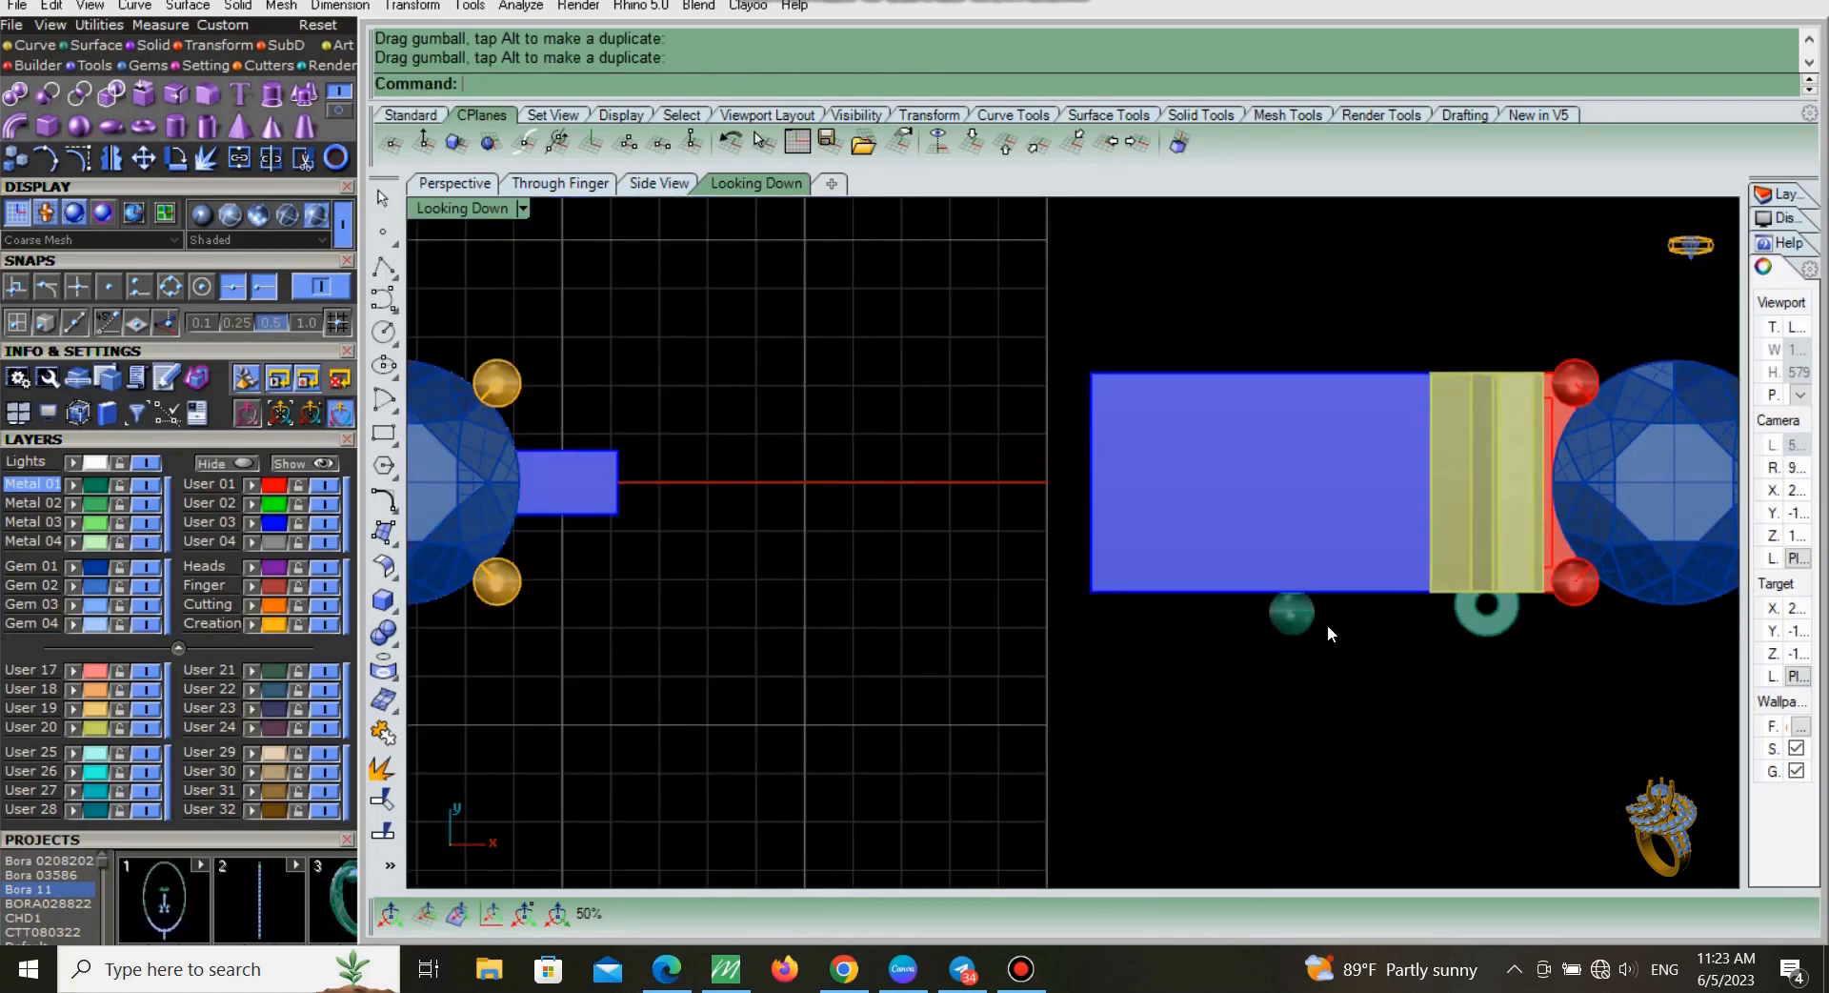
pyautogui.scroll(10, 1334, 614)
# Step: Shorten the post so it only bridges the blue box's side and the near edge of the sphere
pyautogui.click(1299, 627)
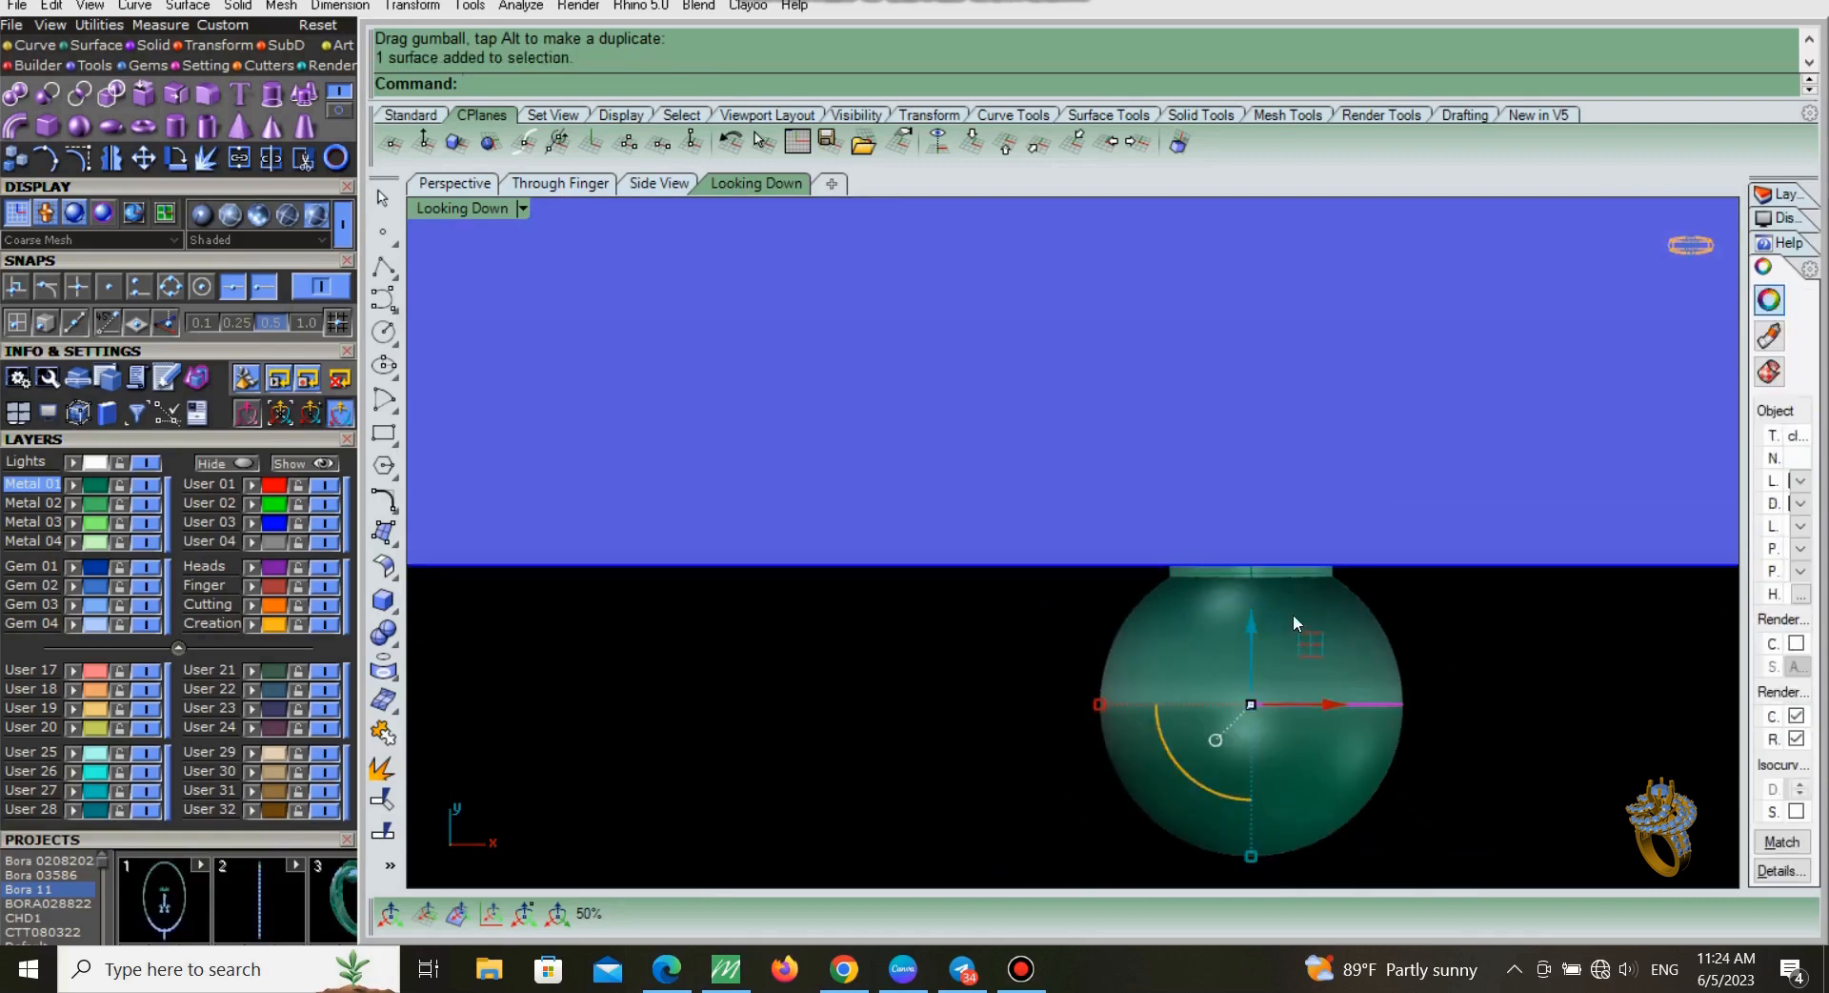
pyautogui.keyDown('shift'); pyautogui.click(1271, 578); pyautogui.keyUp('shift')
pyautogui.press('Escape')
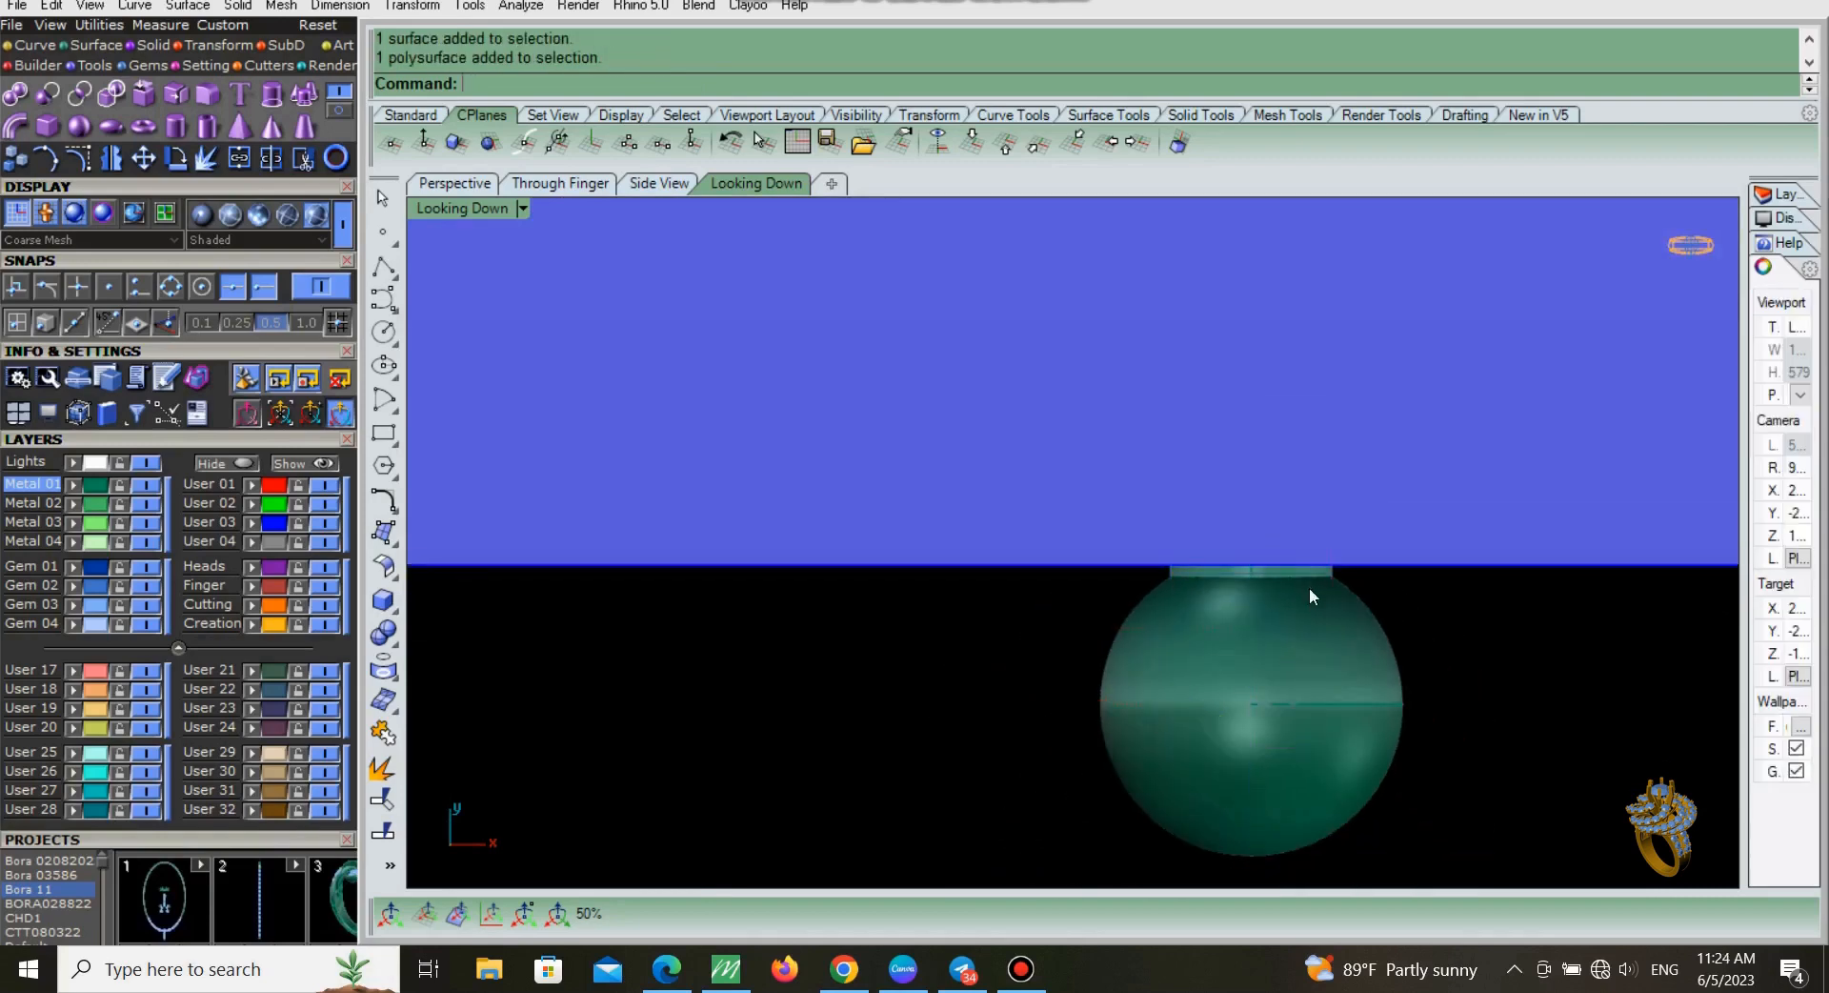
pyautogui.click(1265, 575)
pyautogui.moveTo(1254, 745); pyautogui.dragTo(1251, 504)
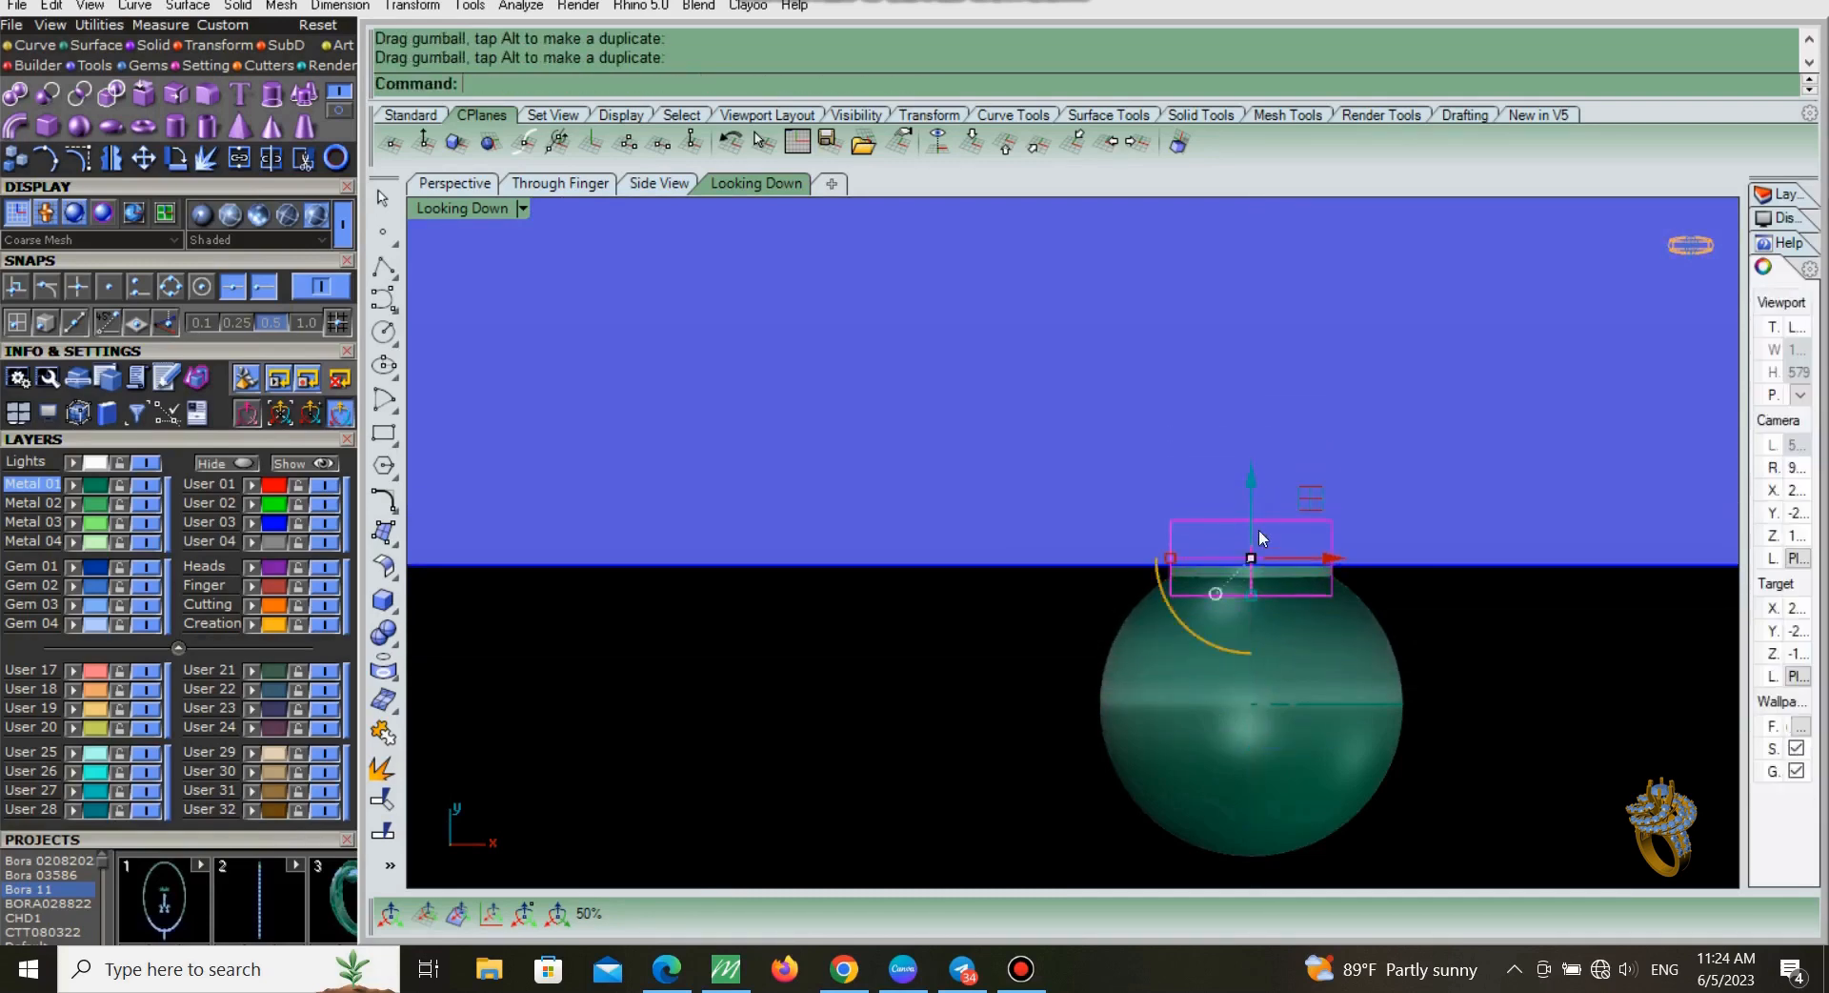
pyautogui.press('Escape')
# Step: Nudge the sphere slightly outward, away from the blue box's side
pyautogui.click(1246, 682)
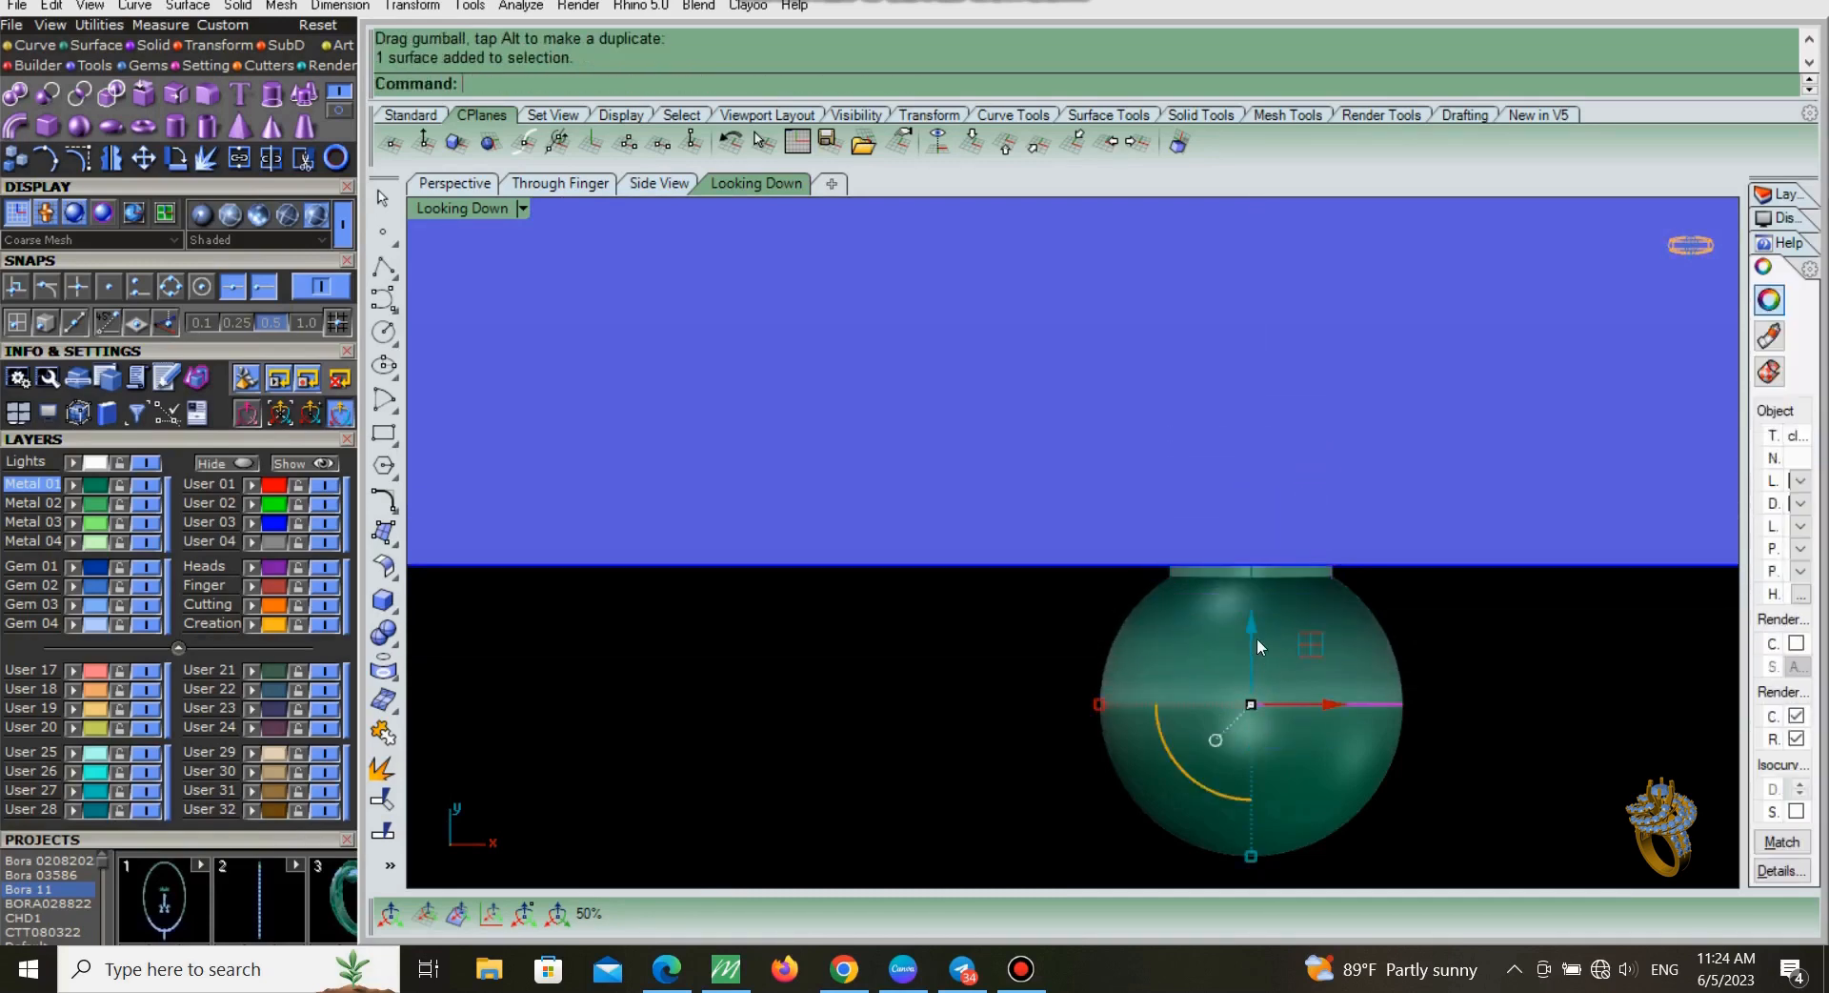
pyautogui.moveTo(1253, 630); pyautogui.dragTo(1252, 644)
pyautogui.click(1414, 634)
pyautogui.scroll(-10, 1312, 618)
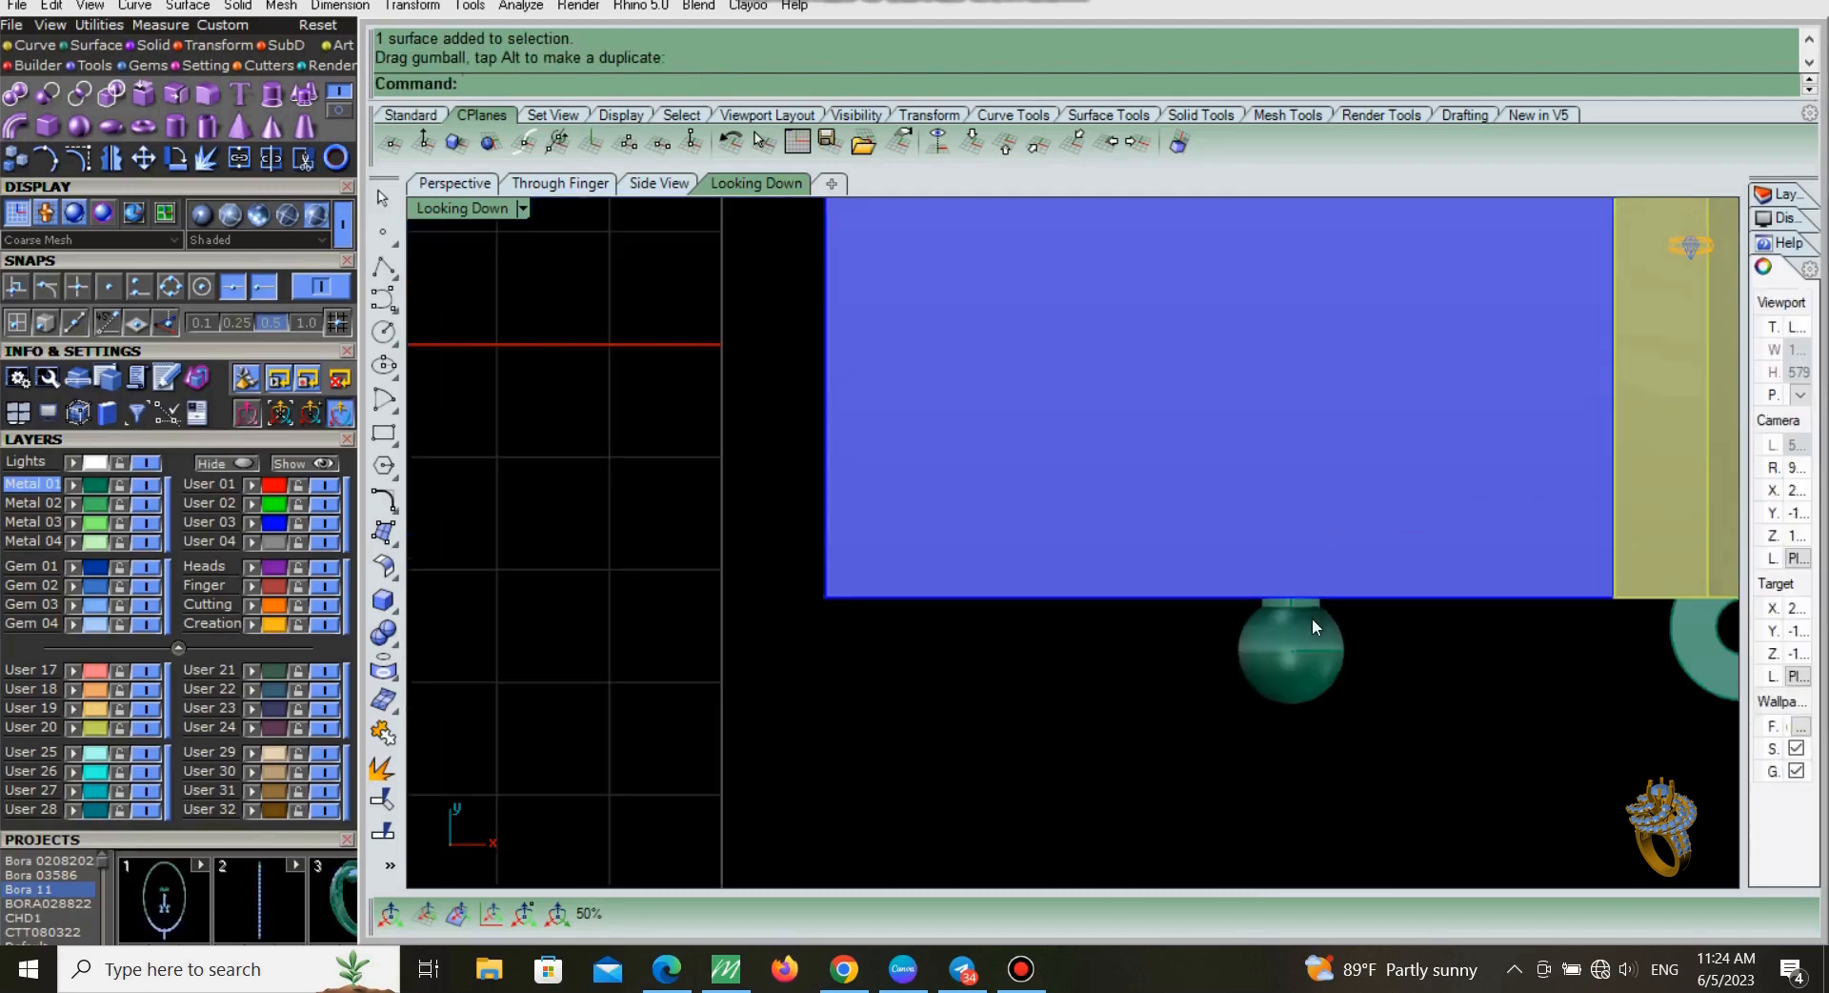
# Step: Group the sphere with its post and mirror the group across the X axis to the box's opposite side
pyautogui.scroll(10, 1319, 617)
pyautogui.moveTo(1358, 593); pyautogui.dragTo(1210, 671)
pyautogui.scroll(-5, 1266, 679)
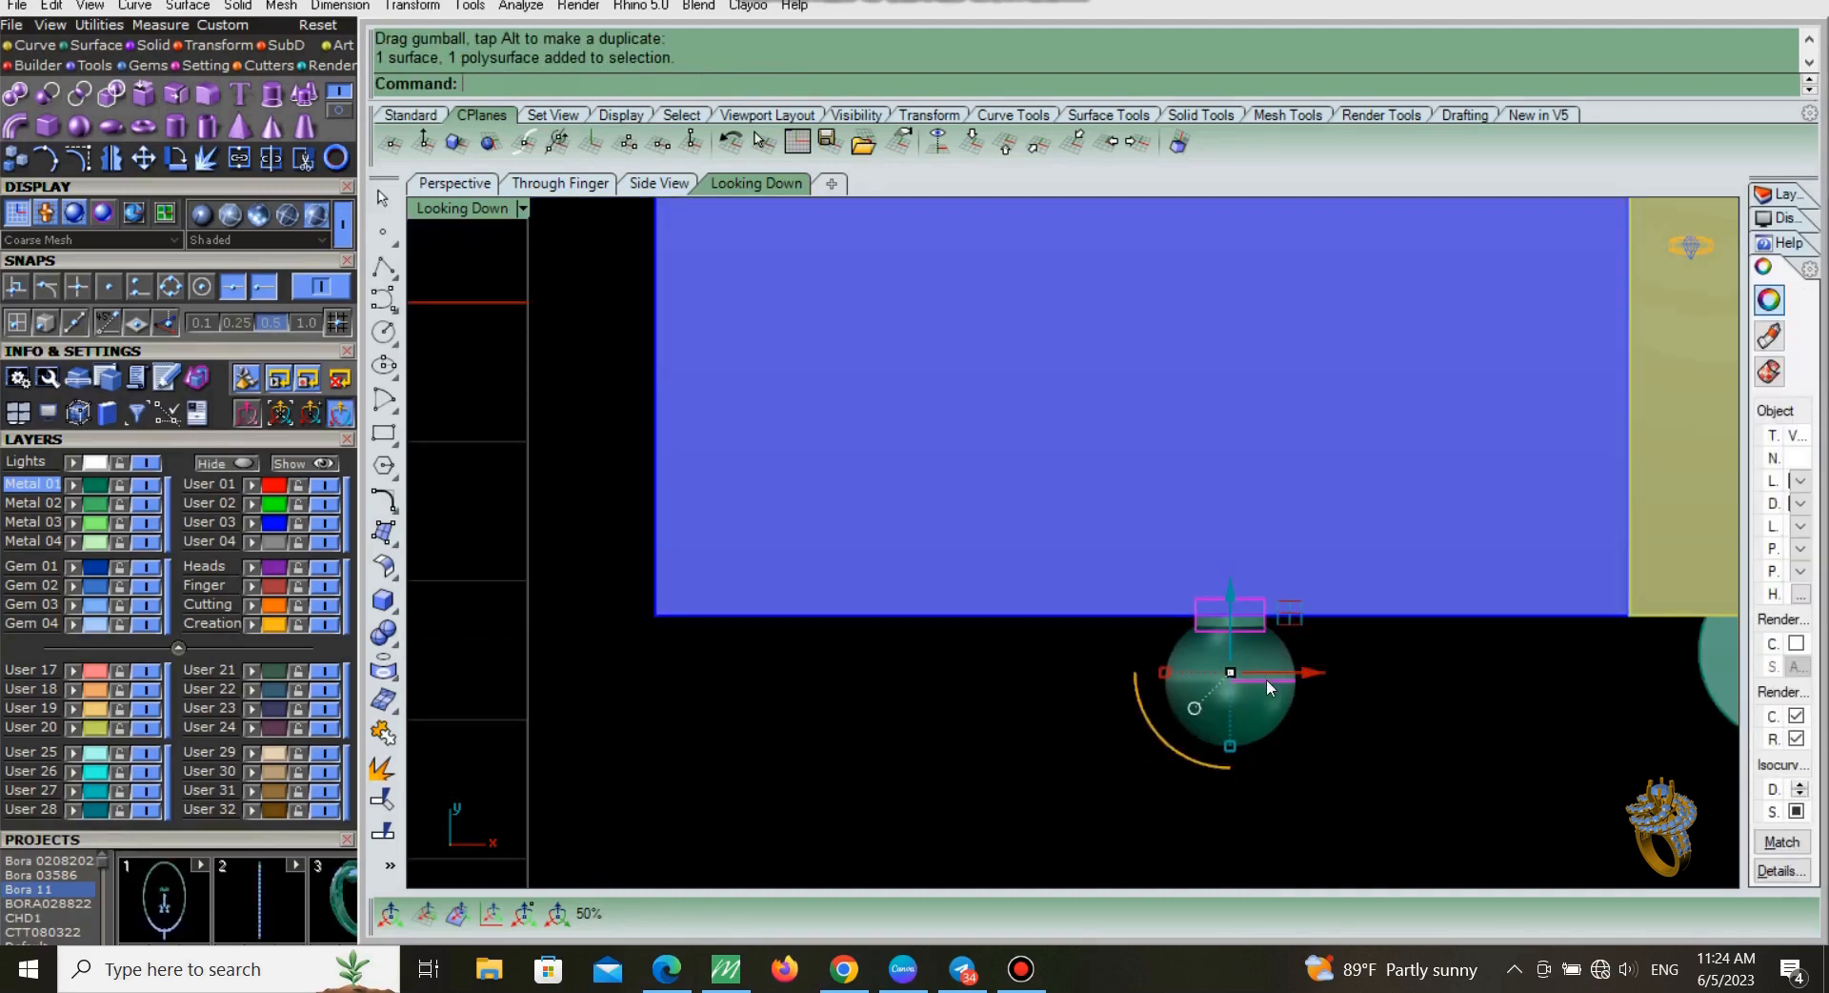
pyautogui.hotkey('ctrl', 'g')
pyautogui.moveTo(1243, 651); pyautogui.dragTo(1220, 693, button='right')
pyautogui.press('F6')
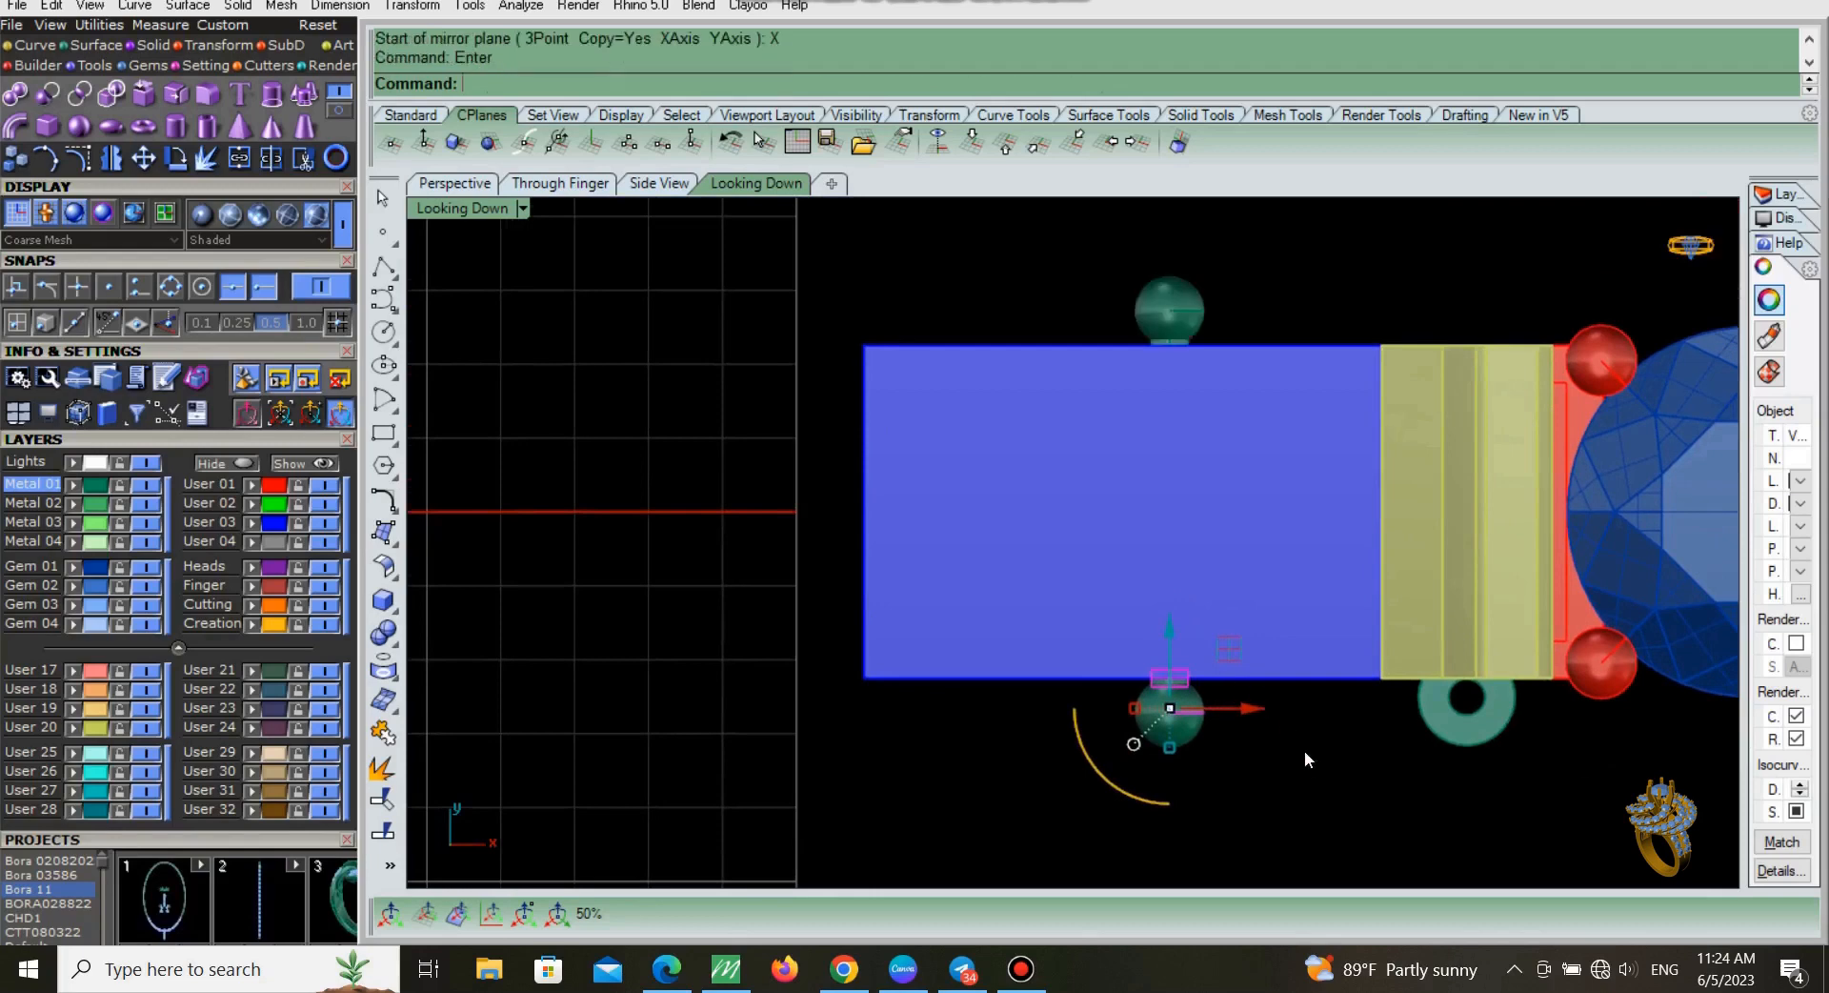
# Step: Assign the blue box and both sphere-and-post groups to the User 03 layer
pyautogui.moveTo(1238, 649); pyautogui.dragTo(1236, 585)
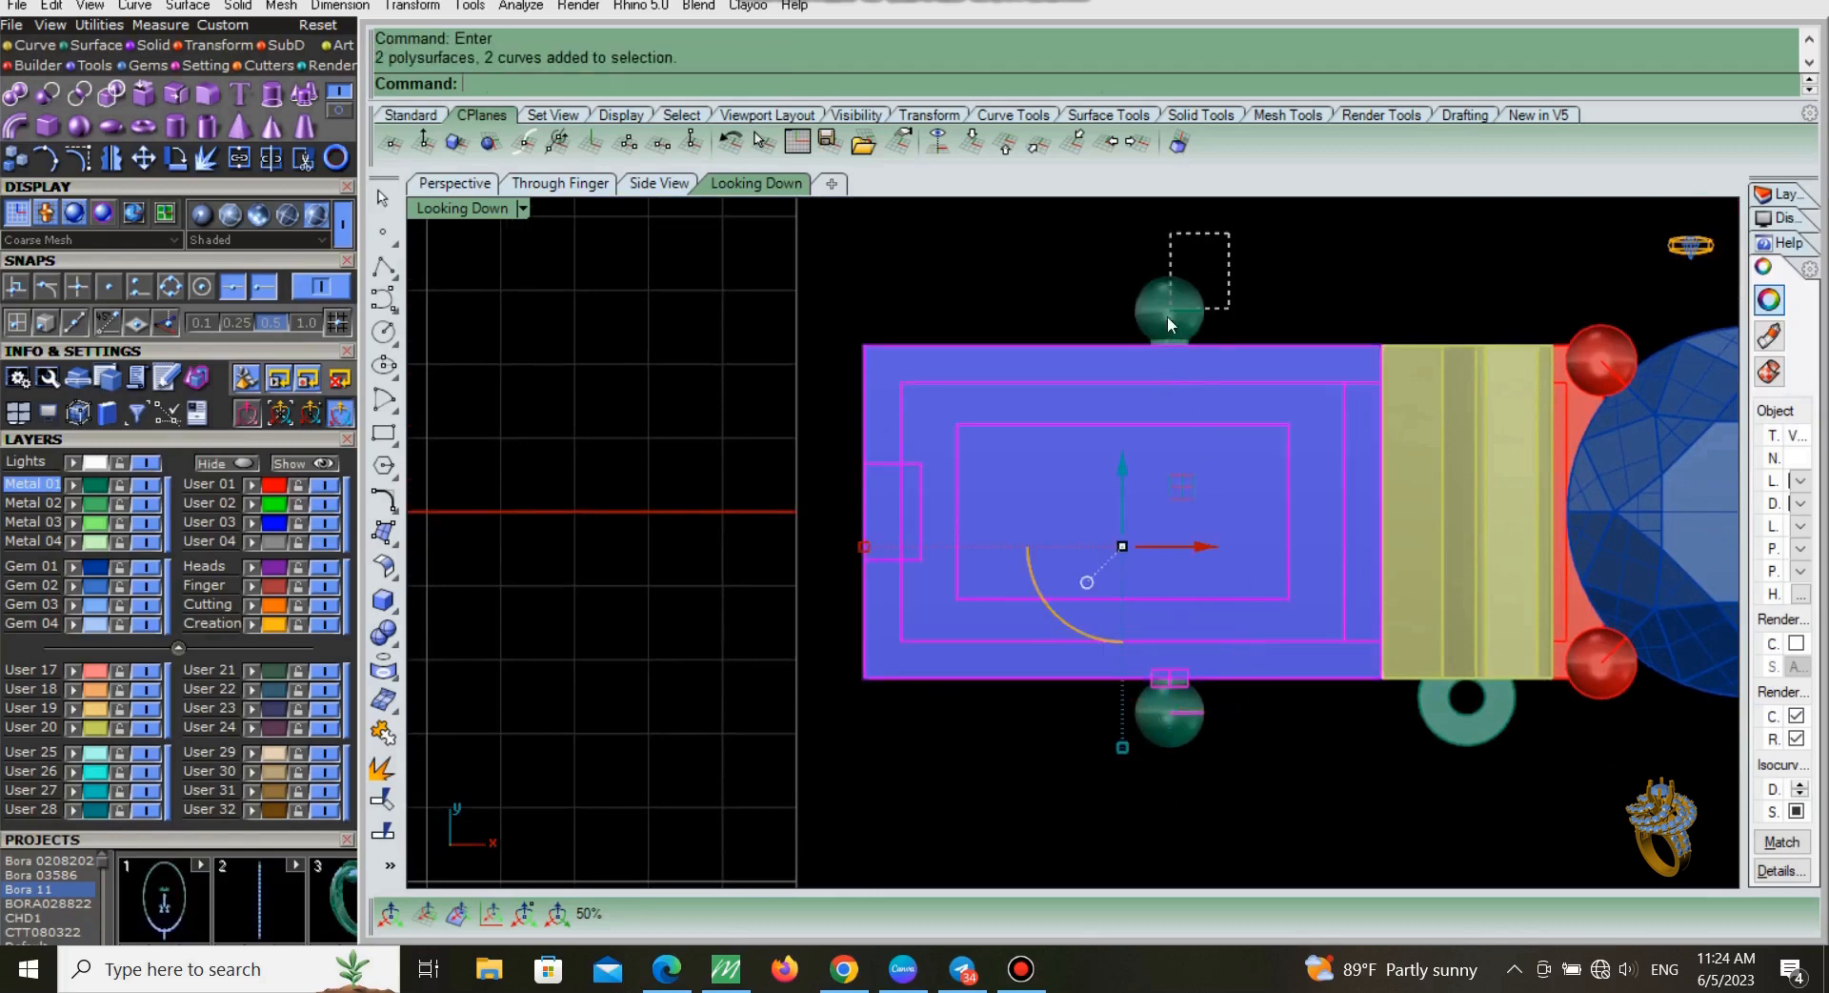
pyautogui.moveTo(1168, 316); pyautogui.dragTo(1151, 330)
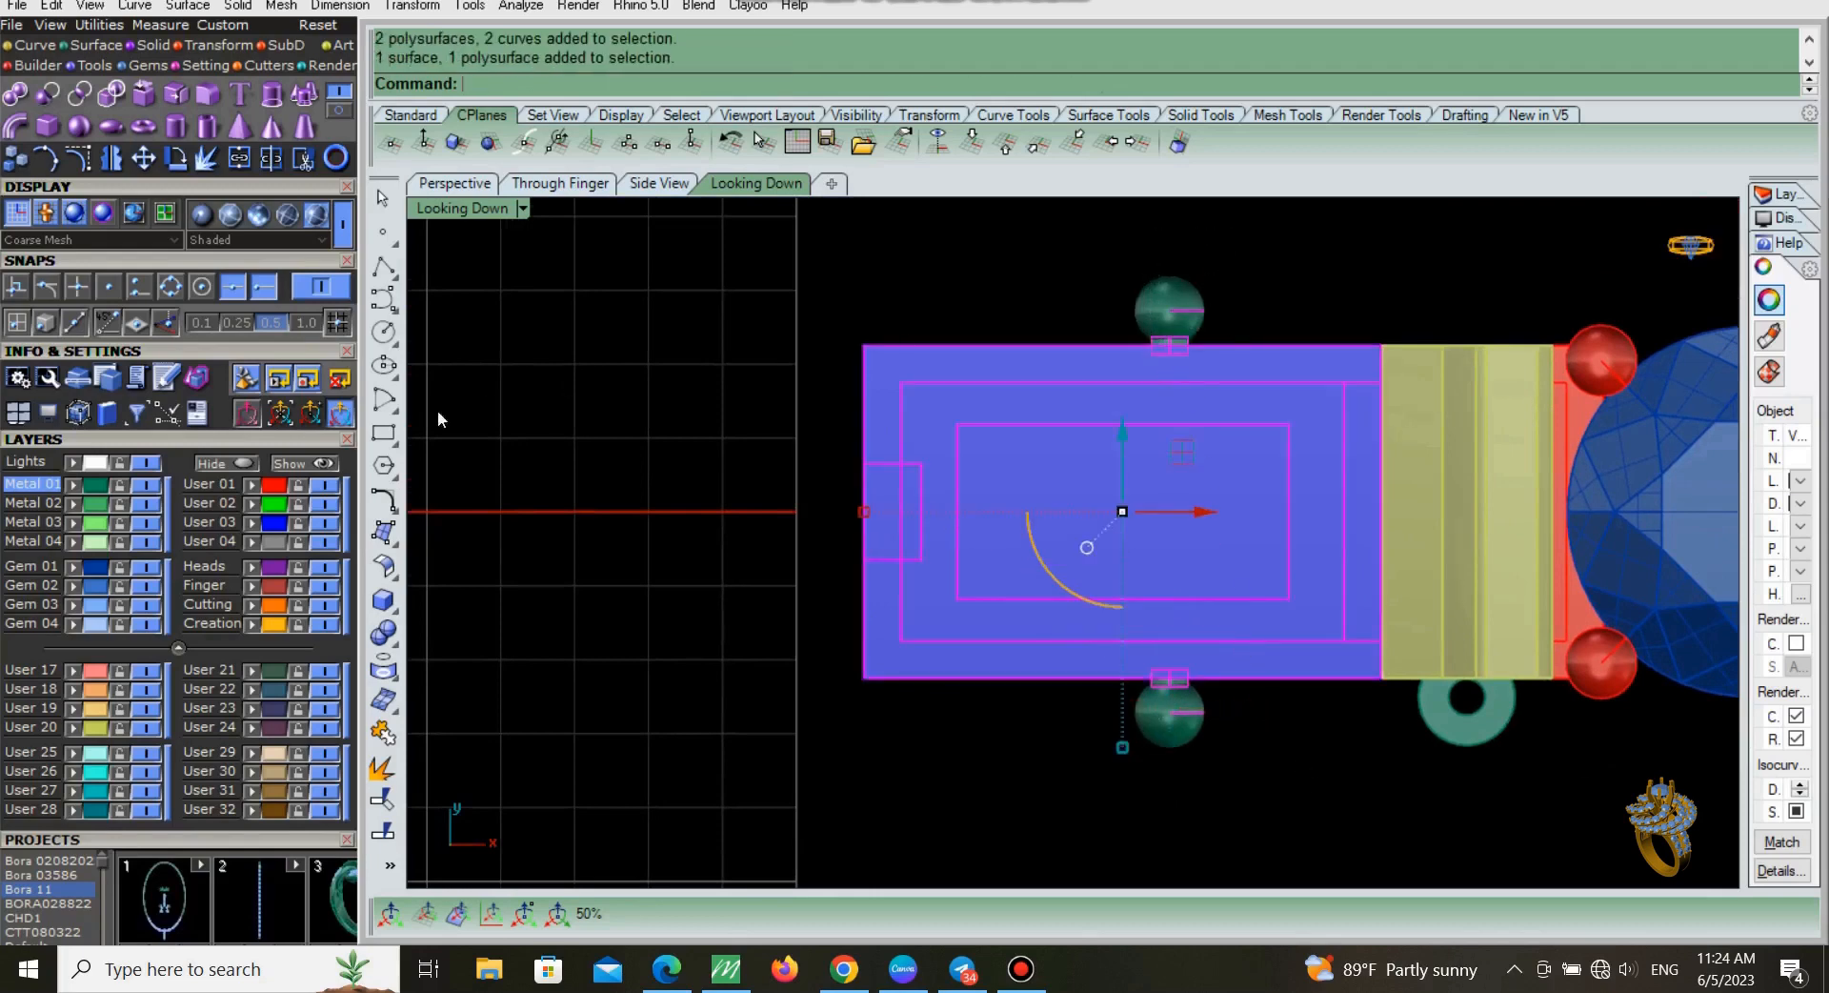
pyautogui.click(251, 522)
pyautogui.click(633, 423)
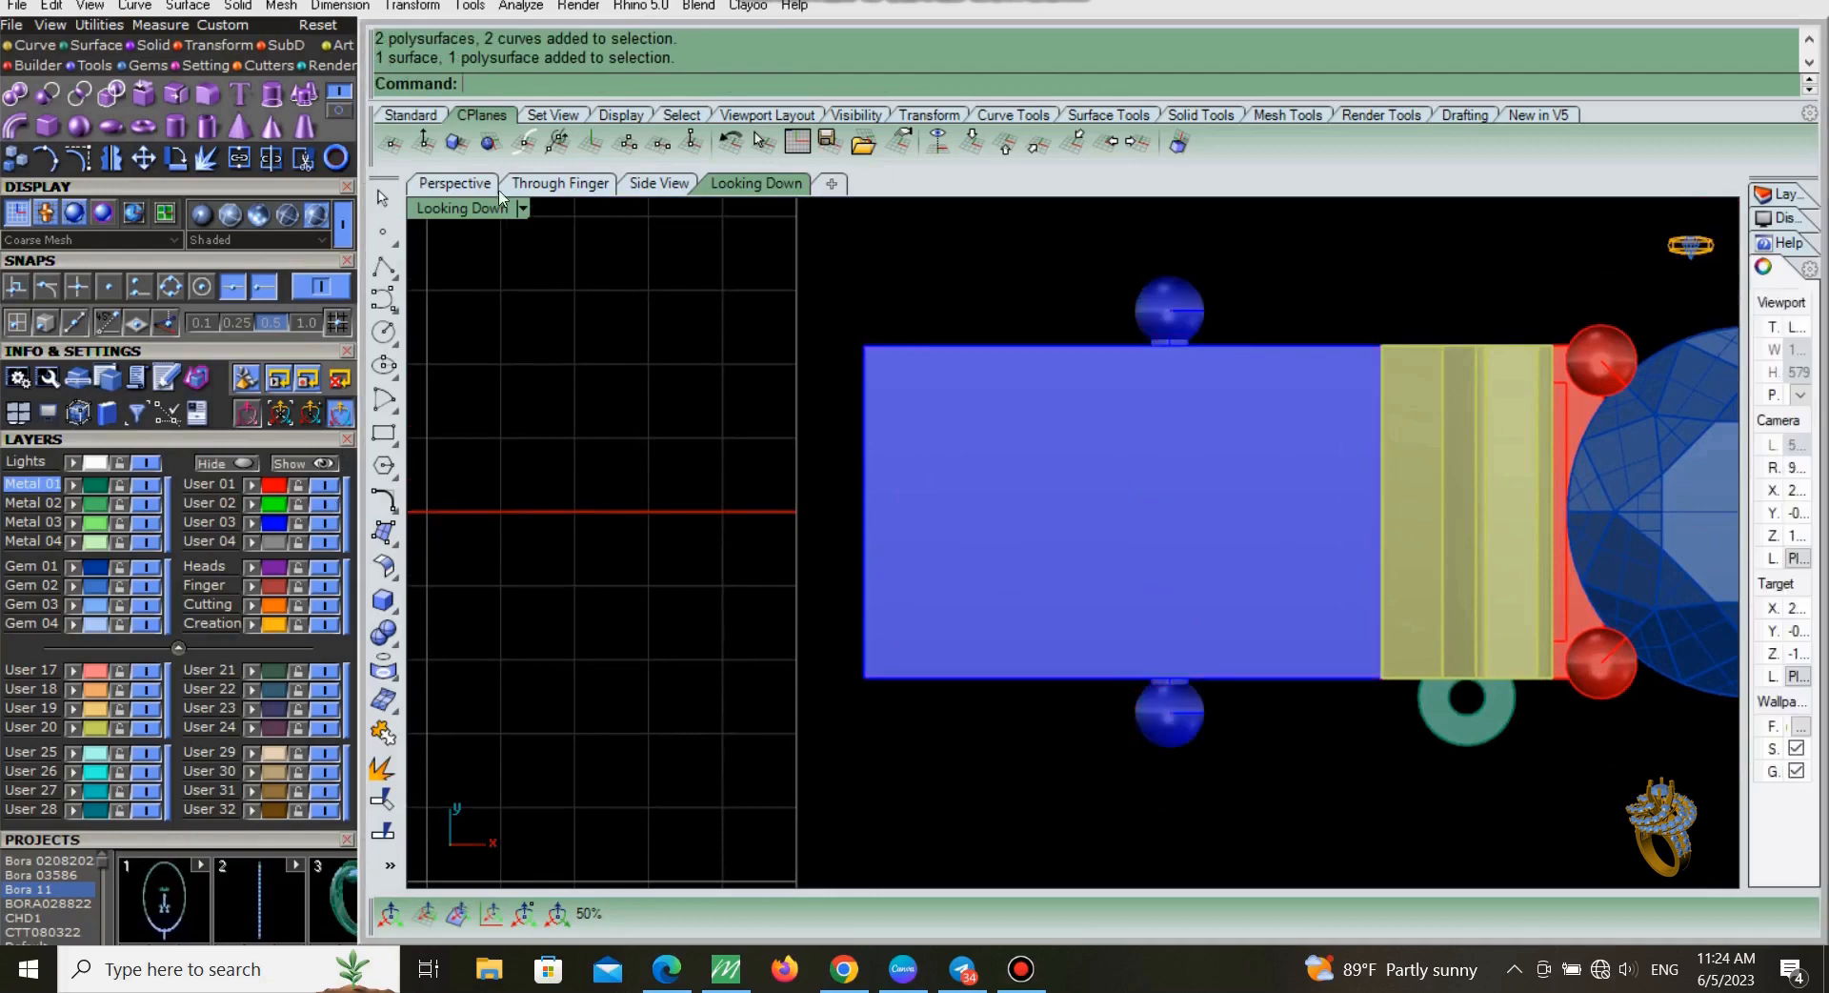
# Step: Select every object in the Perspective view and turn off its surface isocurve display
pyautogui.click(484, 187)
pyautogui.moveTo(1220, 728); pyautogui.dragTo(1235, 603, button='right')
pyautogui.hotkey('ctrl', 'a')
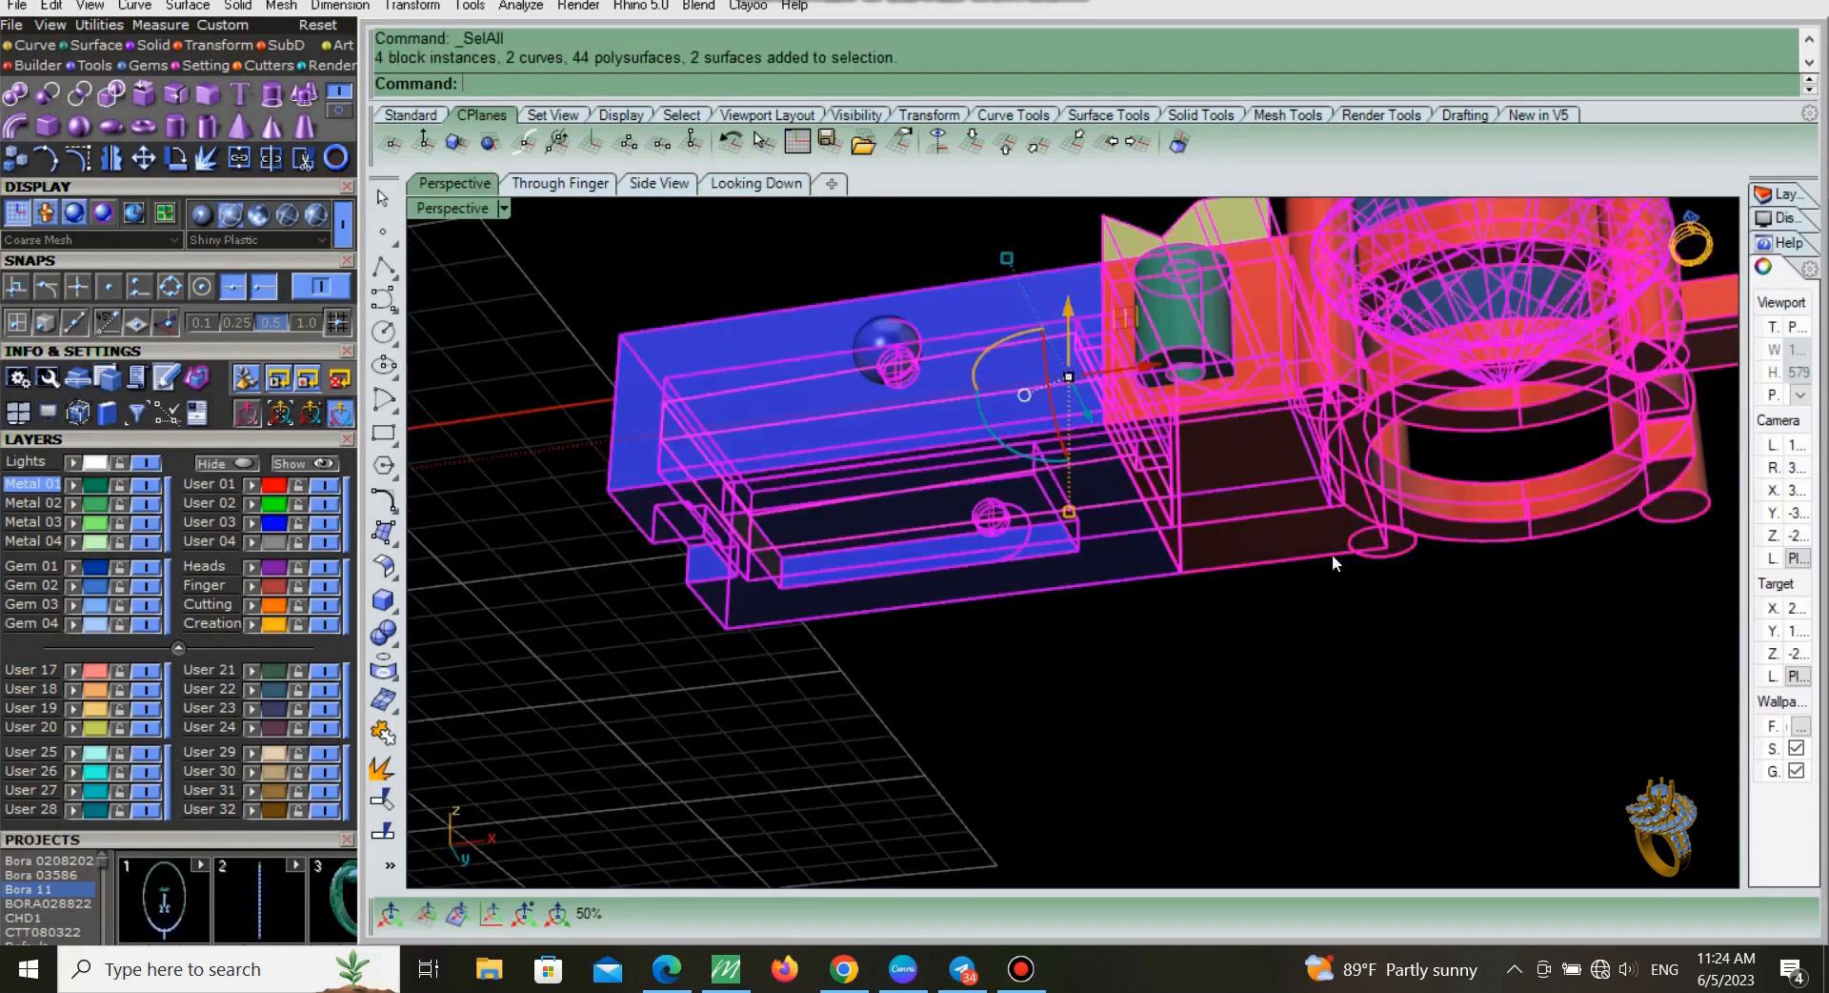
pyautogui.click(1797, 813)
# Step: Mirror the green tube to the clasp's opposite side and assign both tubes to the User 01 layer
pyautogui.click(1231, 679)
pyautogui.moveTo(1231, 679); pyautogui.dragTo(1373, 591, button='right')
pyautogui.moveTo(1330, 331); pyautogui.dragTo(1387, 584, button='right')
pyautogui.click(1387, 562)
pyautogui.moveTo(1239, 428); pyautogui.dragTo(1325, 637, button='right')
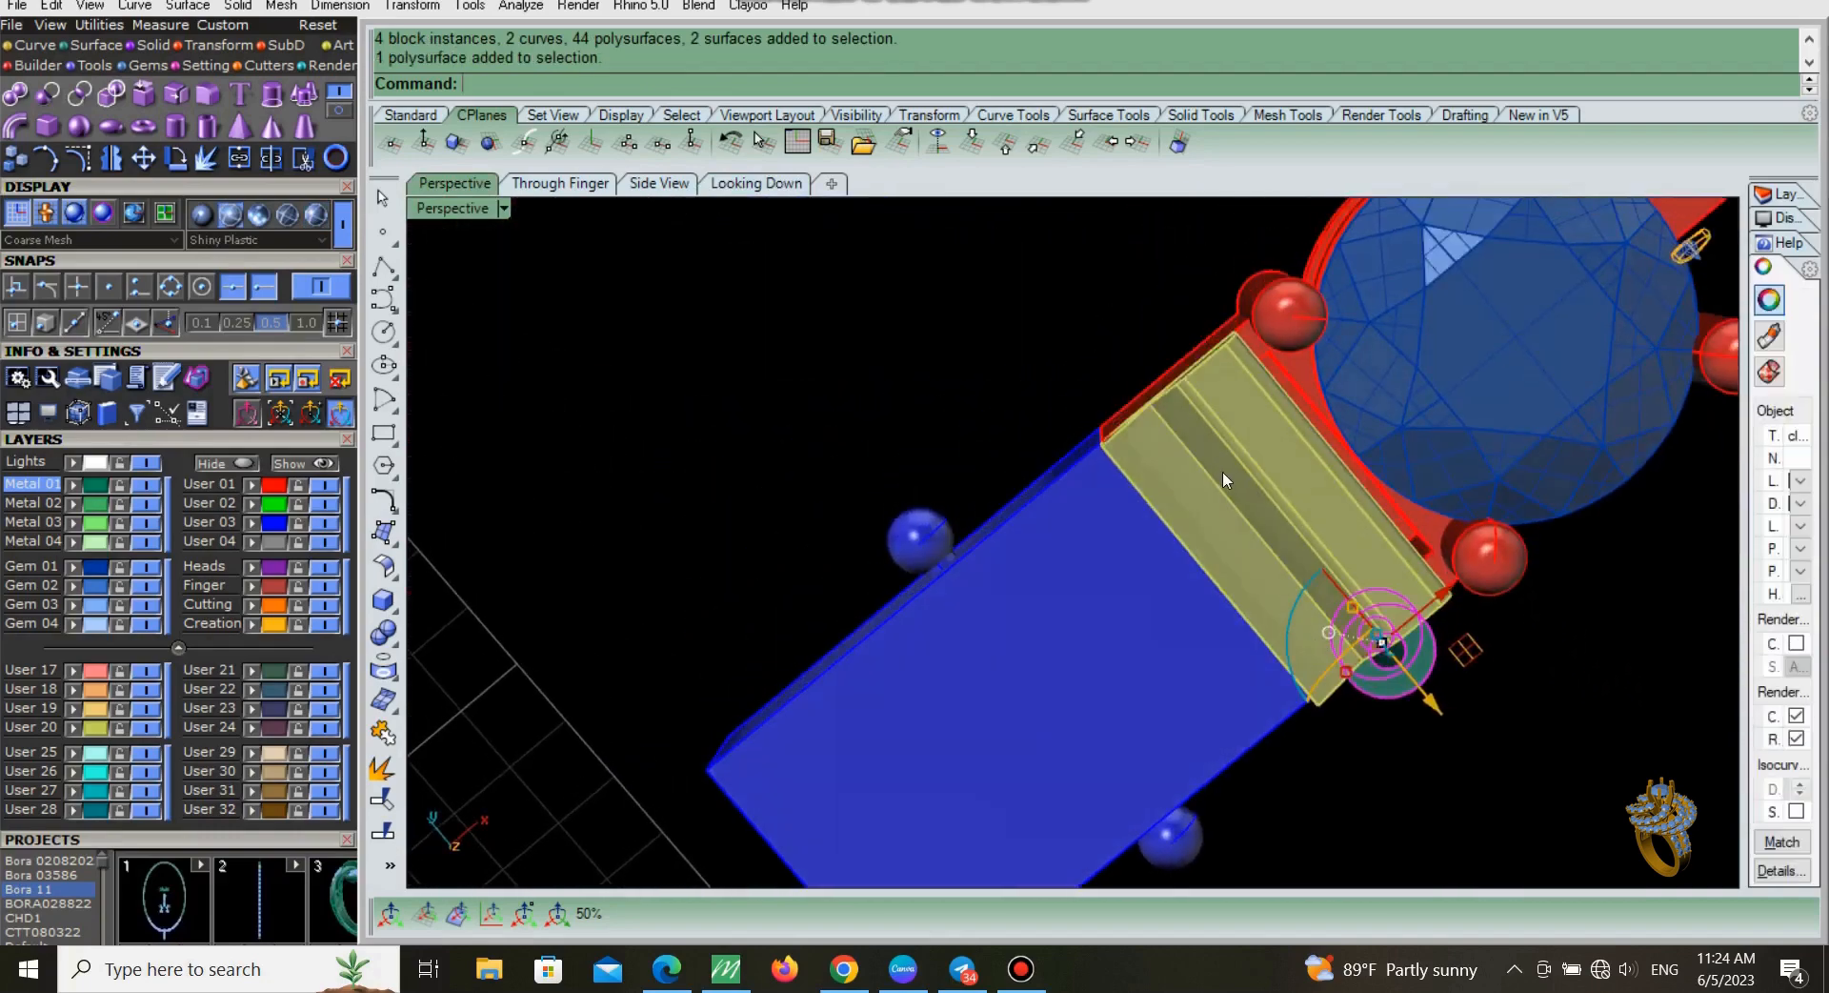
pyautogui.press('F5')
pyautogui.keyDown('shift'); pyautogui.click(1160, 339); pyautogui.keyUp('shift')
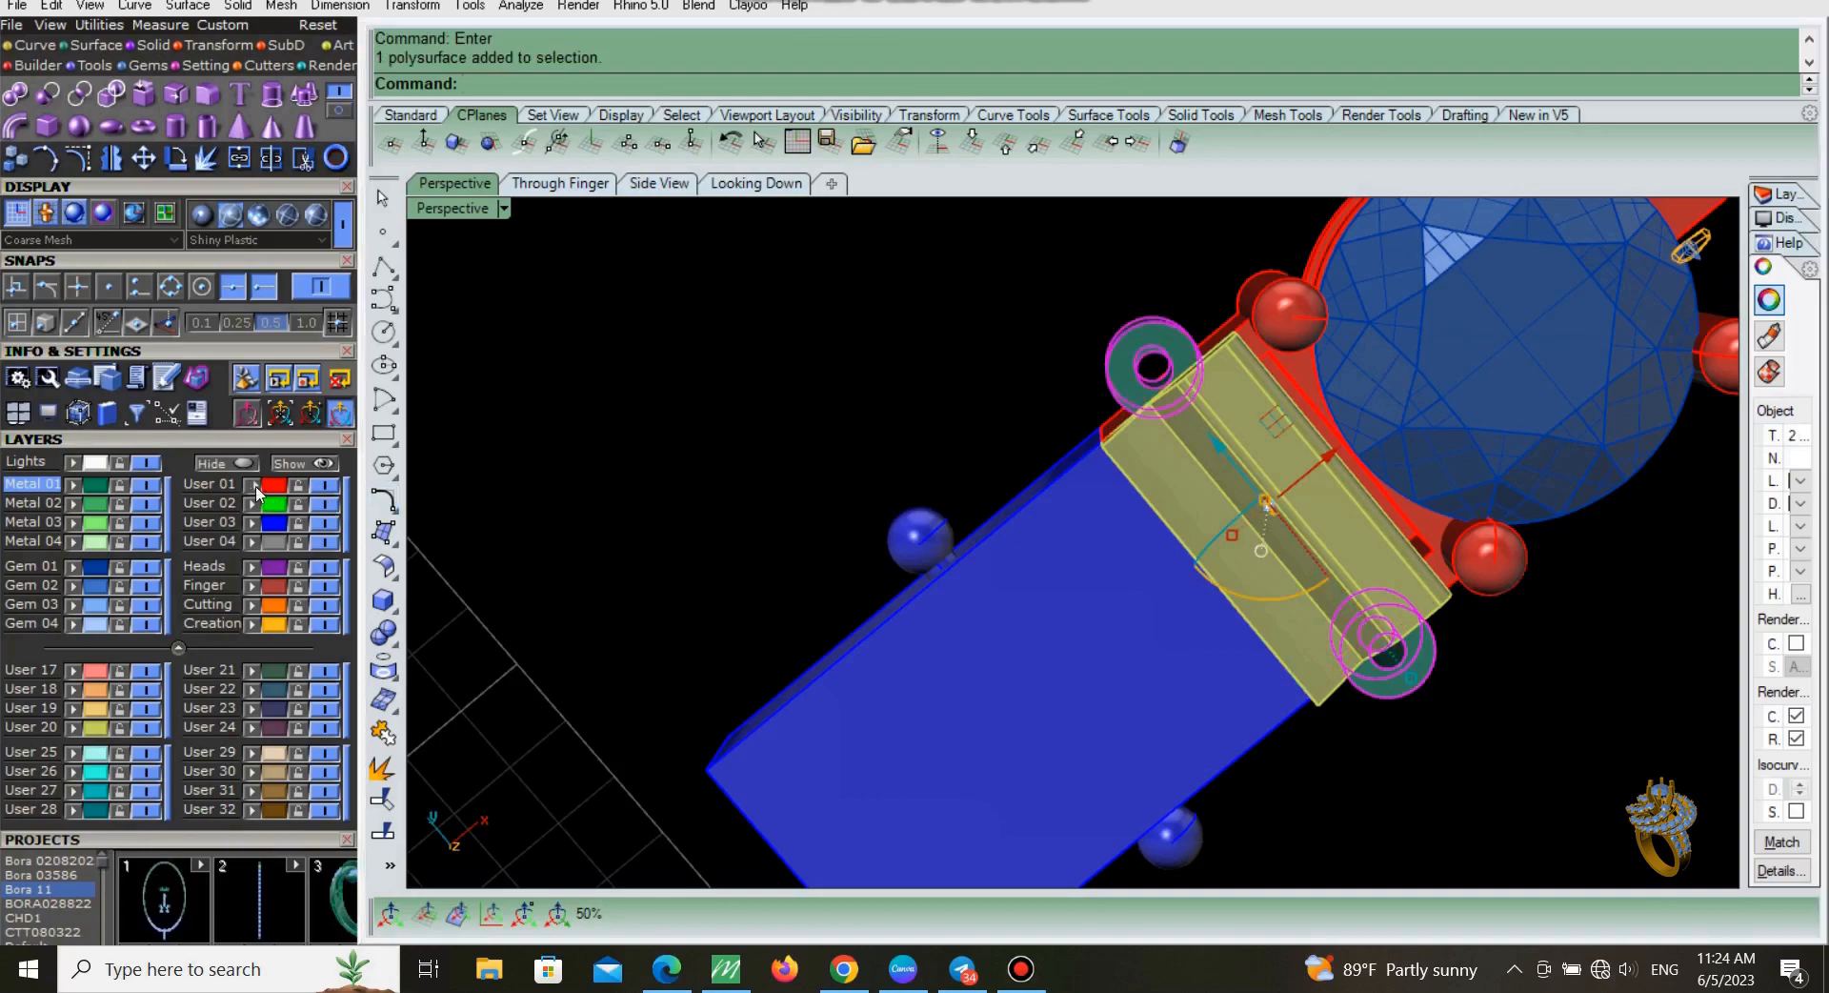
pyautogui.press('Delete')
# Step: Adjust the original tube's position slightly against the clasp's side
pyautogui.moveTo(1517, 803); pyautogui.dragTo(1390, 651, button='right')
pyautogui.scroll(4, 1391, 652)
pyautogui.click(1406, 631)
pyautogui.moveTo(1400, 664); pyautogui.dragTo(1404, 678)
pyautogui.click(1451, 689)
pyautogui.scroll(-4, 1319, 633)
pyautogui.moveTo(1317, 633); pyautogui.dragTo(1314, 708, button='right')
# Step: Delete the spare gold stone link beyond the red clasp link in the Looking Down view
pyautogui.click(763, 184)
pyautogui.scroll(-6, 1177, 437)
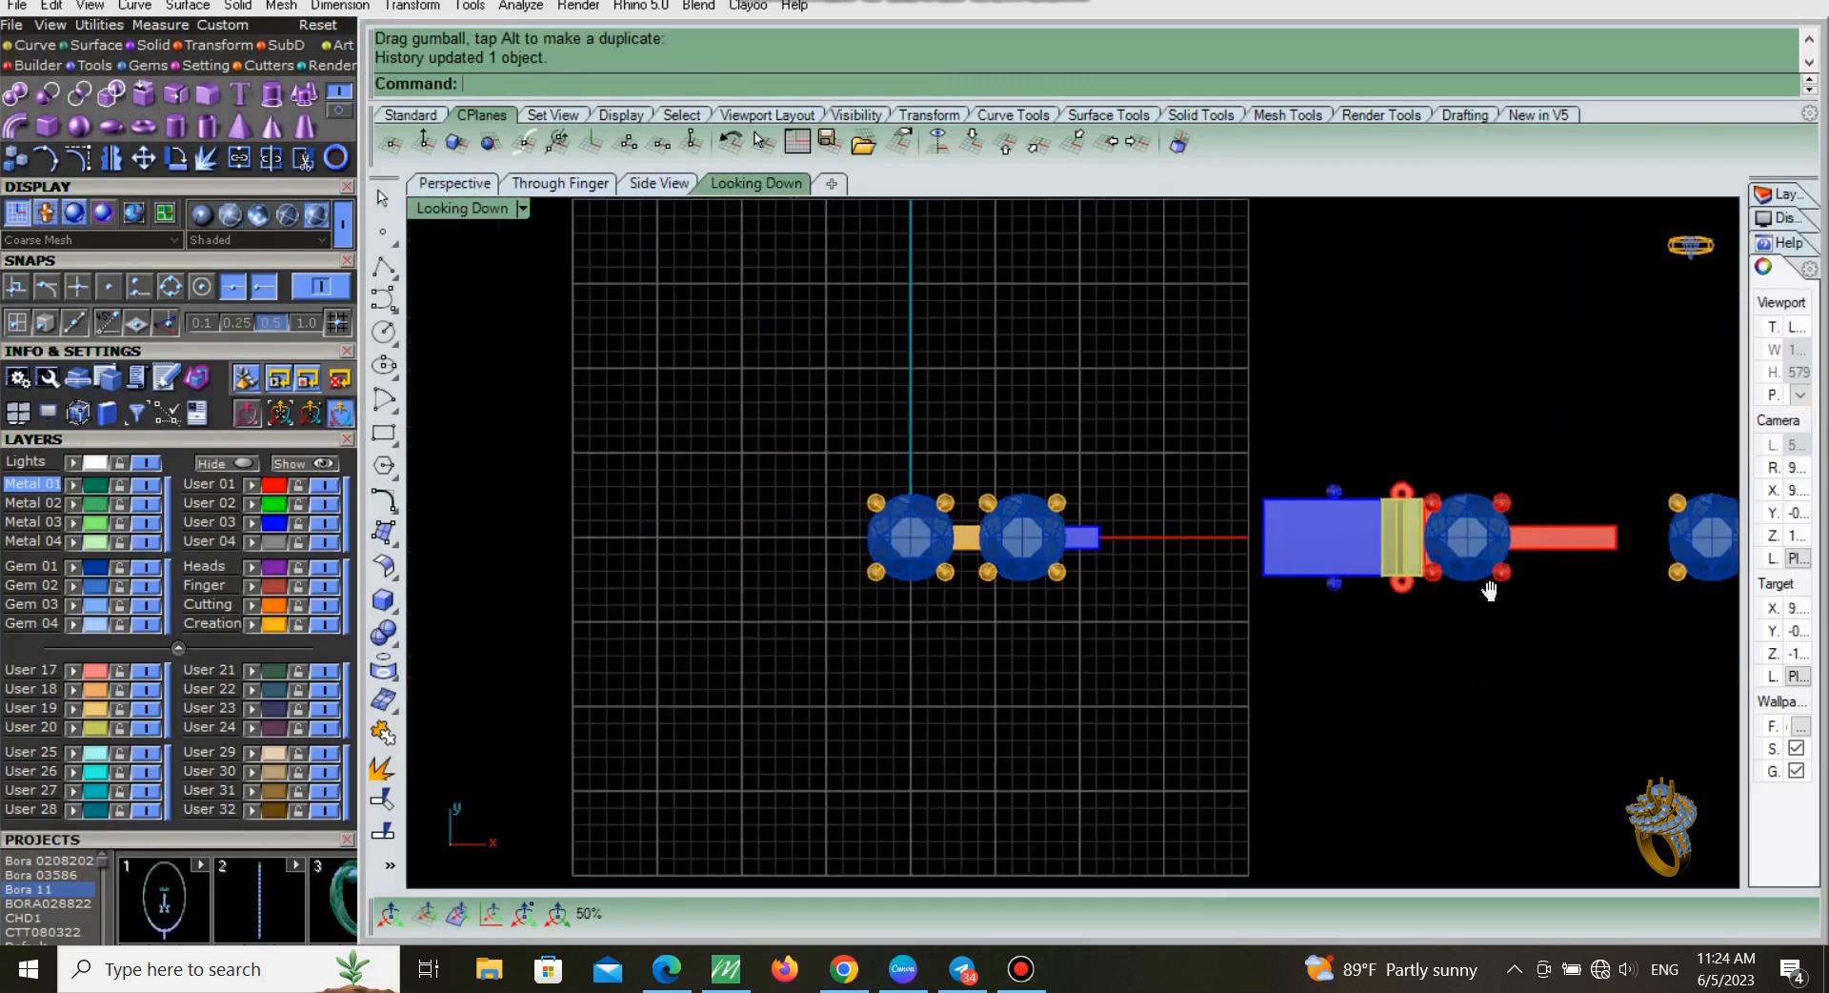
pyautogui.moveTo(1627, 637); pyautogui.dragTo(1513, 461)
pyautogui.moveTo(1486, 551); pyautogui.dragTo(1457, 567, button='right')
pyautogui.press('Delete')
# Step: Move the blue connecting bar from the second gold link to the free end of the blue box
pyautogui.moveTo(1658, 411); pyautogui.dragTo(1092, 667)
pyautogui.scroll(3, 844, 562)
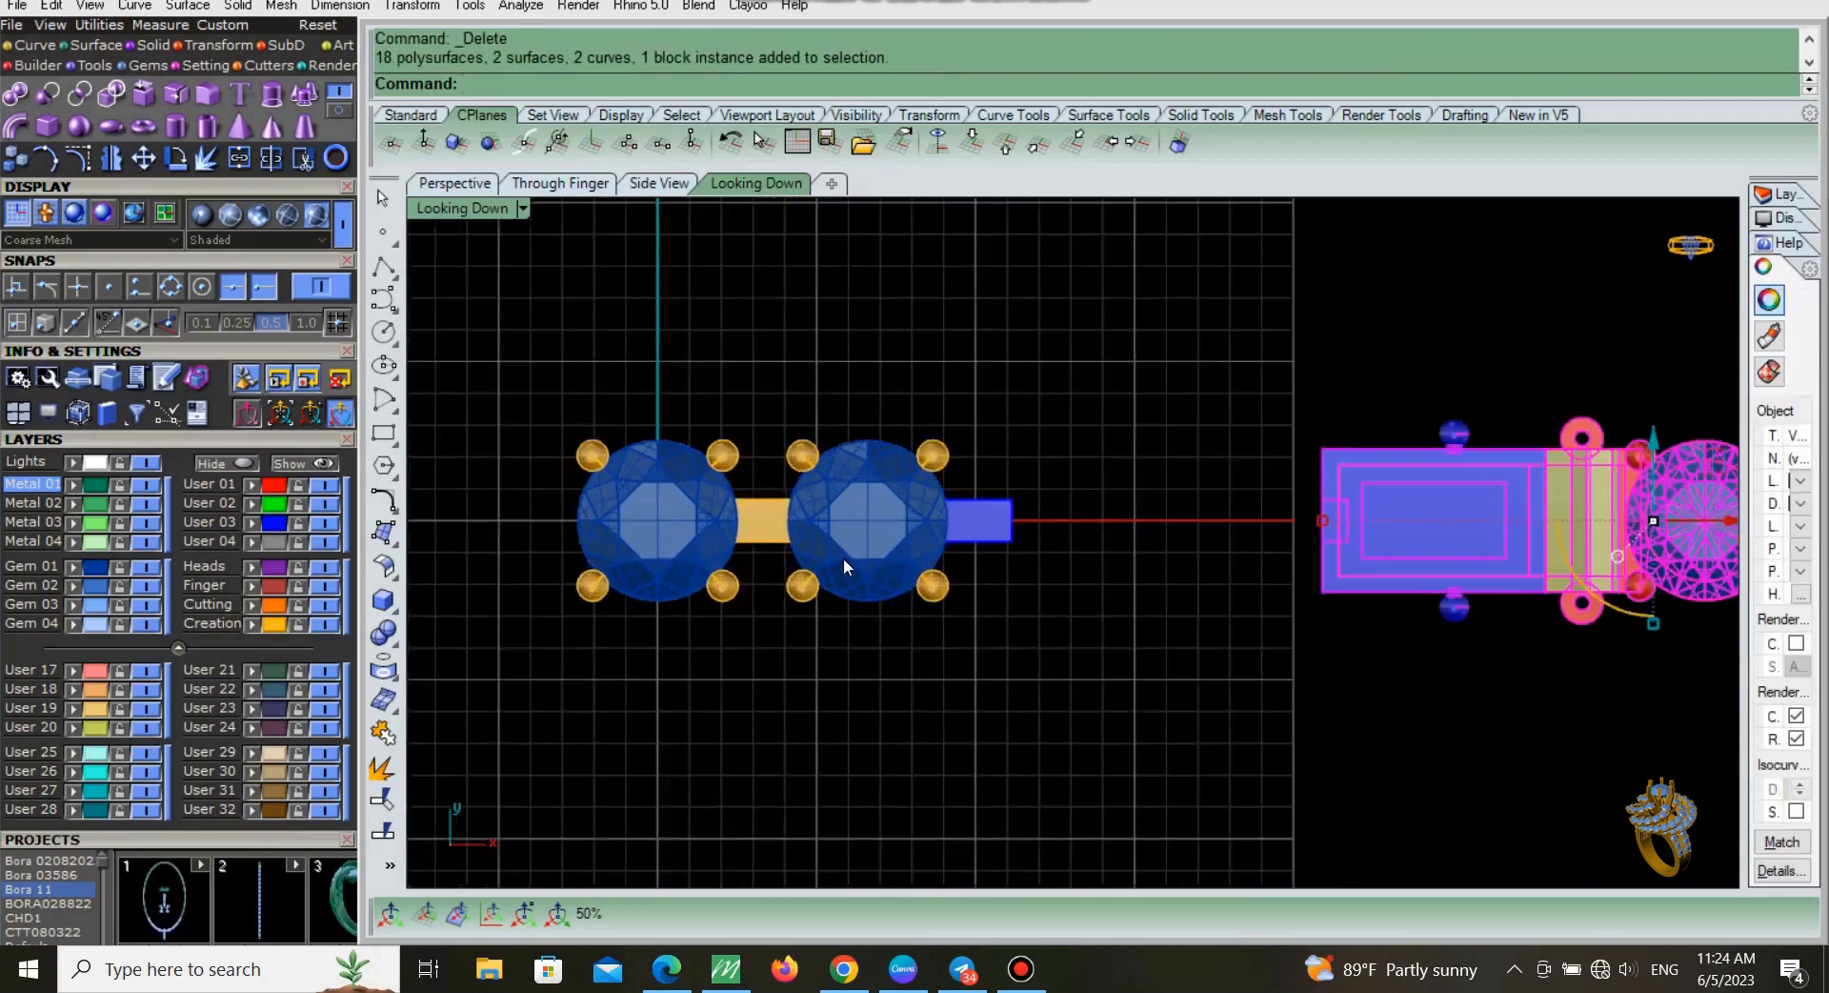
pyautogui.keyDown('shift'); pyautogui.click(929, 492); pyautogui.keyUp('shift')
pyautogui.click(972, 507)
pyautogui.moveTo(997, 520); pyautogui.dragTo(1311, 625)
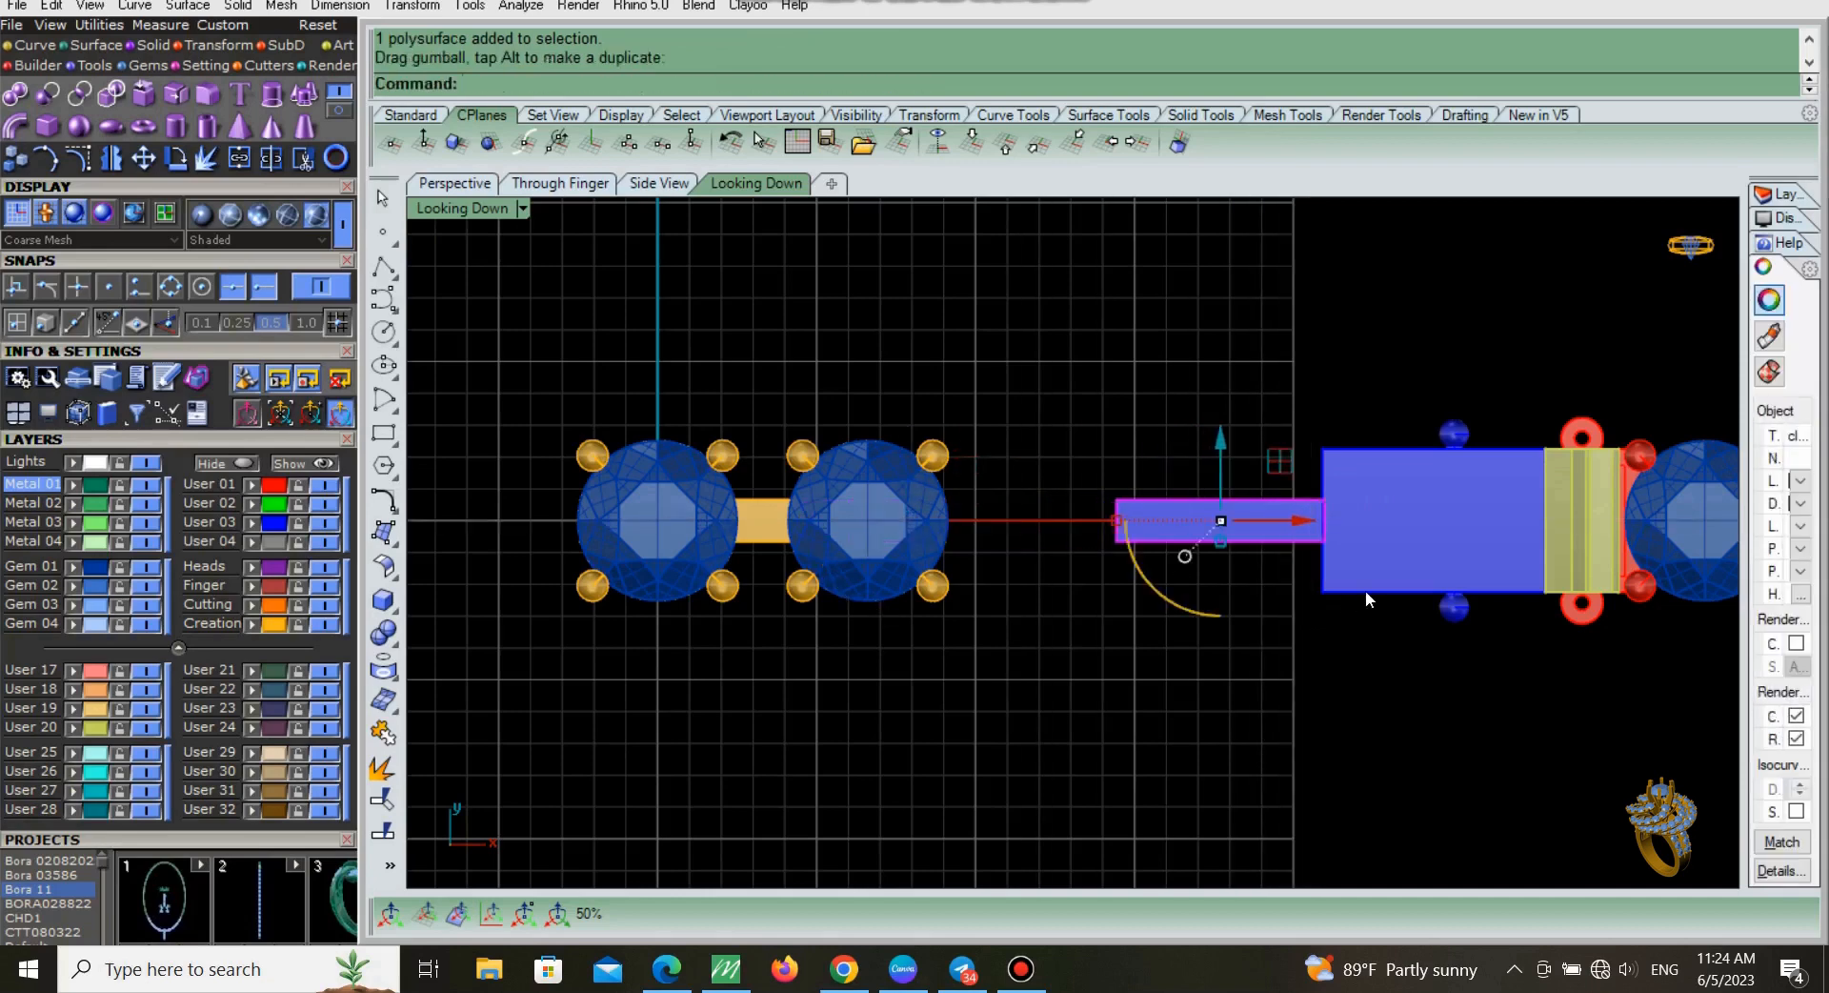
pyautogui.press('Escape')
# Step: Select all User 03 objects, exclude the blue plate beneath the yellow tongue, and group the rest
pyautogui.click(275, 523)
pyautogui.moveTo(1214, 650); pyautogui.dragTo(1048, 639, button='right')
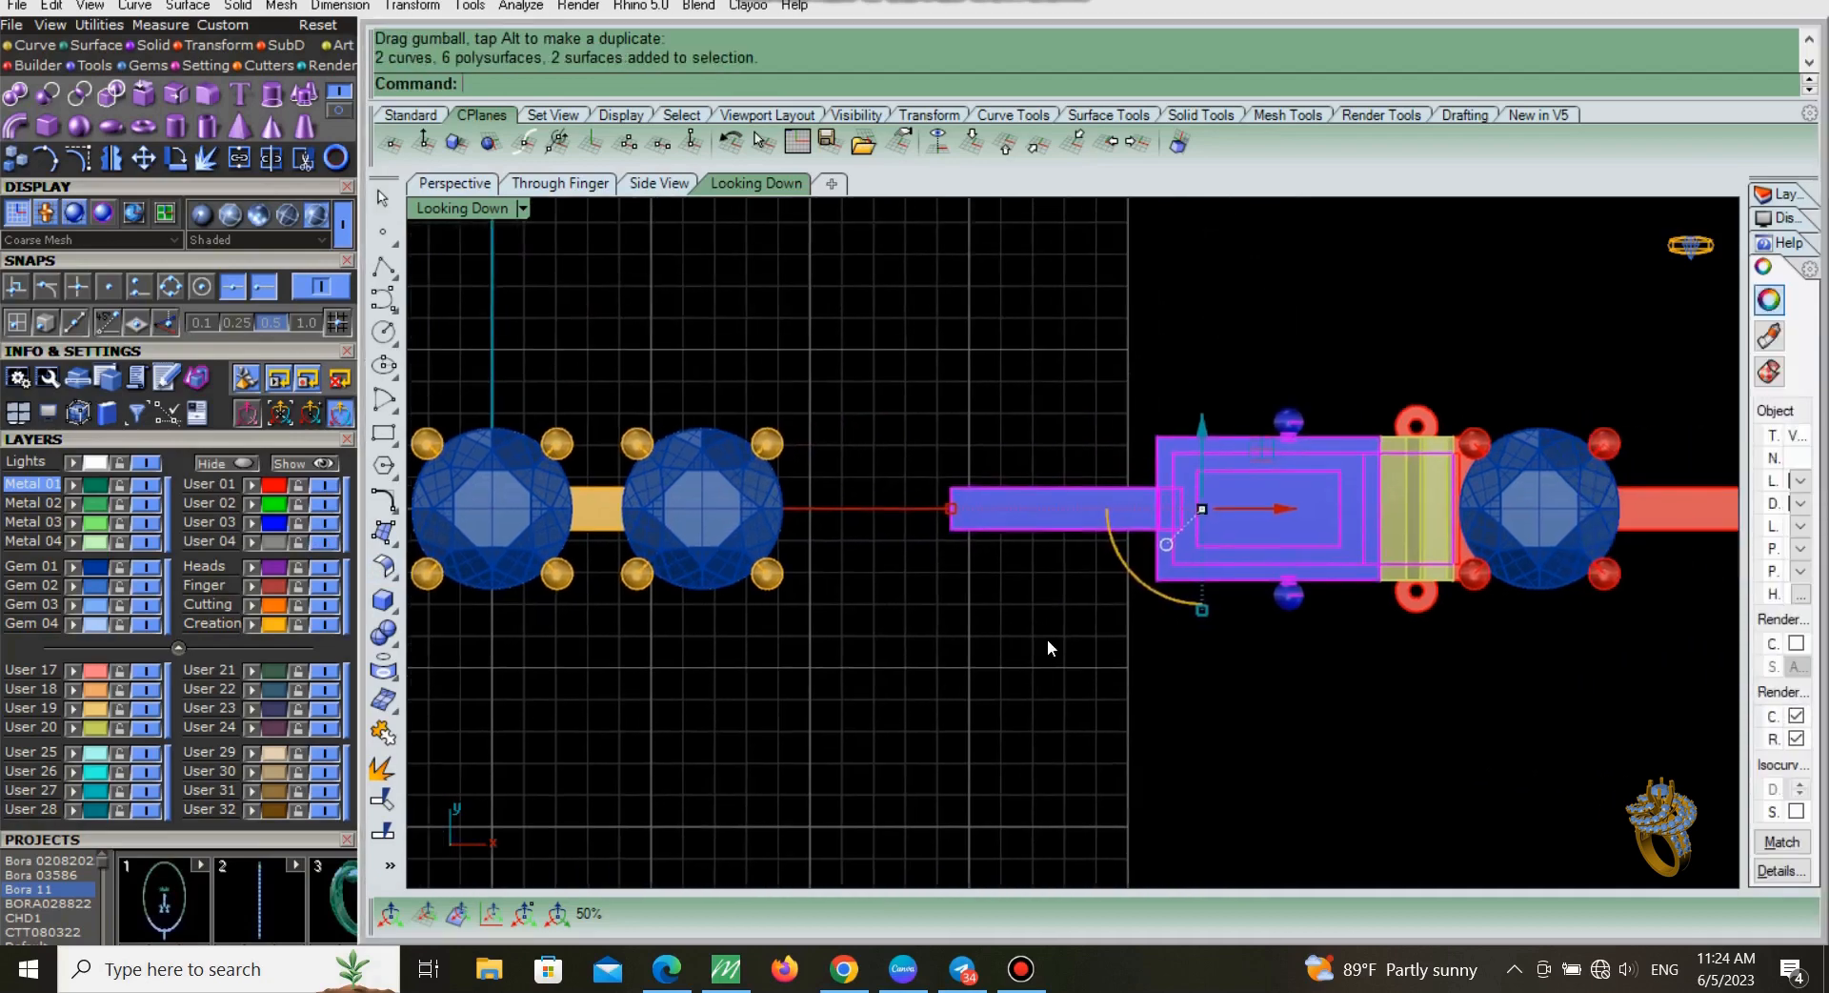
pyautogui.click(454, 183)
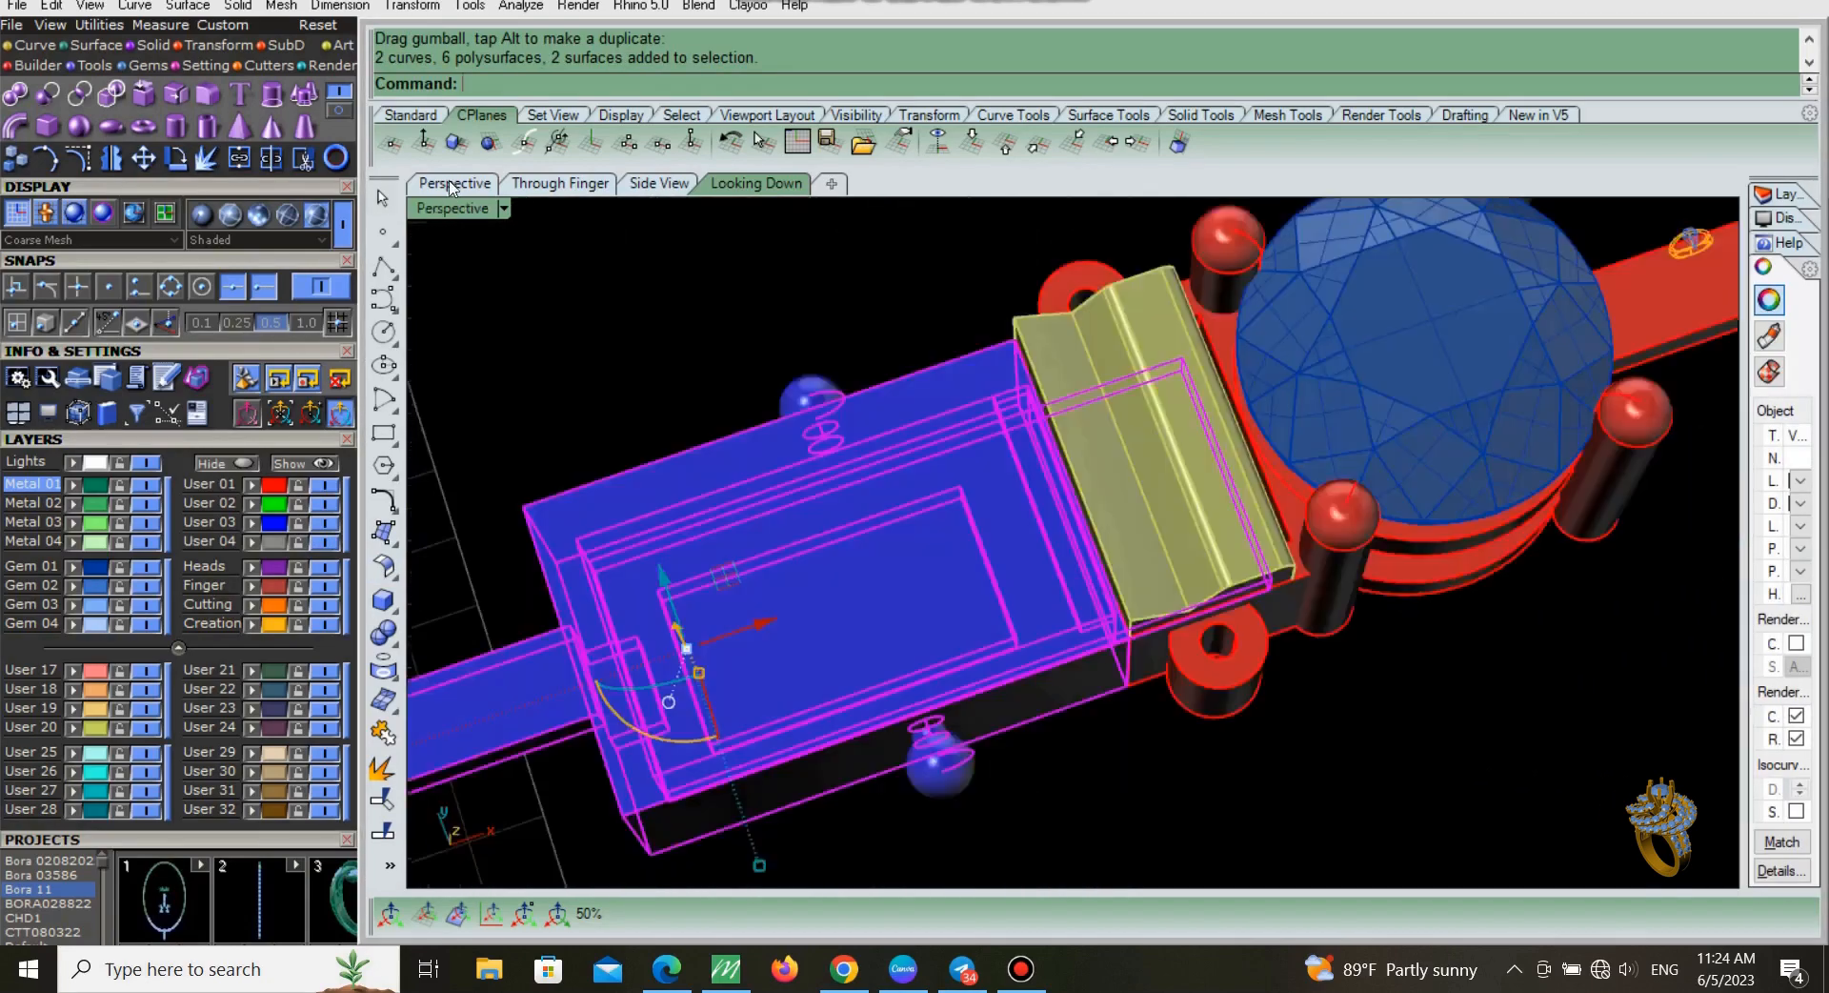
pyautogui.moveTo(1271, 686); pyautogui.dragTo(1319, 765, button='right')
pyautogui.keyDown('ctrl'); pyautogui.moveTo(1320, 767); pyautogui.dragTo(1191, 479); pyautogui.keyUp('ctrl')
pyautogui.moveTo(1191, 479); pyautogui.dragTo(1201, 575, button='right')
pyautogui.hotkey('ctrl', 'g')
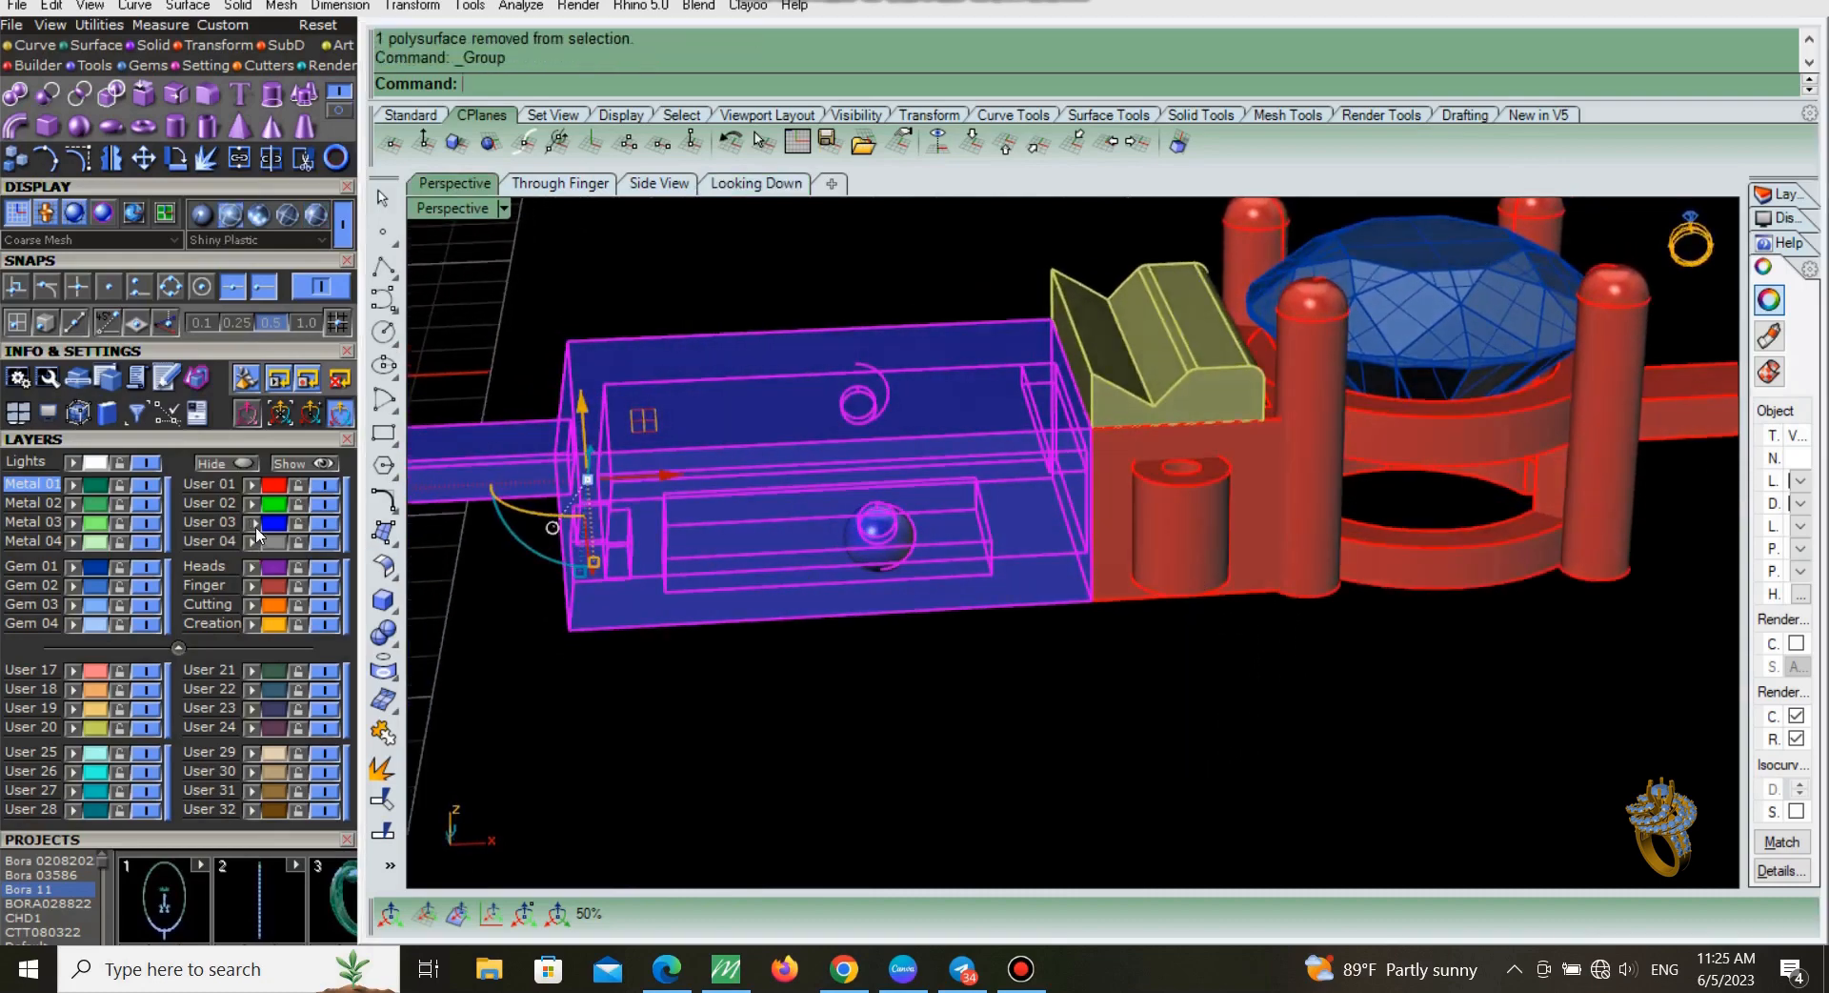
# Step: Assign the grouped box, bar and spheres to the Heads layer and check which piece remains on User 03
pyautogui.click(252, 566)
pyautogui.click(671, 674)
pyautogui.keyDown('shift'); pyautogui.moveTo(960, 686); pyautogui.dragTo(1068, 690, button='right'); pyautogui.keyUp('shift')
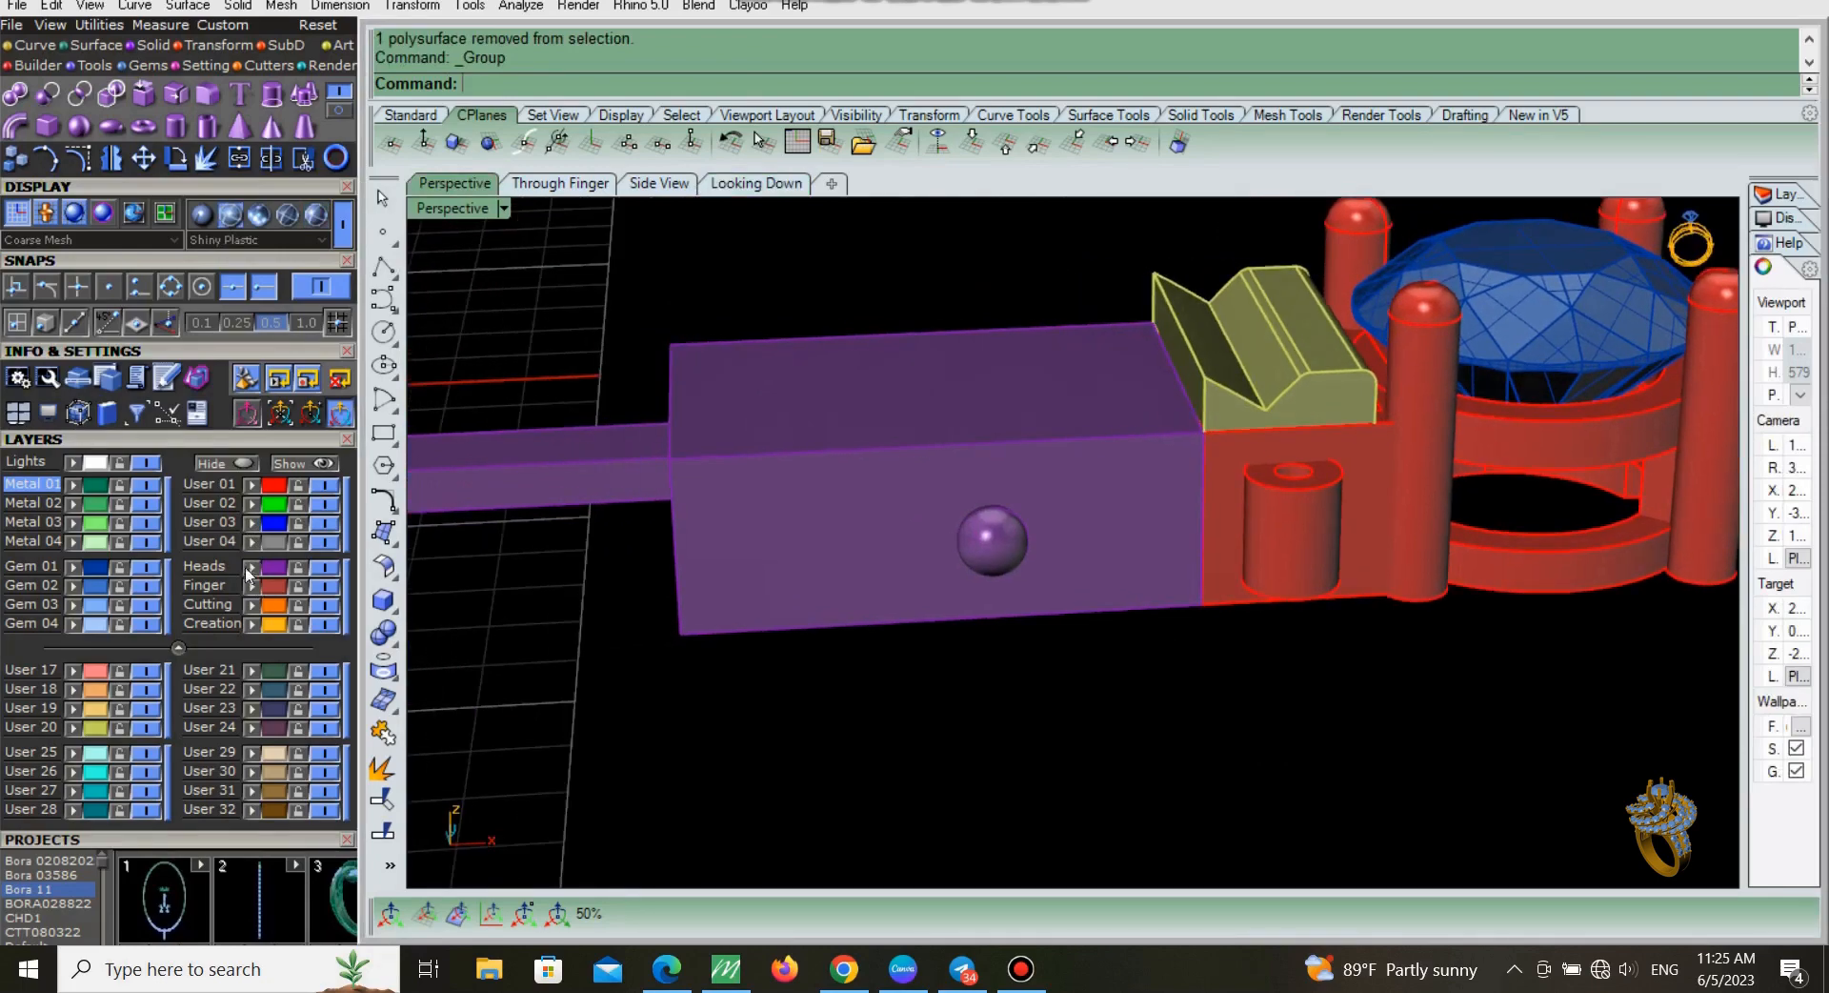
pyautogui.click(272, 528)
pyautogui.scroll(-5, 1187, 570)
pyautogui.moveTo(1187, 570); pyautogui.dragTo(1249, 642, button='right')
pyautogui.click(1249, 644)
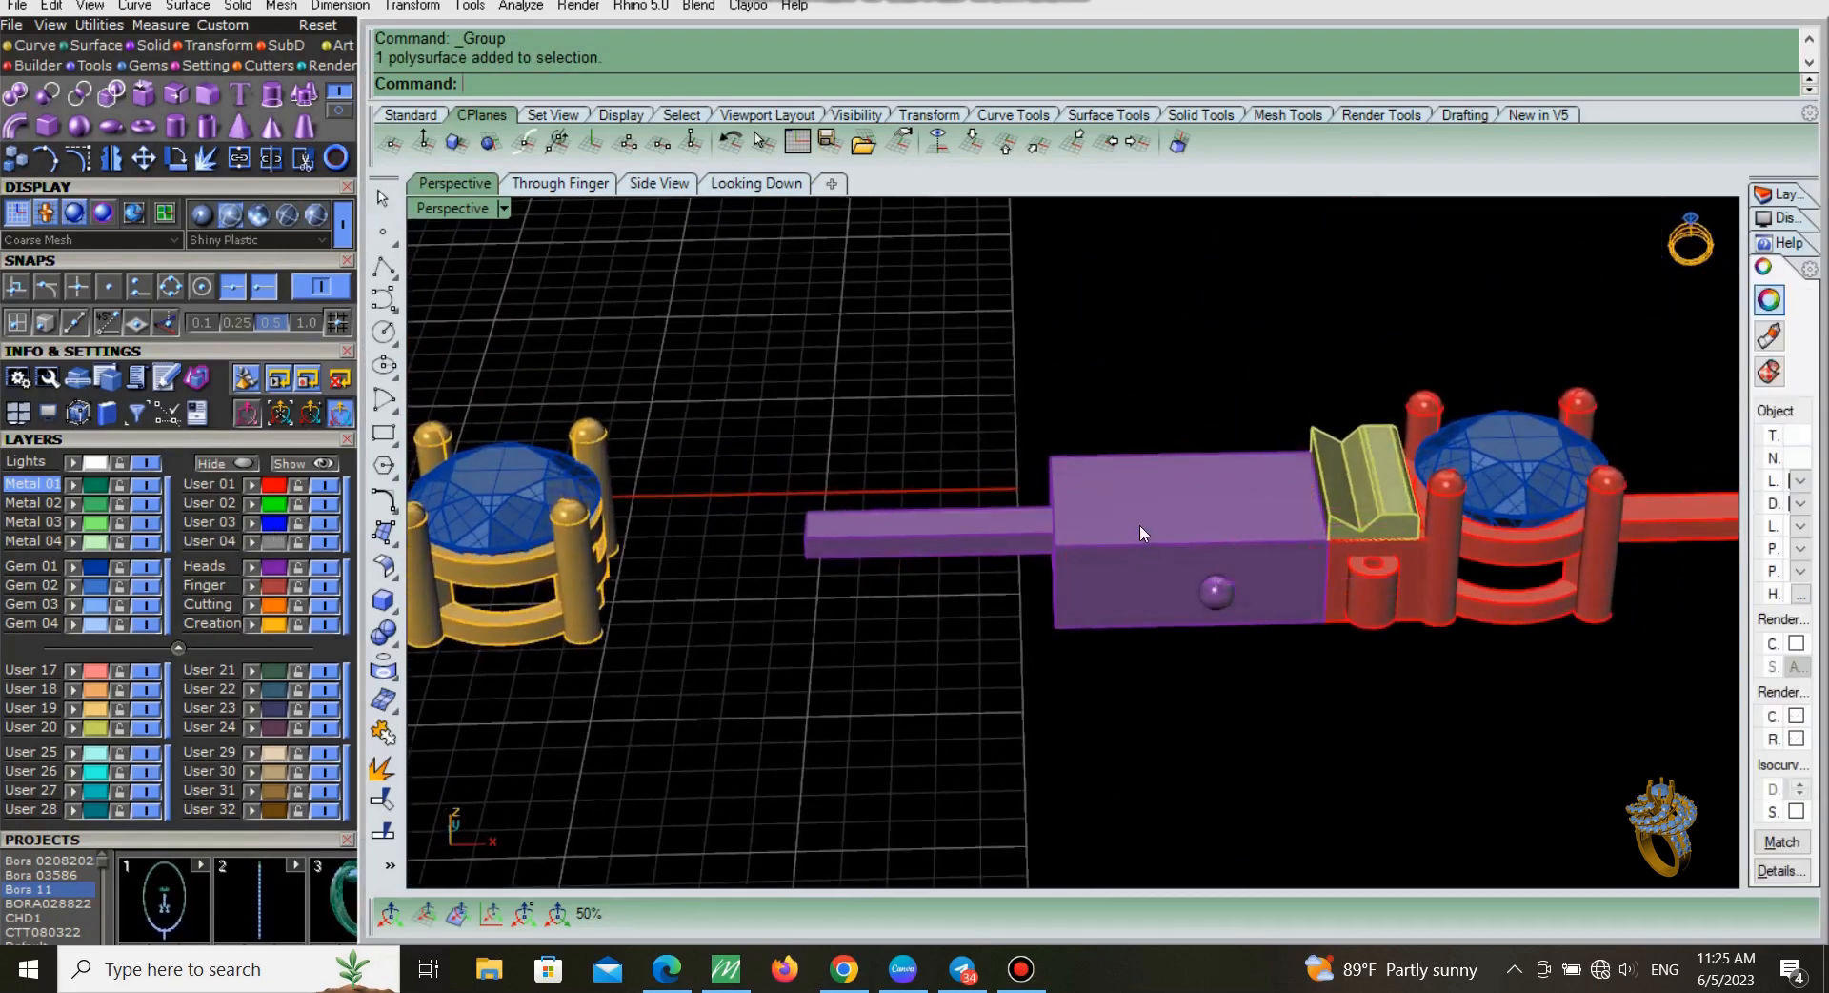
# Step: Slide the second gold stone link along the X axis until it sits against the first link
pyautogui.scroll(-2, 1134, 532)
pyautogui.scroll(-3, 1128, 549)
pyautogui.click(755, 183)
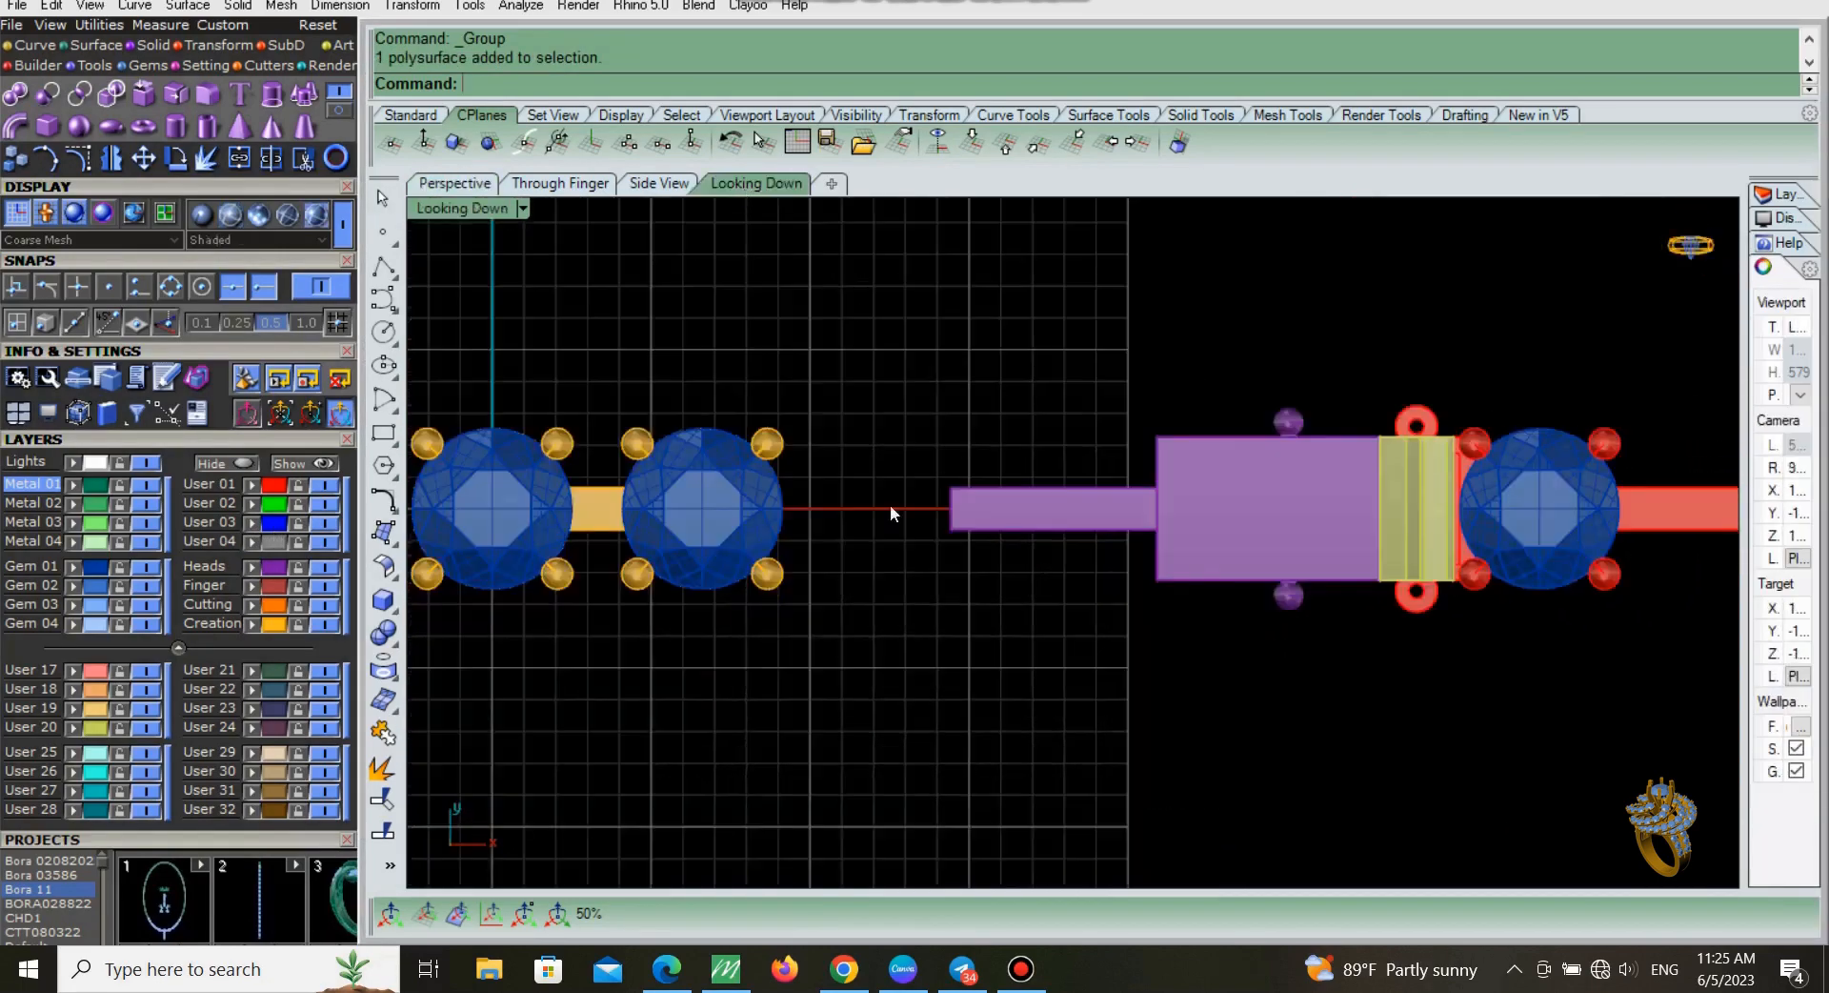
pyautogui.moveTo(890, 505); pyautogui.dragTo(869, 541, button='right')
pyautogui.scroll(4, 869, 541)
pyautogui.click(1054, 507)
pyautogui.moveTo(1120, 514); pyautogui.dragTo(1061, 578)
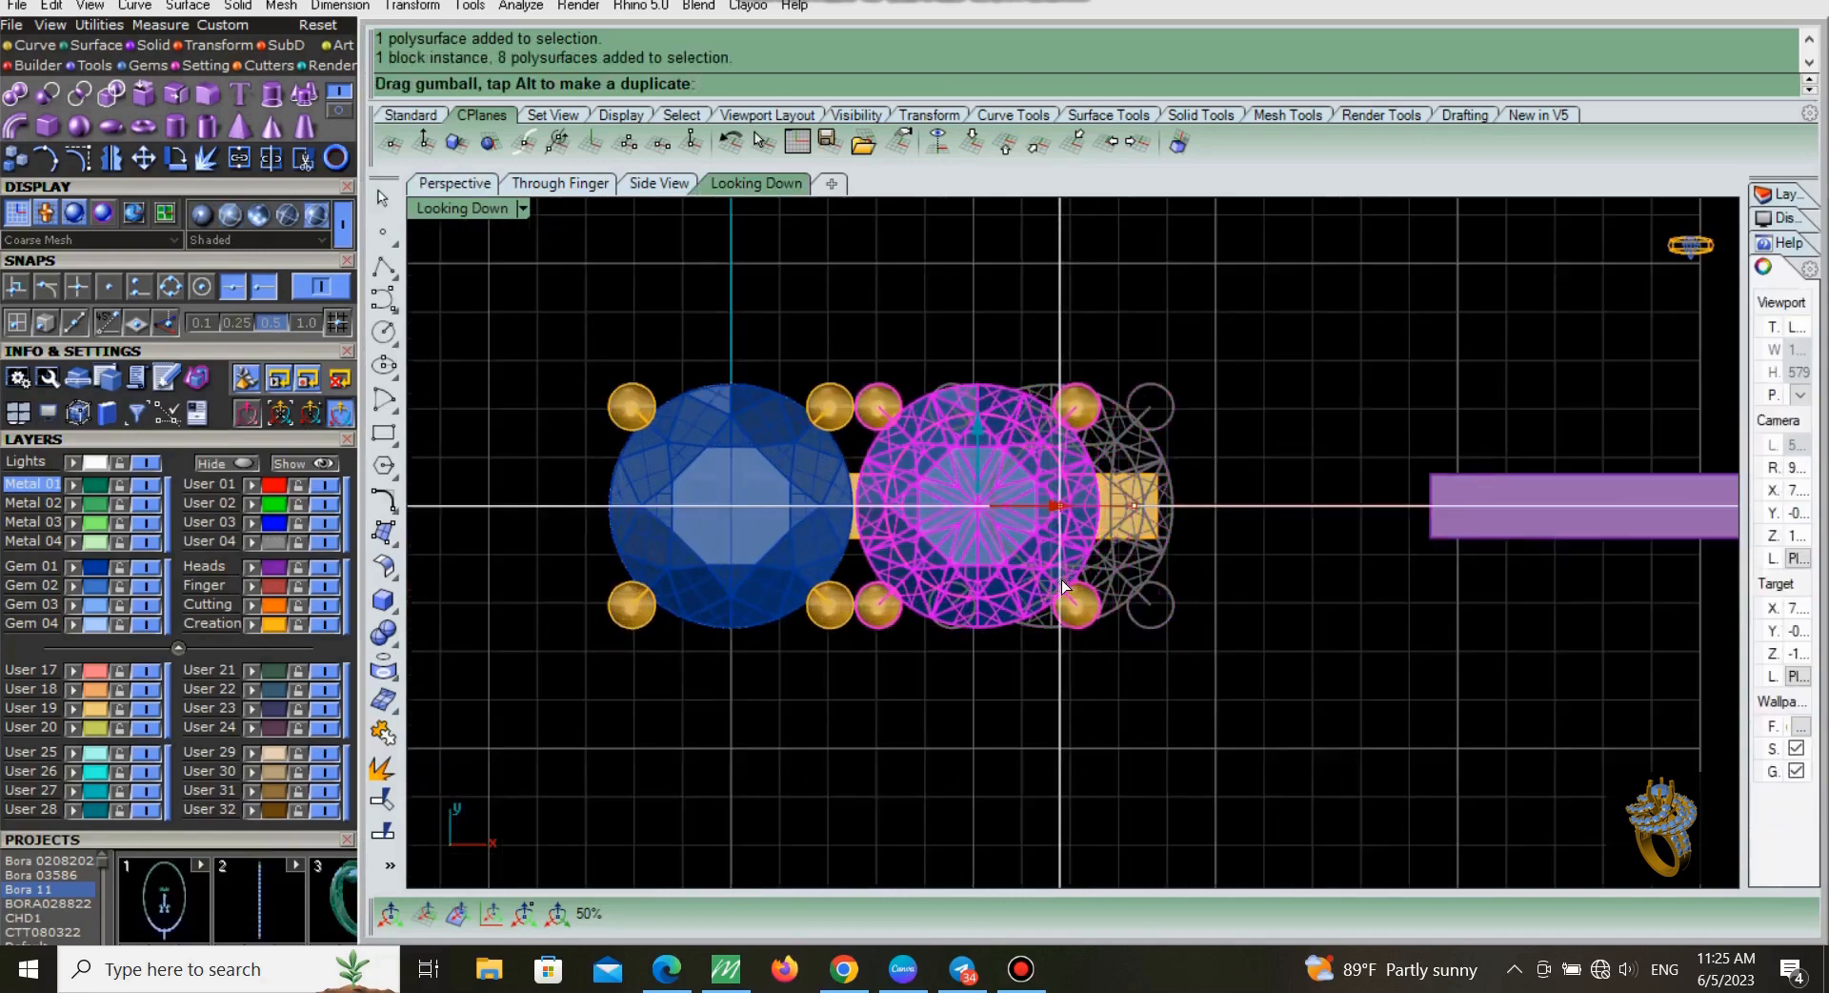
pyautogui.scroll(-2, 1258, 639)
pyautogui.click(1345, 653)
# Step: Slide the purple box group along the X axis until the box meets the second gold link
pyautogui.moveTo(1345, 652); pyautogui.dragTo(1218, 657, button='right')
pyautogui.click(1393, 555)
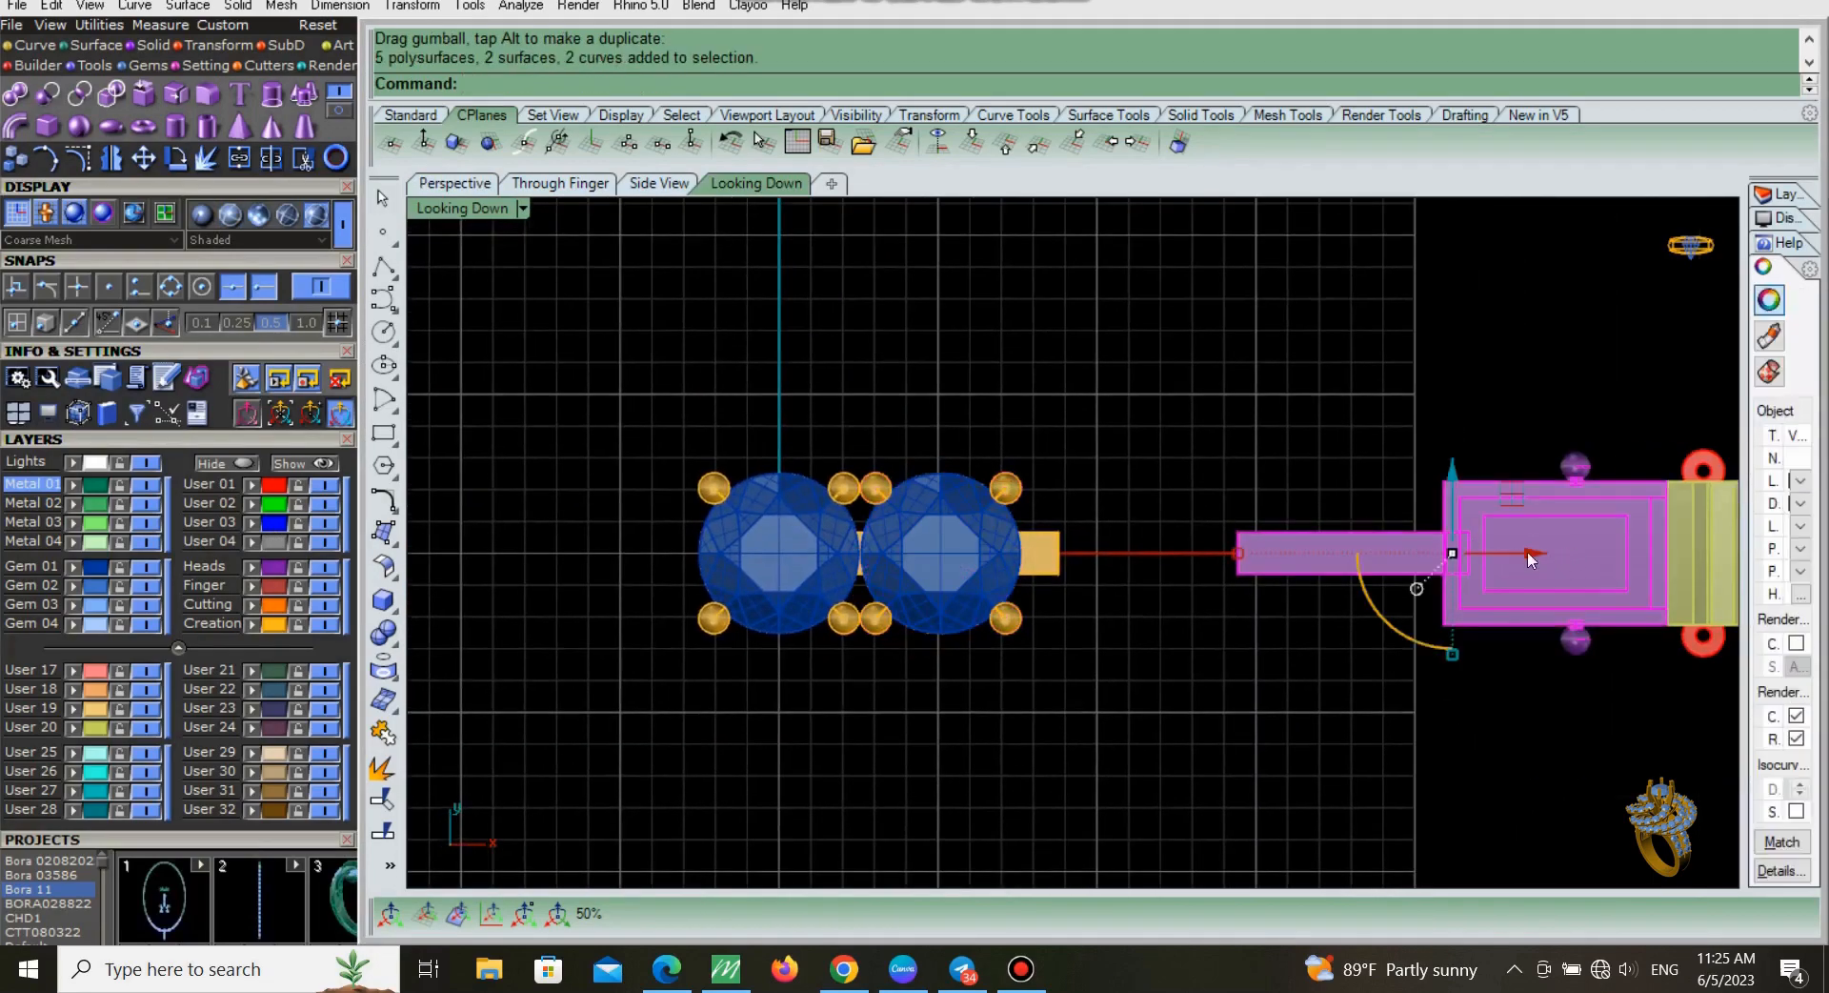
pyautogui.moveTo(1529, 552); pyautogui.dragTo(1111, 674)
pyautogui.click(1112, 675)
pyautogui.click(450, 183)
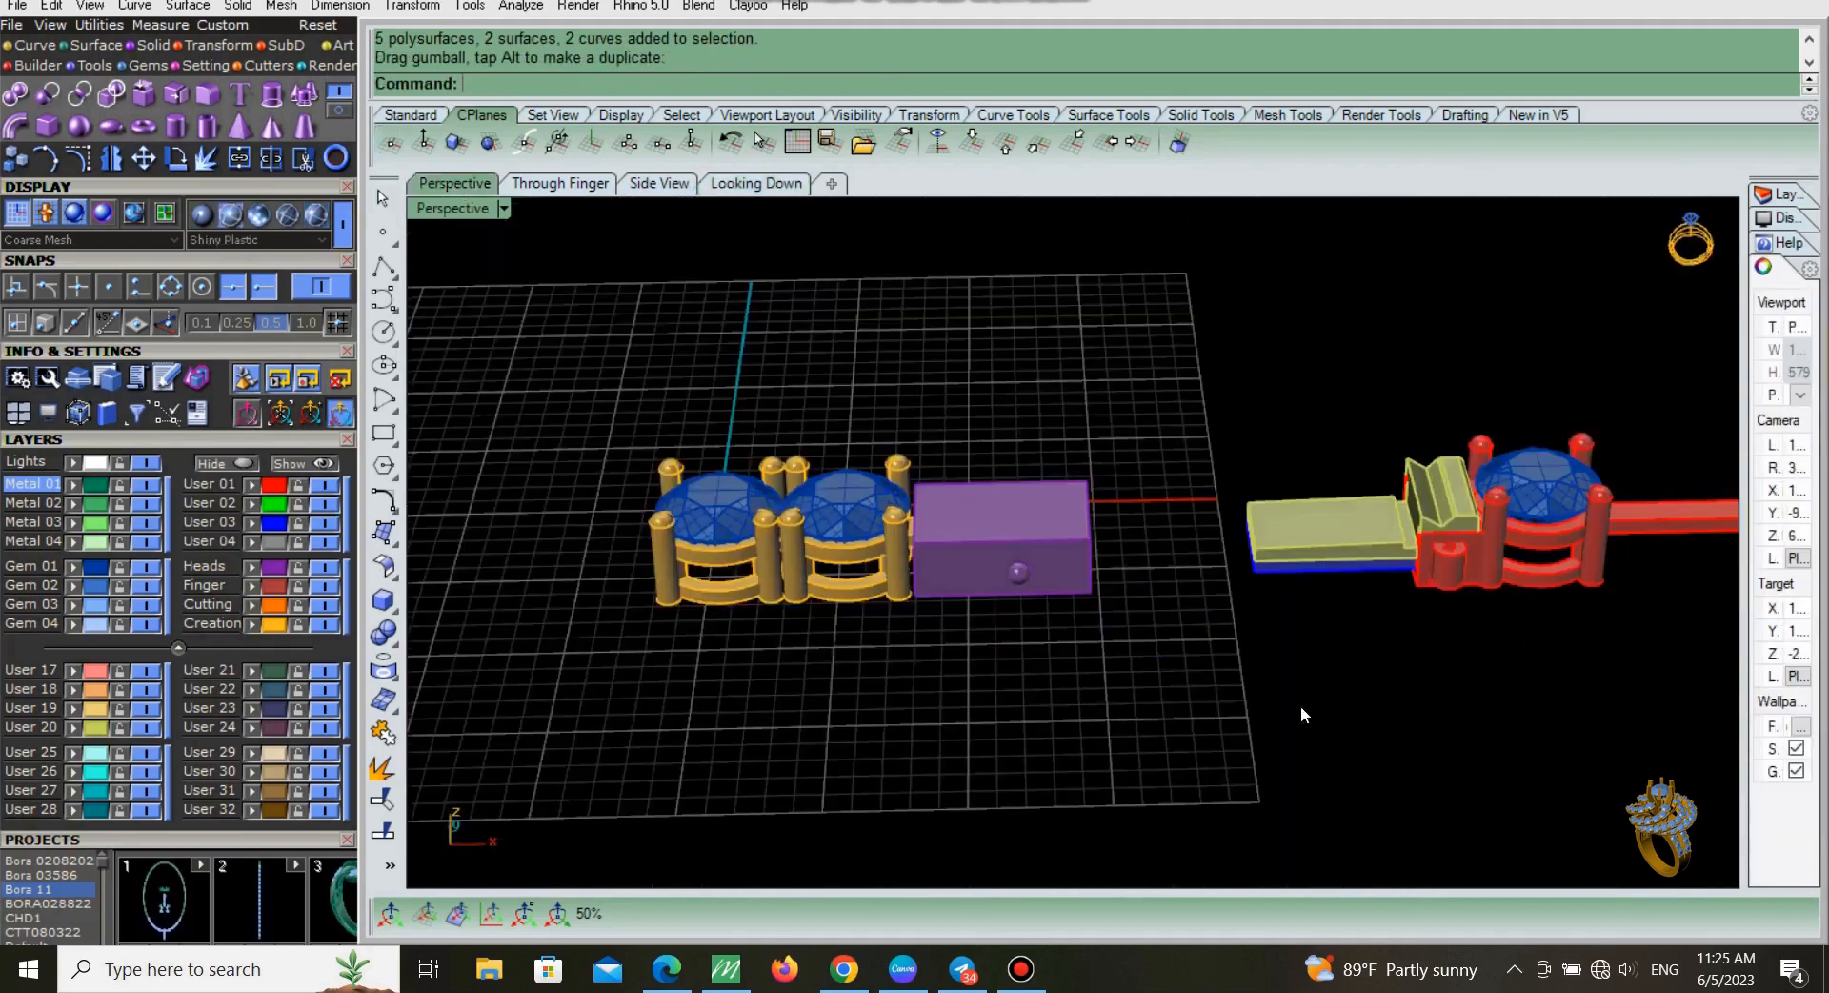
# Step: Slide the yellow tongue and its blue plate into the purple box, leaving the raised thumb piece outside
pyautogui.moveTo(1302, 712); pyautogui.dragTo(1348, 669, button='right')
pyautogui.scroll(4, 1433, 575)
pyautogui.moveTo(1433, 576); pyautogui.dragTo(1332, 448, button='right')
pyautogui.click(1331, 446)
pyautogui.keyDown('shift'); pyautogui.click(1270, 530); pyautogui.keyUp('shift')
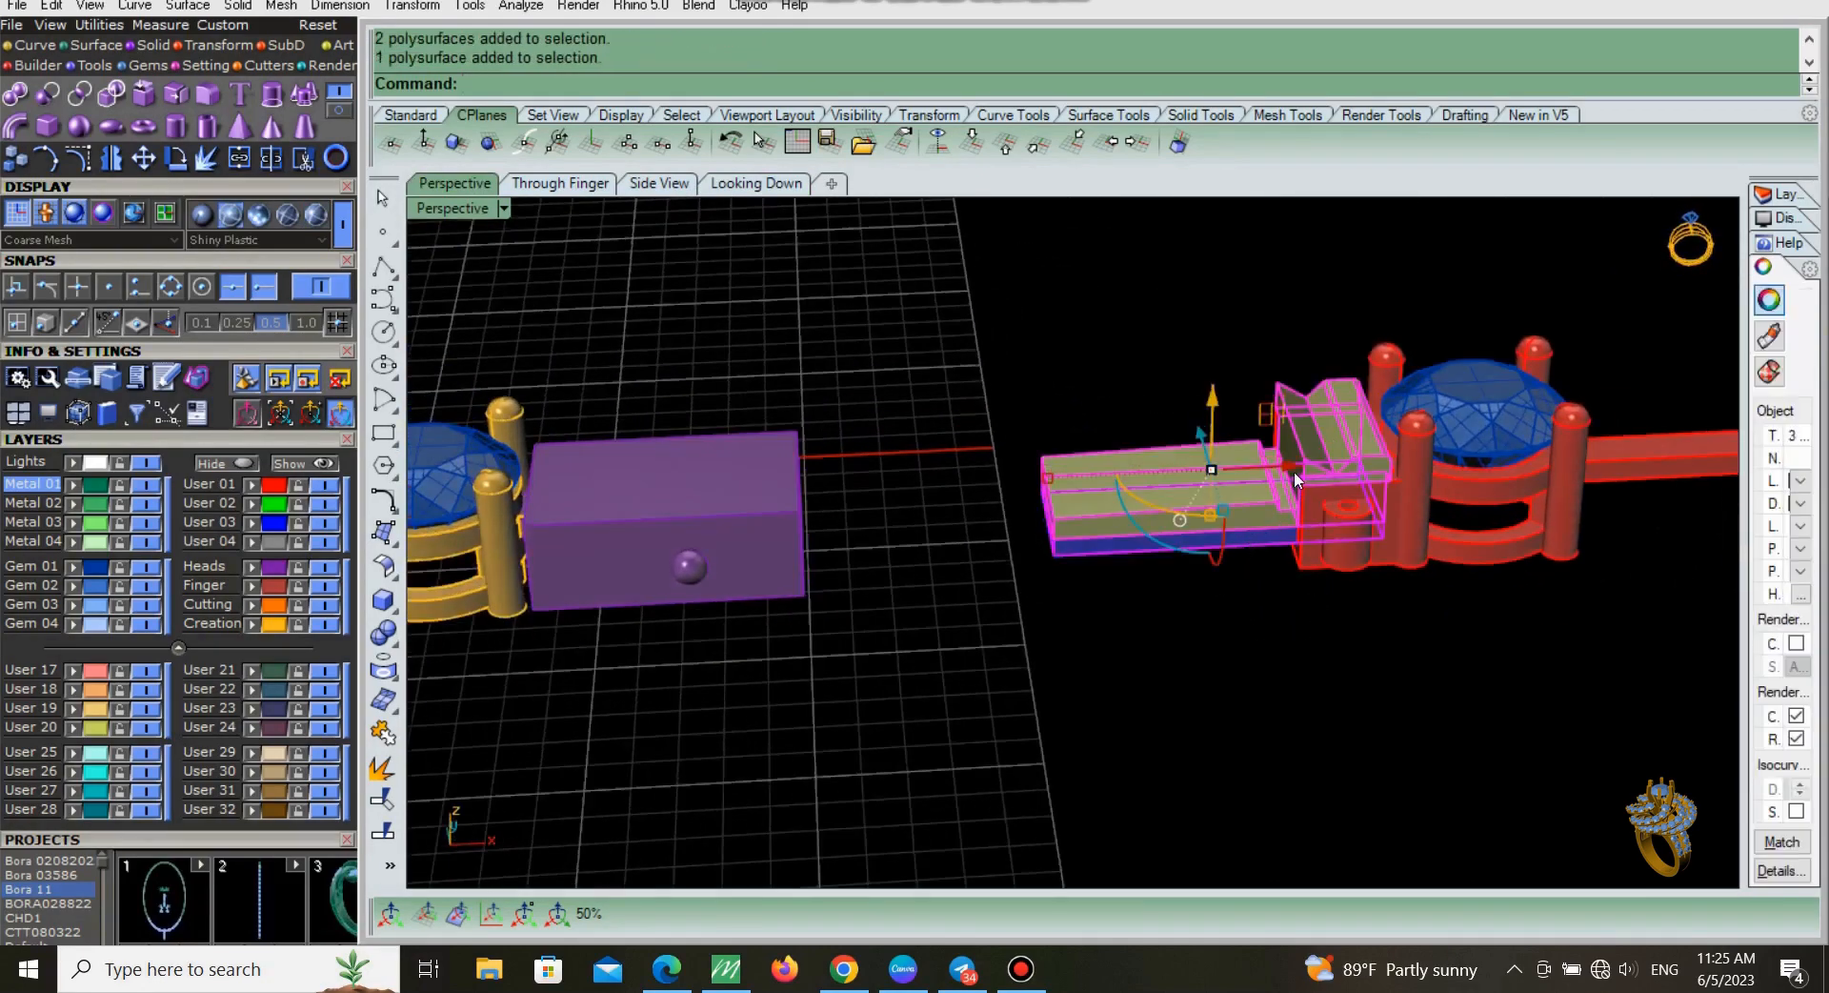
pyautogui.moveTo(1294, 471); pyautogui.dragTo(823, 678)
pyautogui.click(888, 675)
pyautogui.rightClick(1433, 619)
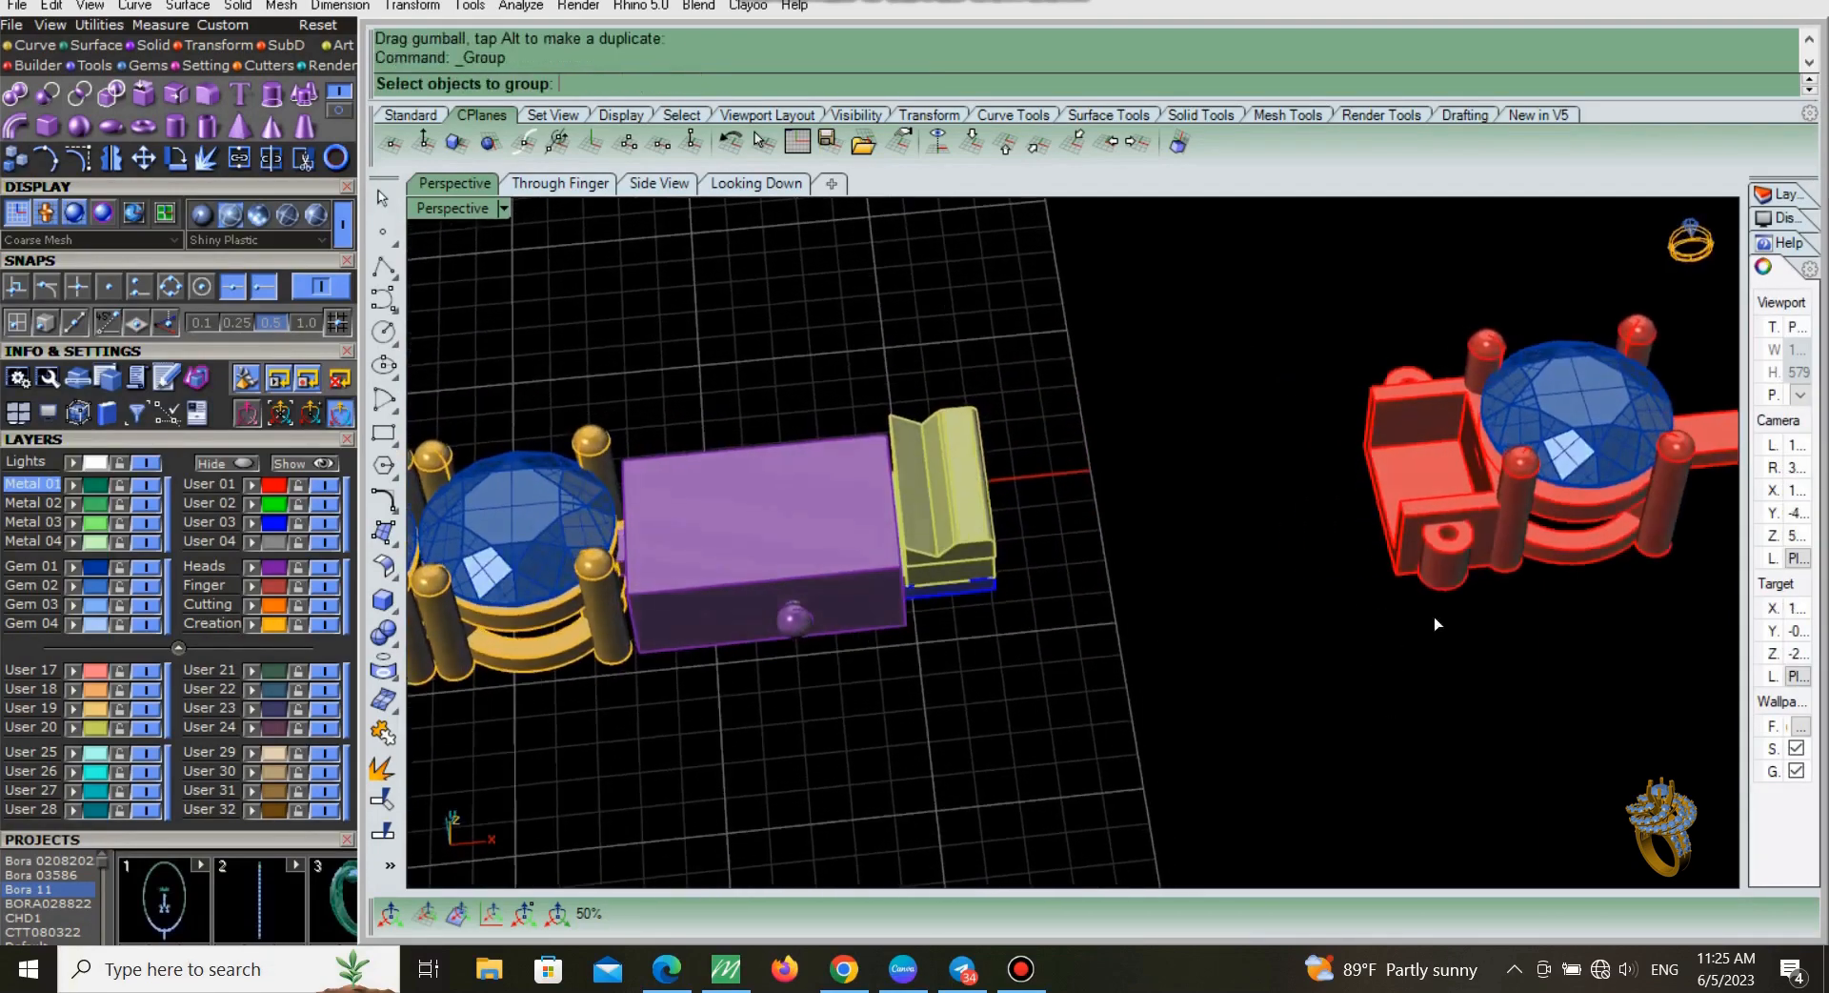
# Step: Group the red end link with its blue stone, sockets and tongue bar
pyautogui.click(1597, 467)
pyautogui.scroll(-4, 1580, 522)
pyautogui.keyDown('shift'); pyautogui.moveTo(1579, 524); pyautogui.dragTo(1274, 539, button='right'); pyautogui.keyUp('shift')
pyautogui.rightClick(1443, 389)
pyautogui.moveTo(1558, 324); pyautogui.dragTo(1101, 642)
pyautogui.hotkey('ctrl', 'g')
pyautogui.click(1324, 760)
# Step: Slide the red end link group along the X axis until it meets the yellow thumb piece at the purple box
pyautogui.moveTo(1324, 753); pyautogui.dragTo(1336, 659, button='right')
pyautogui.scroll(6, 1248, 500)
pyautogui.moveTo(1238, 610); pyautogui.dragTo(1378, 603, button='right')
pyautogui.scroll(-6, 1294, 612)
pyautogui.click(1415, 534)
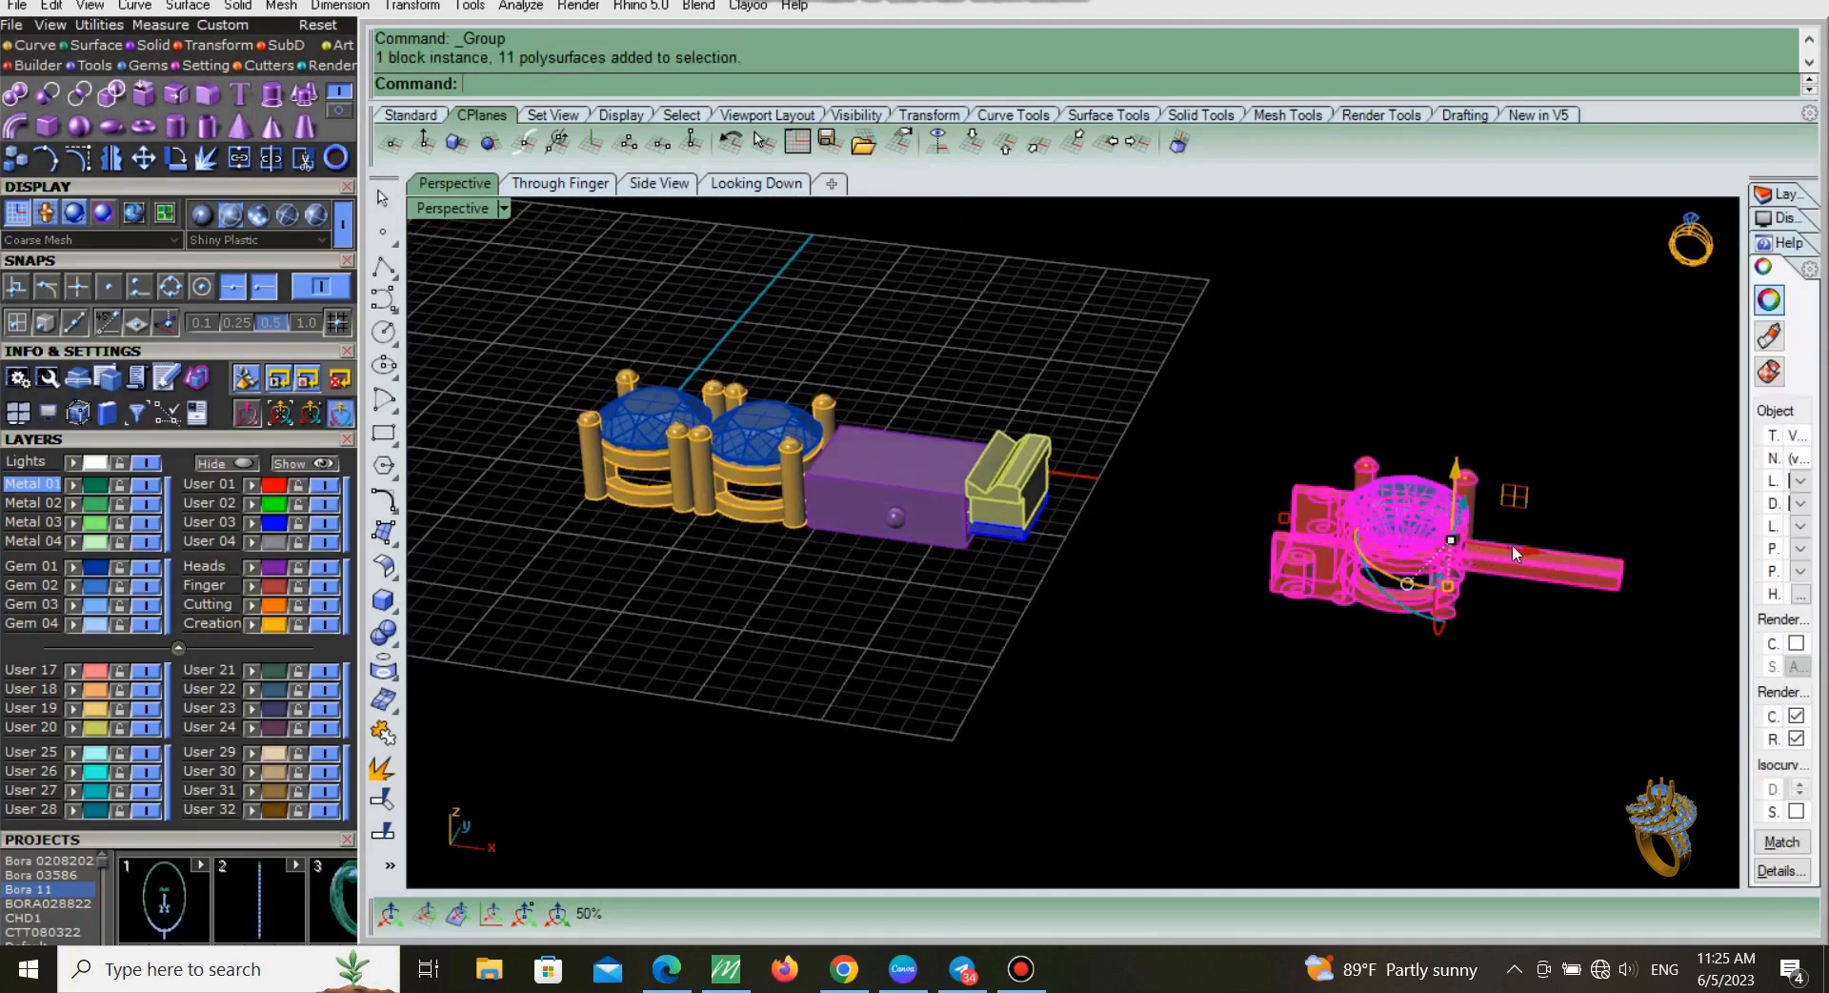
pyautogui.moveTo(1512, 545); pyautogui.dragTo(1202, 604)
pyautogui.click(1232, 694)
pyautogui.scroll(8, 957, 492)
pyautogui.moveTo(1031, 543); pyautogui.dragTo(1237, 753, button='right')
pyautogui.scroll(-12, 1174, 637)
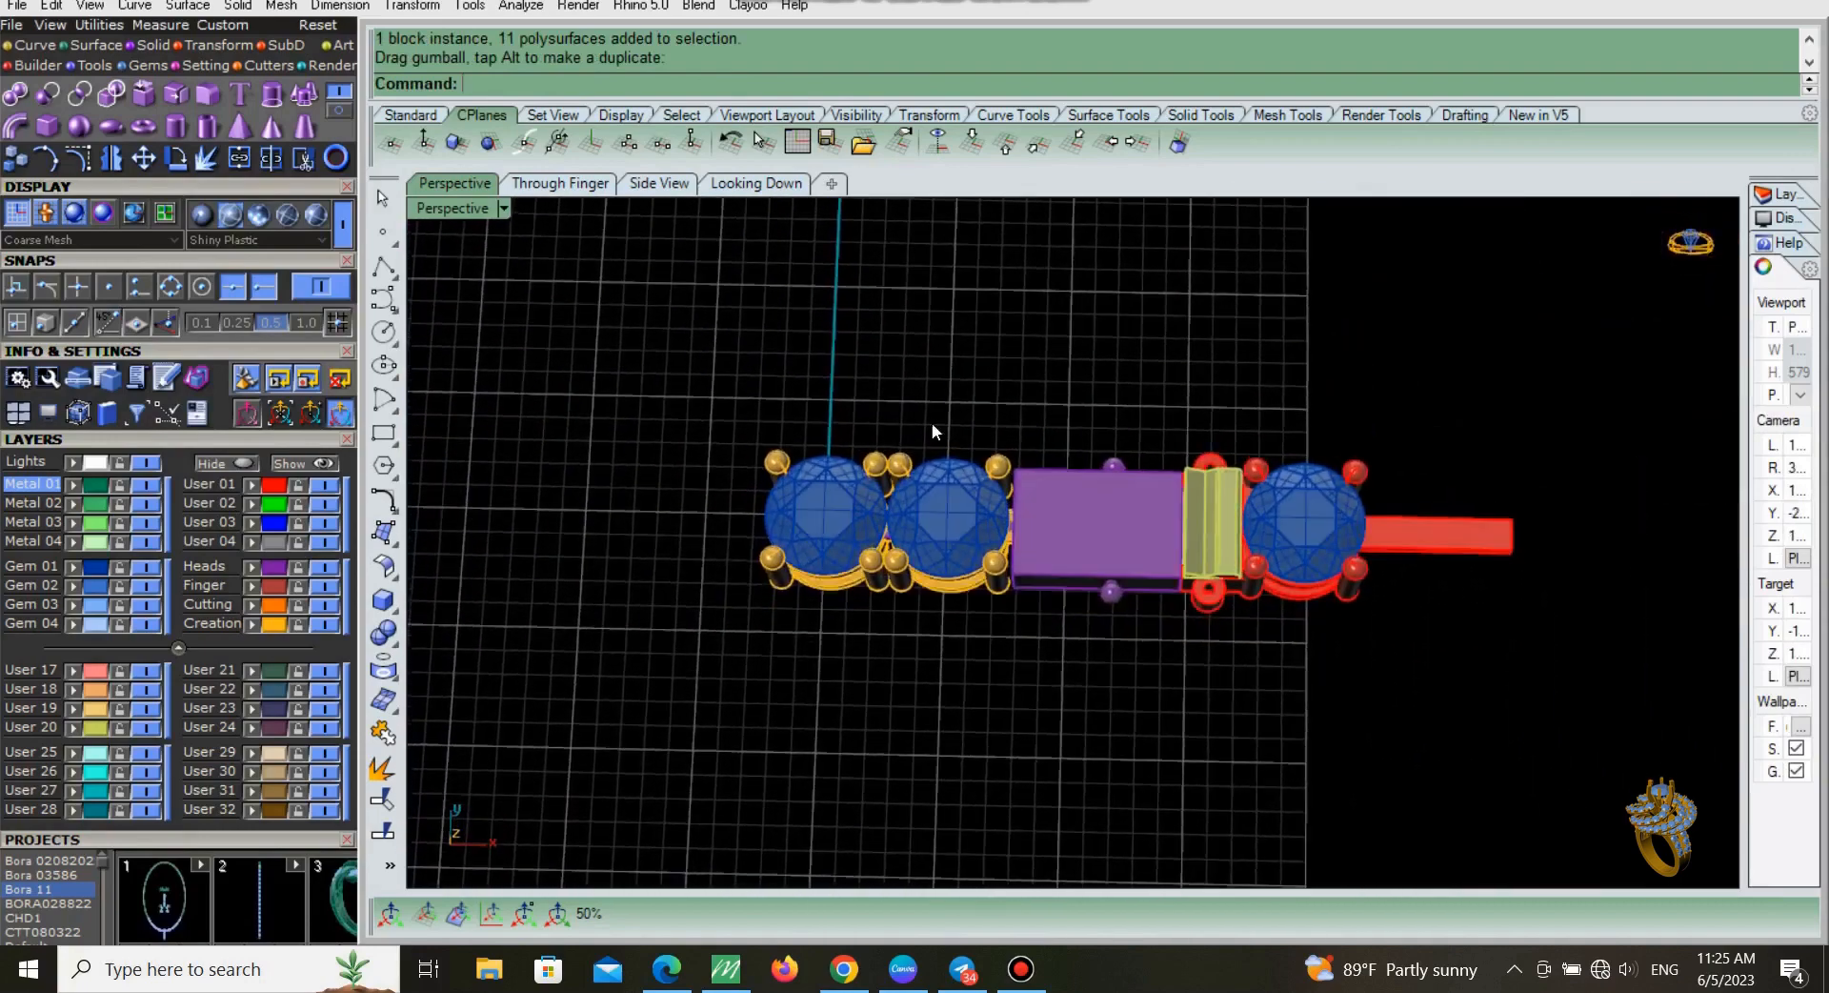
# Step: In the Looking Down view, duplicate the two gold stone links along the X axis, placing the copies directly against the originals
pyautogui.click(778, 185)
pyautogui.scroll(-8, 1063, 512)
pyautogui.scroll(4, 1015, 553)
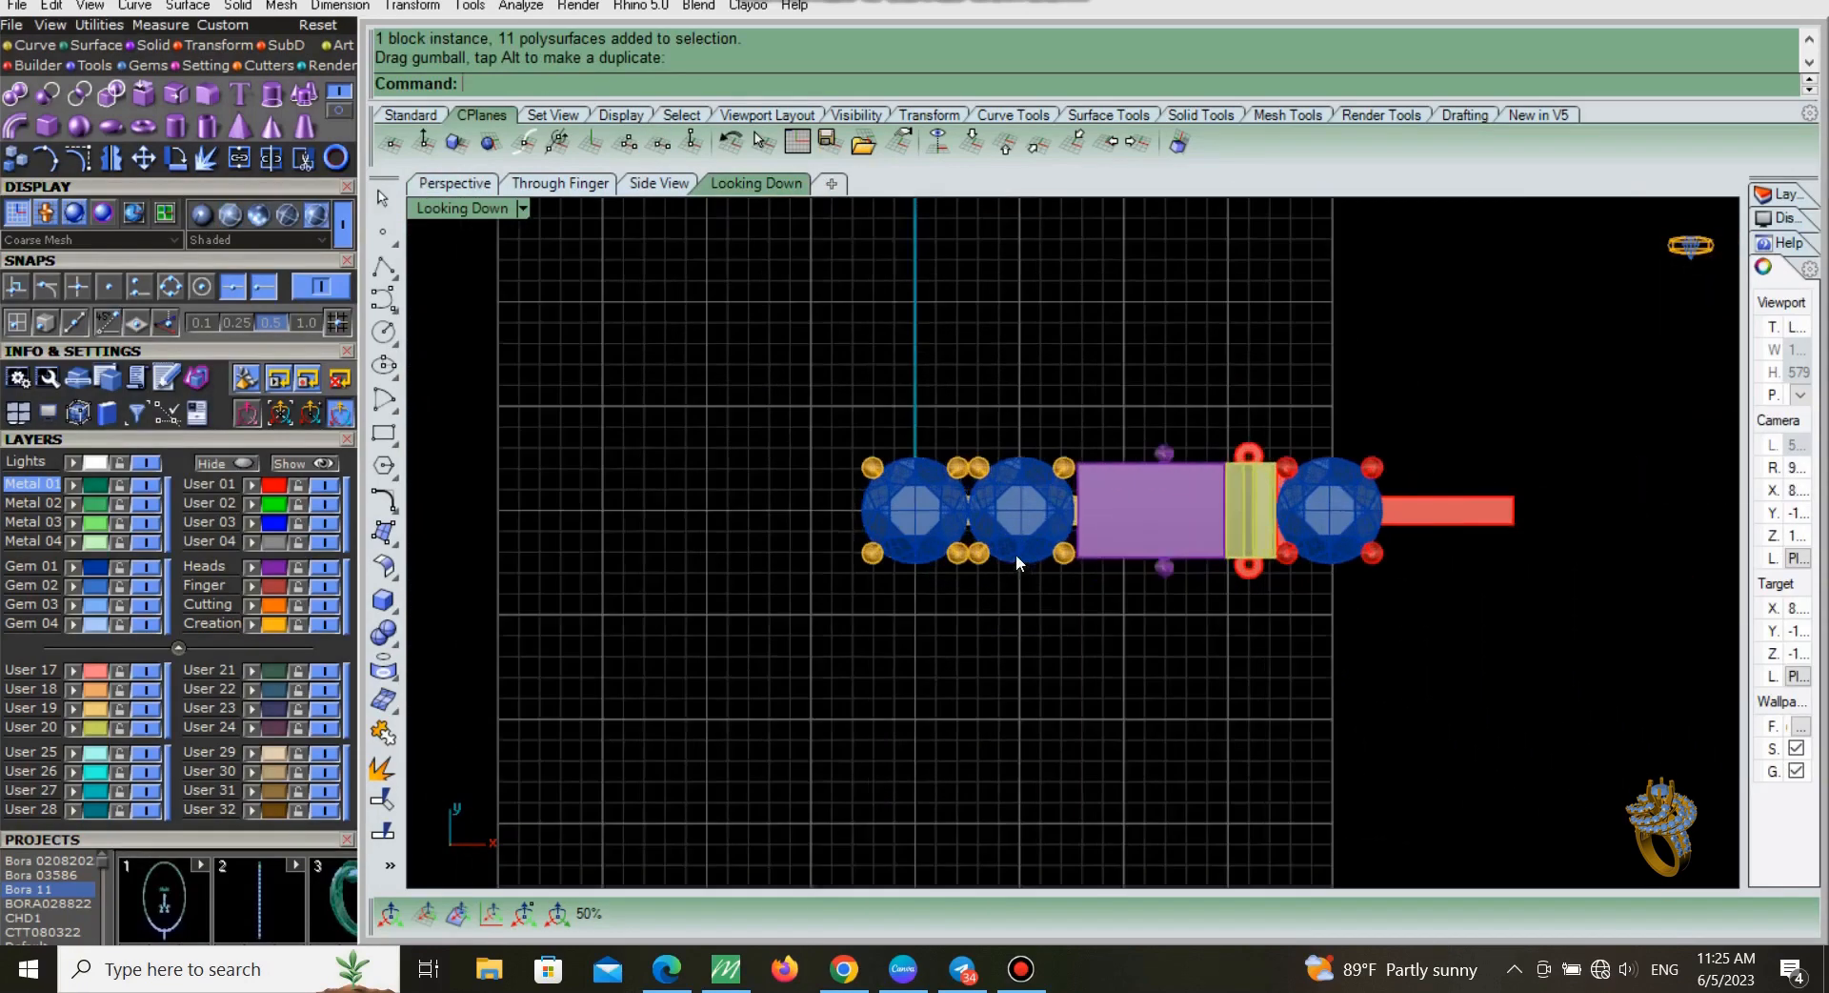
pyautogui.moveTo(1049, 633); pyautogui.dragTo(943, 570)
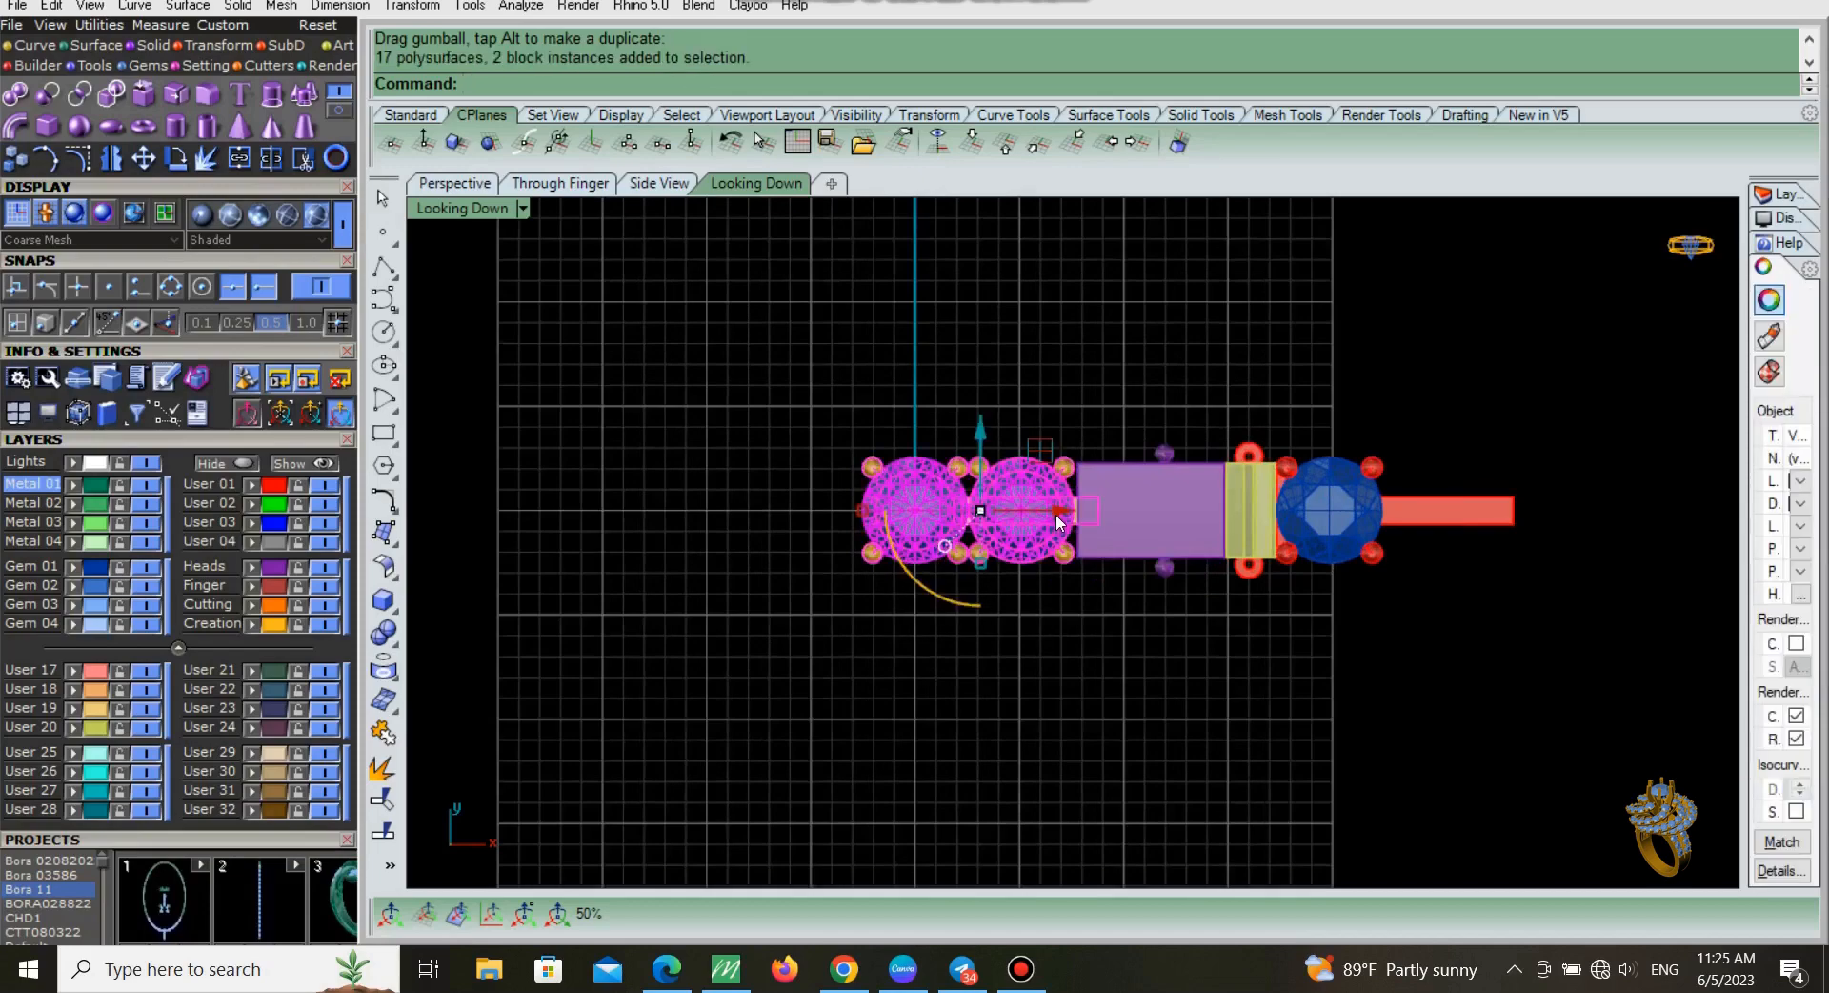
pyautogui.scroll(-4, 1055, 516)
pyautogui.moveTo(1037, 559); pyautogui.dragTo(1152, 578, button='right')
pyautogui.scroll(6, 1157, 534)
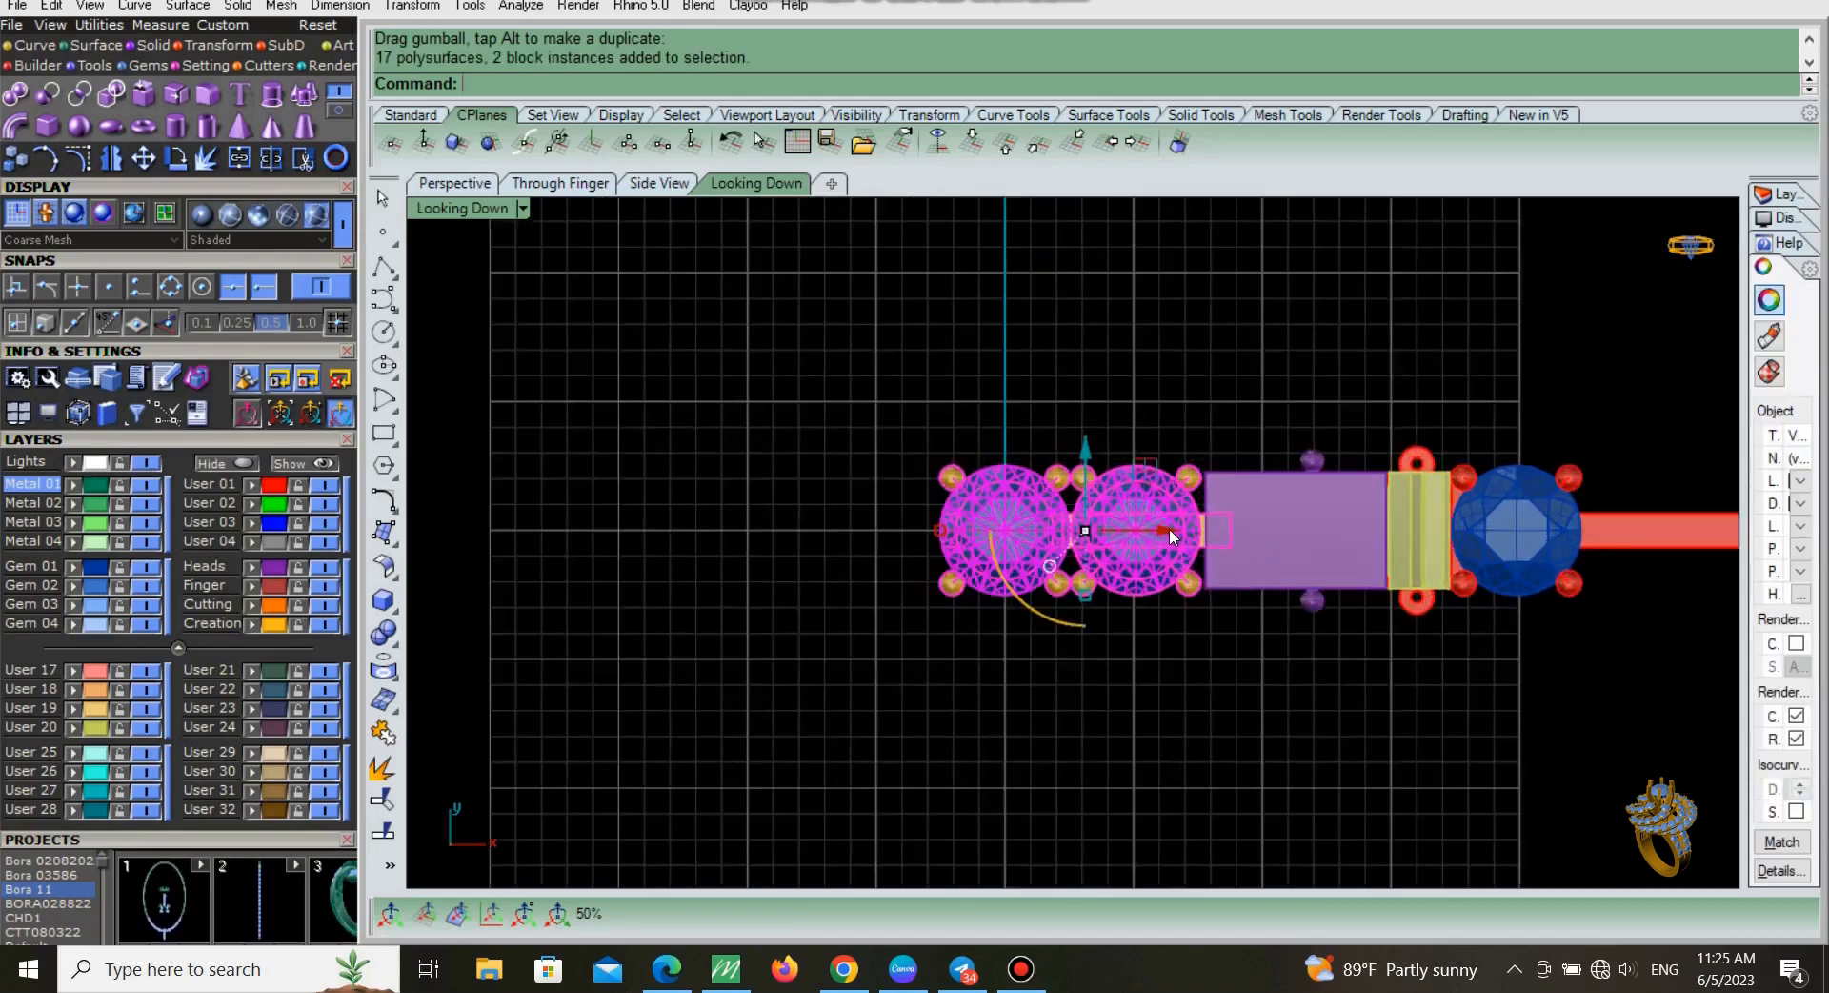
pyautogui.press('alt')
pyautogui.moveTo(1169, 530); pyautogui.dragTo(915, 591)
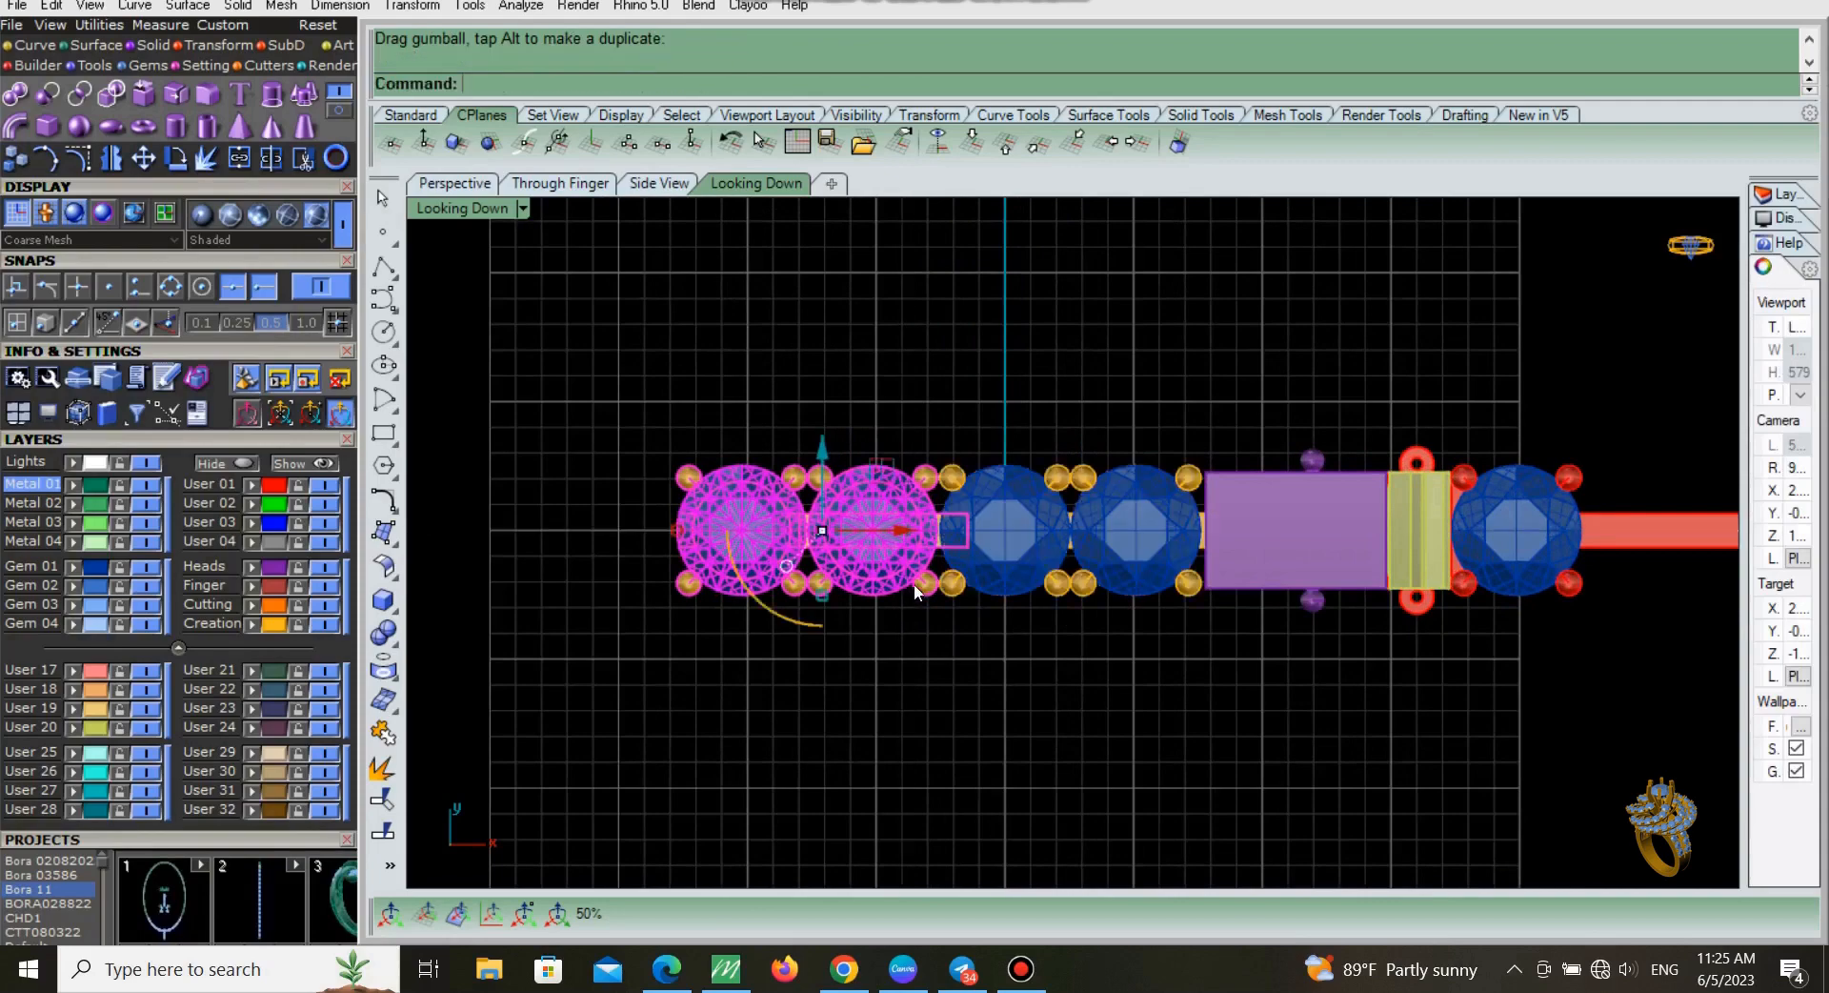
# Step: Duplicate all four gold stone links along the X axis to extend the chain to eight links
pyautogui.keyDown('shift'); pyautogui.moveTo(1125, 643); pyautogui.dragTo(1019, 576); pyautogui.keyUp('shift')
pyautogui.scroll(-4, 1052, 572)
pyautogui.moveTo(1062, 570); pyautogui.dragTo(1240, 570, button='right')
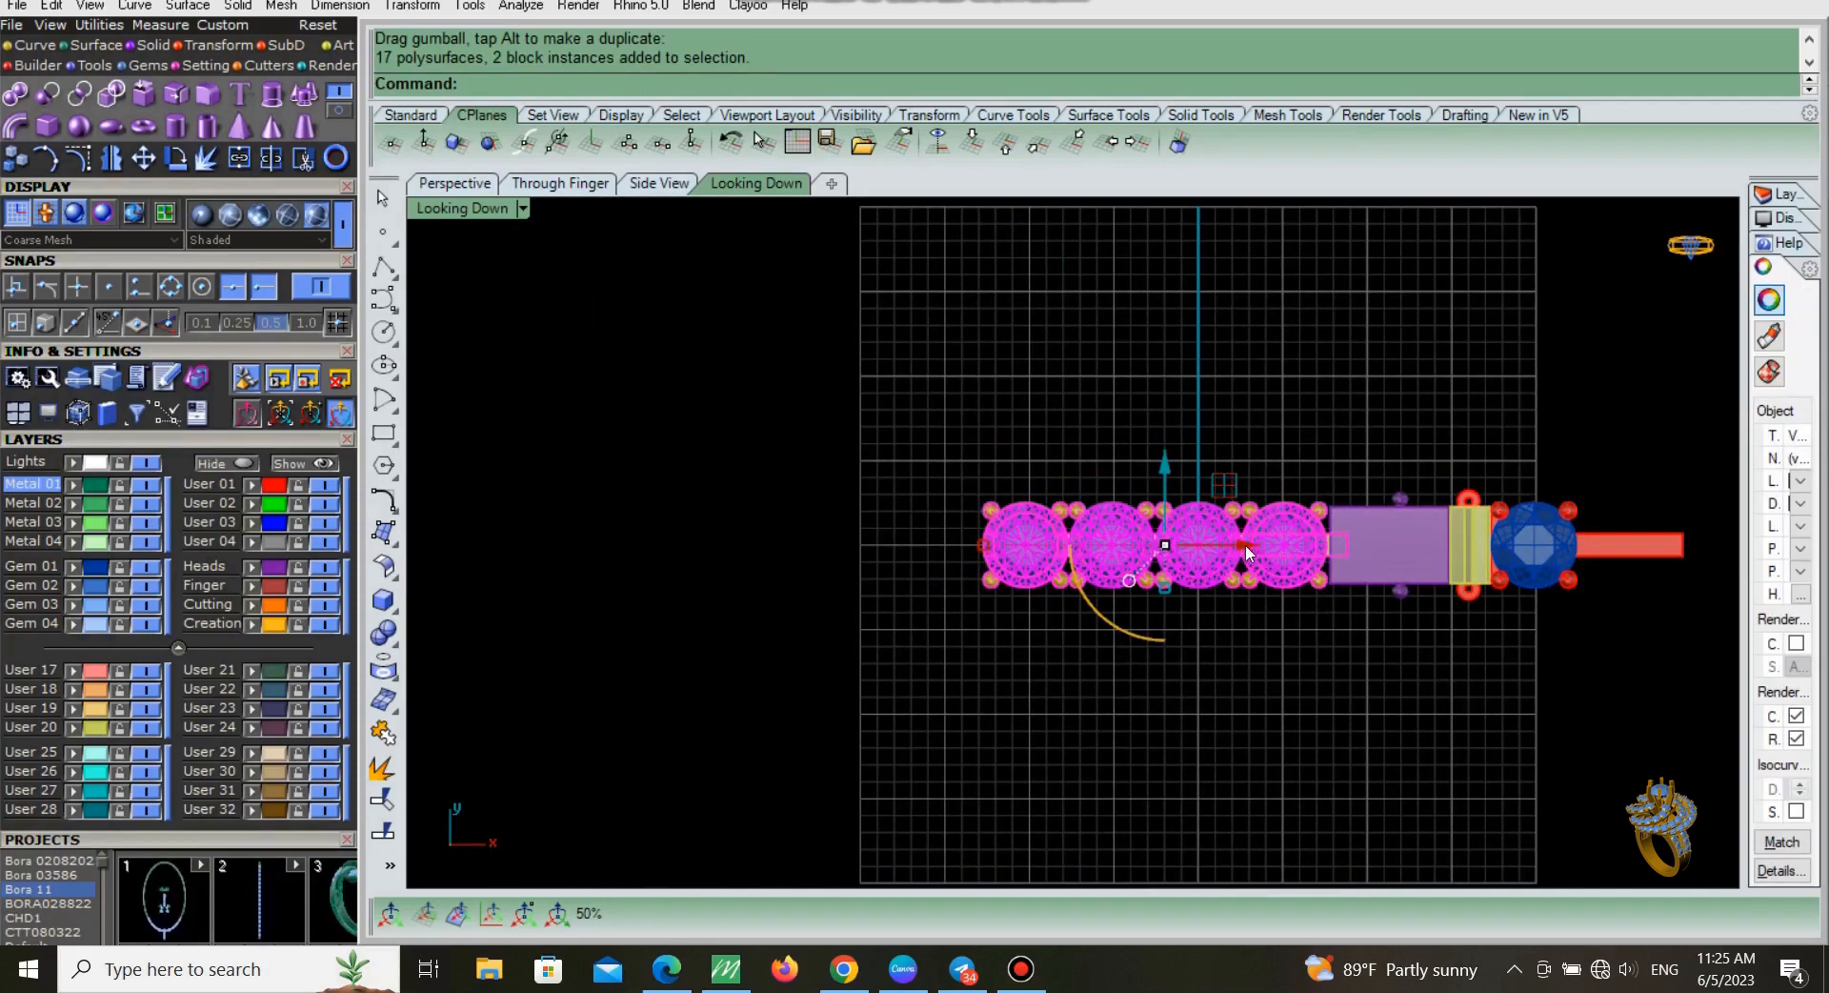
pyautogui.moveTo(1244, 545); pyautogui.dragTo(907, 676)
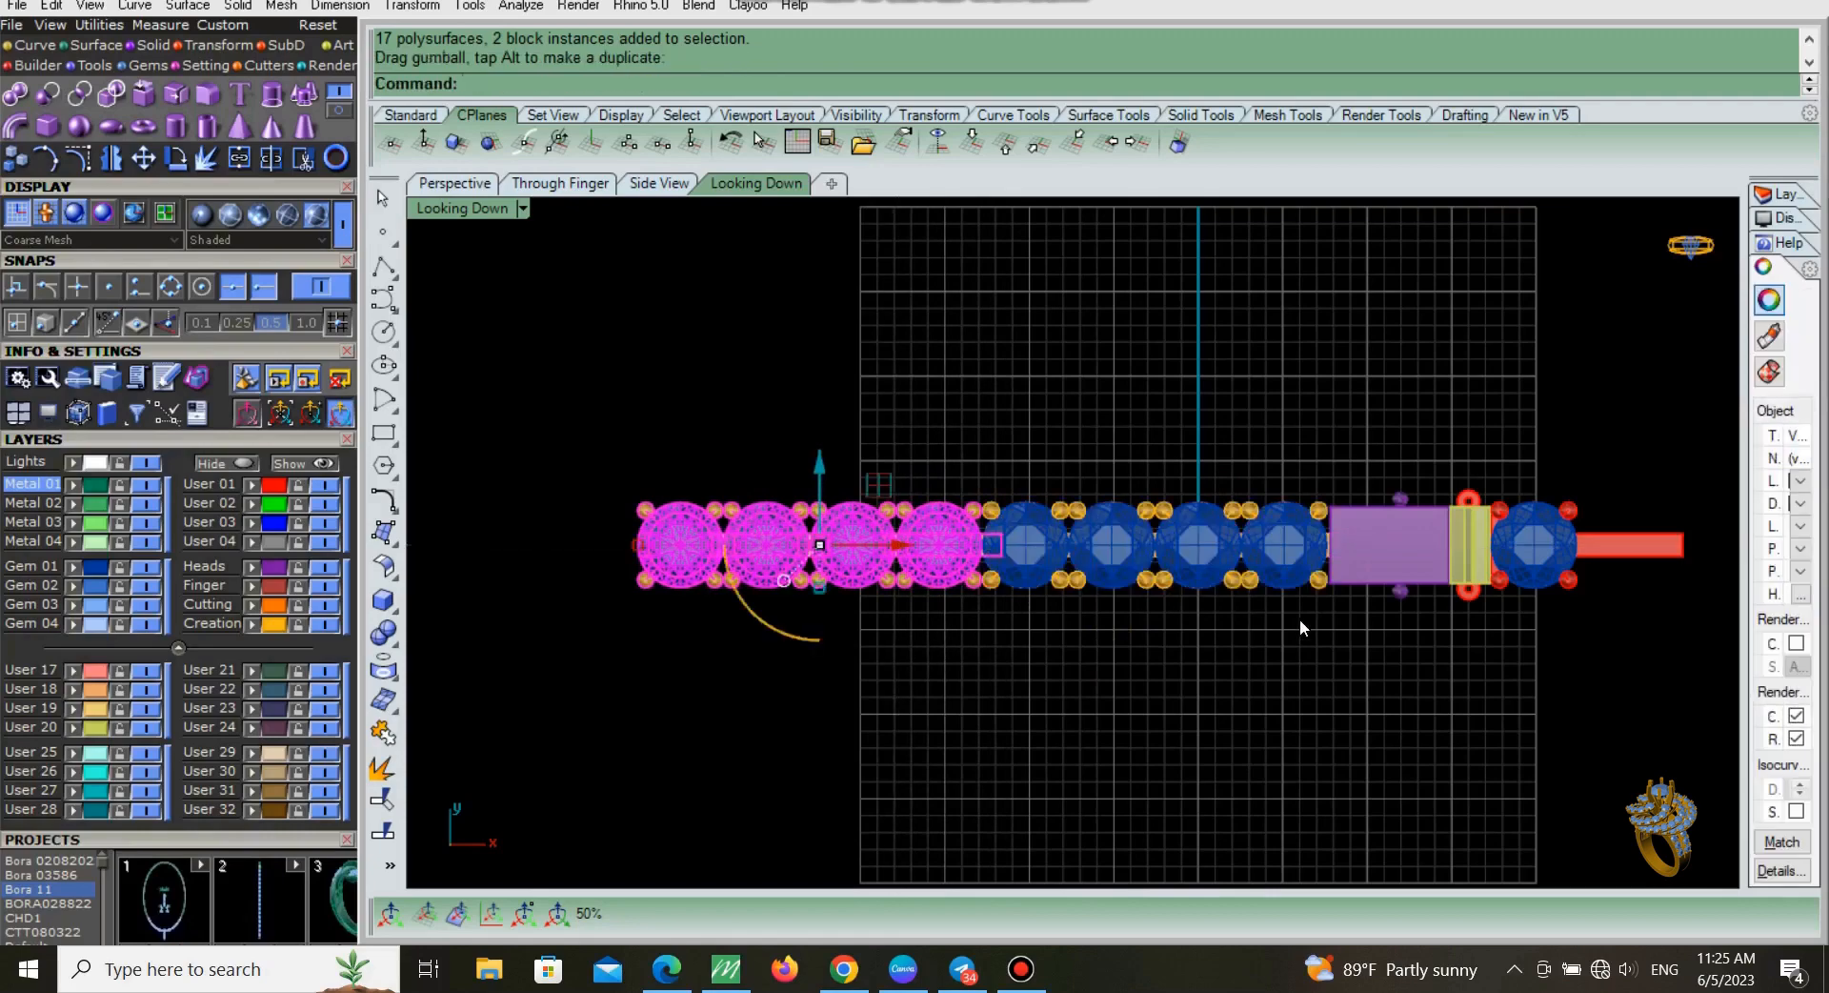
# Step: Duplicate the eight gold stone links along the X axis to extend the chain to sixteen links
pyautogui.keyDown('shift'); pyautogui.moveTo(1008, 583); pyautogui.dragTo(1003, 575); pyautogui.keyUp('shift')
pyautogui.scroll(-4, 1003, 575)
pyautogui.moveTo(1103, 577); pyautogui.dragTo(1226, 578, button='right')
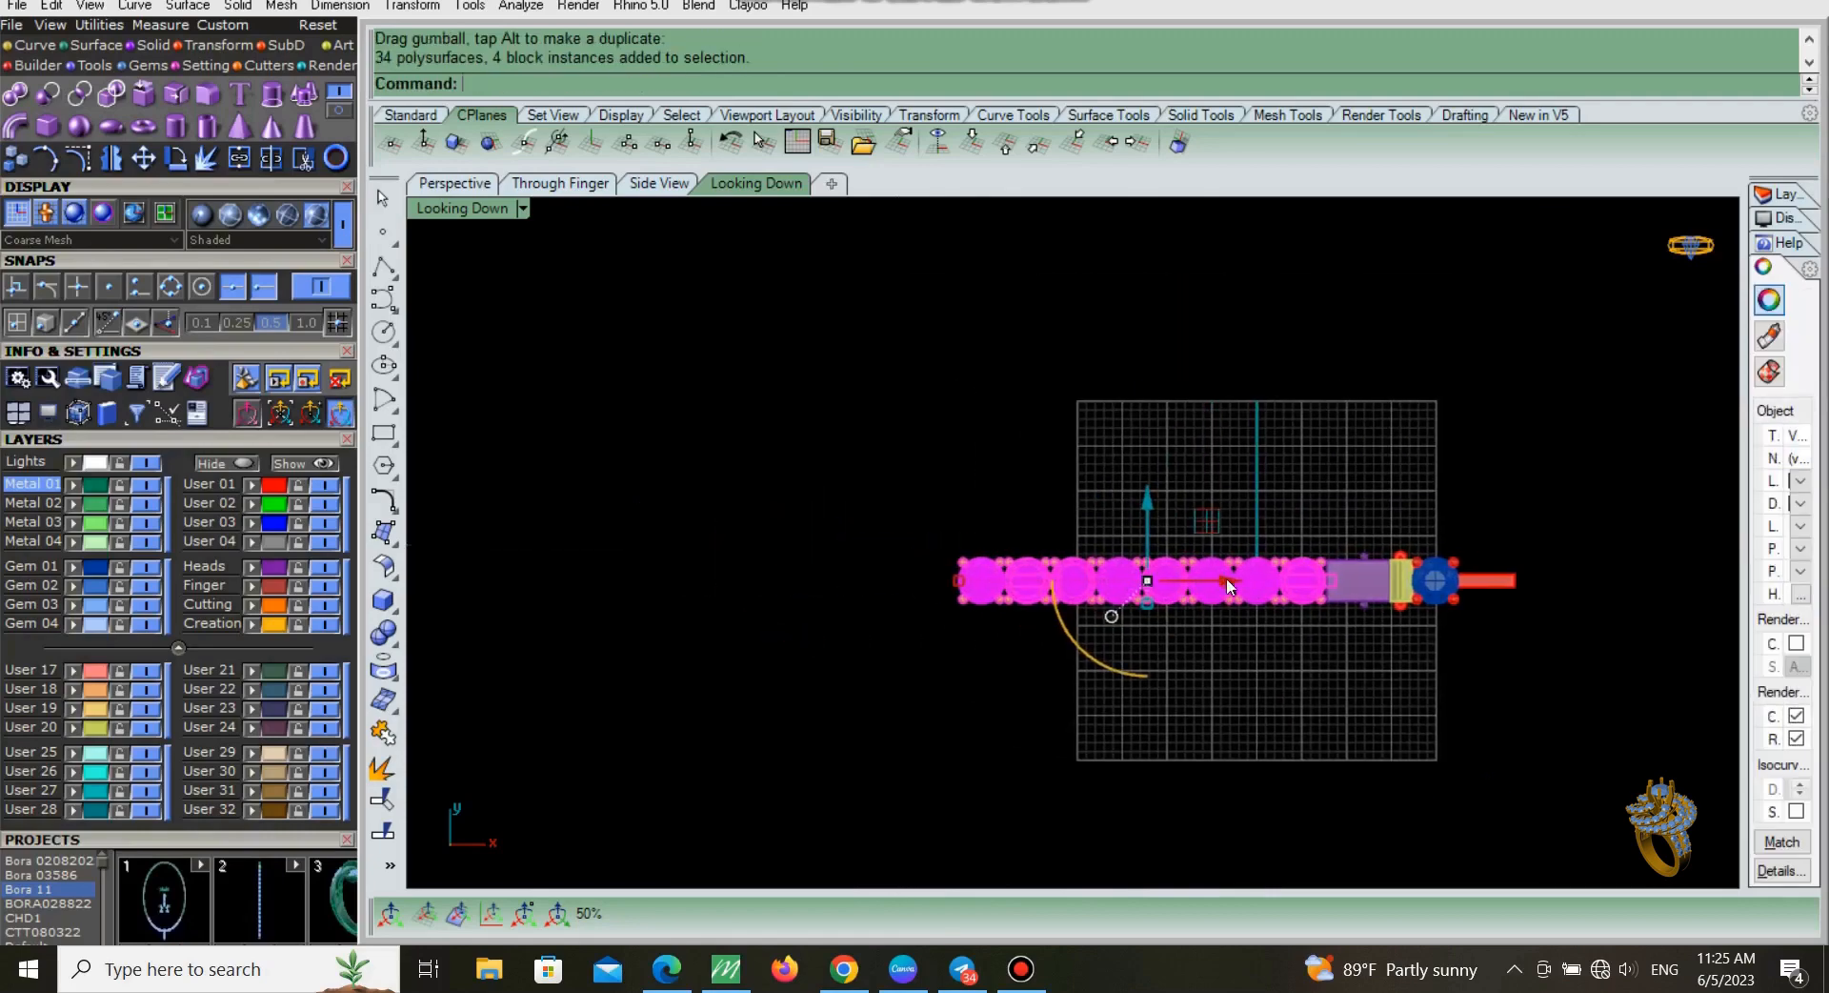
pyautogui.moveTo(1227, 579); pyautogui.dragTo(862, 717)
pyautogui.click(1206, 632)
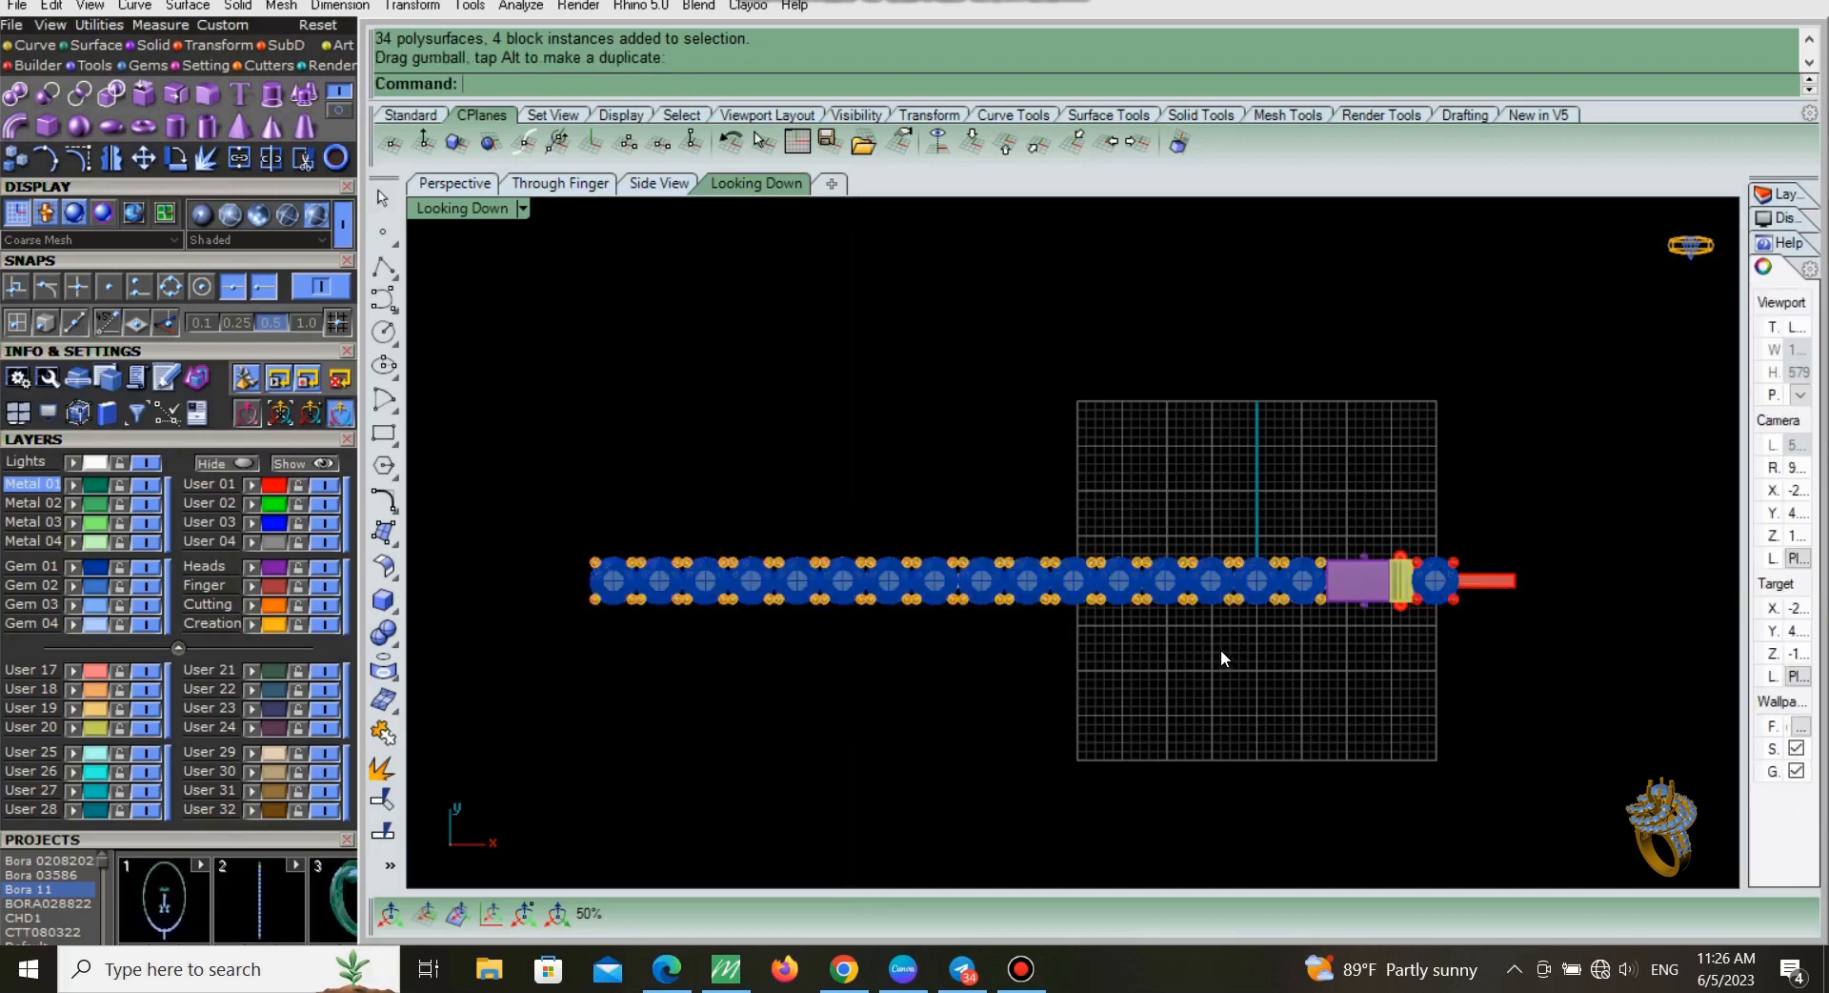
# Step: Return to the Perspective view with nothing selected and hide the construction grid around the full bracelet
pyautogui.hotkey('ctrl', 'a')
pyautogui.click(1363, 758)
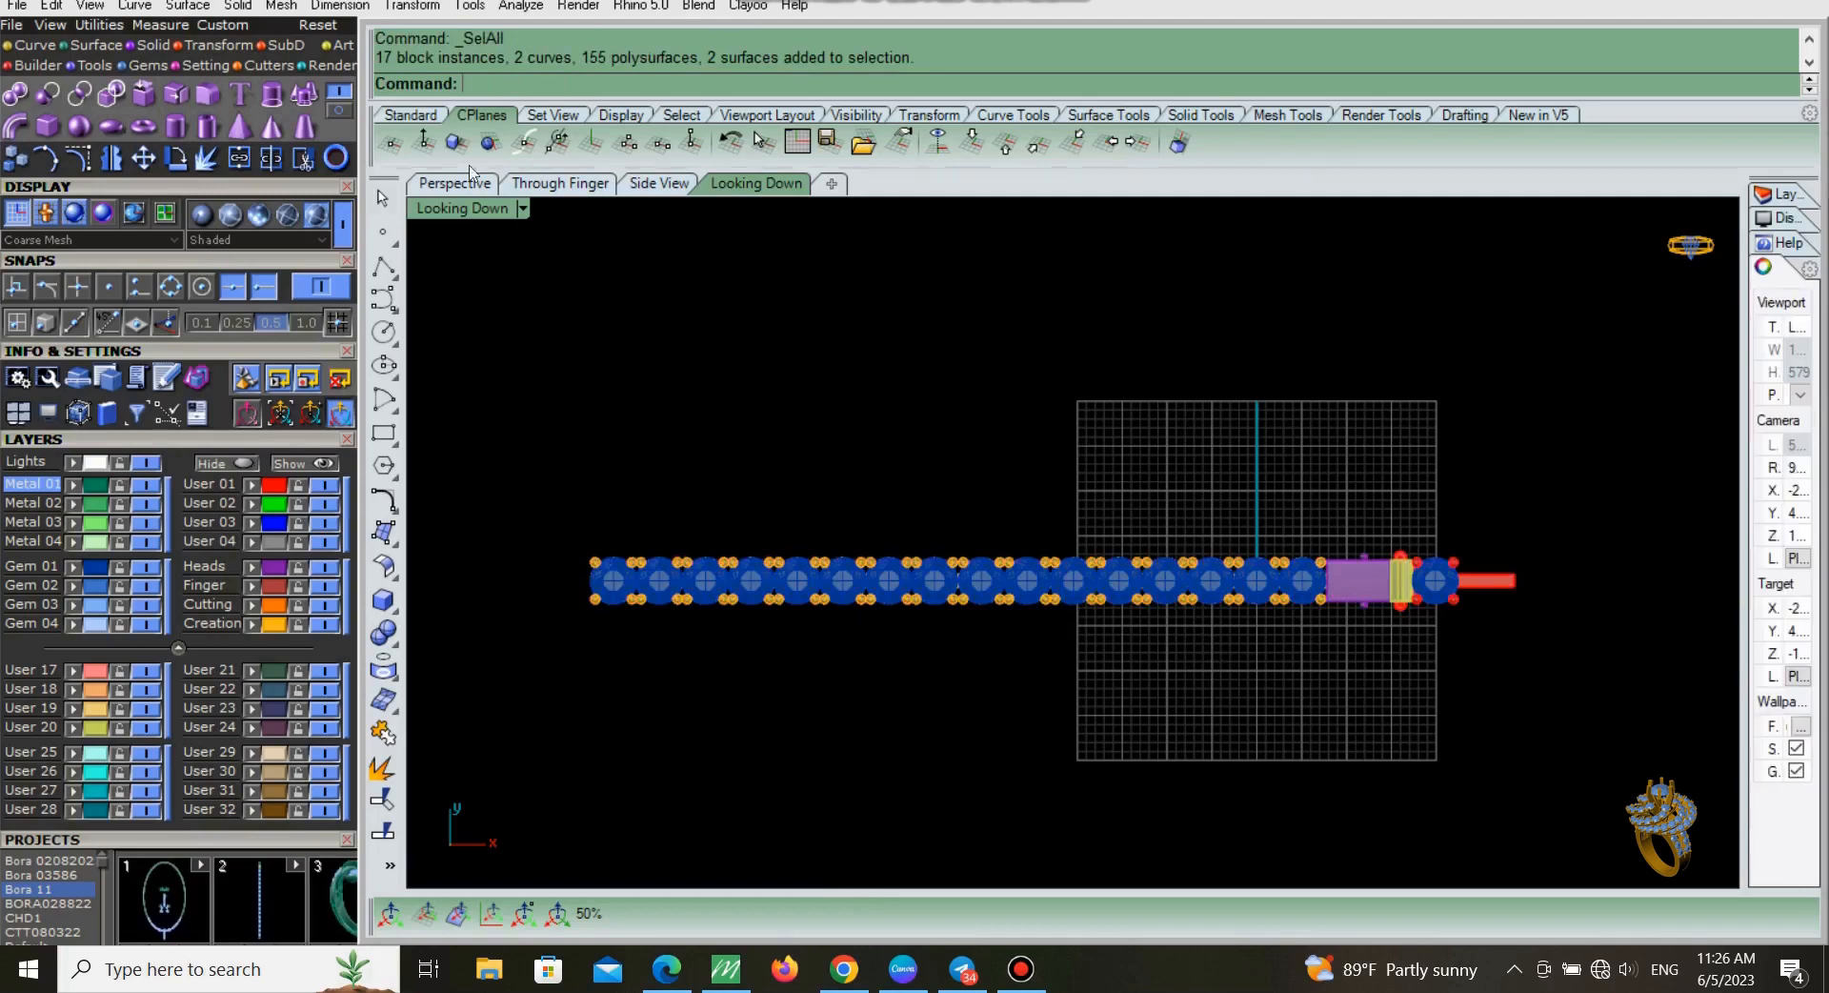
pyautogui.click(459, 180)
pyautogui.scroll(-4, 1025, 533)
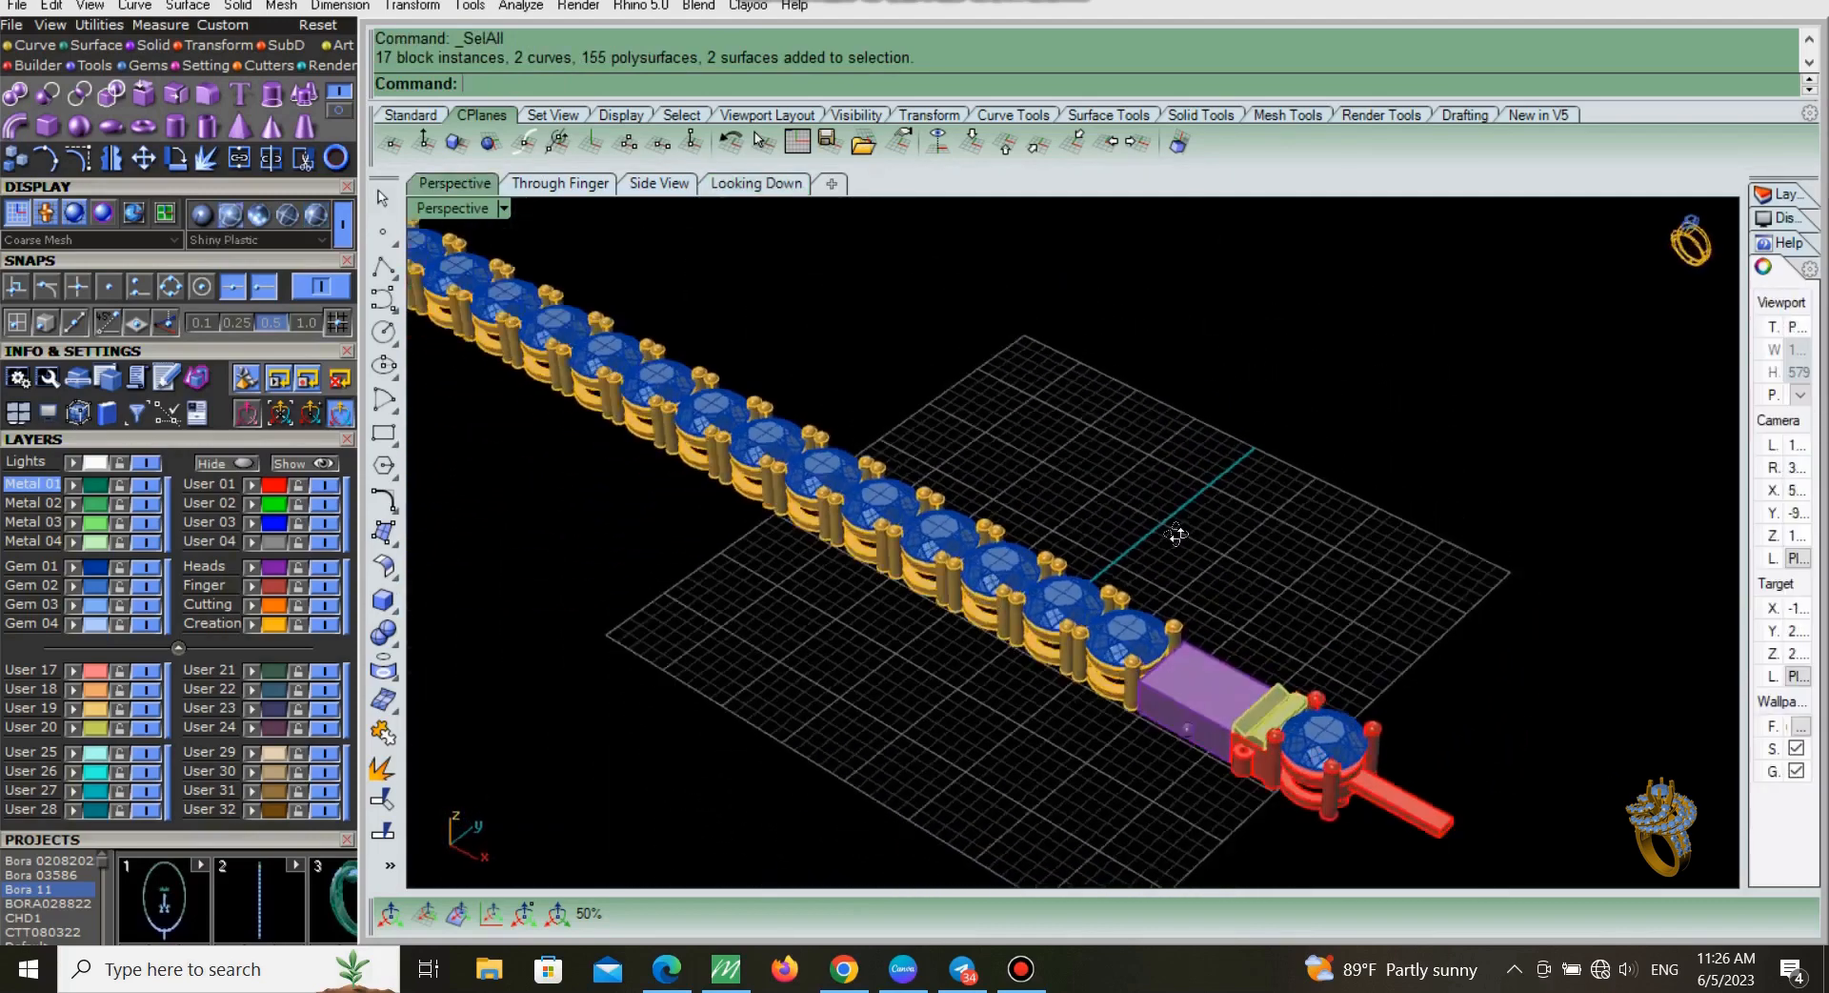
pyautogui.press('F7')
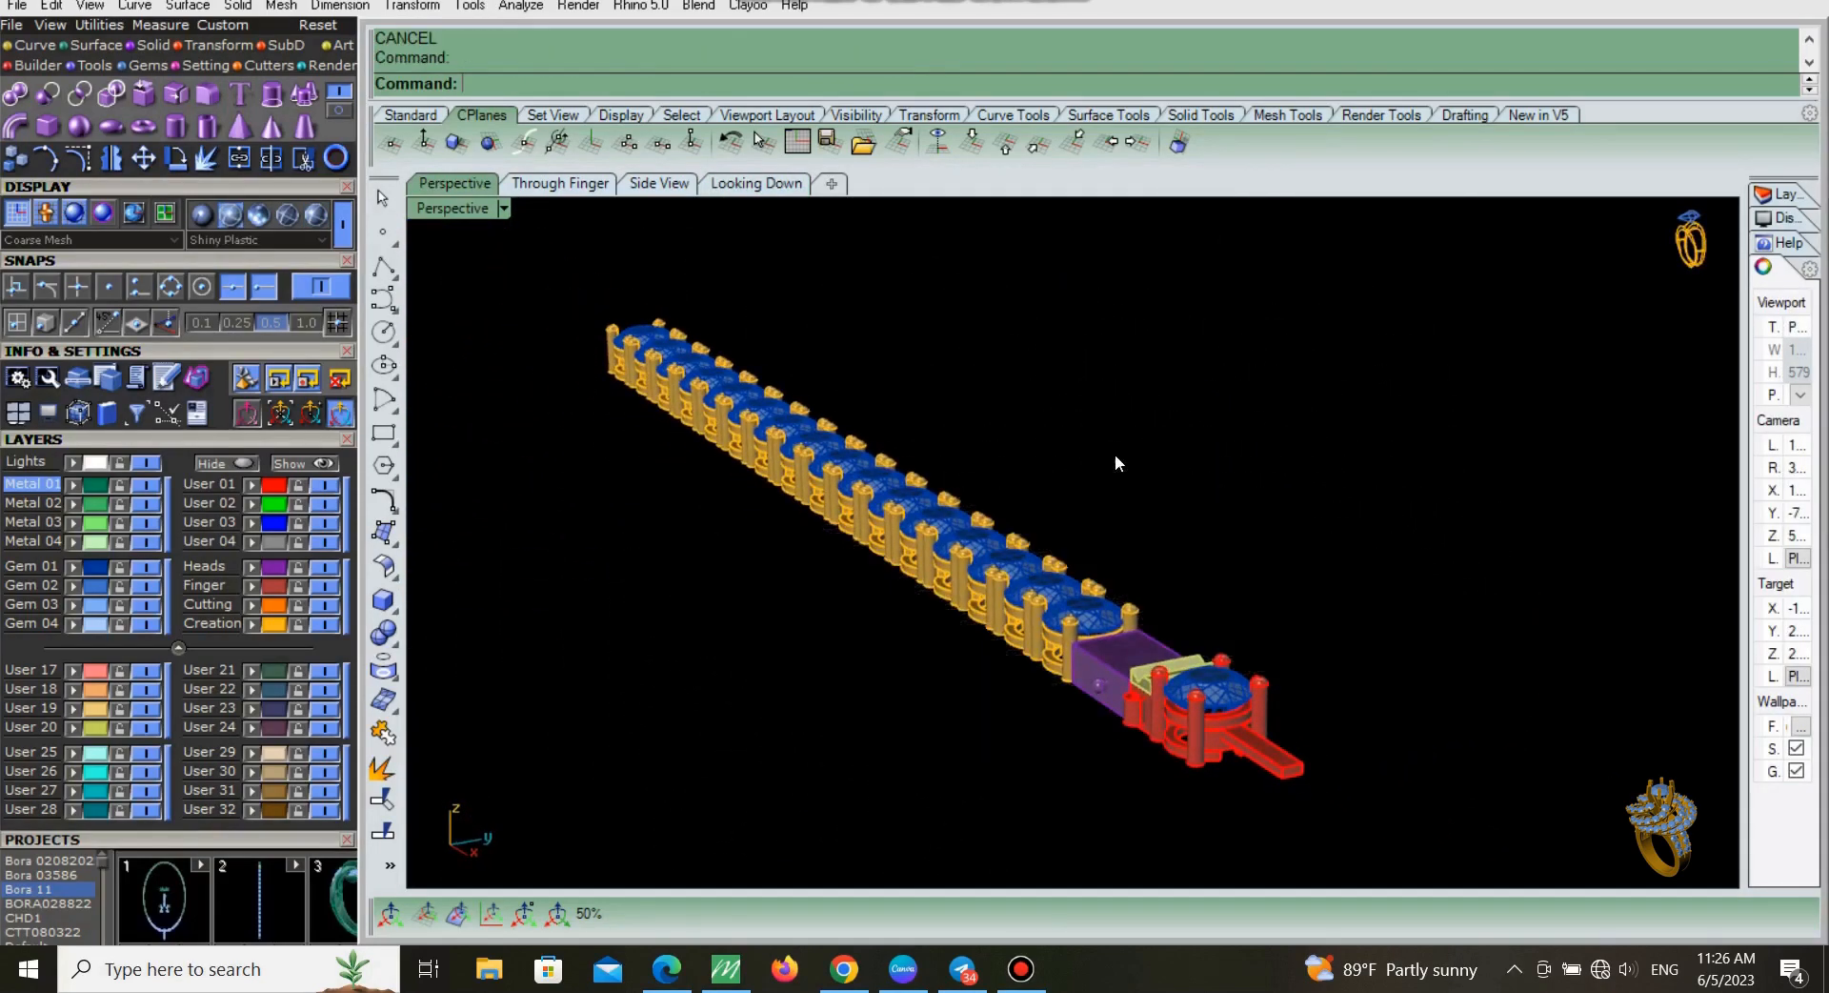